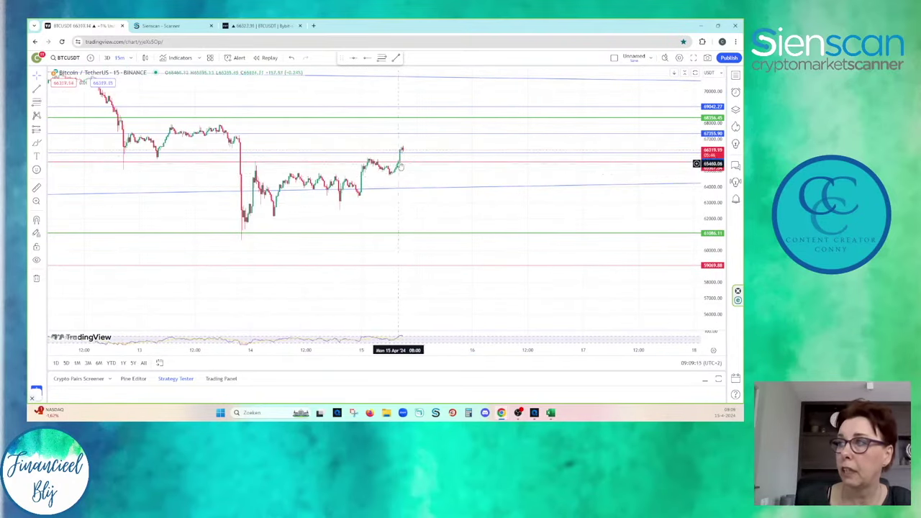
# Examine the Bitcoin/TetherUS 15-minute chart, comparing the recent drop and recovery with the drawn horizontal levels.
pyautogui.moveTo(404, 148); pyautogui.dragTo(239, 139)
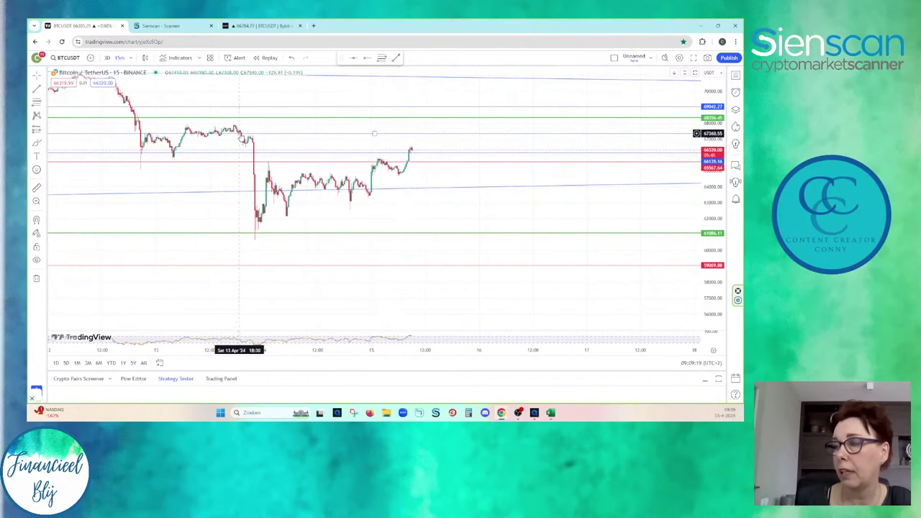
pyautogui.scroll(-1, 263, 133)
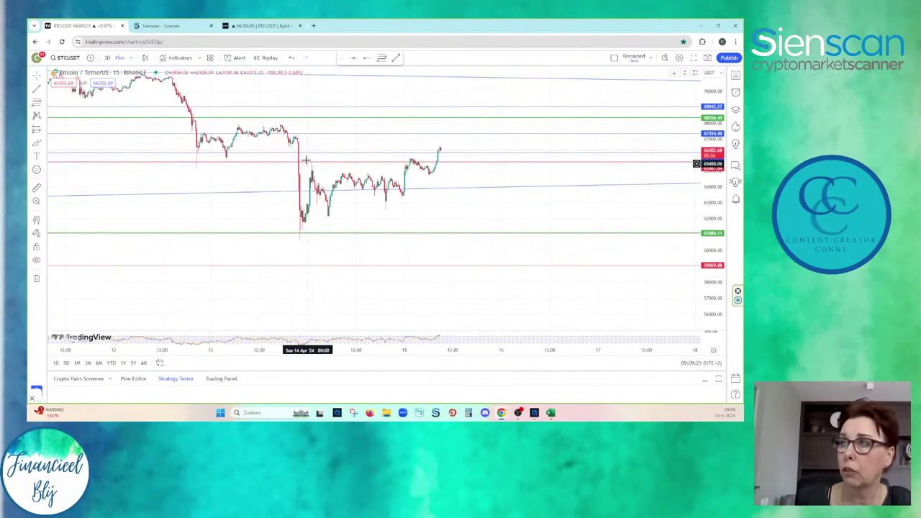
pyautogui.moveTo(264, 121); pyautogui.dragTo(340, 120)
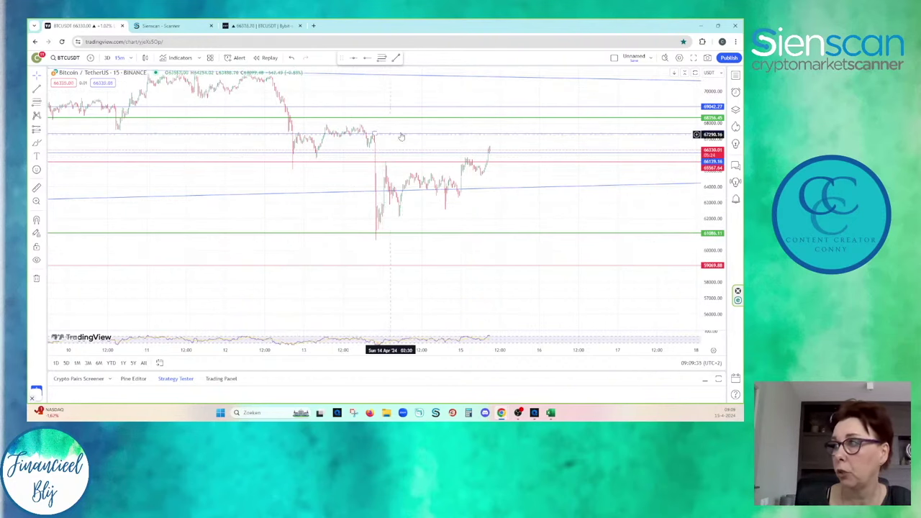
pyautogui.scroll(3, 655, 208)
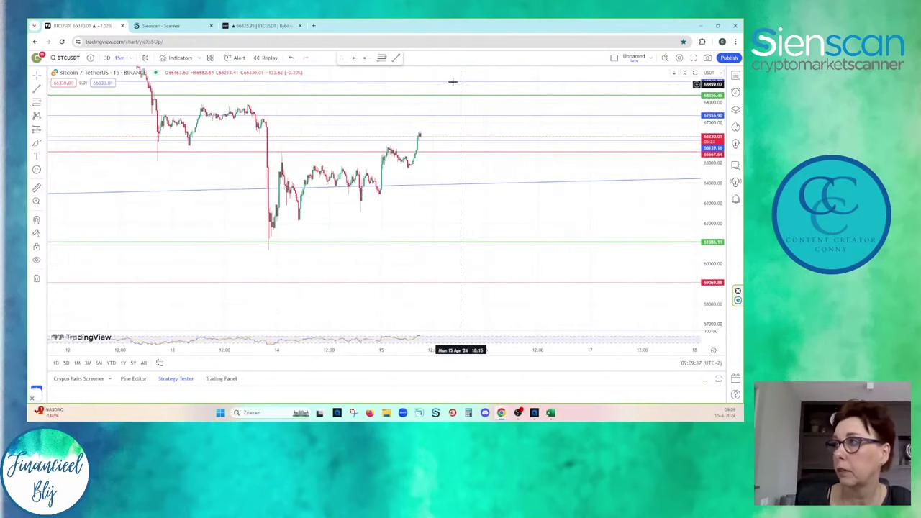
pyautogui.scroll(-4, 439, 165)
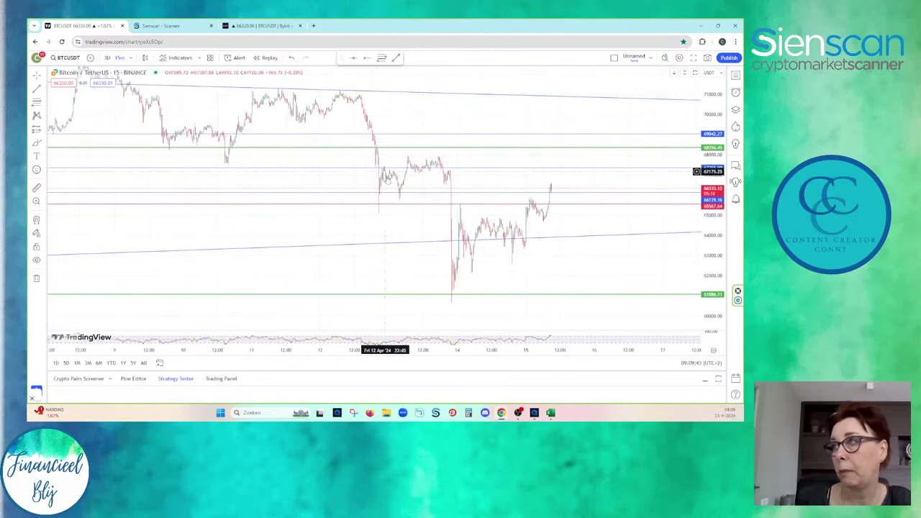
pyautogui.scroll(-1, 482, 274)
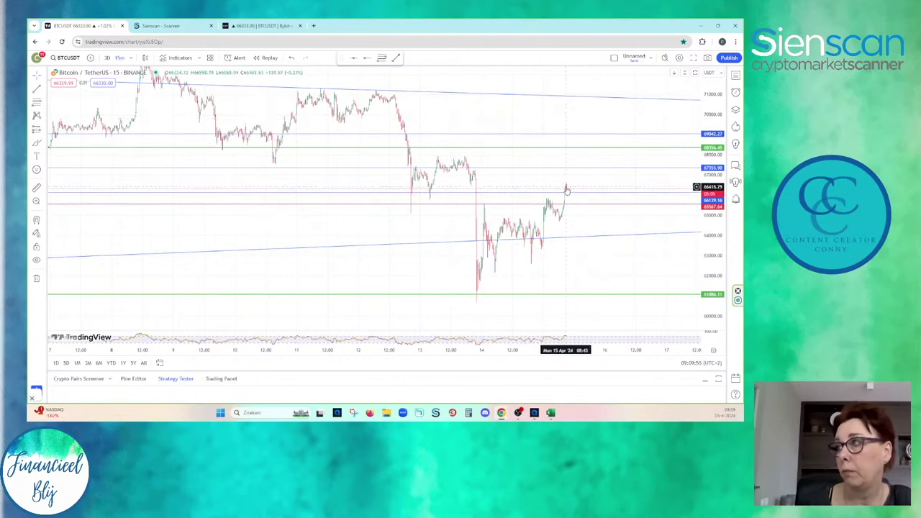
pyautogui.scroll(3, 557, 180)
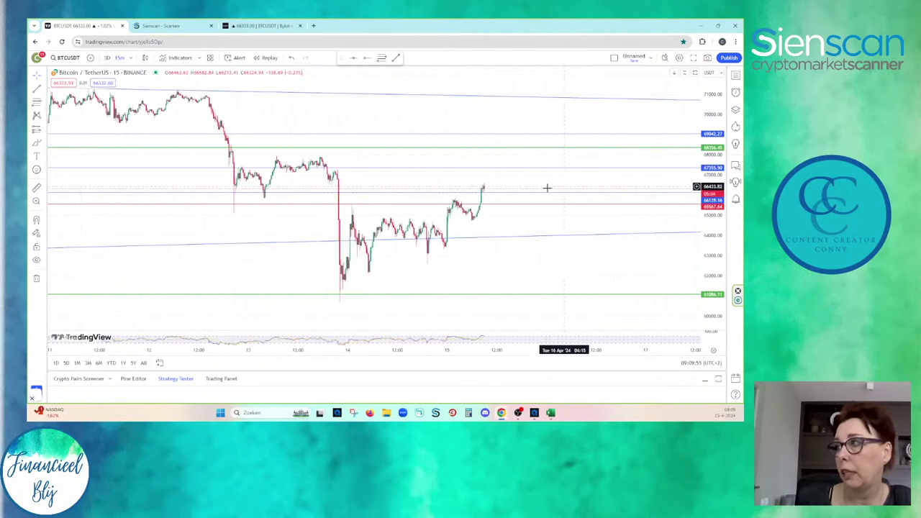
# Switch to Sienscan and review the 24-hour Market Climate History for Bybit.
pyautogui.click(160, 26)
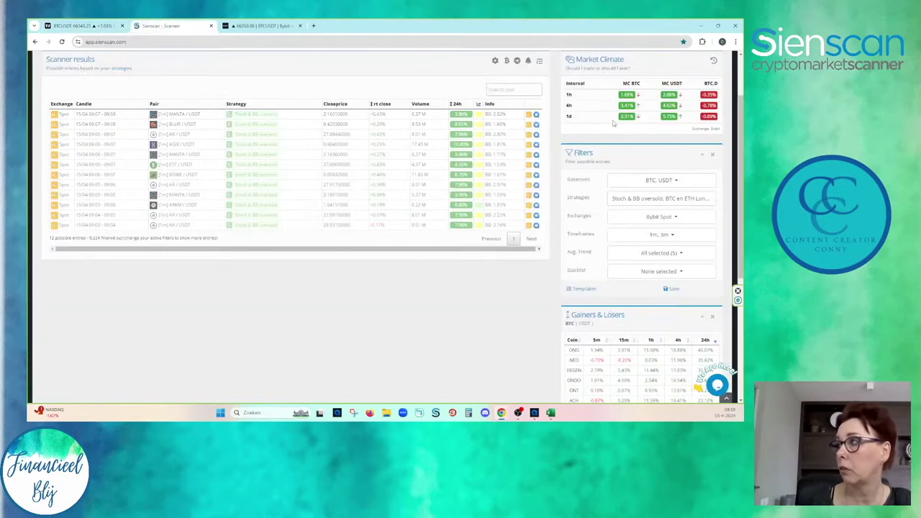
pyautogui.scroll(2, 672, 170)
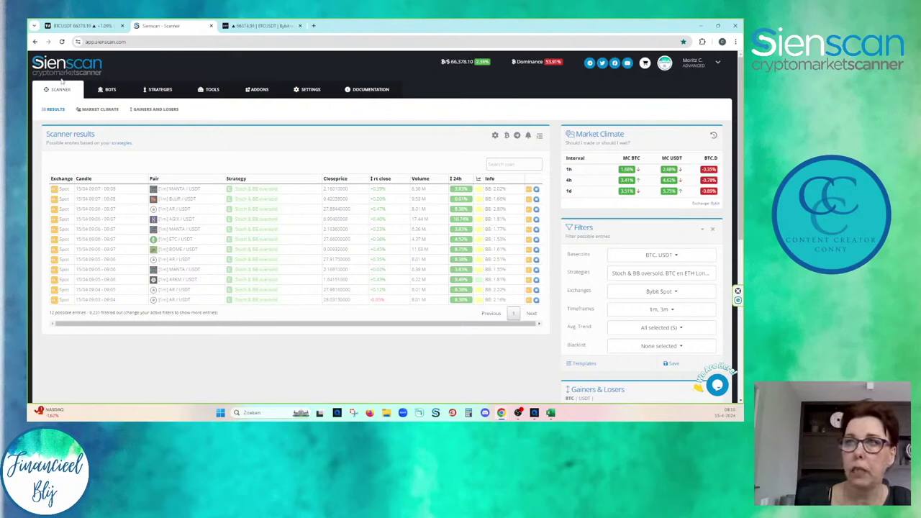
pyautogui.click(102, 110)
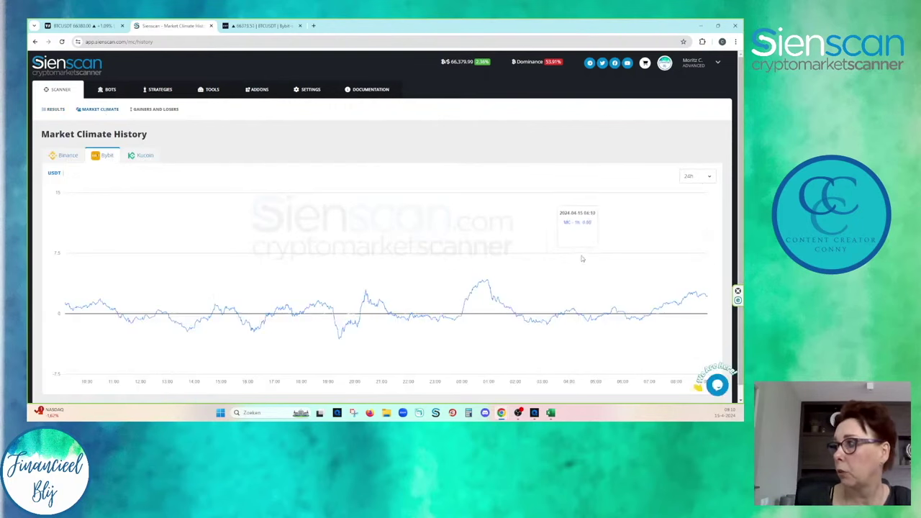
pyautogui.scroll(-1, 585, 244)
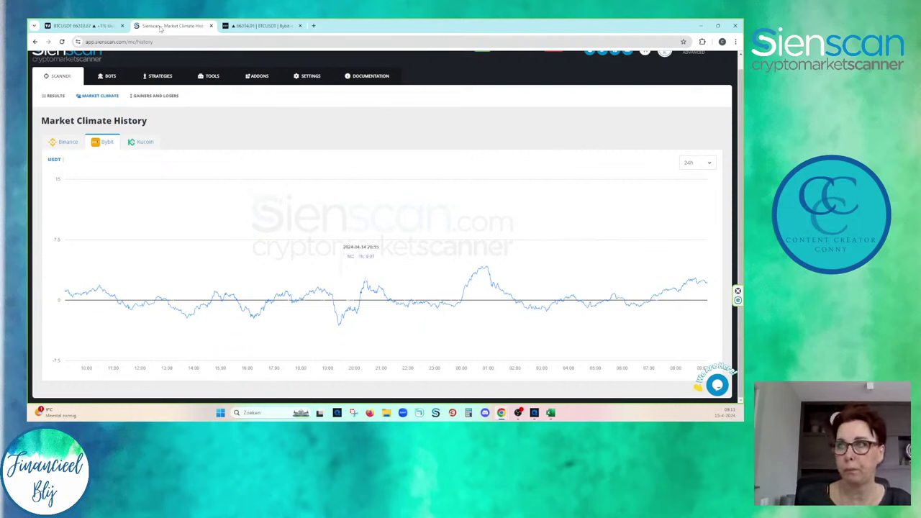
# Return to the scanner results, open the topmost MANTA/USDT entry in Altrady and maximize the Altrady window.
pyautogui.click(56, 97)
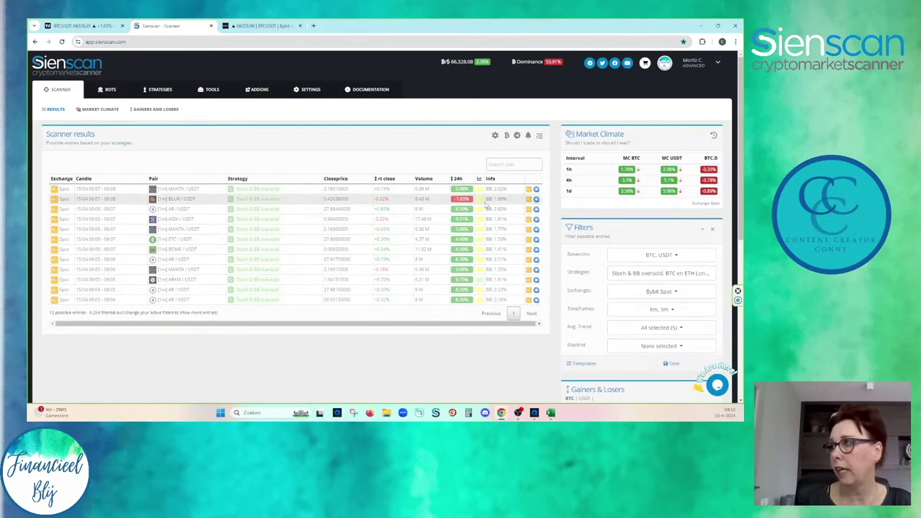
pyautogui.click(536, 189)
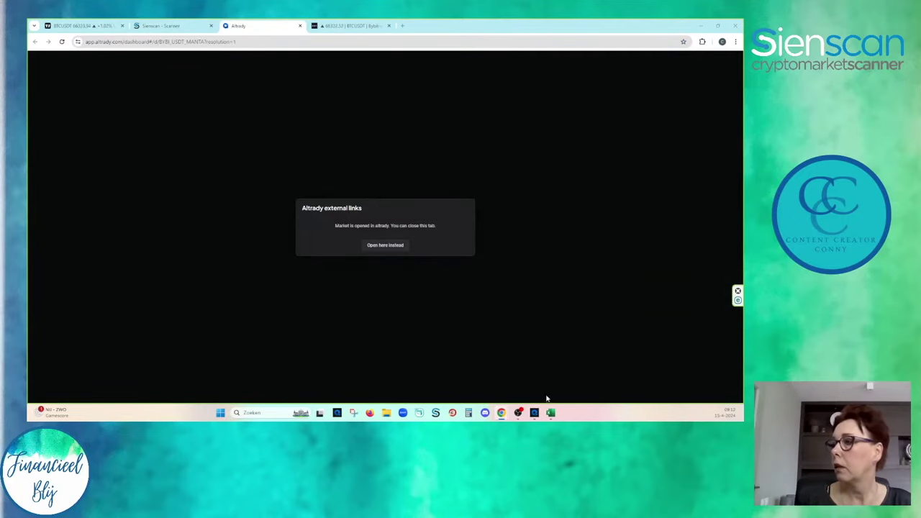
pyautogui.click(534, 412)
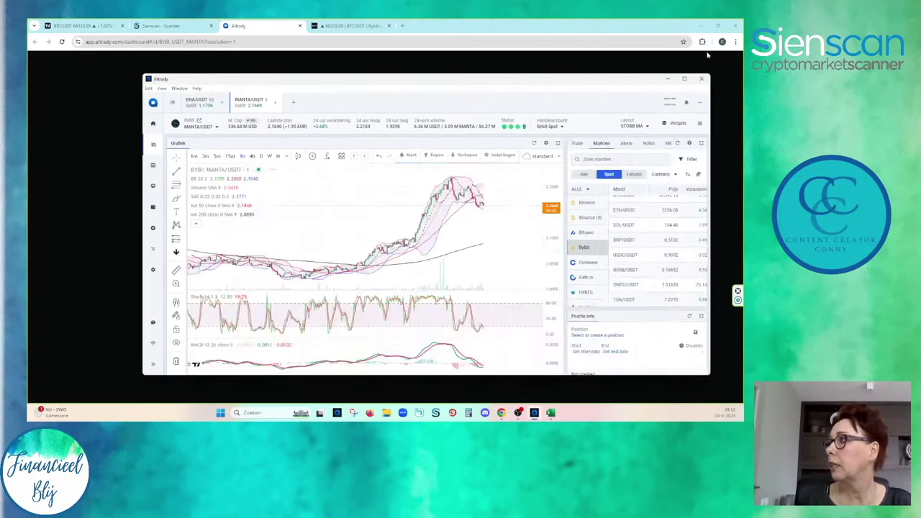
pyautogui.click(684, 78)
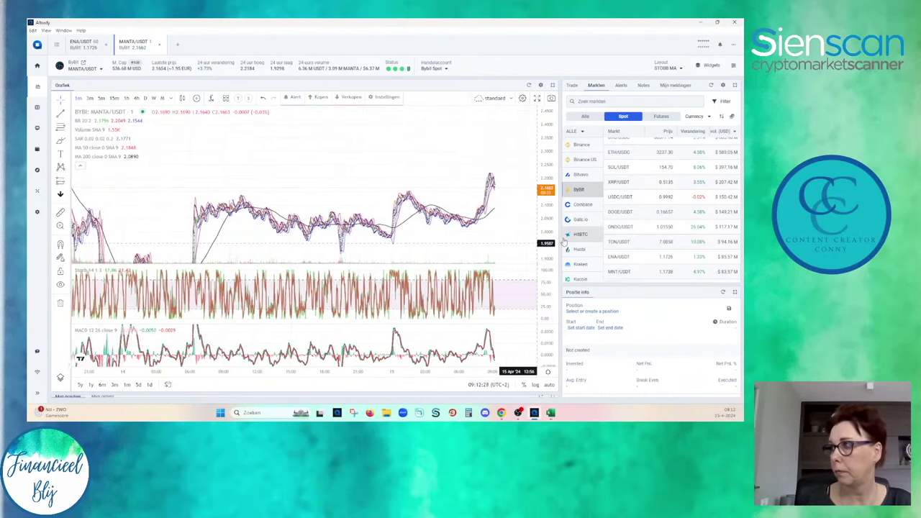
# Measure a price distance beside the latest candles on the MANTA/USDT one-minute chart, clearing the measurement when done.
pyautogui.scroll(3, 484, 202)
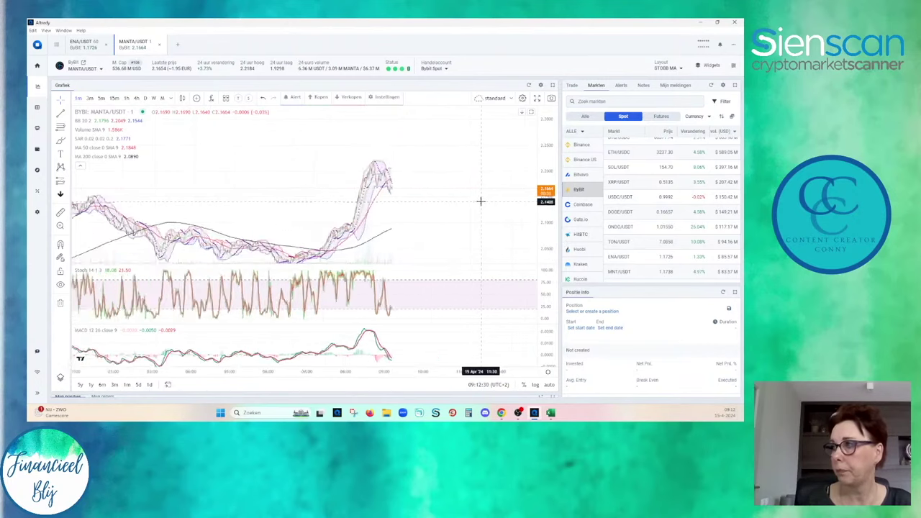
pyautogui.moveTo(479, 199); pyautogui.dragTo(337, 199)
pyautogui.moveTo(267, 205); pyautogui.dragTo(425, 207)
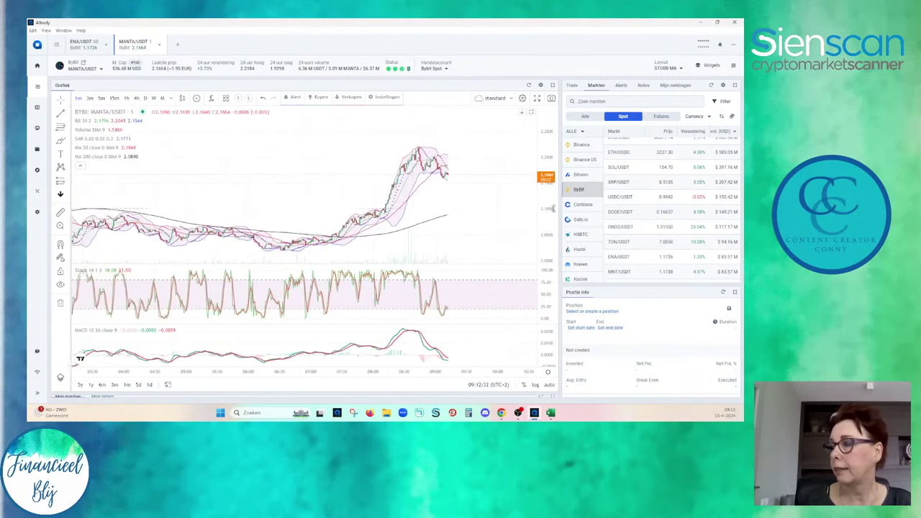
pyautogui.scroll(3, 492, 200)
pyautogui.moveTo(477, 197); pyautogui.dragTo(475, 215)
pyautogui.click(61, 213)
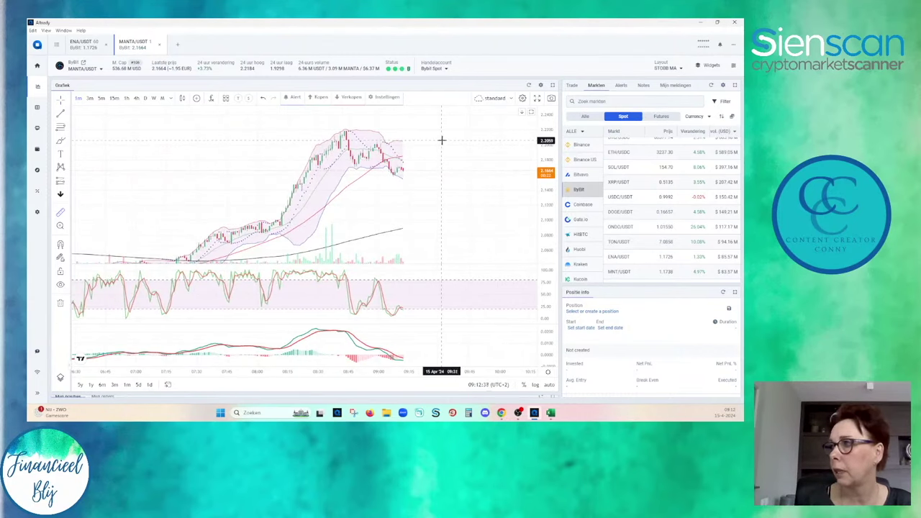
pyautogui.moveTo(441, 140); pyautogui.dragTo(438, 178)
pyautogui.click(456, 230)
pyautogui.hscroll(-2, 456, 230)
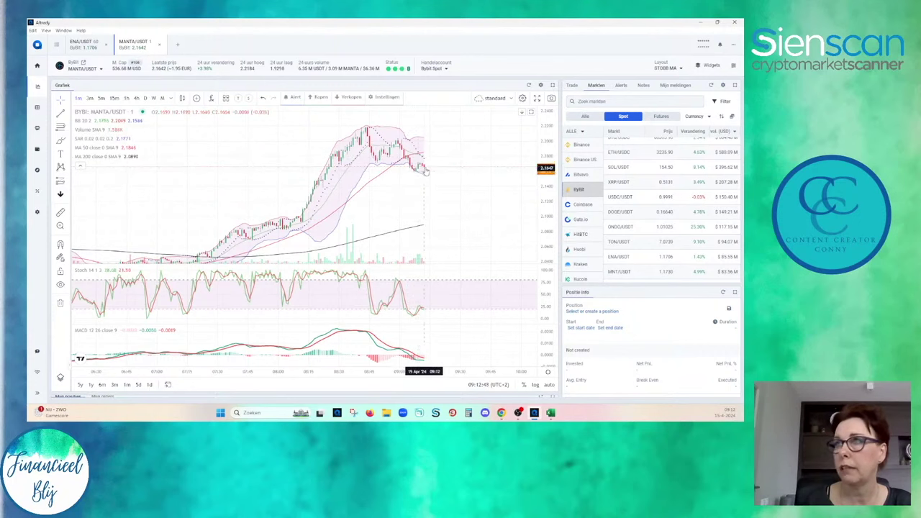
# Measure the price move from the latest MANTA/USDT low up to just above the current price, clear it and review the preceding rise.
pyautogui.scroll(2, 548, 214)
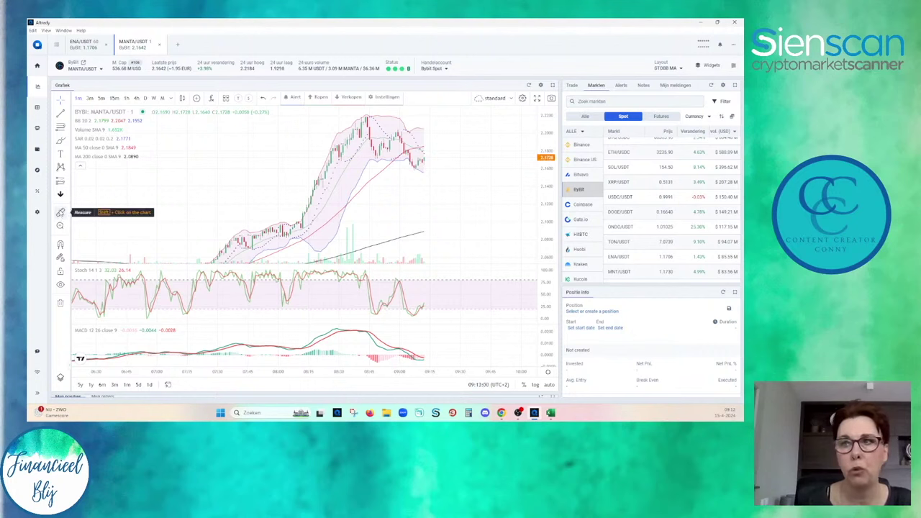
pyautogui.click(60, 212)
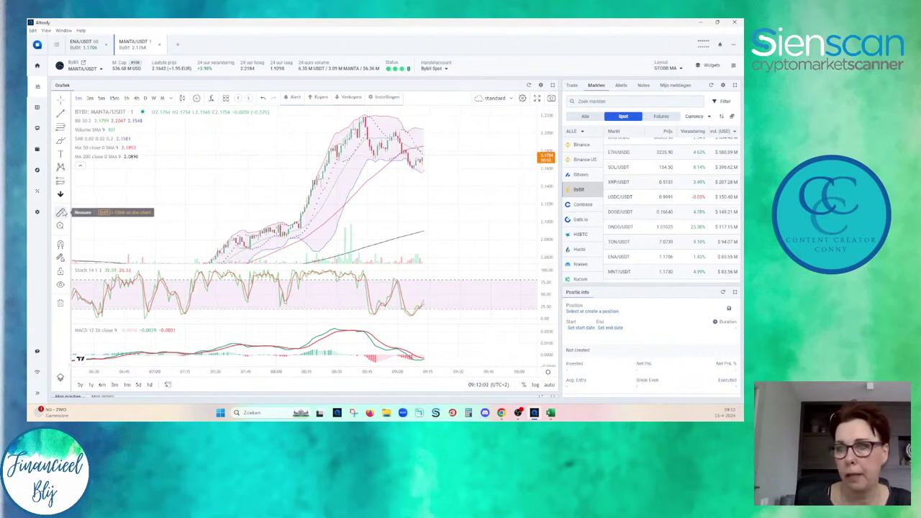
pyautogui.click(433, 164)
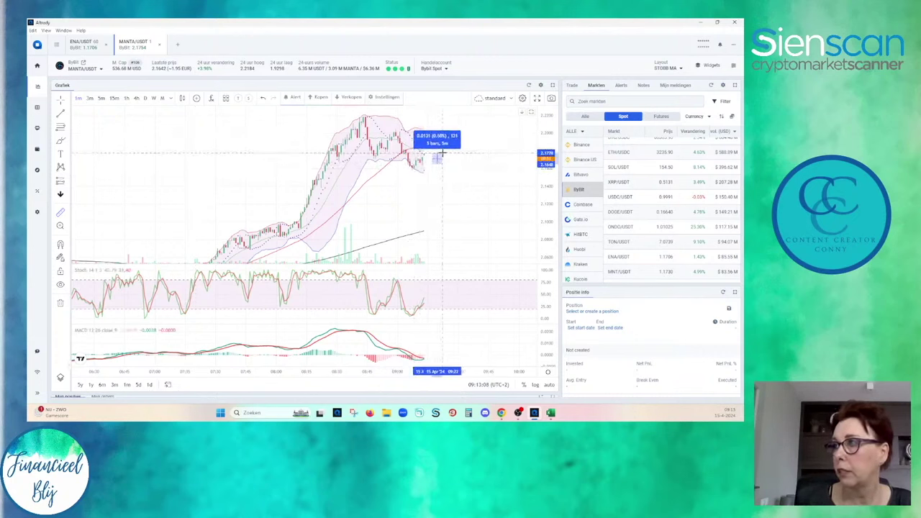
pyautogui.click(441, 153)
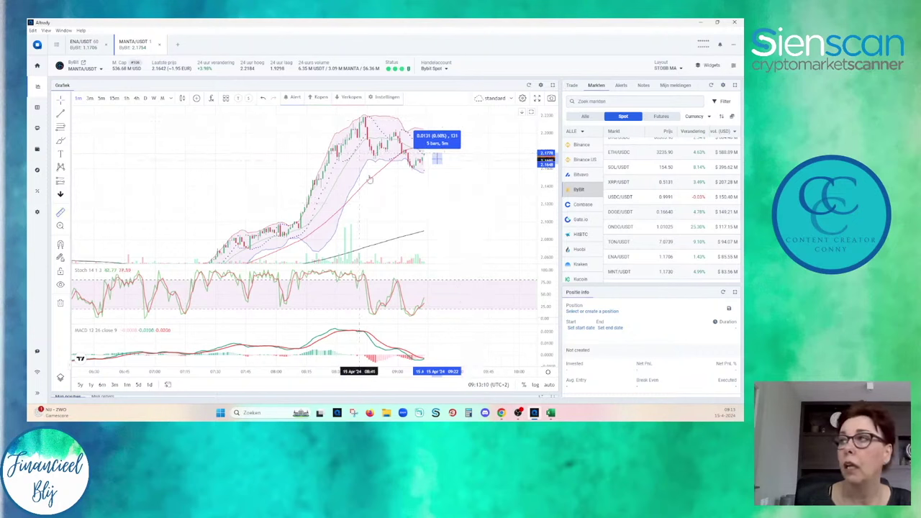
pyautogui.click(432, 209)
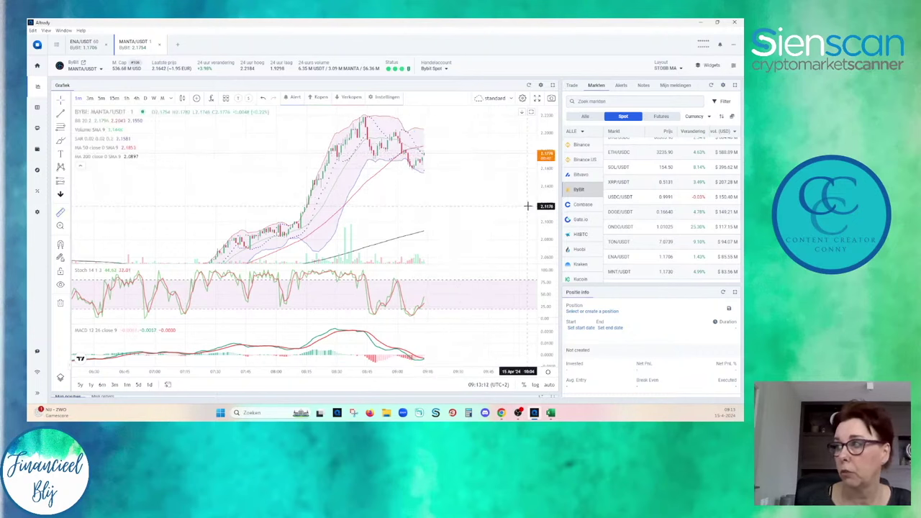
pyautogui.scroll(-4, 455, 224)
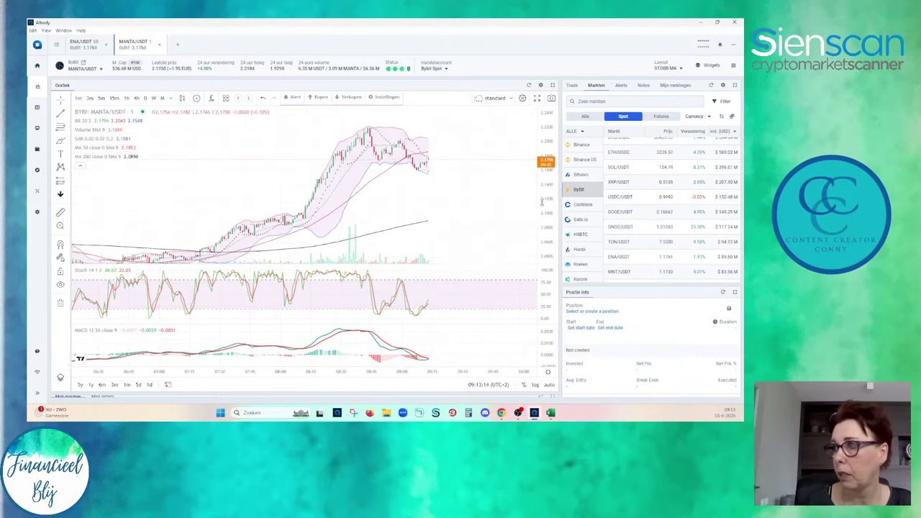
pyautogui.moveTo(257, 199); pyautogui.dragTo(281, 173)
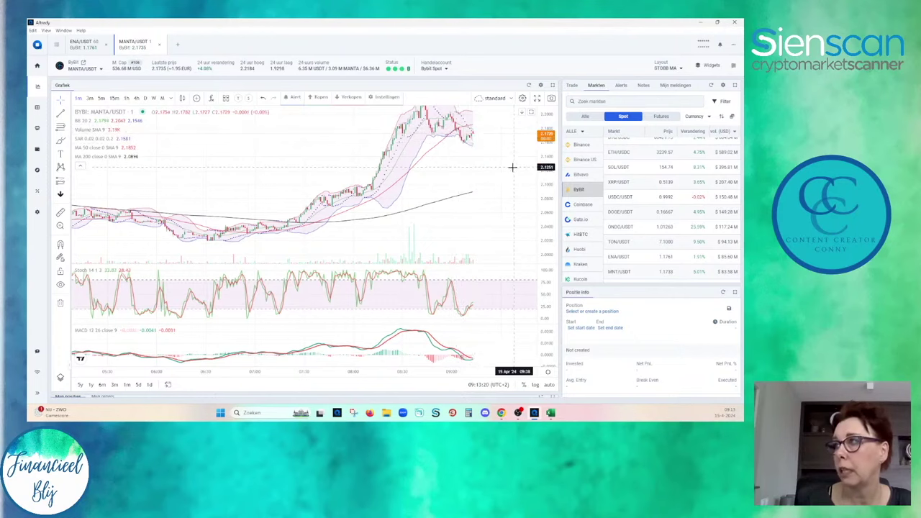
pyautogui.moveTo(512, 167); pyautogui.dragTo(452, 197)
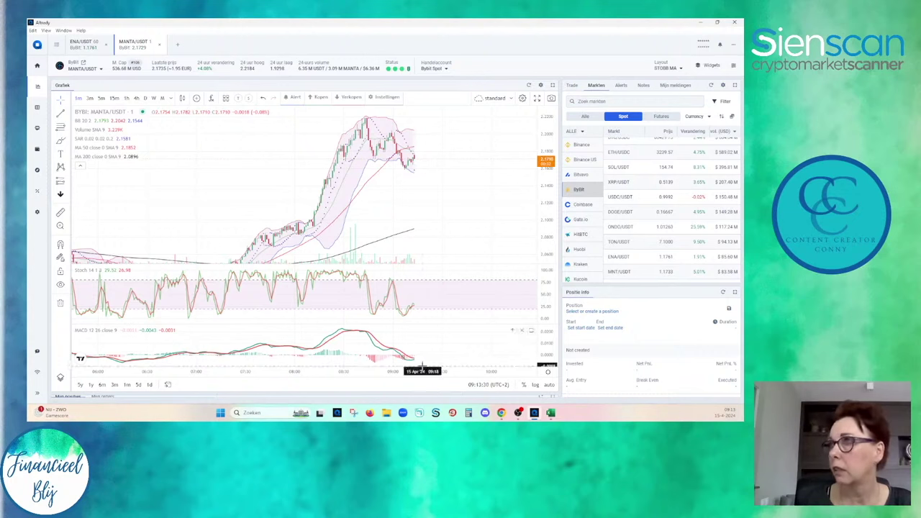
# Minimize Altrady, switch to the TradingView Bitcoin chart and set its timeframe to 1 day, bringing the neckline and TP1 and TP2 drawings into view.
pyautogui.click(703, 23)
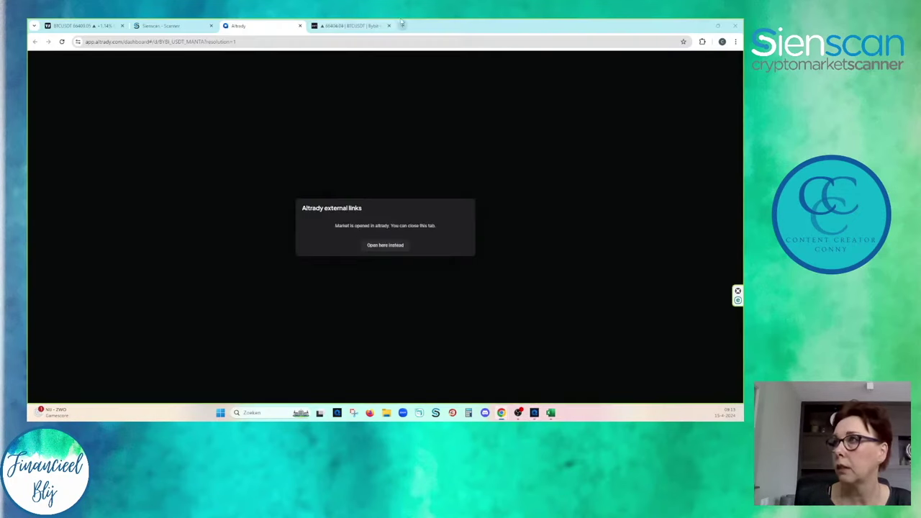
pyautogui.click(167, 27)
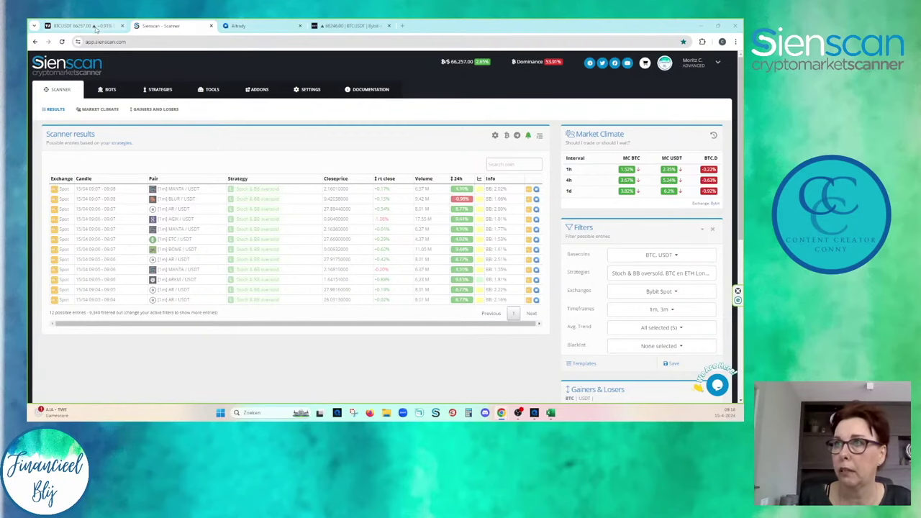
pyautogui.click(95, 26)
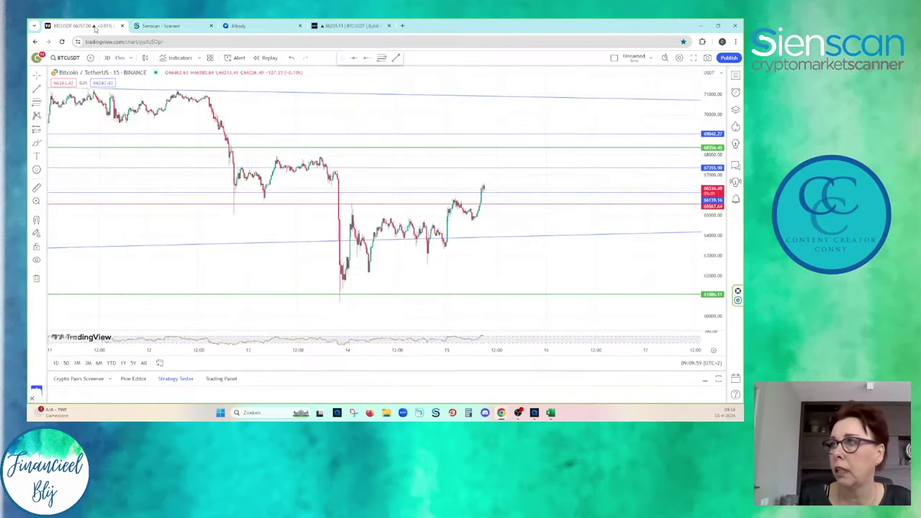
pyautogui.click(130, 58)
pyautogui.click(140, 330)
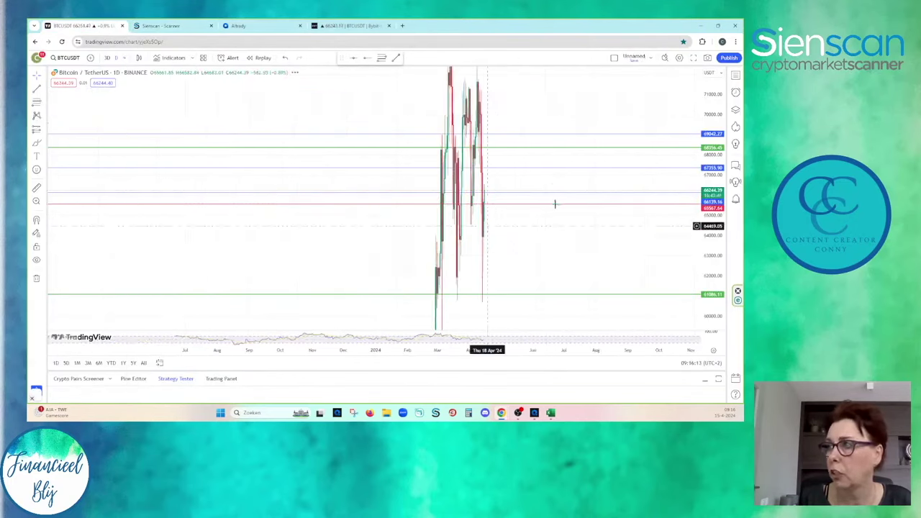
pyautogui.scroll(3, 399, 252)
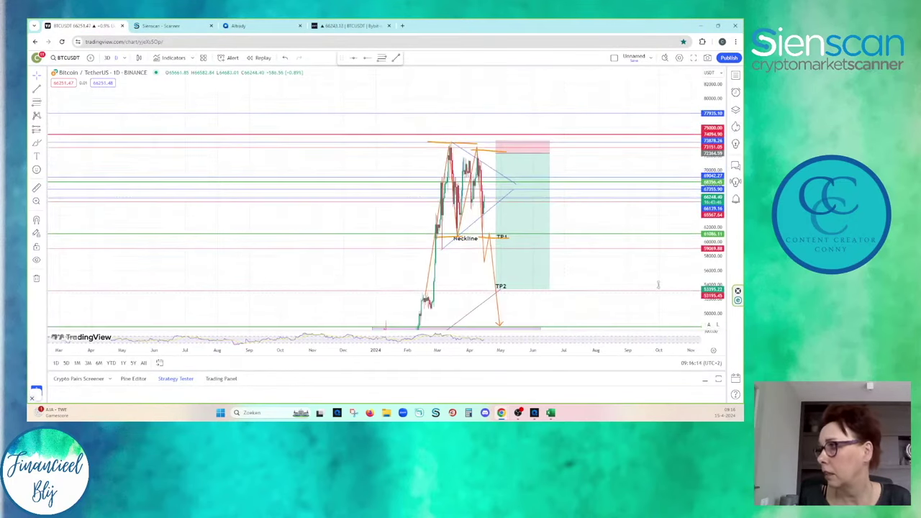
pyautogui.moveTo(395, 257); pyautogui.dragTo(393, 249)
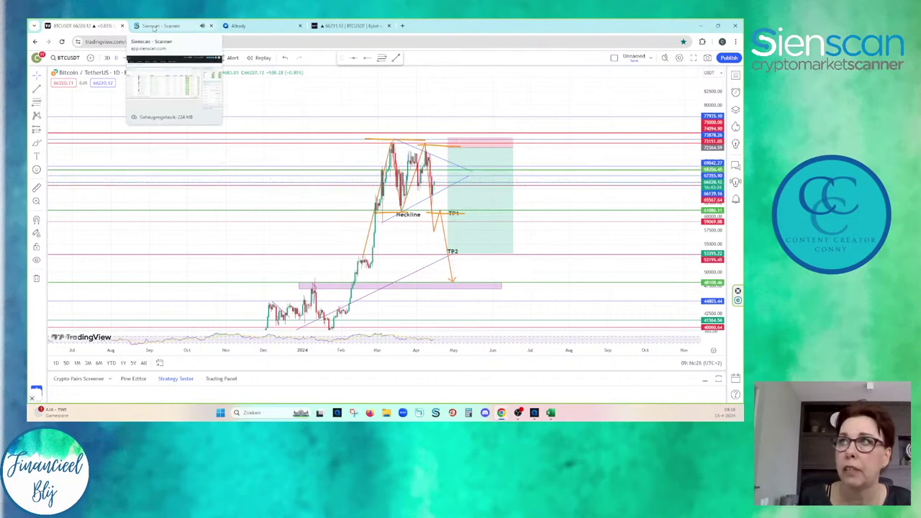
# Return to the Sienscan scanner results, open the topmost AGIX/USDT entry in Altrady and maximize the Altrady window.
pyautogui.click(154, 27)
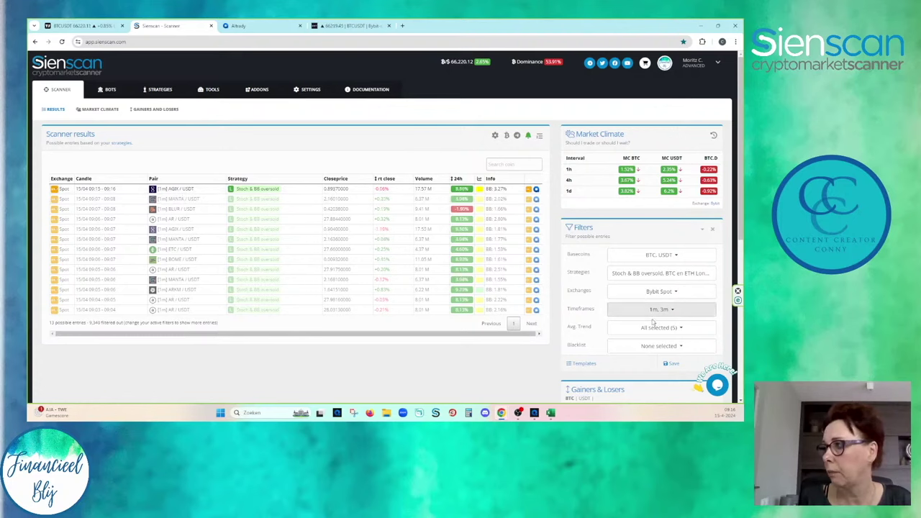
pyautogui.click(536, 190)
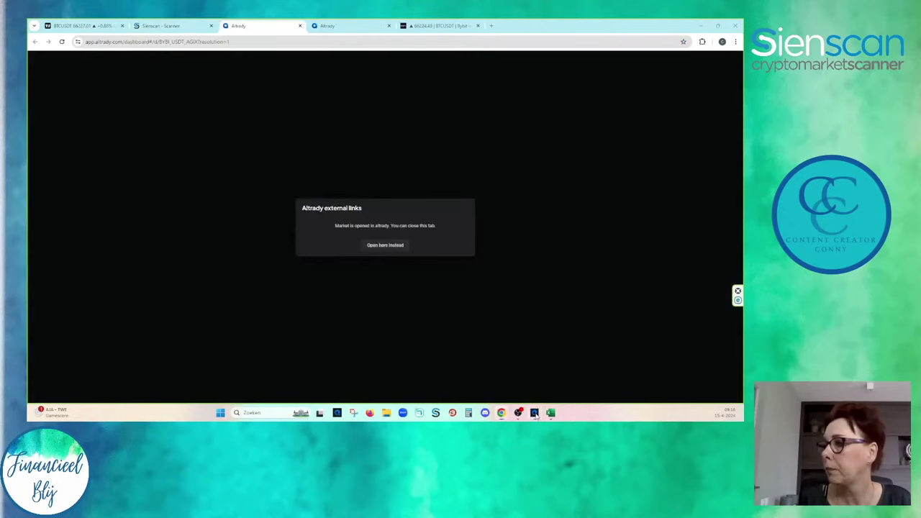
pyautogui.click(535, 413)
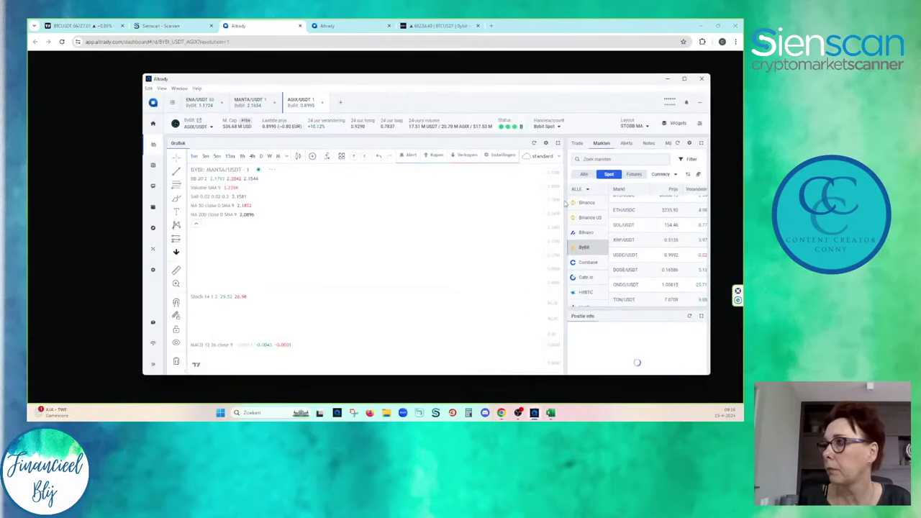
pyautogui.click(685, 79)
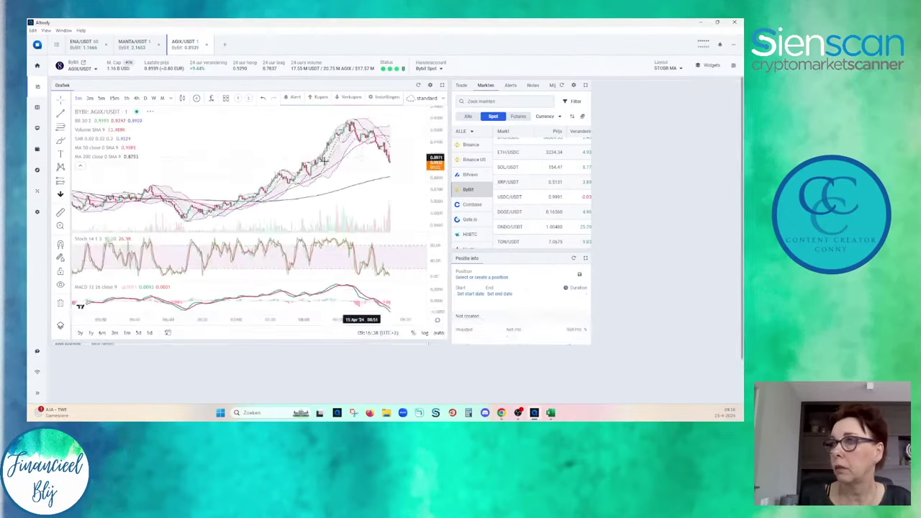
# Inspect the AGIX/USDT one-minute chart, then open the trade form and load the "long livetraden" preset.
pyautogui.moveTo(461, 185); pyautogui.dragTo(412, 212)
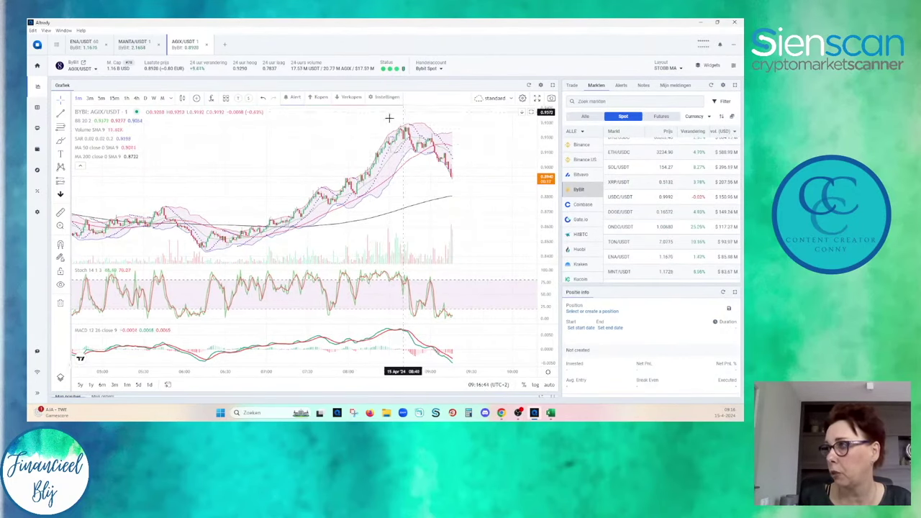
pyautogui.scroll(2, 392, 151)
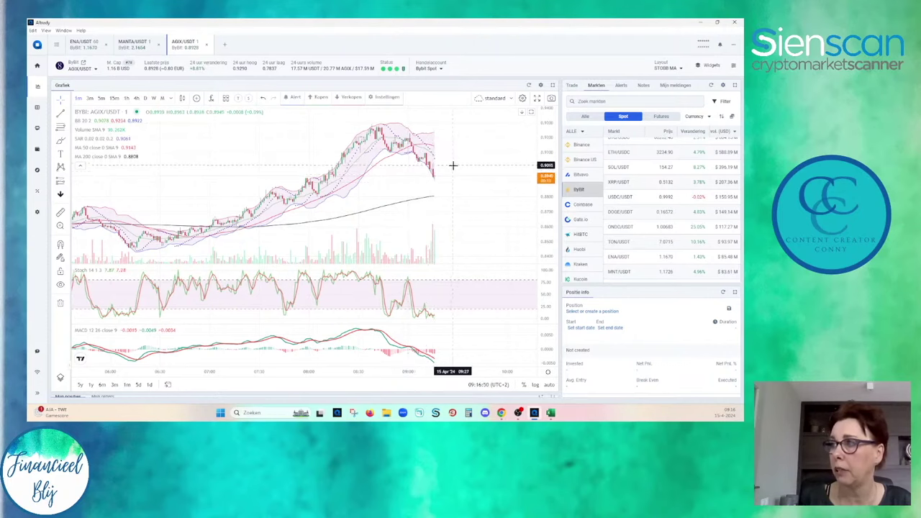
pyautogui.scroll(1, 492, 220)
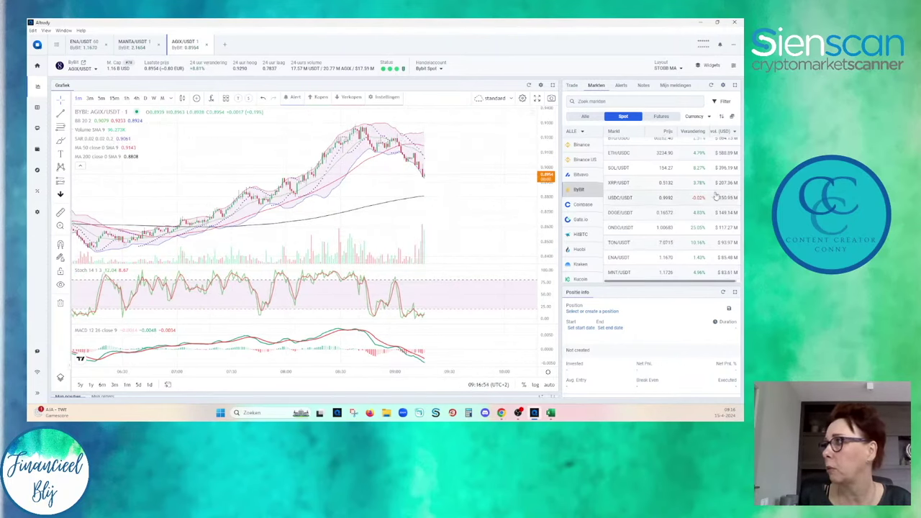
pyautogui.scroll(-2, 483, 213)
pyautogui.scroll(2, 496, 227)
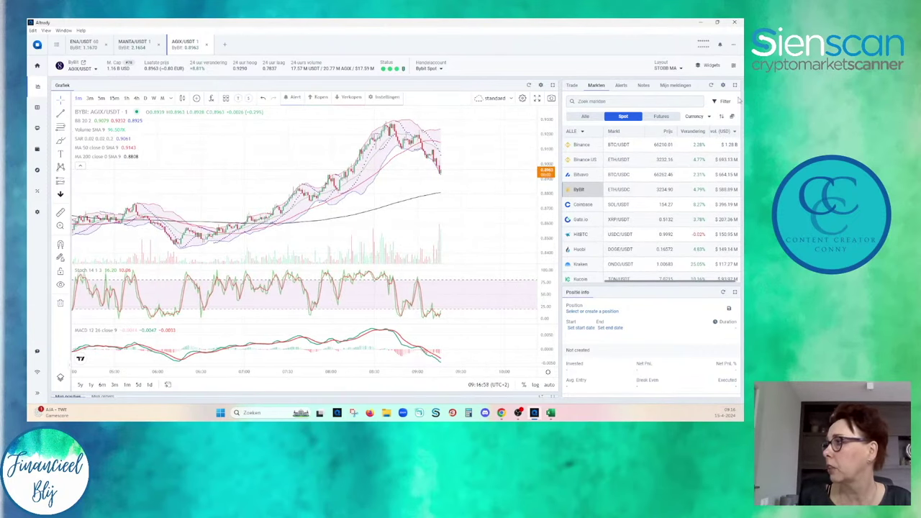
pyautogui.click(572, 84)
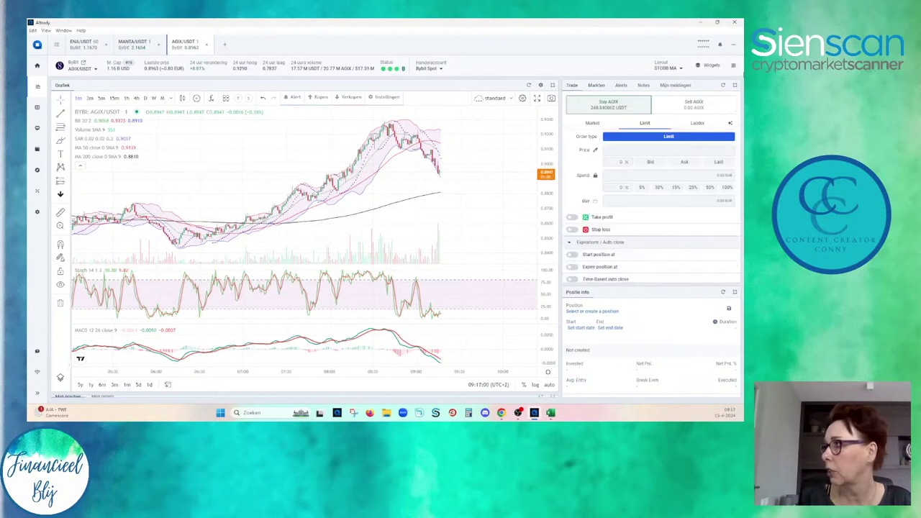
pyautogui.click(729, 124)
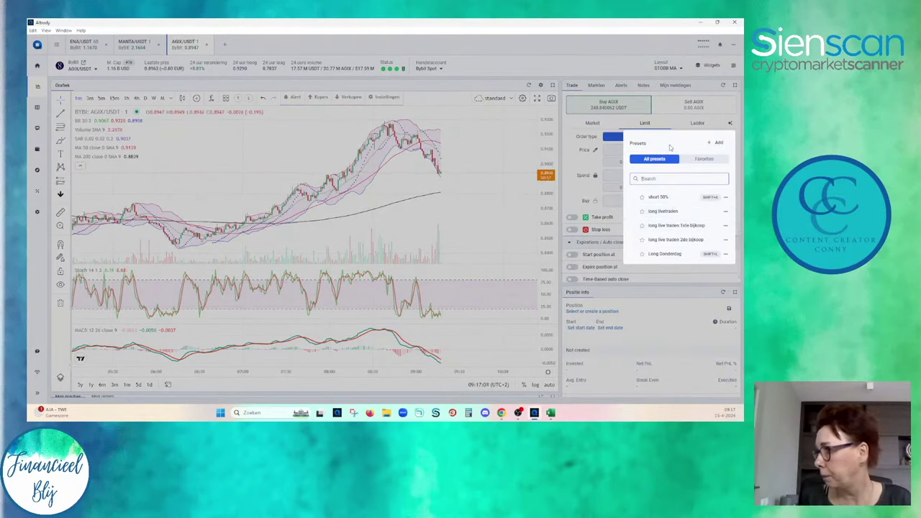
pyautogui.click(661, 212)
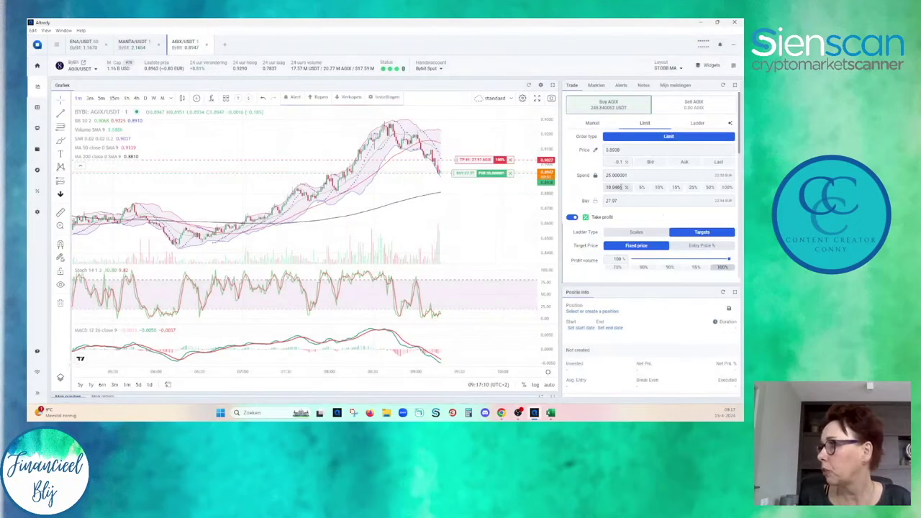
# Set the AGIX limit buy price to the ask and place the order with its take-profit target.
pyautogui.click(683, 163)
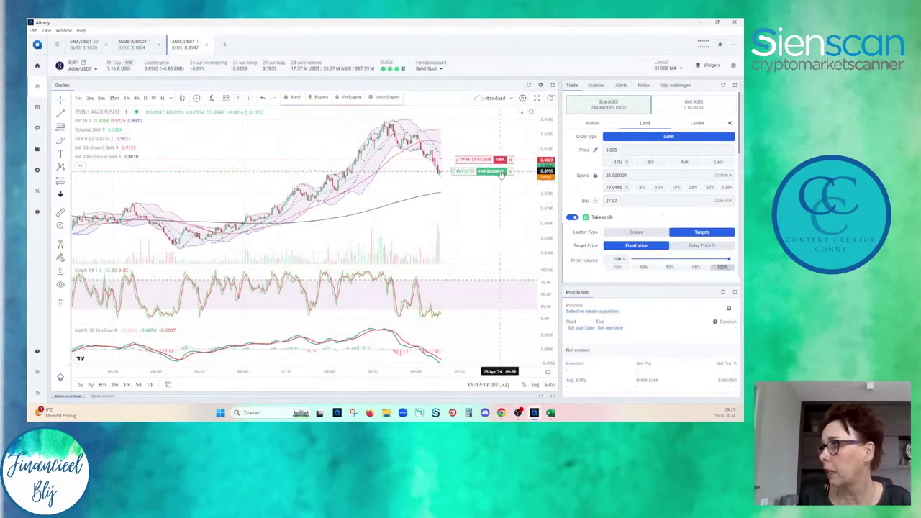
pyautogui.scroll(-2, 468, 231)
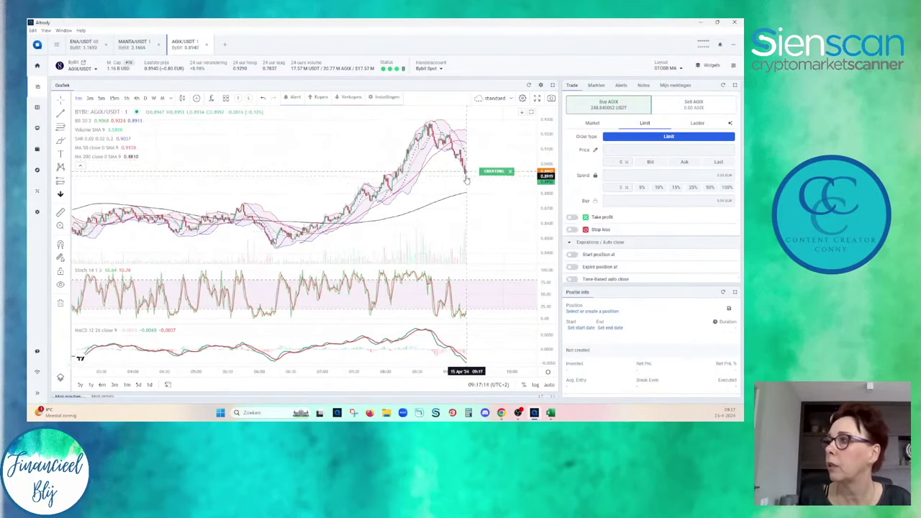
pyautogui.scroll(1, 466, 180)
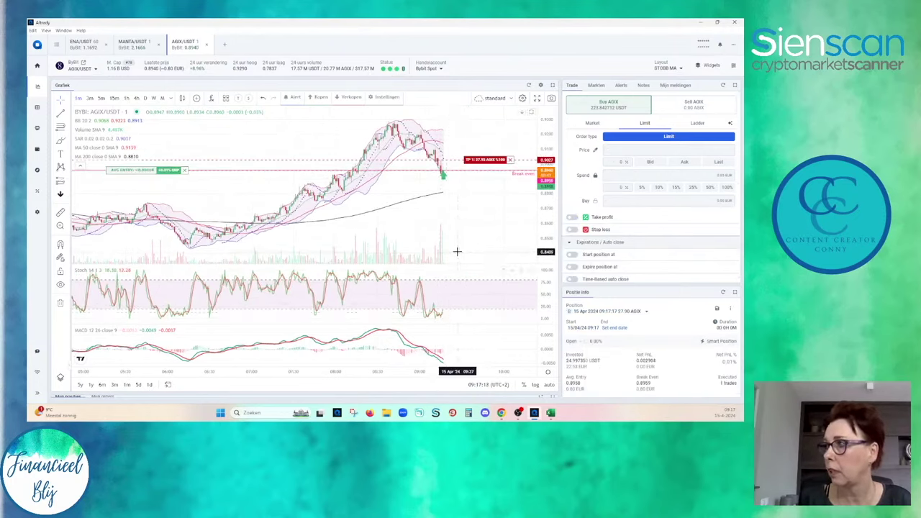
pyautogui.scroll(2, 457, 250)
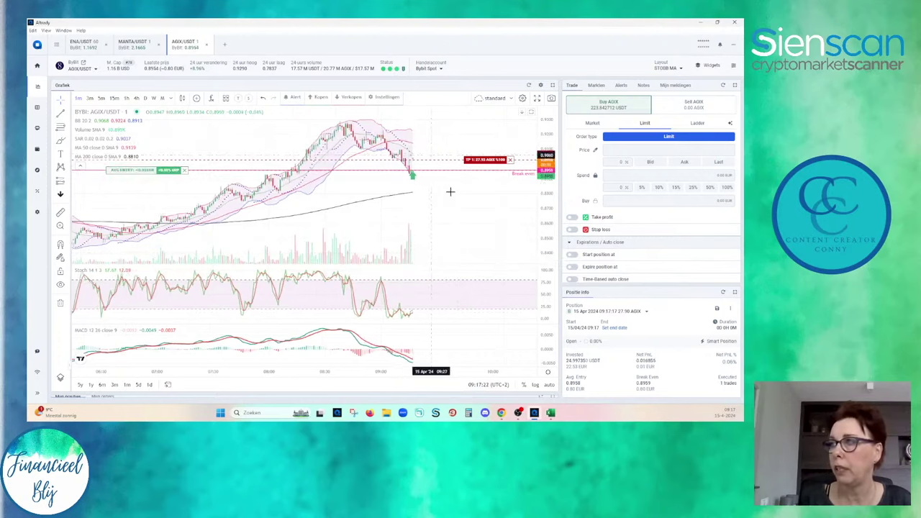
# Set the break-even start of the open AGIX position at the latest candles on the chart.
pyautogui.scroll(-1, 443, 202)
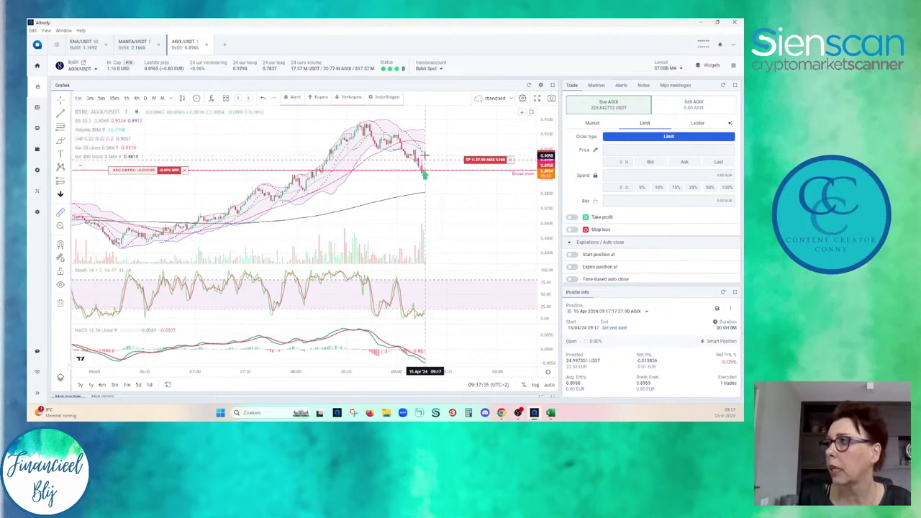
pyautogui.rightClick(428, 144)
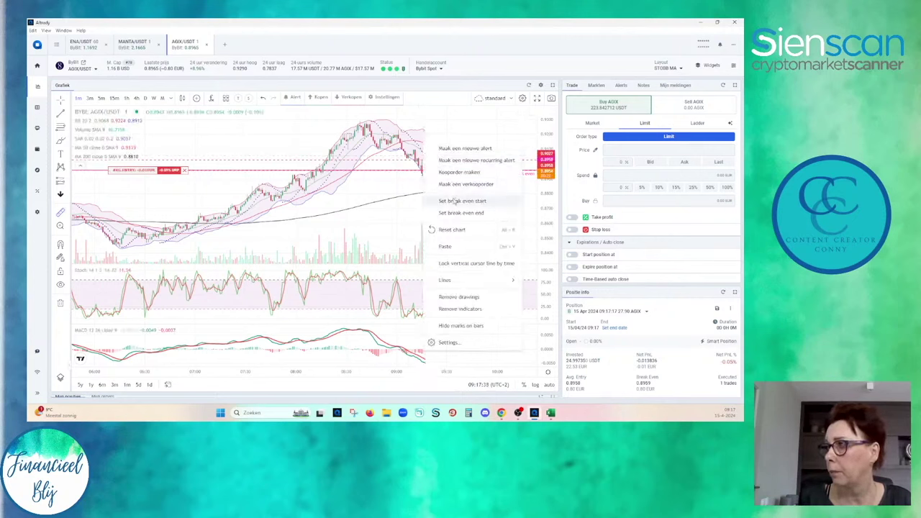
pyautogui.click(453, 200)
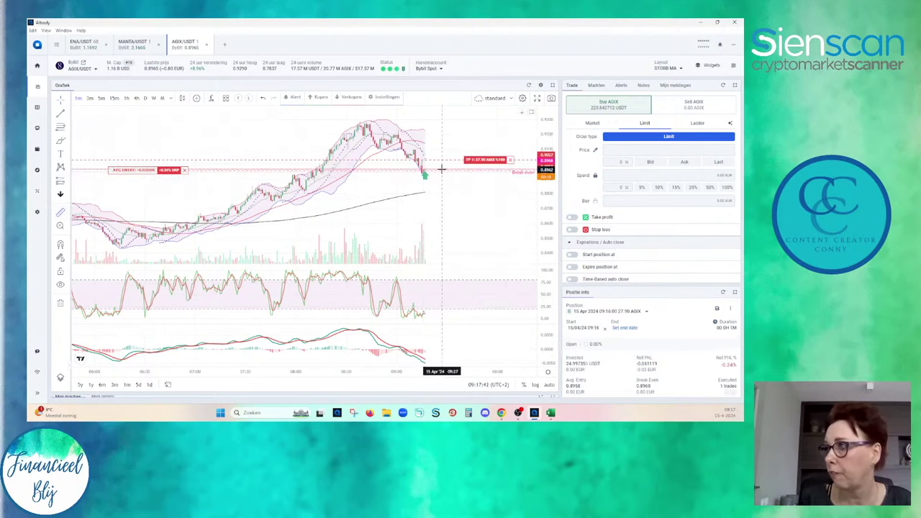
# Measure the distance from the AGIX/USDT break-even line to the take-profit line and clear the measurement.
pyautogui.moveTo(441, 168); pyautogui.dragTo(445, 160)
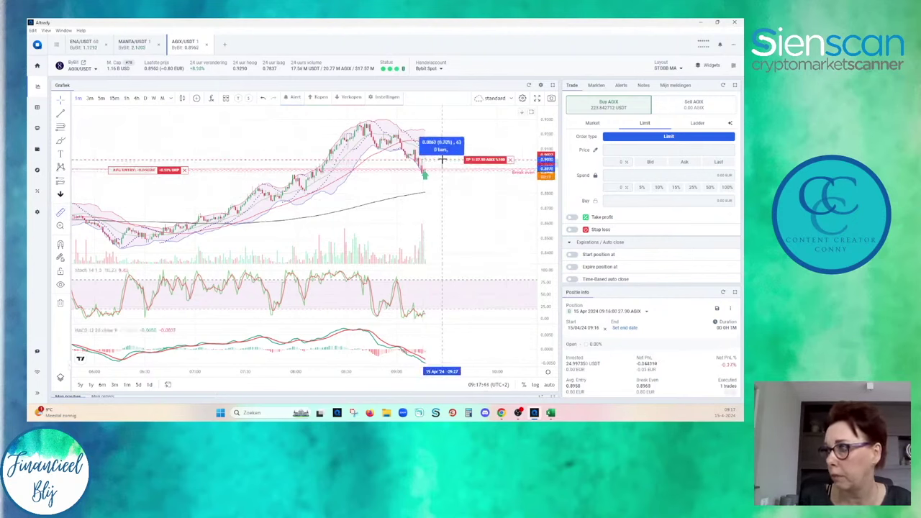
pyautogui.moveTo(444, 160); pyautogui.dragTo(480, 142)
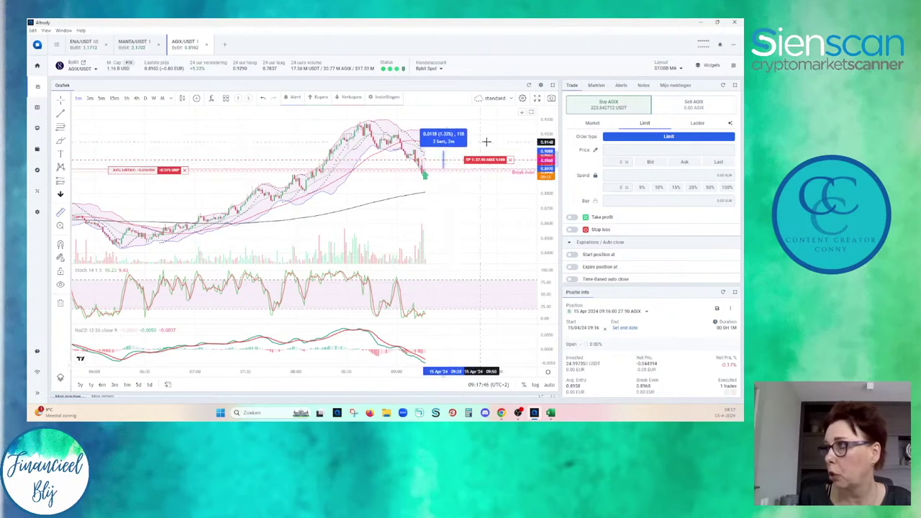
pyautogui.click(480, 144)
pyautogui.click(479, 145)
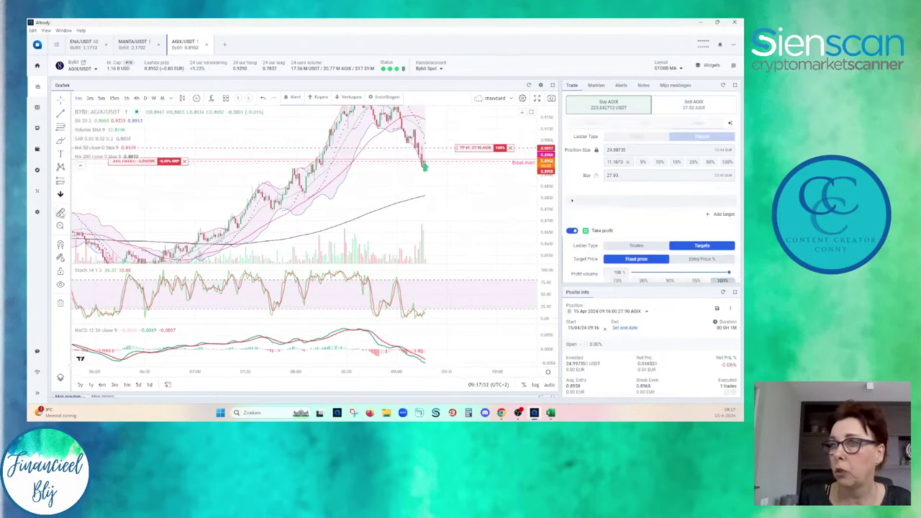
# Measure the distances from the break-even line up to the adjusted take-profit line and down to the stop-loss line, clearing both measurements.
pyautogui.keyDown('shift'); pyautogui.click(280, 158); pyautogui.keyUp('shift')
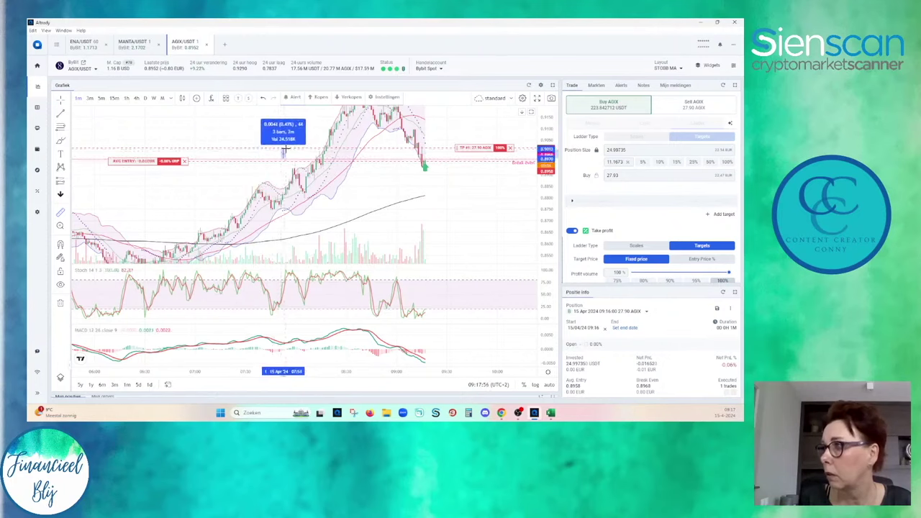
pyautogui.click(285, 149)
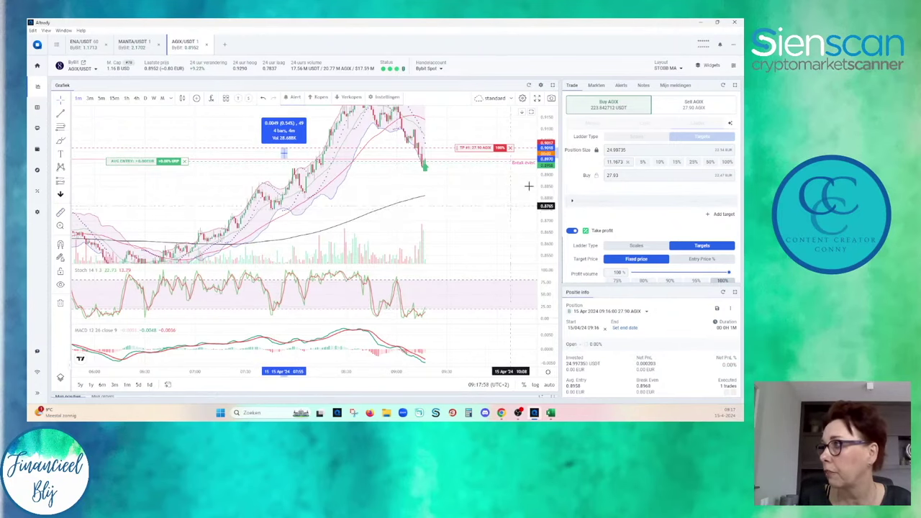
pyautogui.click(479, 232)
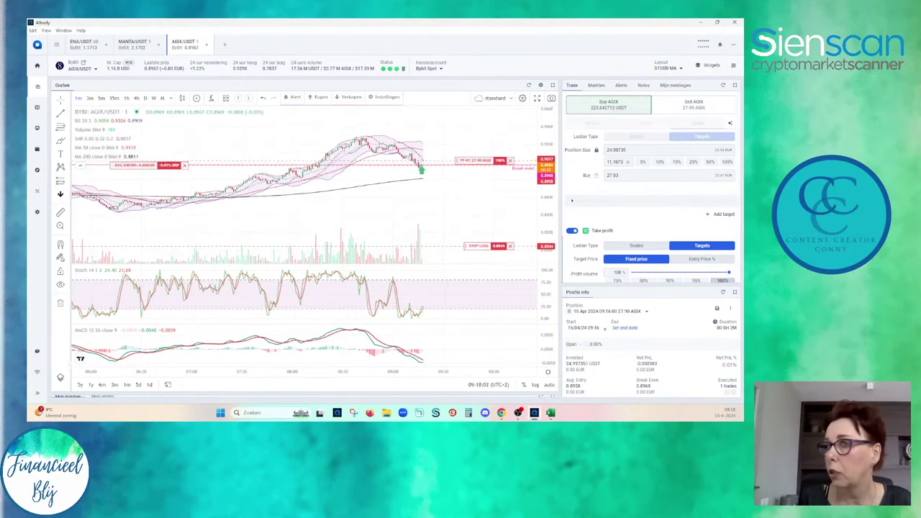
pyautogui.keyDown('shift'); pyautogui.click(320, 166); pyautogui.keyUp('shift')
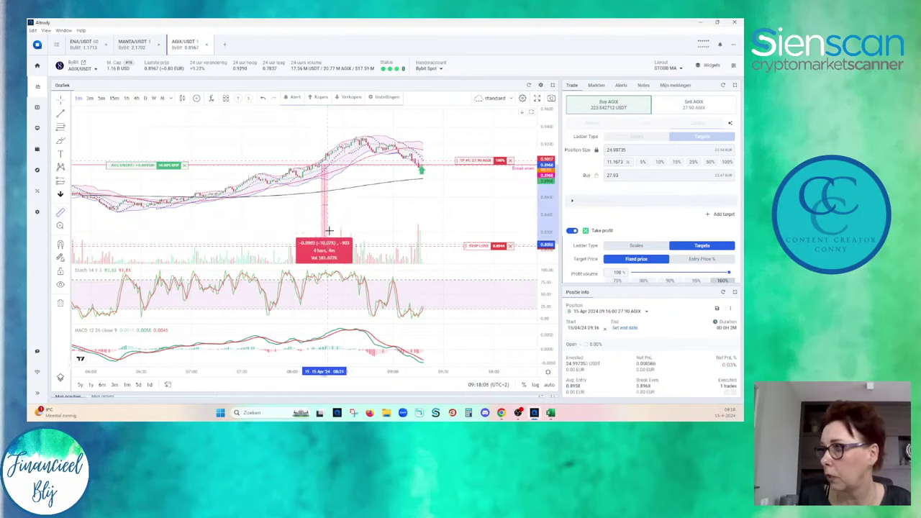
pyautogui.click(528, 193)
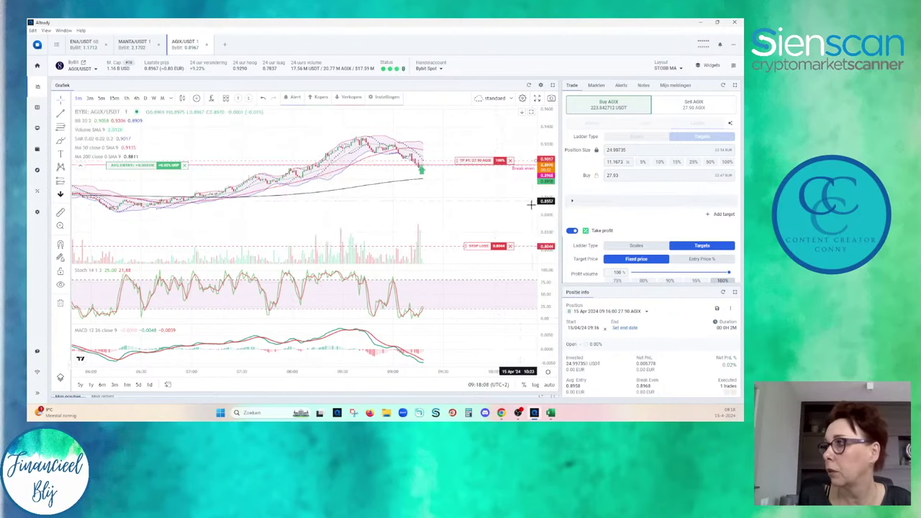
# Examine the AGIX/USDT one-minute chart back to the previous evening, then closely around the trade's entry and exit markers.
pyautogui.scroll(-3, 487, 220)
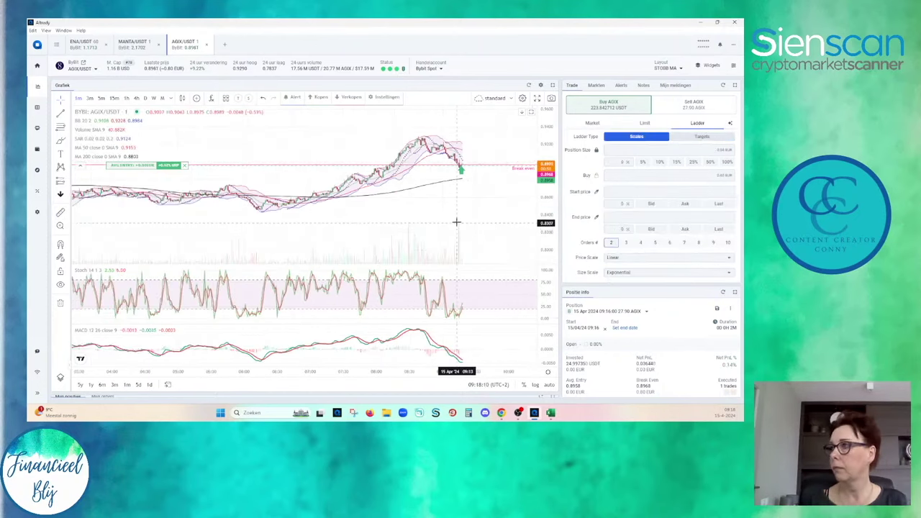
pyautogui.scroll(-2, 454, 224)
pyautogui.scroll(-2, 428, 204)
pyautogui.scroll(-2, 426, 218)
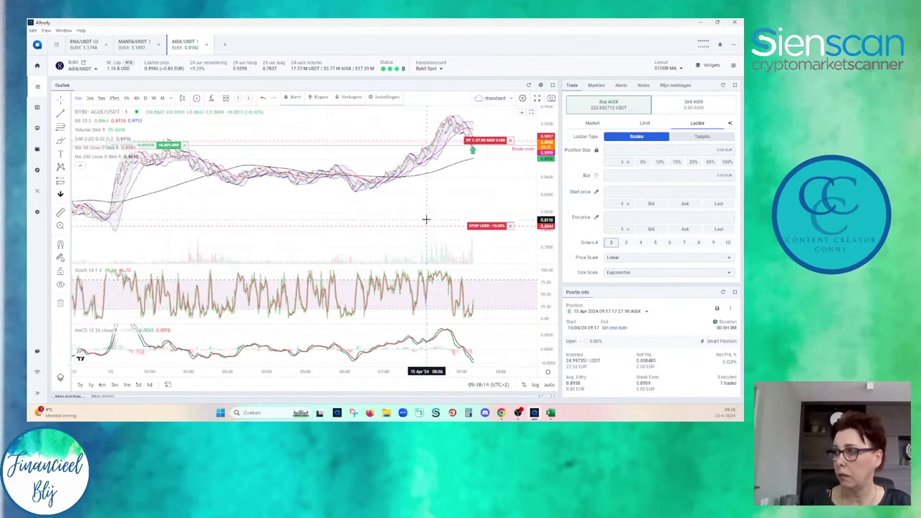
pyautogui.scroll(-2, 426, 218)
pyautogui.scroll(-2, 417, 230)
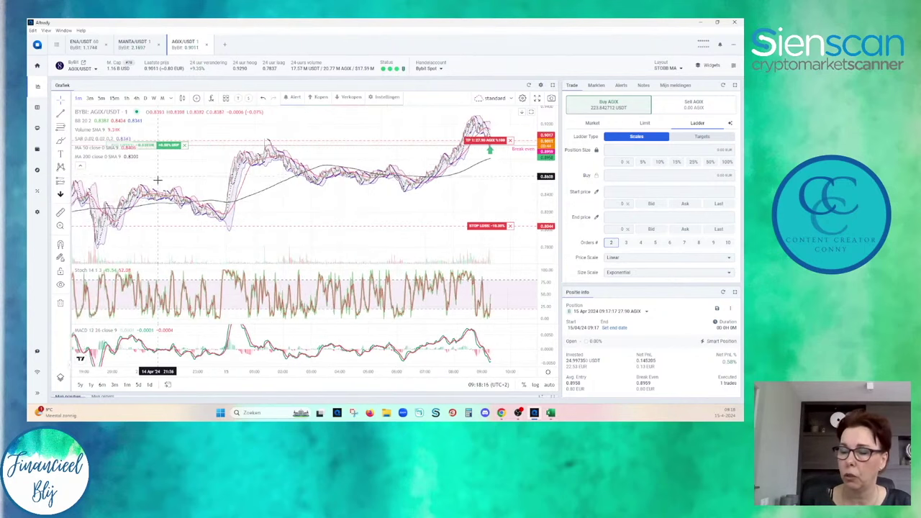
pyautogui.scroll(-2, 331, 205)
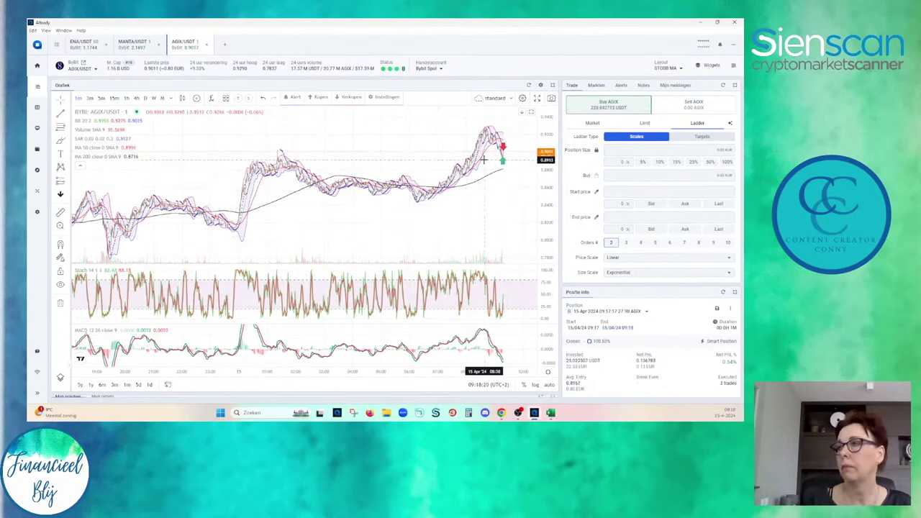
pyautogui.scroll(4, 481, 168)
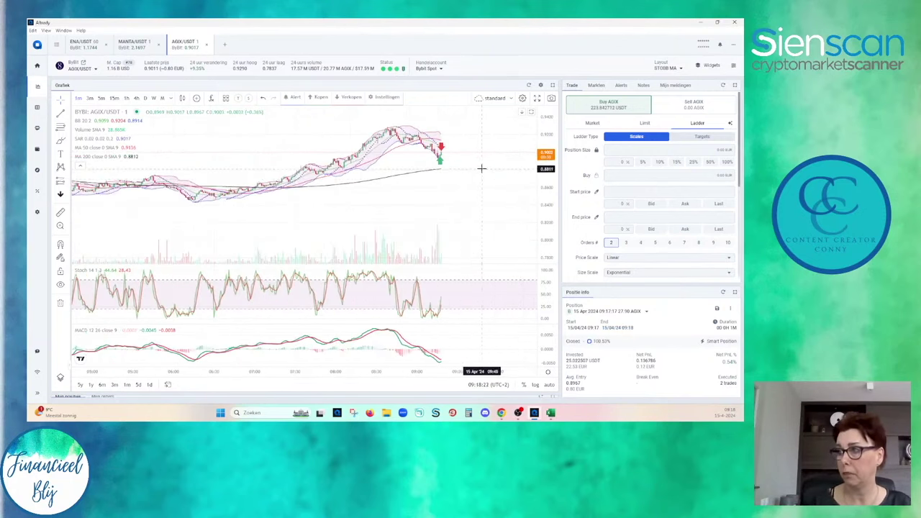
pyautogui.moveTo(387, 209); pyautogui.dragTo(435, 210)
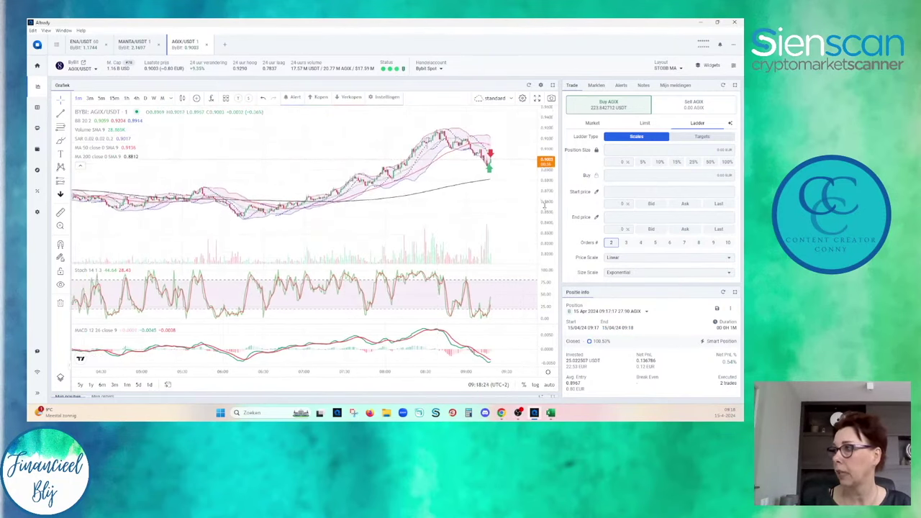
# Refresh the AGIX and USDT asset balances in the trade form and review the closed position's net PnL and investment details.
pyautogui.scroll(3, 471, 207)
pyautogui.scroll(-5, 677, 205)
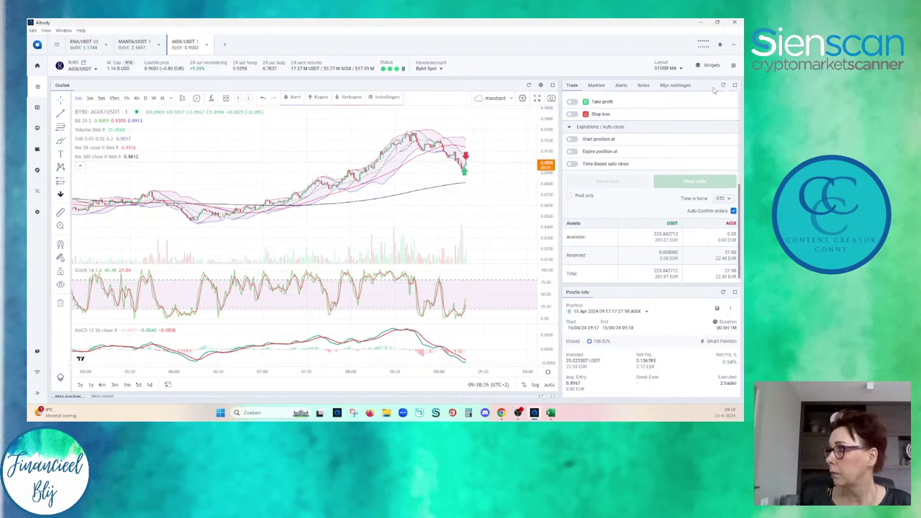
pyautogui.click(722, 85)
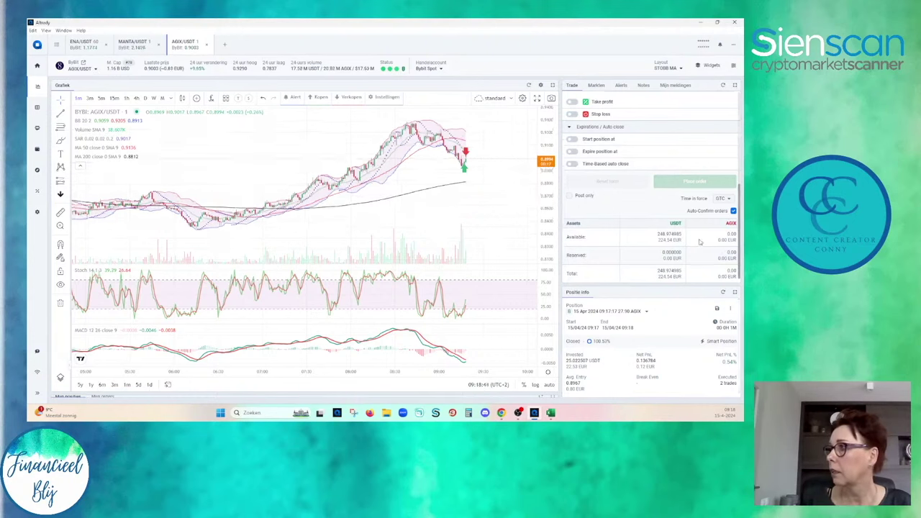
pyautogui.scroll(-3, 695, 345)
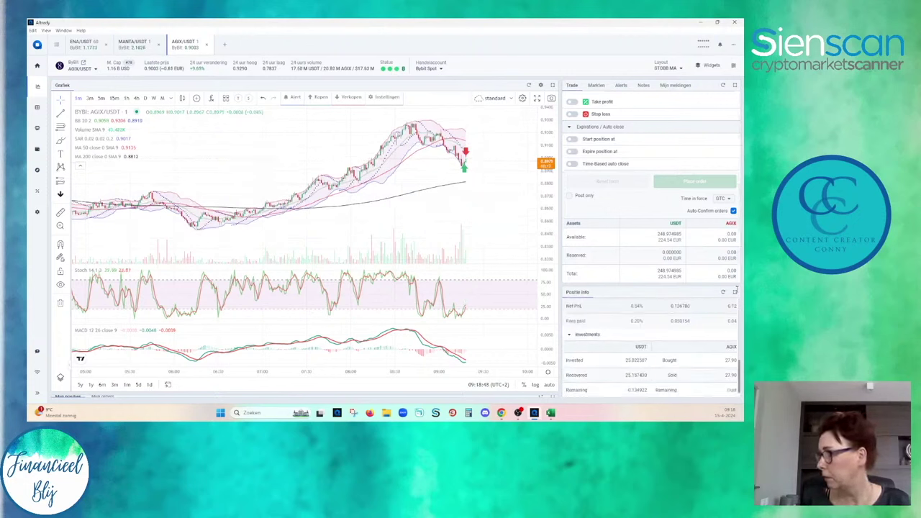
# Review the closed AGIX/USDT position's realized PnL, net PnL and fees beside the one-minute chart.
pyautogui.scroll(3, 689, 342)
pyautogui.scroll(-3, 690, 343)
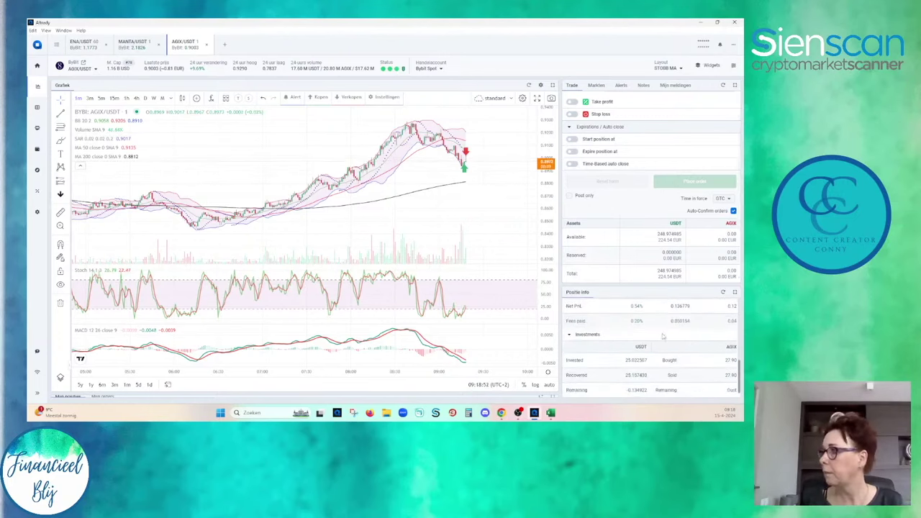
pyautogui.scroll(1, 664, 338)
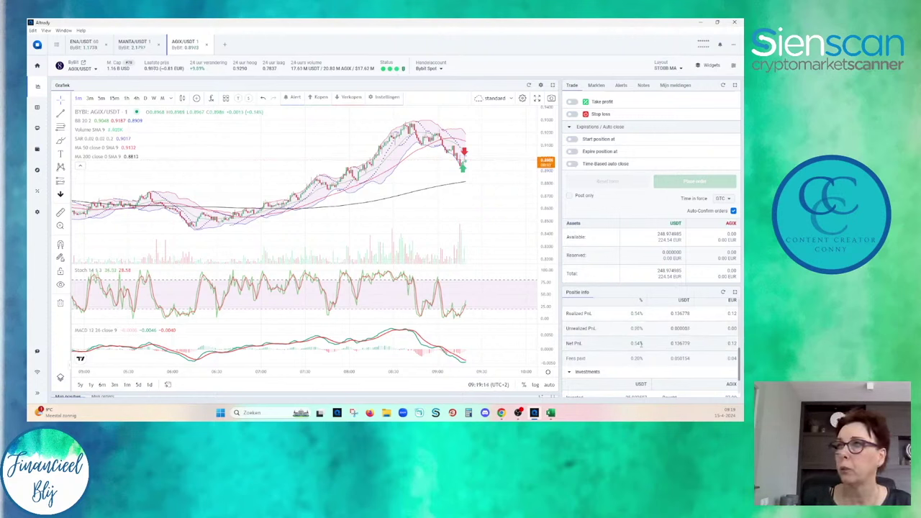
pyautogui.moveTo(490, 213); pyautogui.dragTo(474, 213)
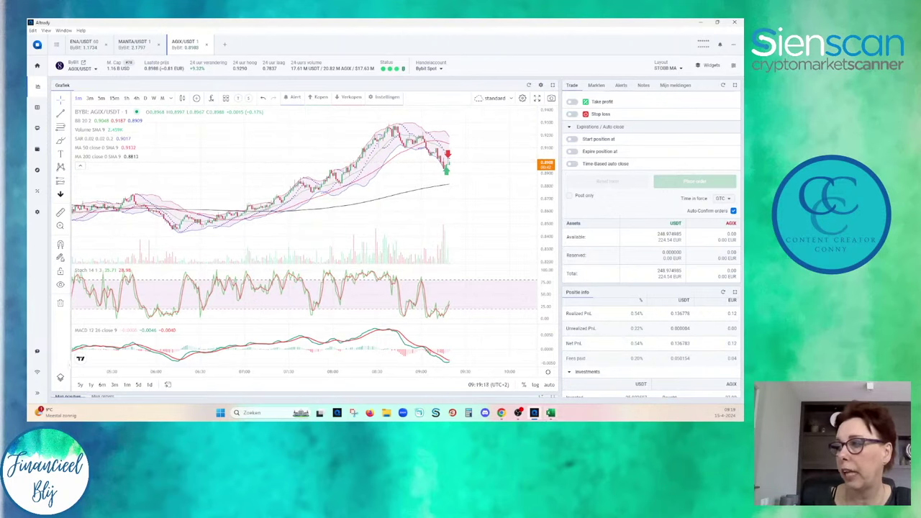
# Switch to the Excel trade logbook and enter coin agix and timeframe 1 min in the row for trade 11.
pyautogui.moveTo(551, 414)
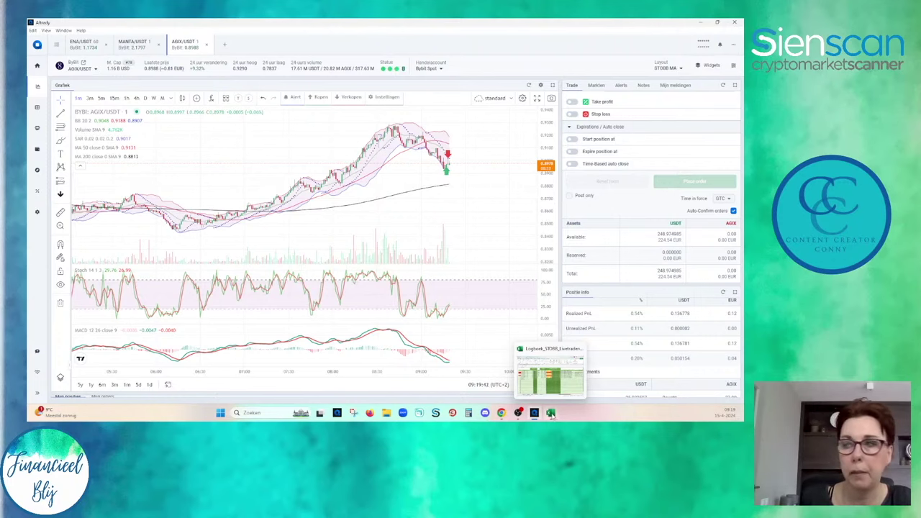
pyautogui.click(550, 413)
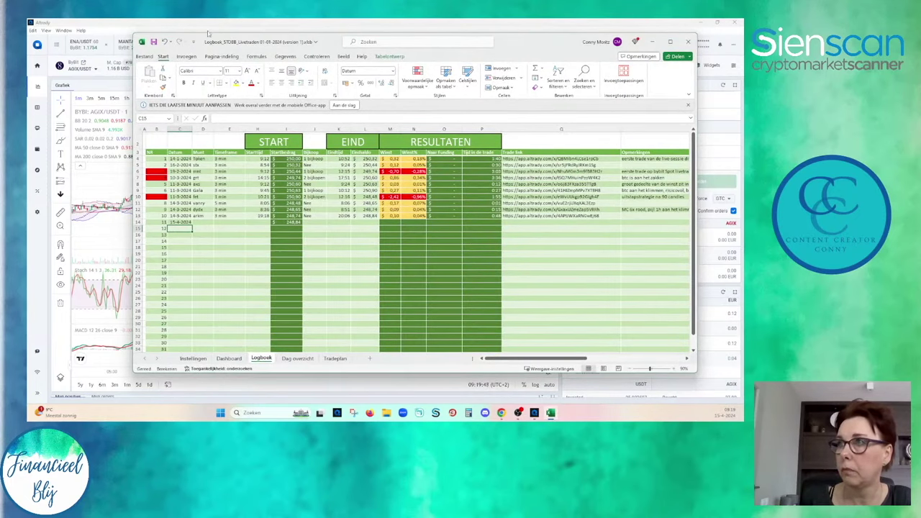
pyautogui.moveTo(337, 38); pyautogui.dragTo(388, 44)
pyautogui.click(252, 228)
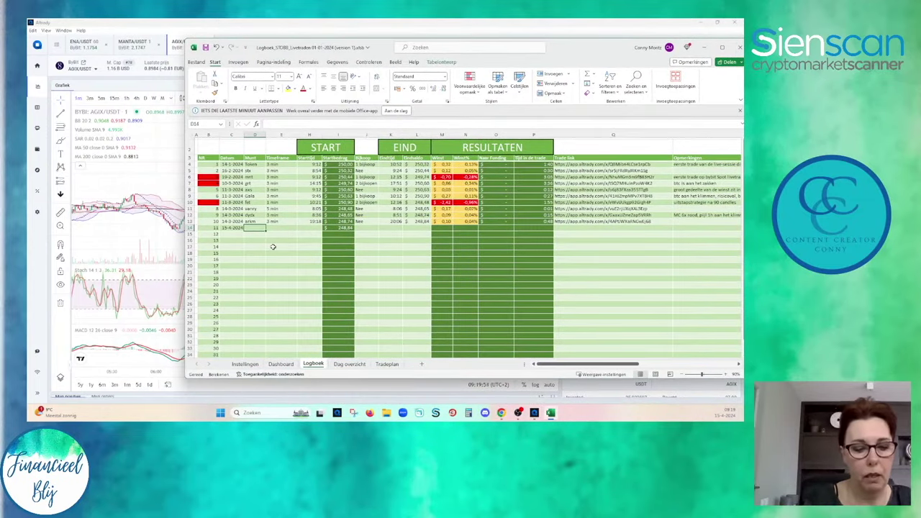
pyautogui.write('agix')
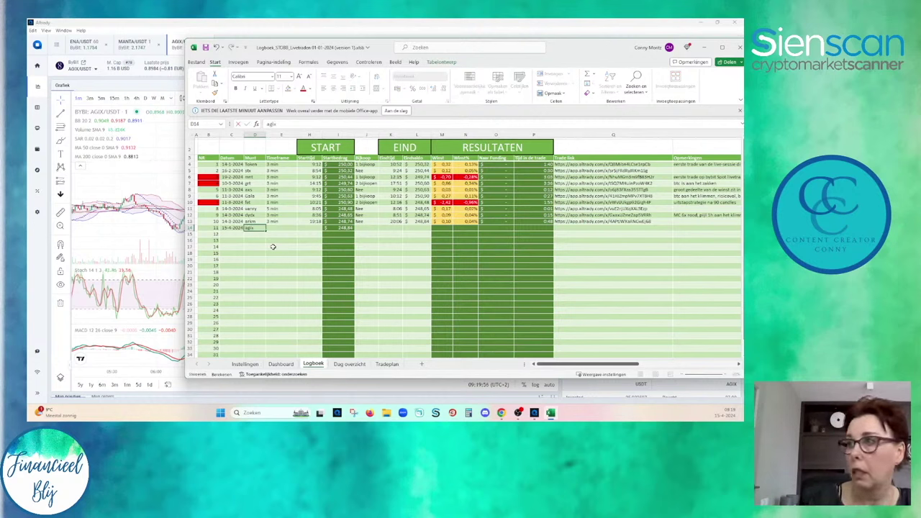
pyautogui.press('Tab')
pyautogui.write('1 min')
pyautogui.press('Tab')
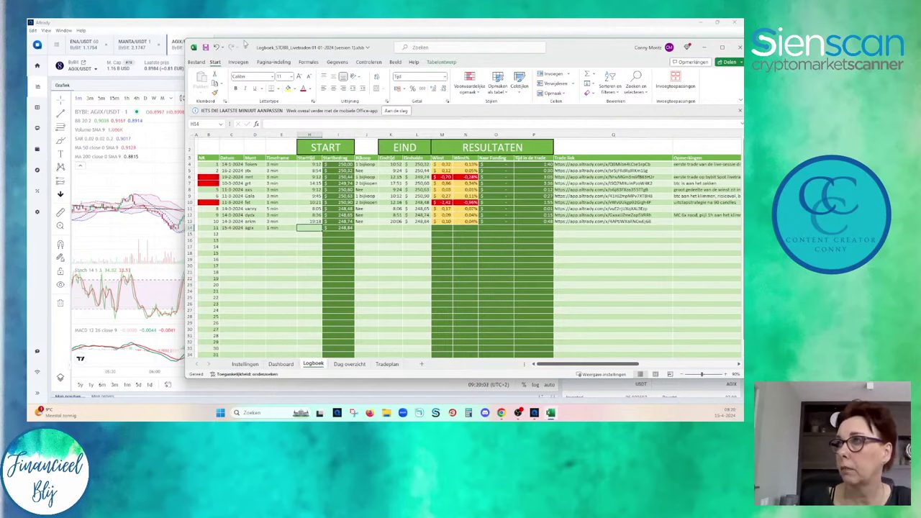
# Maximise the trade logbook window so the whole log sheet fits the screen.
pyautogui.click(245, 47)
pyautogui.click(586, 44)
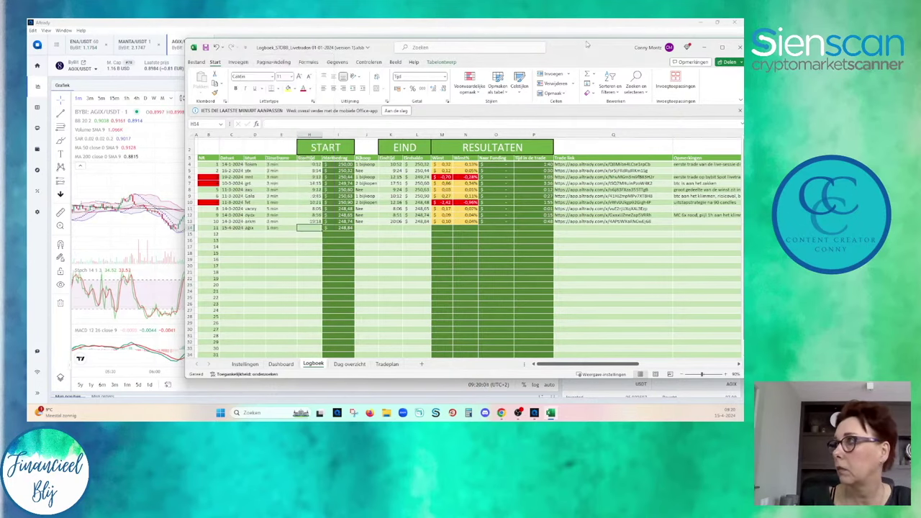
pyautogui.moveTo(568, 46); pyautogui.dragTo(741, 22)
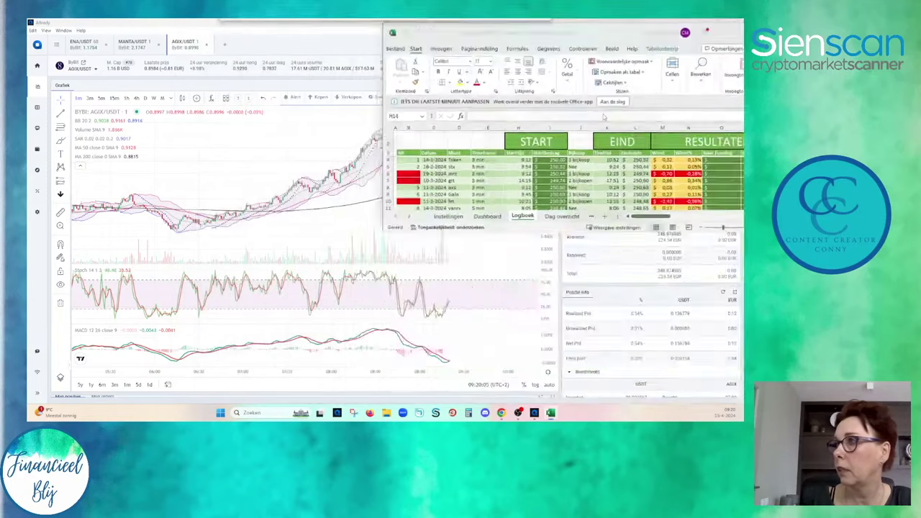
pyautogui.moveTo(718, 27)
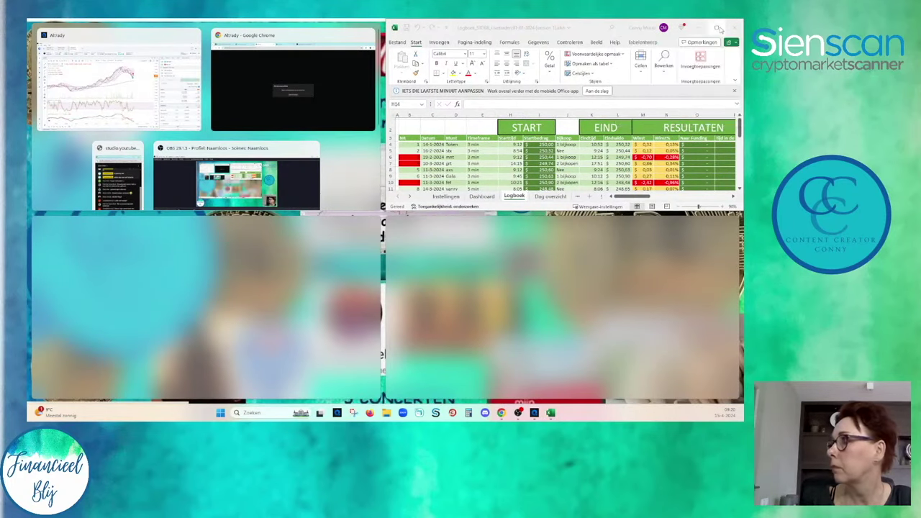
pyautogui.click(716, 27)
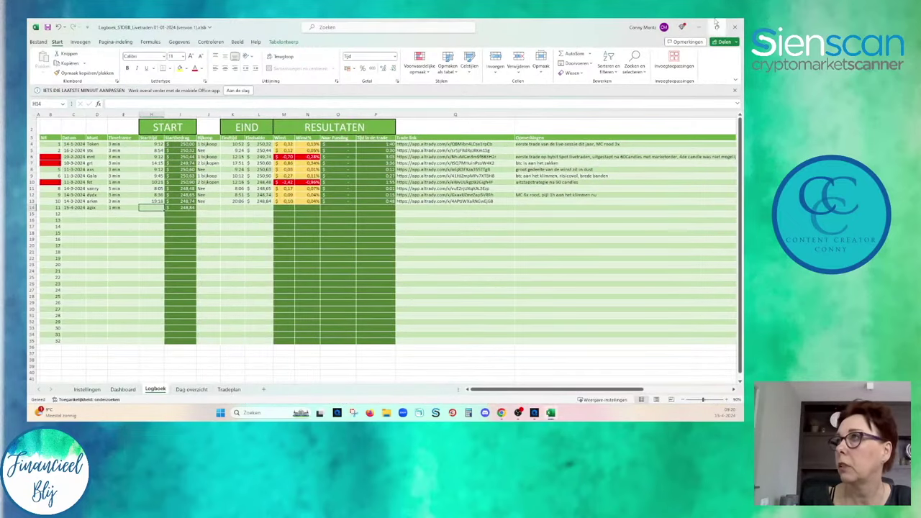
# Check the AGIX/USDT entry time on the Altrady chart and enter 9:17 as trade 11's start time in the logbook.
pyautogui.click(698, 28)
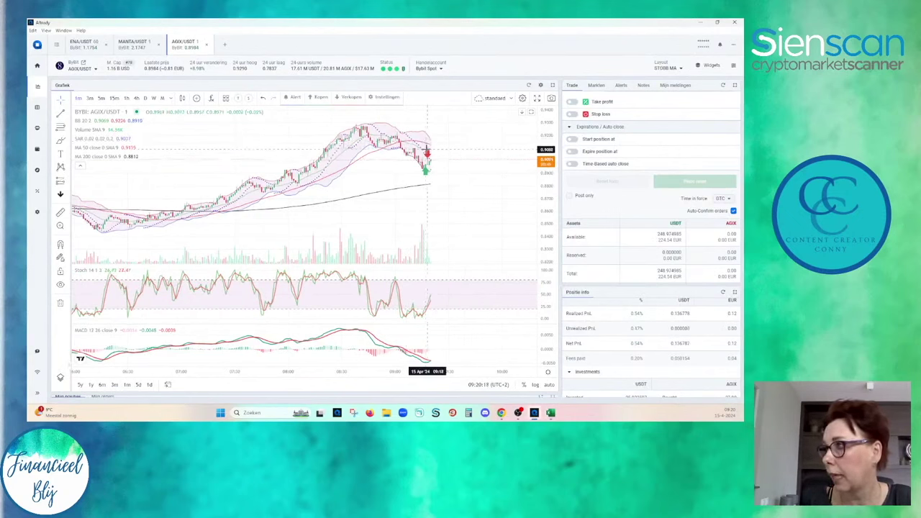
pyautogui.click(551, 412)
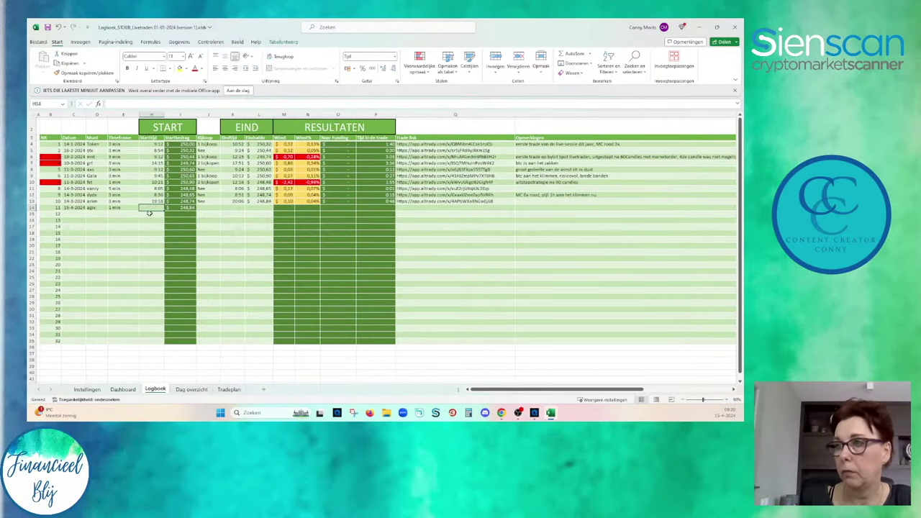
pyautogui.write('9:17')
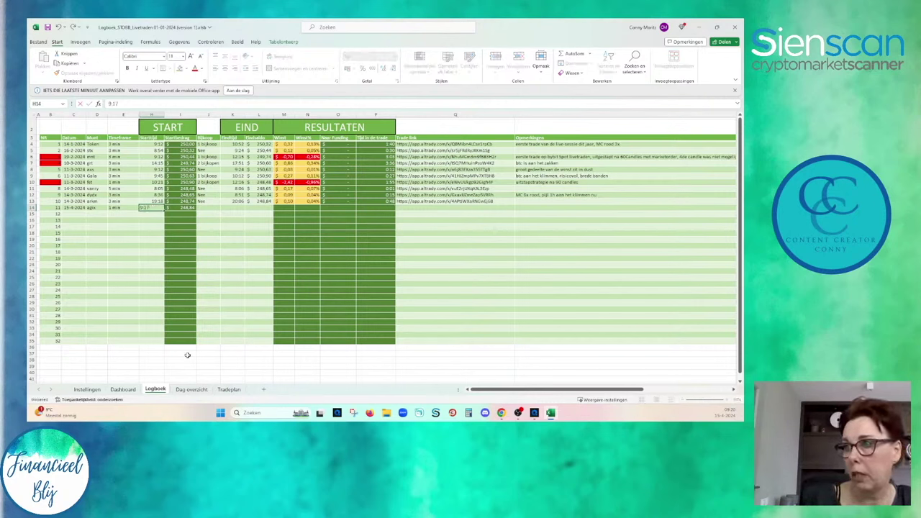
pyautogui.press('Tab')
pyautogui.press('Tab')
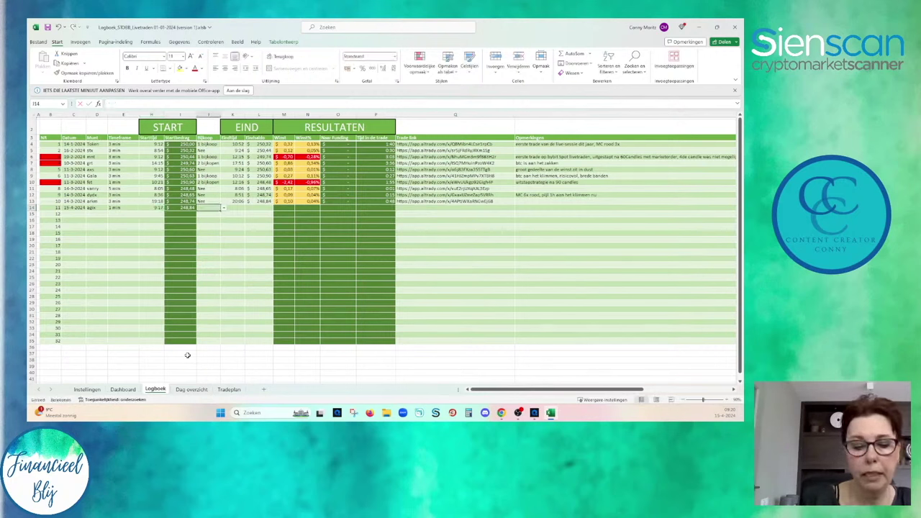
# Set trade 11's additional-buy field to Nee and its end time to 9:18.
pyautogui.write('n')
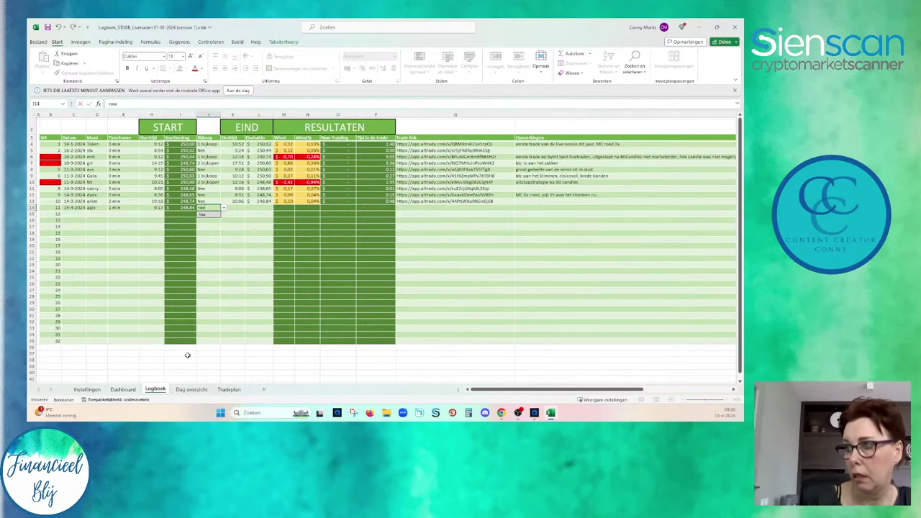
pyautogui.write('ee')
pyautogui.press('Tab')
pyautogui.write('9')
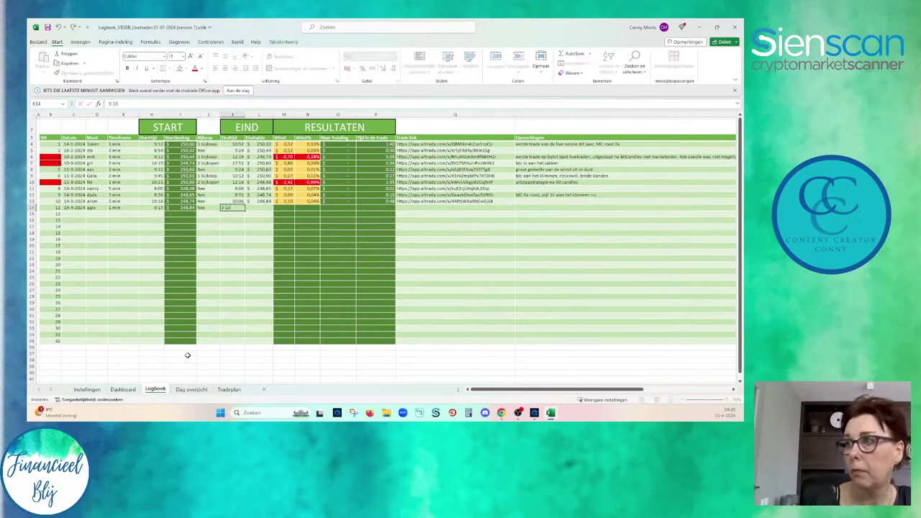
pyautogui.press('Tab')
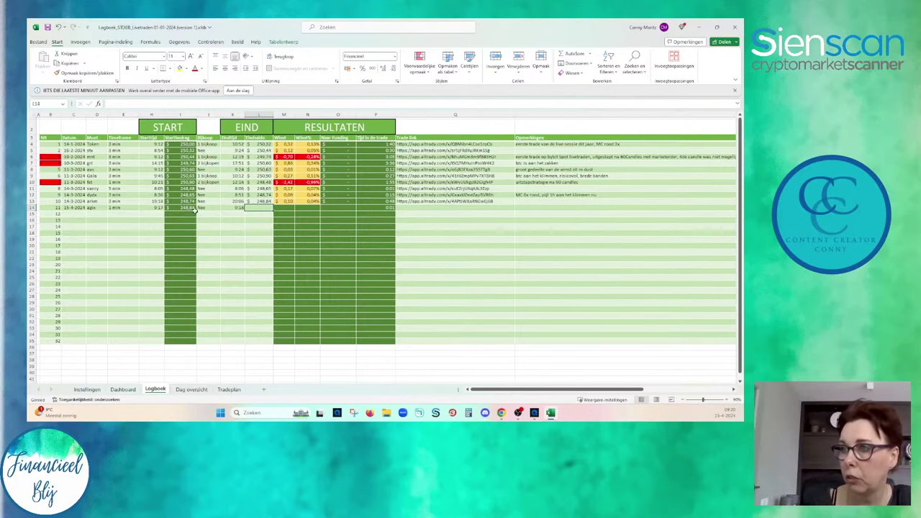
# Check the total USDT balance in Altrady and enter 248,97 as trade 11's end balance in the logbook.
pyautogui.moveTo(533, 412)
pyautogui.click(535, 381)
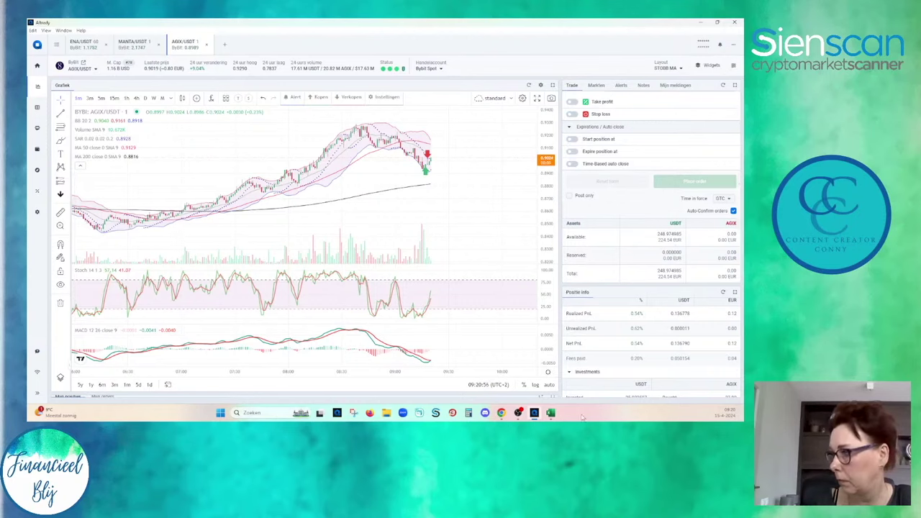
pyautogui.click(551, 413)
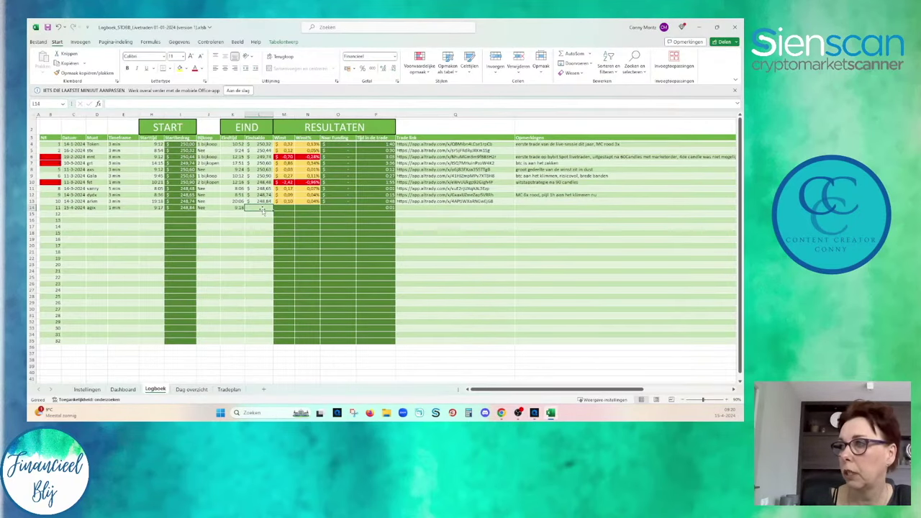
pyautogui.write('248,97')
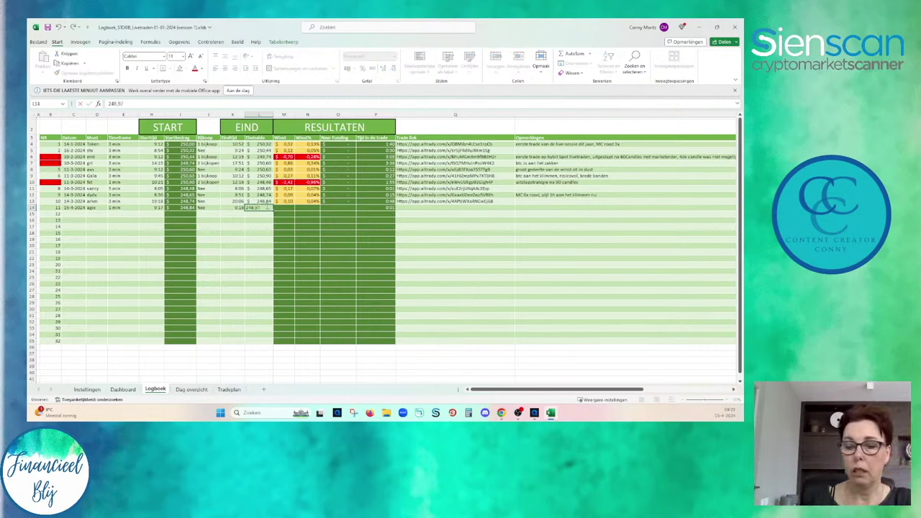
pyautogui.press('Return')
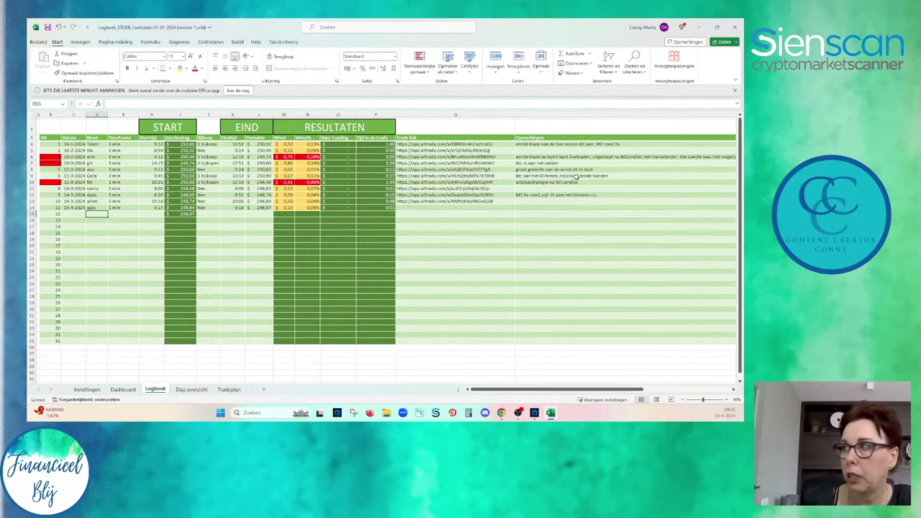
# Leave the logbook, switch to Chrome and close both leftover Altrady external-link pages to reach the Sienscan scanner results.
pyautogui.click(699, 27)
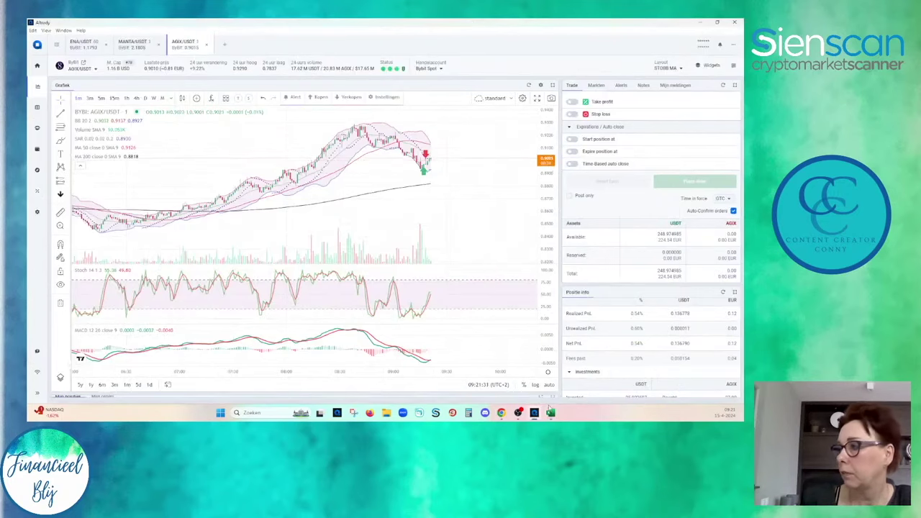
pyautogui.moveTo(501, 416)
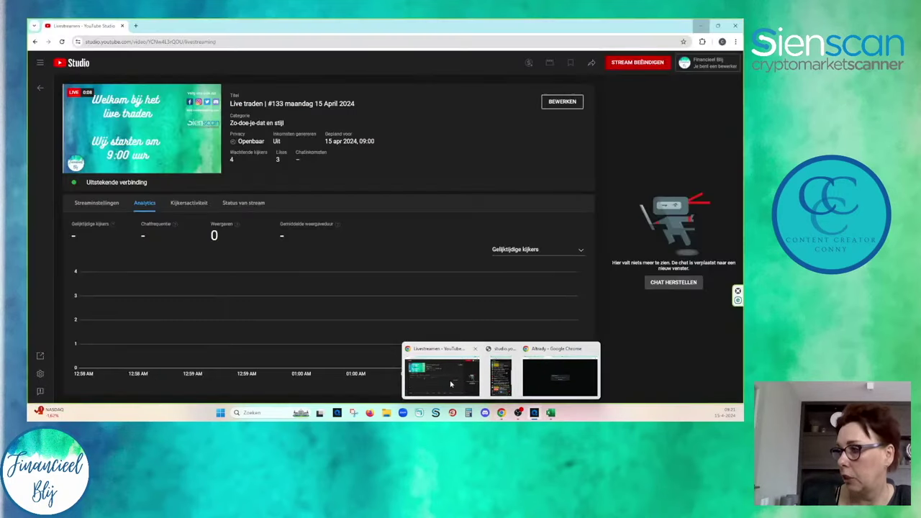
pyautogui.moveTo(560, 386)
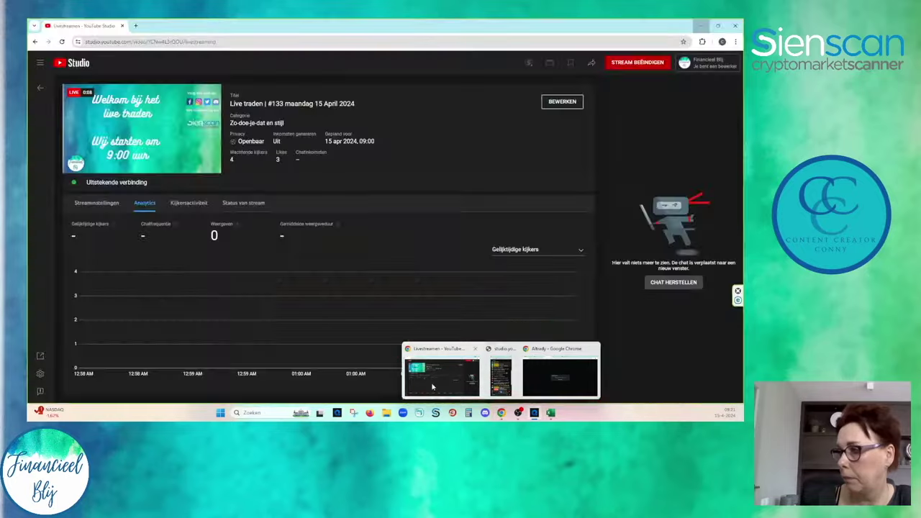
pyautogui.click(441, 377)
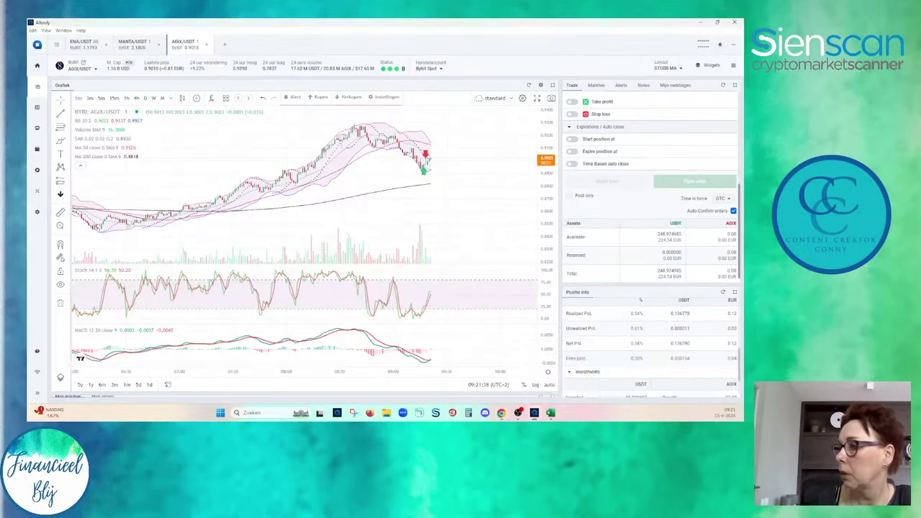
pyautogui.click(502, 413)
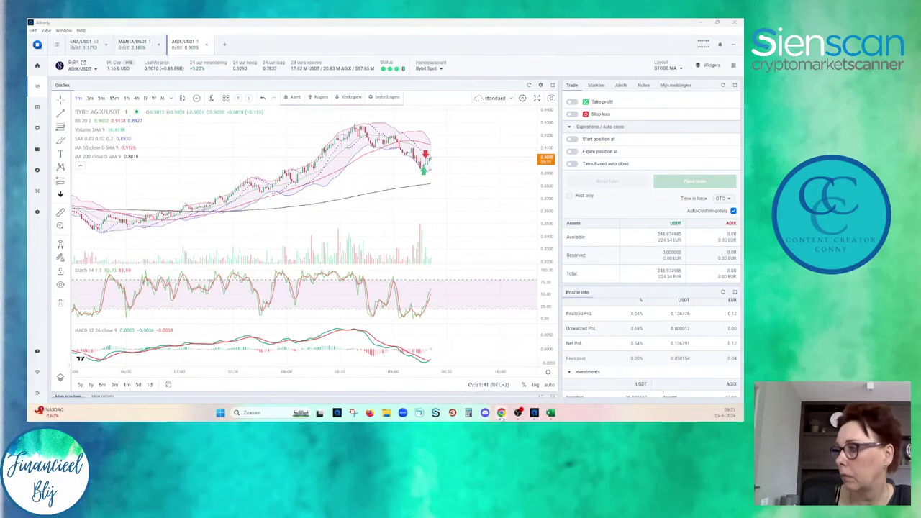
pyautogui.moveTo(502, 414)
pyautogui.click(507, 367)
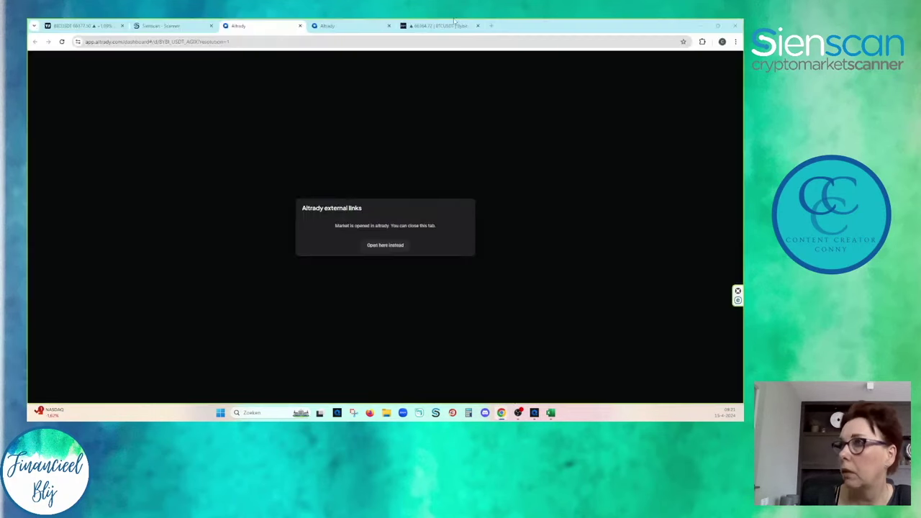
pyautogui.click(388, 26)
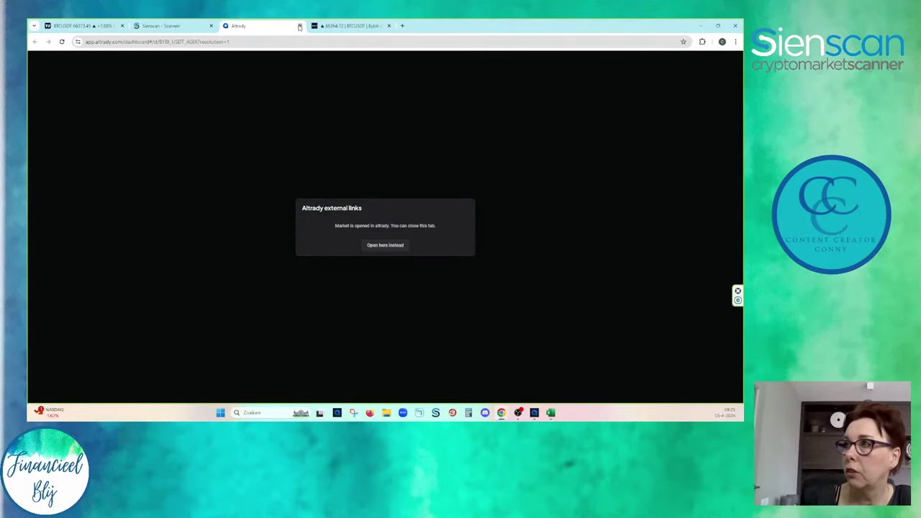
pyautogui.click(299, 26)
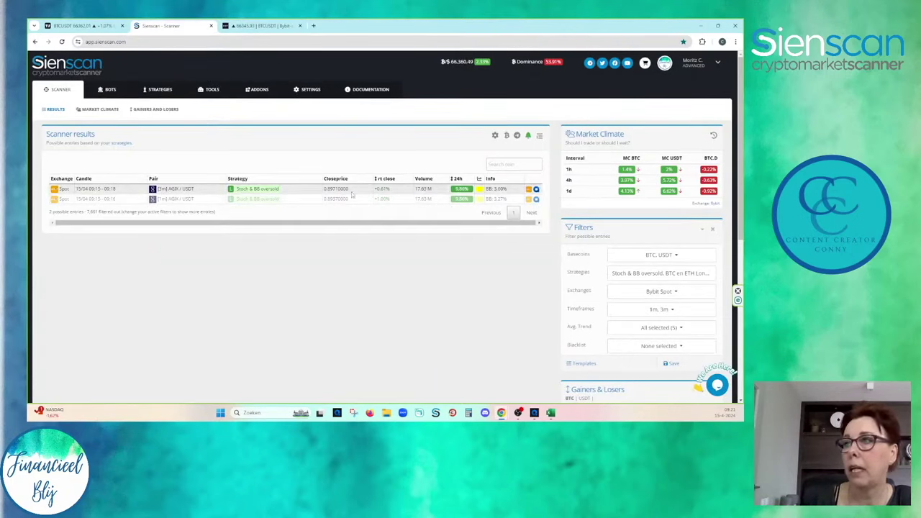
# Open the newest AGIX/USDT Stoch & BB oversold signal in Altrady and view its chart on the 3-minute timeframe.
pyautogui.click(539, 188)
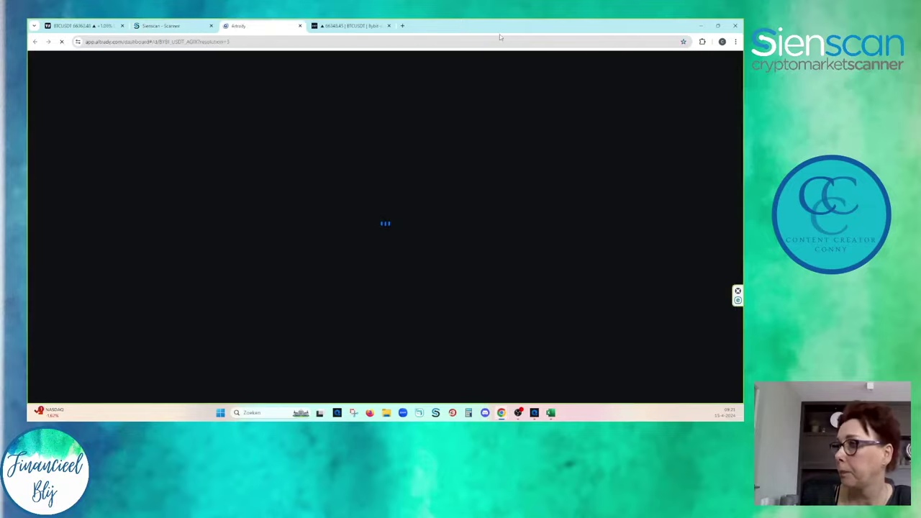
pyautogui.click(551, 413)
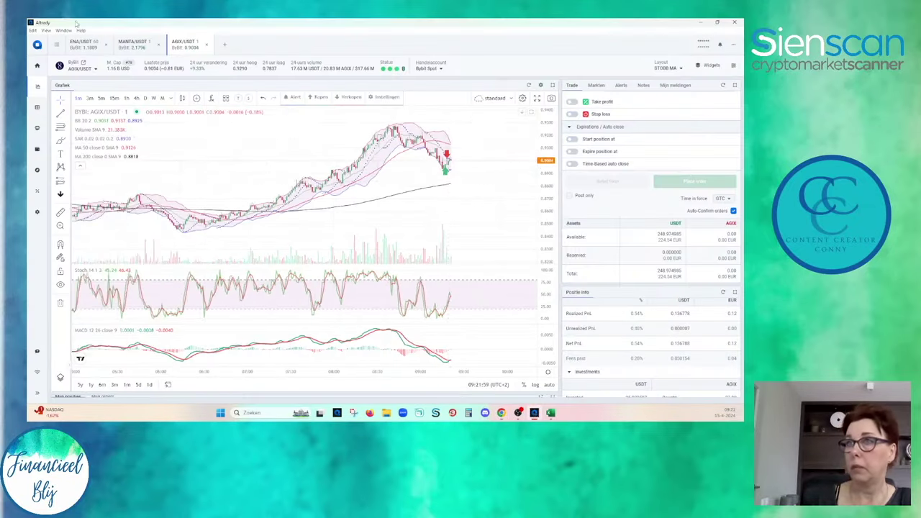
pyautogui.click(90, 98)
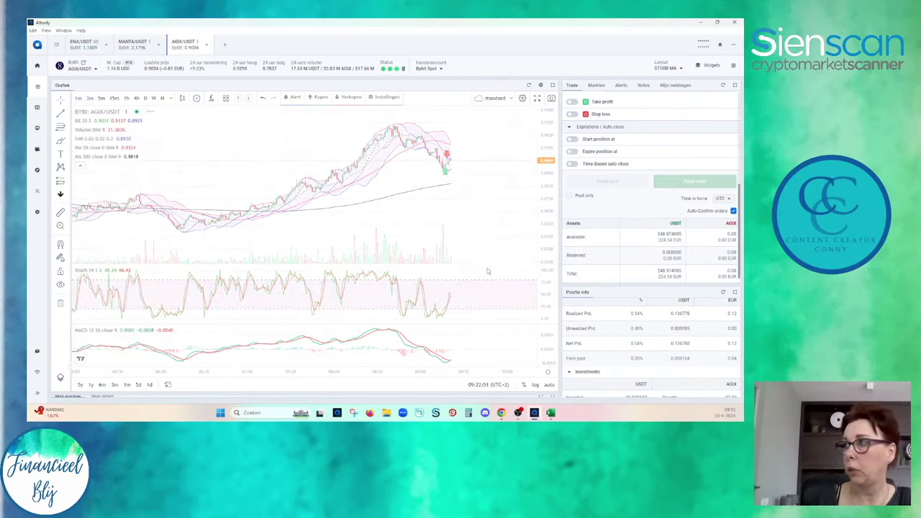
pyautogui.scroll(3, 452, 199)
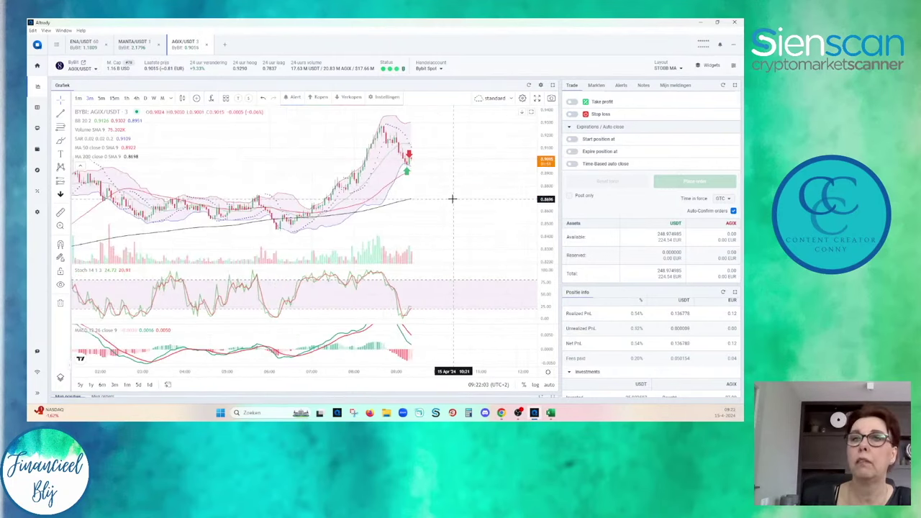
# Leave the AGIX/USDT chart, return to the Sienscan scanner results and open the 1-minute BEAM/USDT Stoch & BB oversold signal in Altrady, maximized.
pyautogui.moveTo(394, 213); pyautogui.dragTo(462, 219)
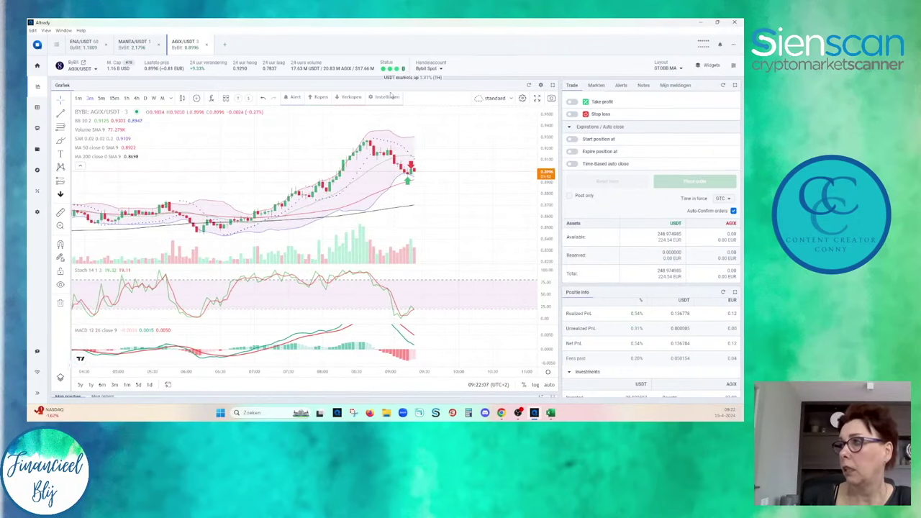
pyautogui.moveTo(392, 173); pyautogui.dragTo(401, 171)
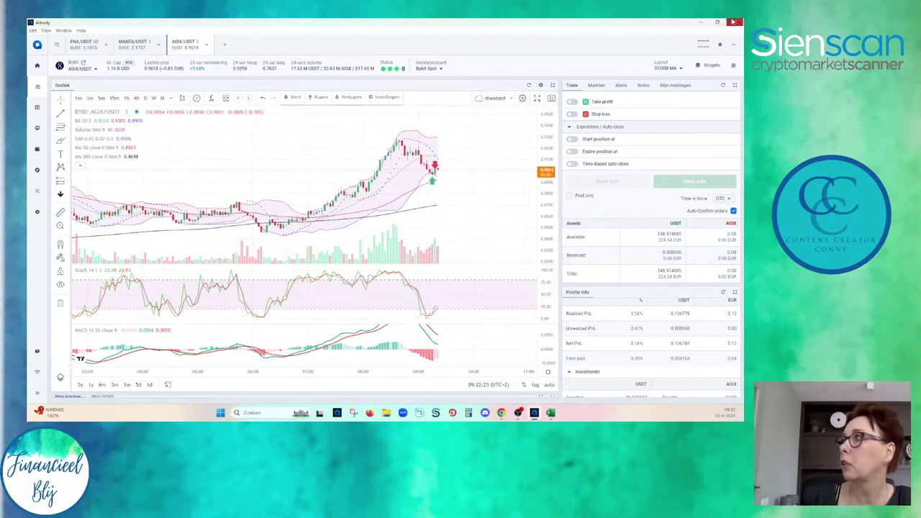
pyautogui.click(701, 23)
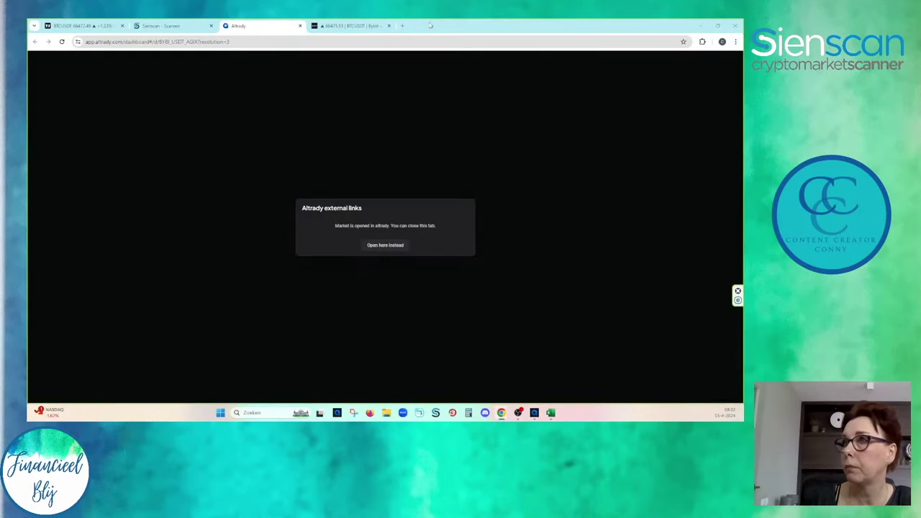
pyautogui.click(158, 24)
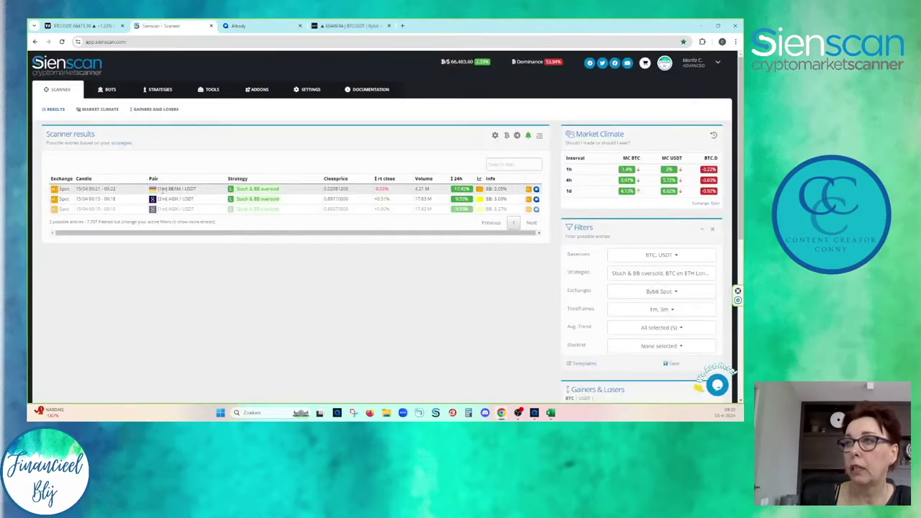
pyautogui.click(536, 193)
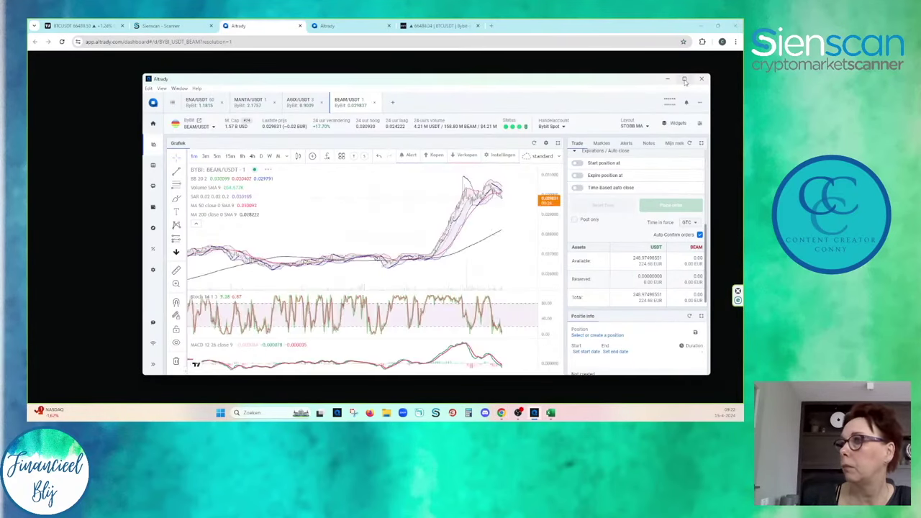
pyautogui.click(684, 79)
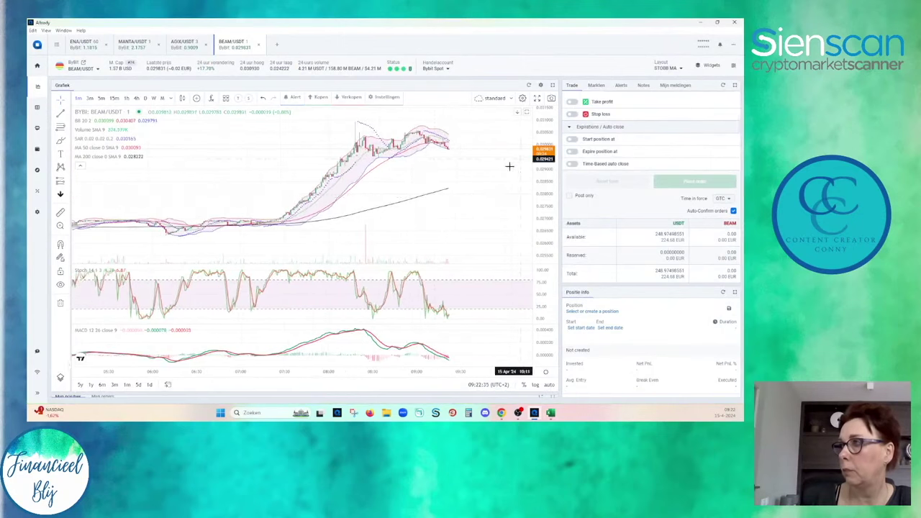
# Examine the BEAM/USDT 1-minute chart over longer and shorter periods, checking the trend, Bollinger Bands, Stochastic and MACD around the oversold signal.
pyautogui.scroll(-3, 430, 193)
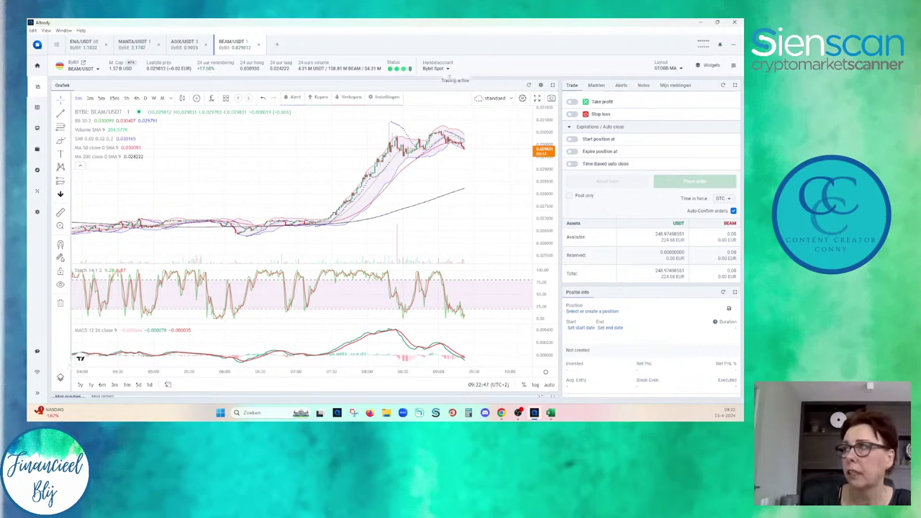
pyautogui.scroll(-3, 394, 140)
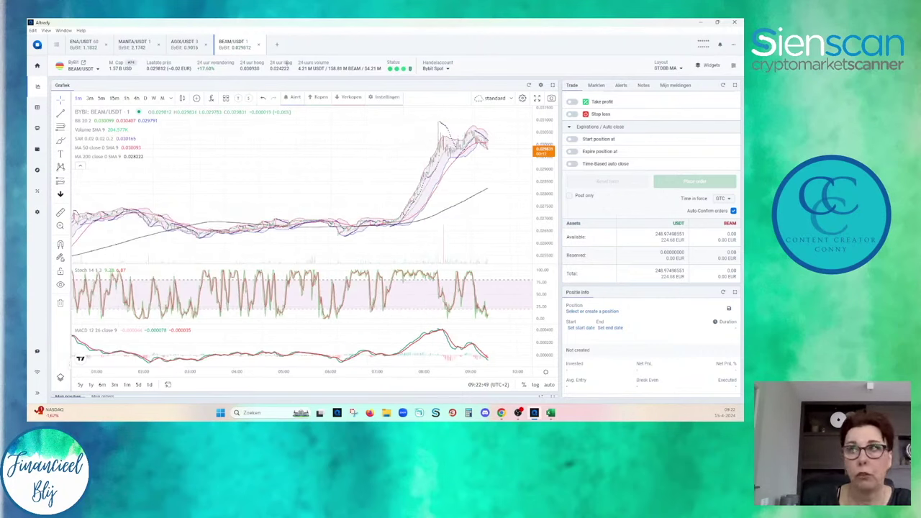
pyautogui.scroll(-4, 376, 253)
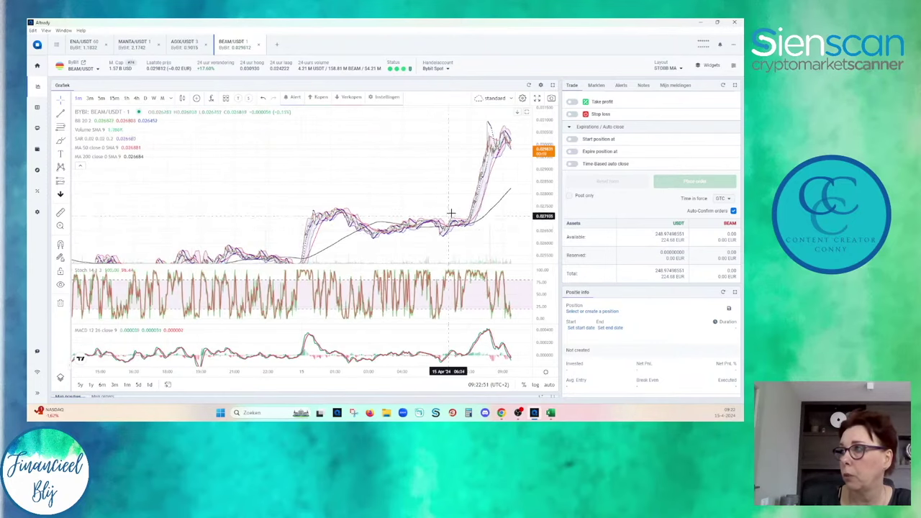
pyautogui.scroll(-3, 468, 198)
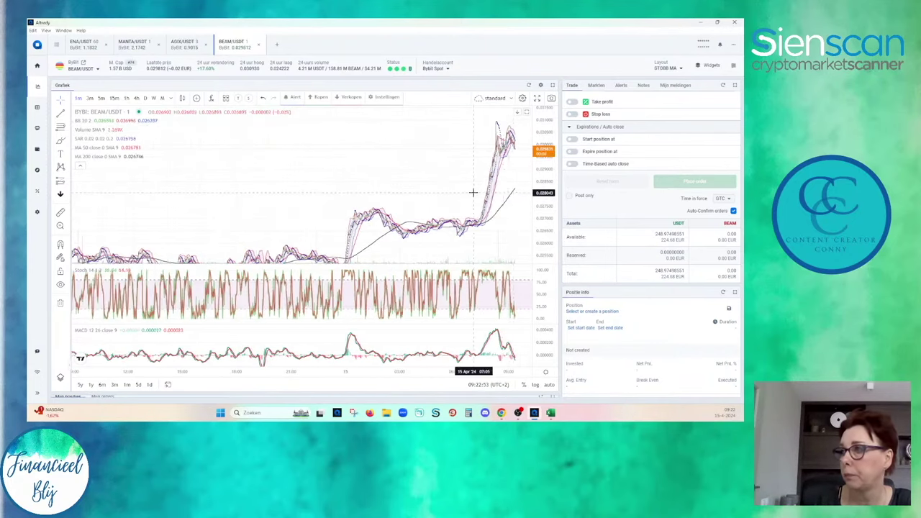
pyautogui.scroll(6, 472, 193)
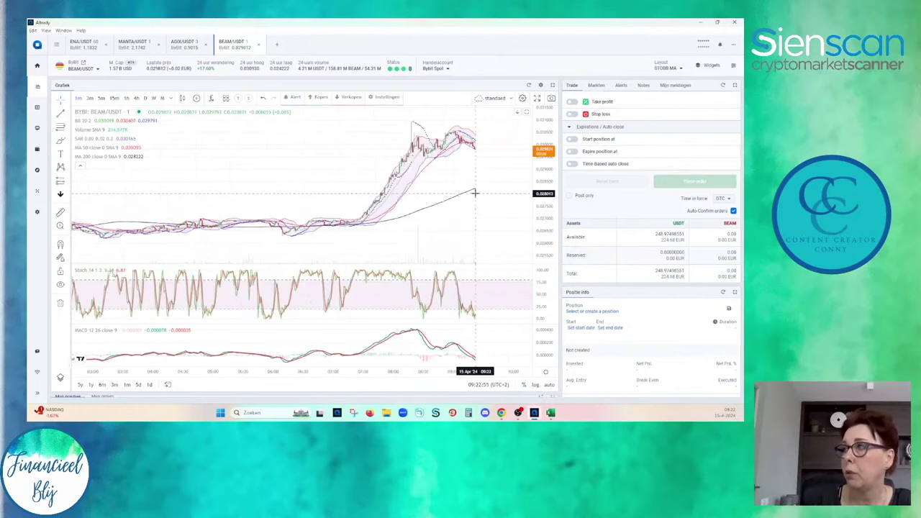
pyautogui.hscroll(2, 507, 199)
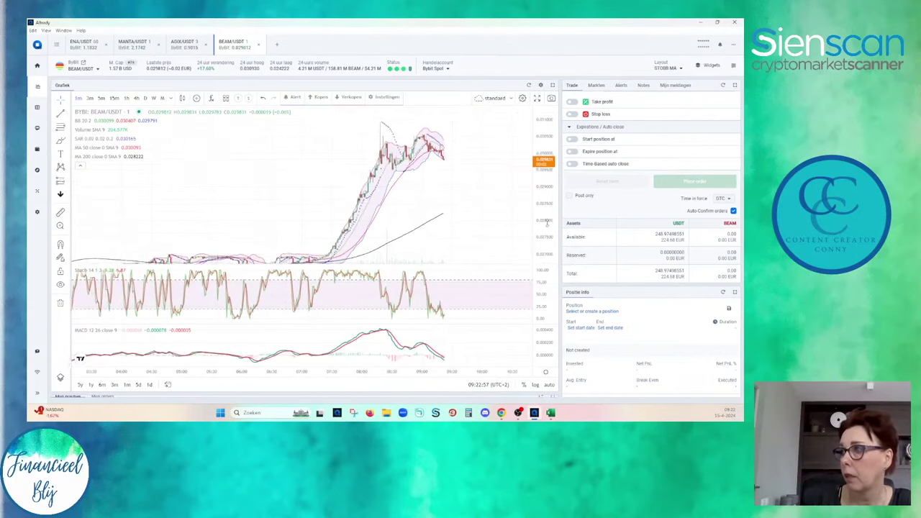
pyautogui.scroll(2, 431, 165)
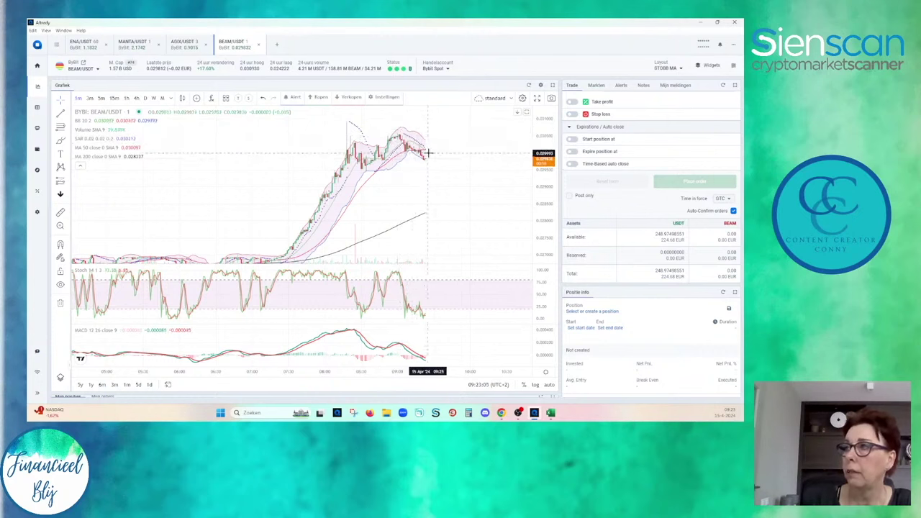
pyautogui.scroll(4, 478, 202)
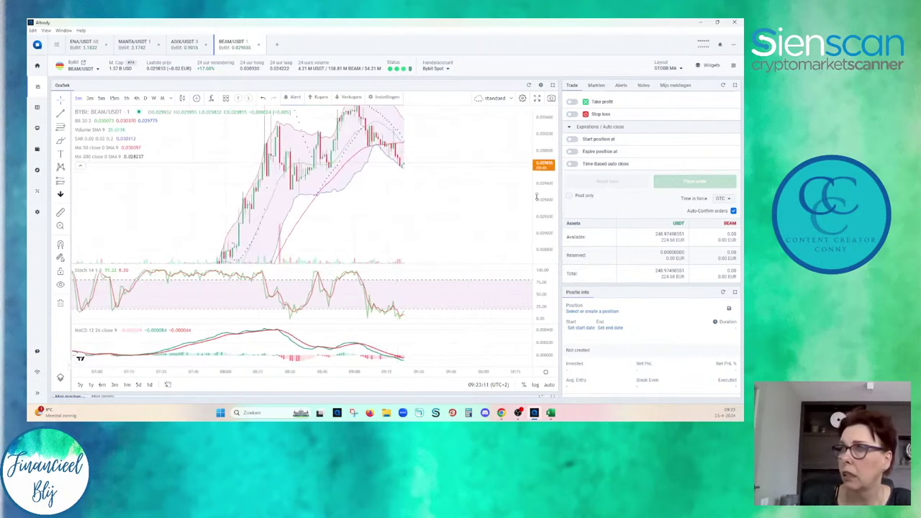
pyautogui.scroll(2, 439, 232)
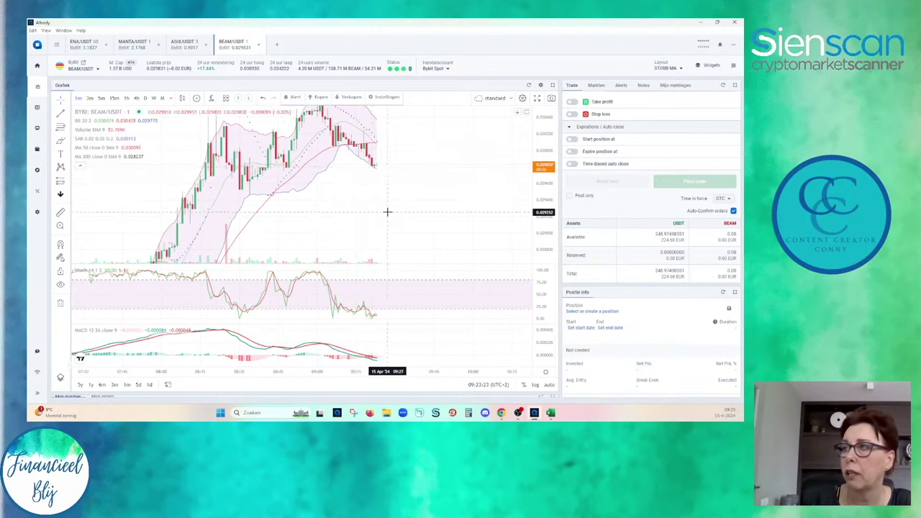
pyautogui.scroll(-2, 386, 211)
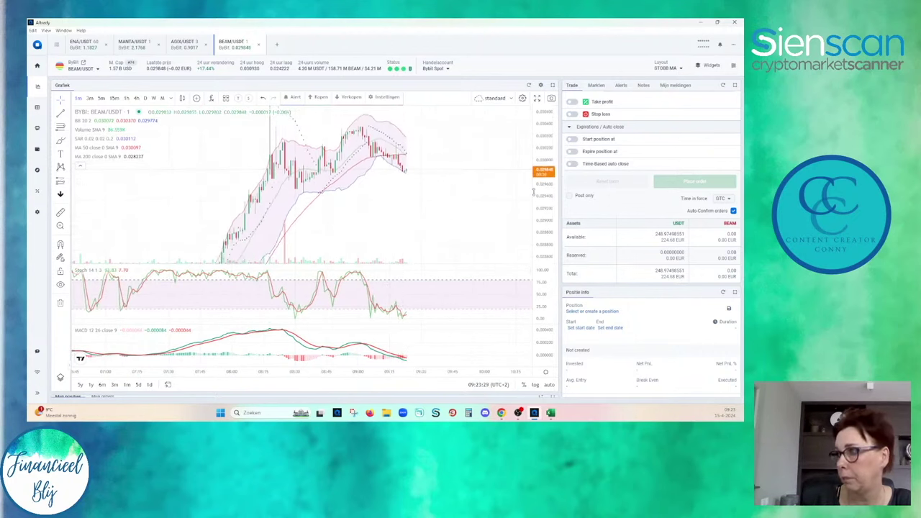
# Apply the saved order preset and place a BEAM/USDT limit buy at the ask price for about 25 USDT with a 100% take profit.
pyautogui.scroll(3, 669, 200)
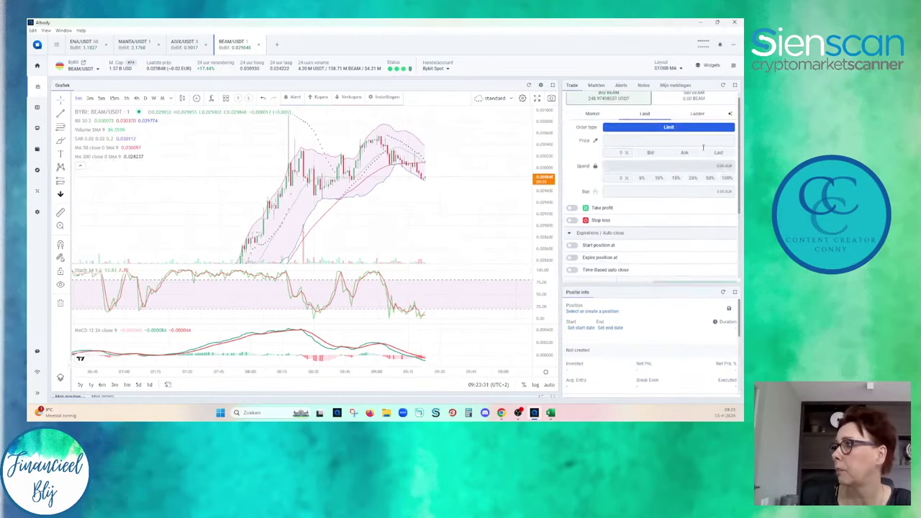
pyautogui.click(727, 119)
pyautogui.click(663, 207)
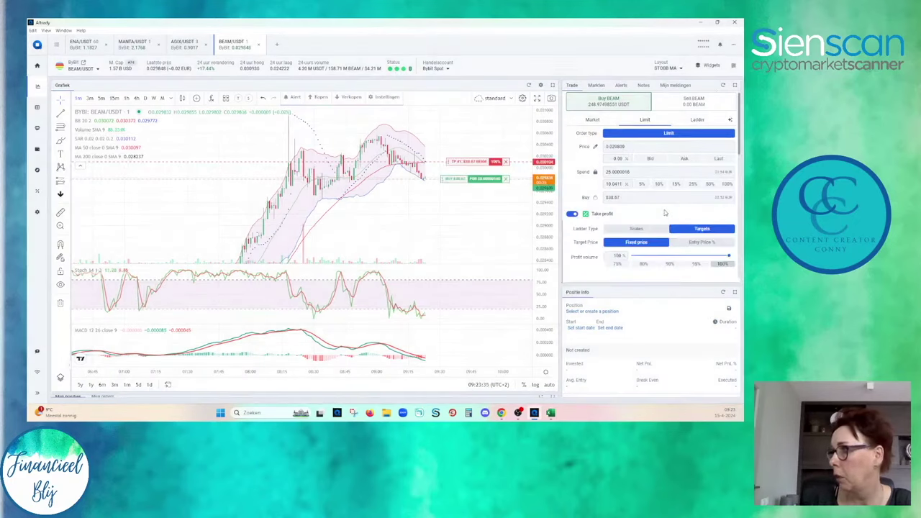
pyautogui.click(693, 159)
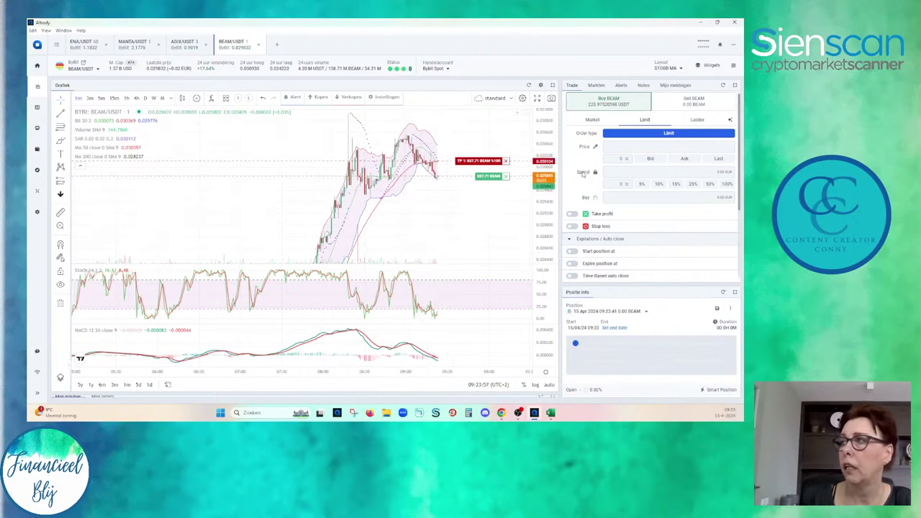
# Check the open BEAM/USDT buy order against the price movement, cancel the complete position and close the BEAM/USDT market.
pyautogui.moveTo(554, 134); pyautogui.dragTo(554, 147)
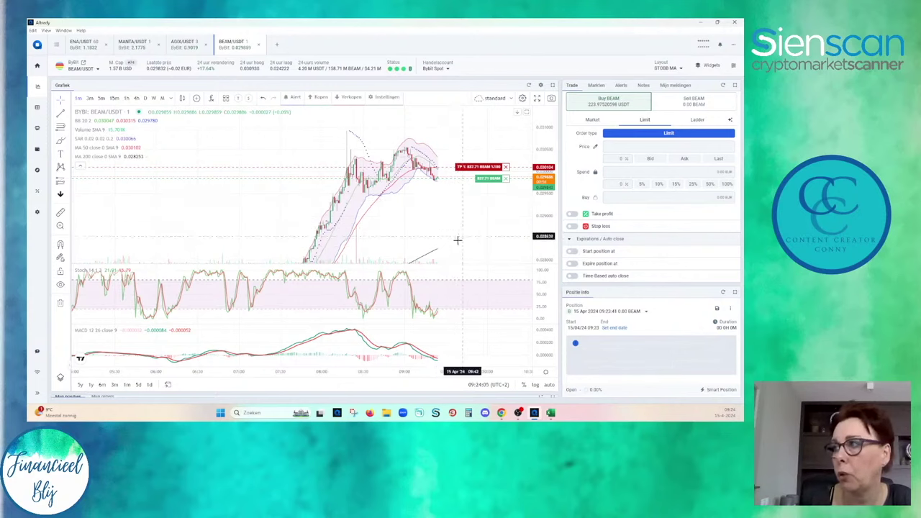
pyautogui.scroll(4, 461, 239)
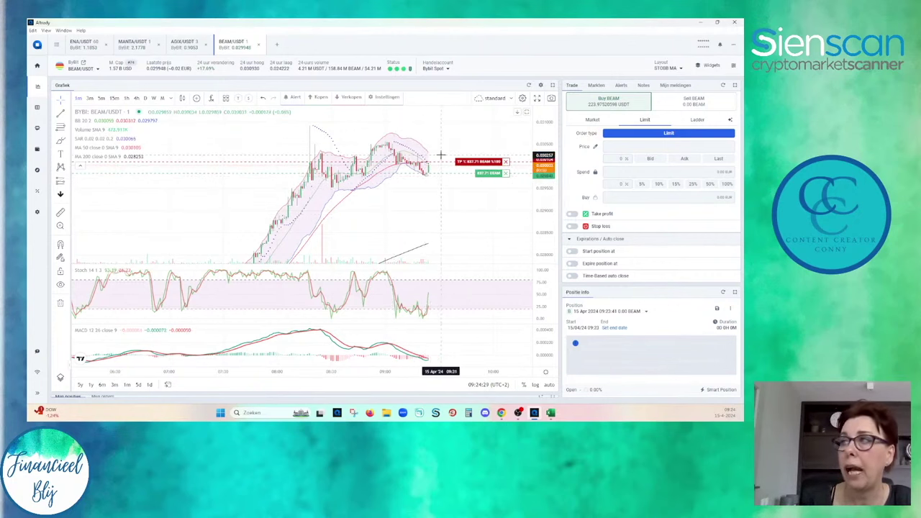
pyautogui.moveTo(446, 202); pyautogui.dragTo(452, 211)
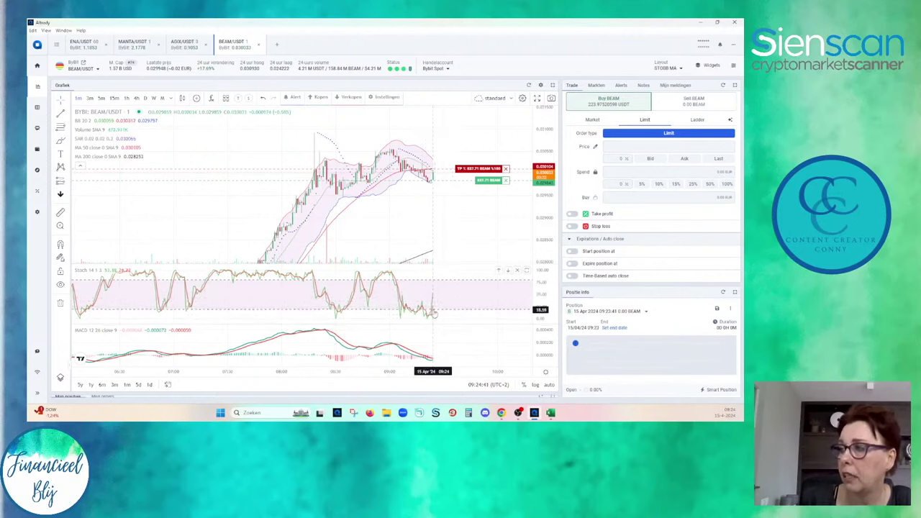
pyautogui.scroll(-2, 437, 288)
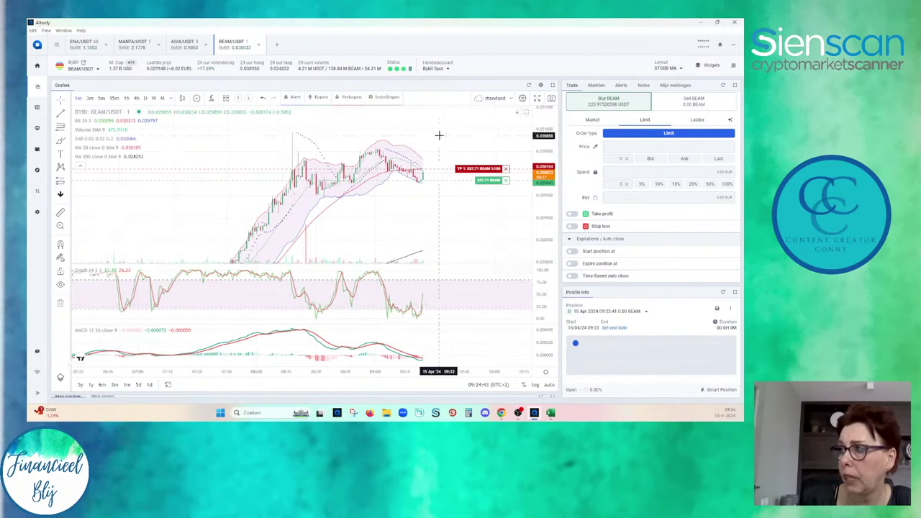
pyautogui.scroll(-2, 438, 135)
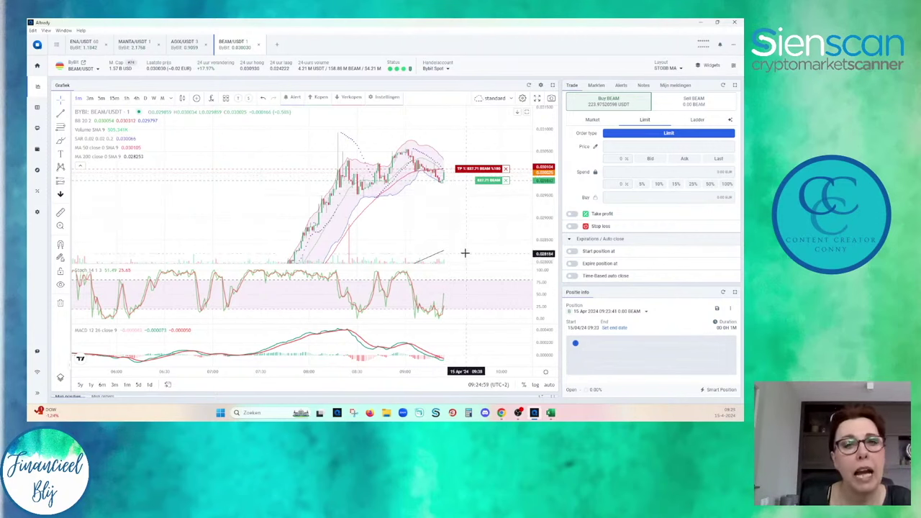
pyautogui.click(507, 177)
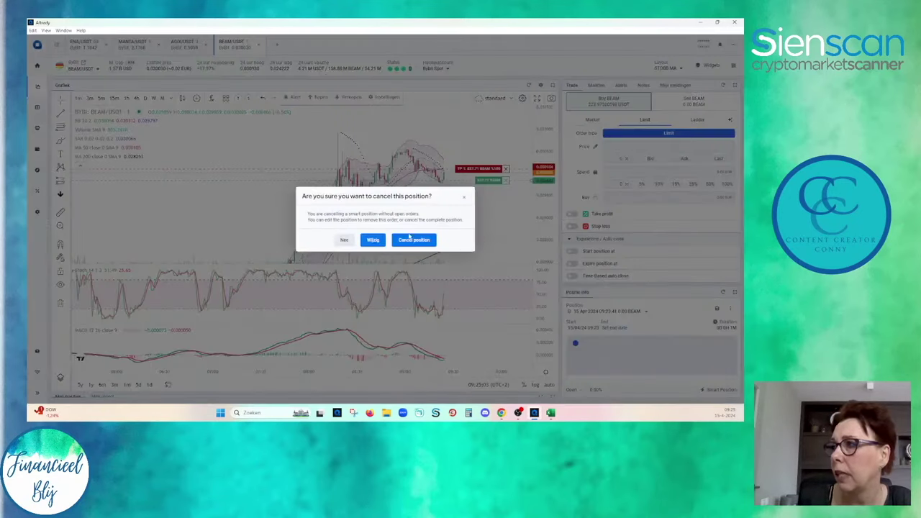
pyautogui.click(411, 239)
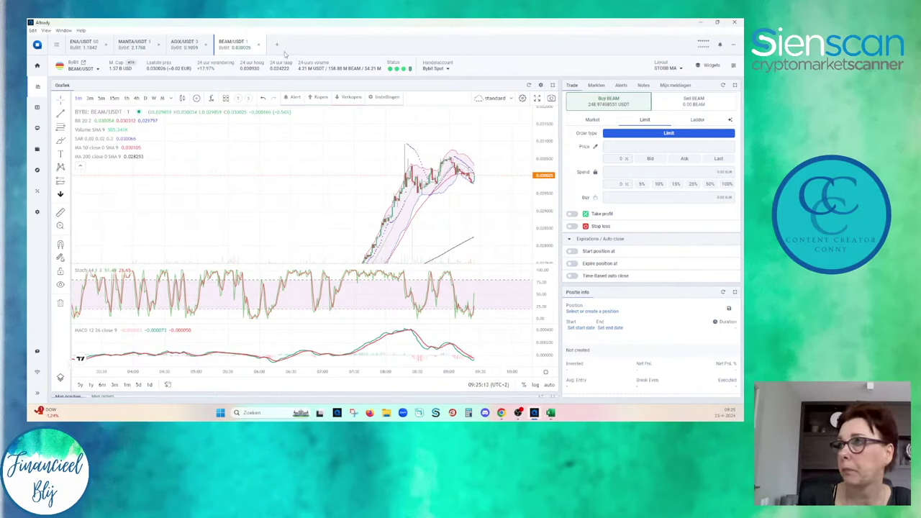
pyautogui.click(258, 45)
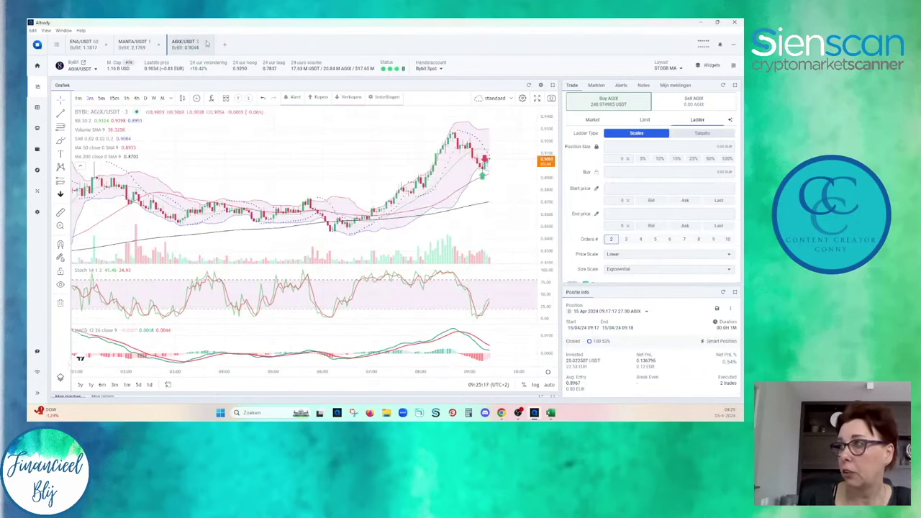
# Switch the AGIX/USDT chart with the trade markers to the 1-minute timeframe and copy the link to its chart image.
pyautogui.hscroll(3, 482, 234)
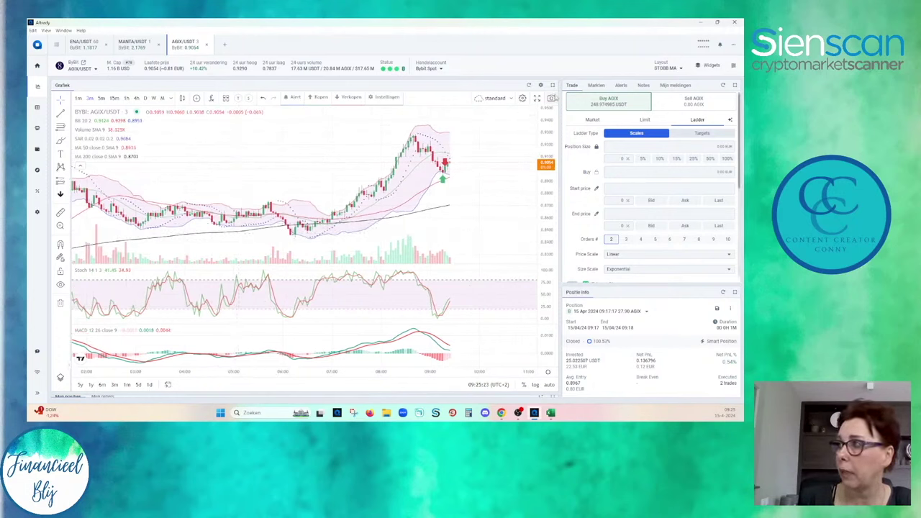
pyautogui.click(80, 100)
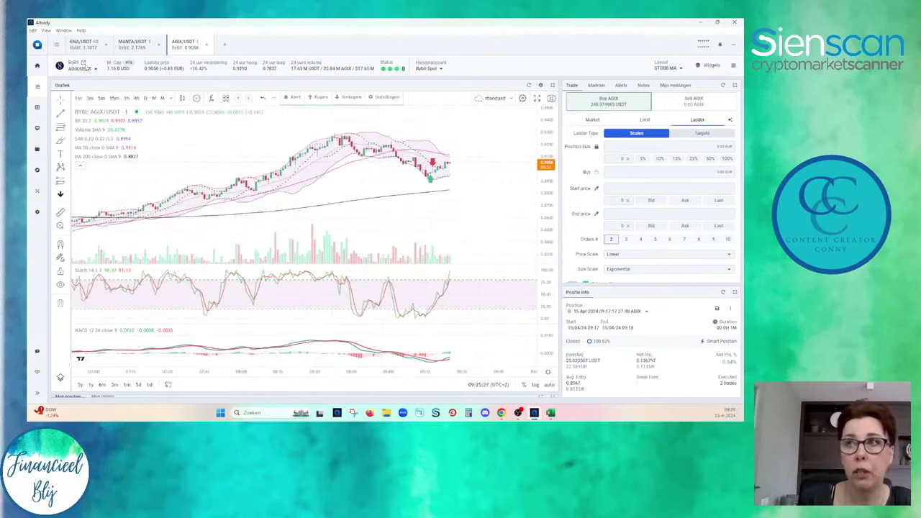
pyautogui.click(551, 99)
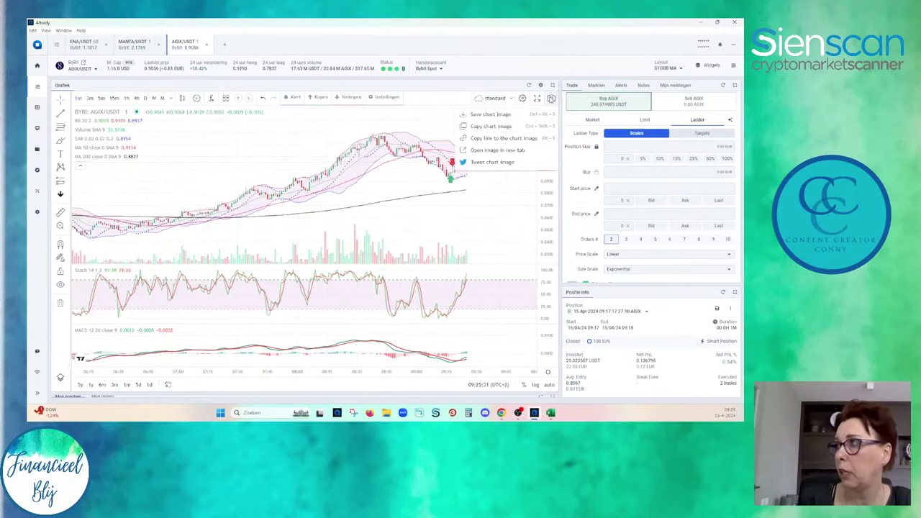
pyautogui.click(493, 139)
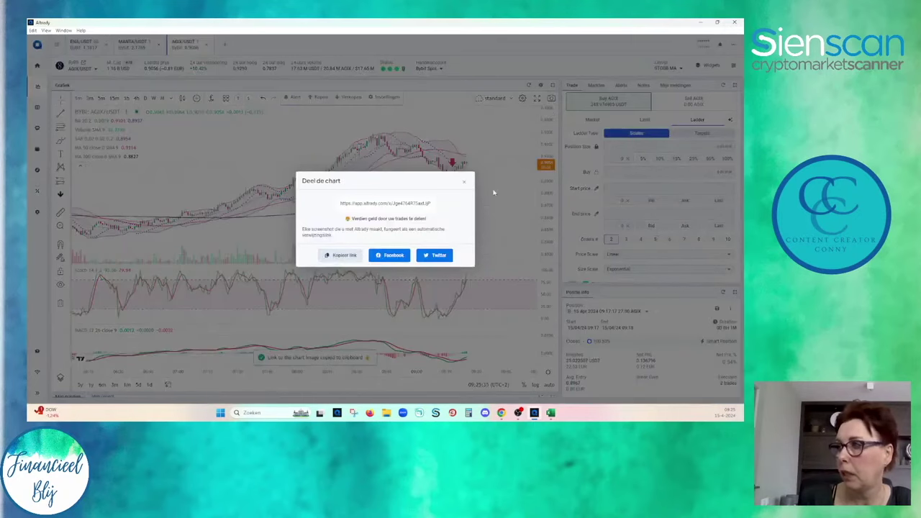
# Switch to the Excel logbook and paste the copied chart link as trade 11's trade link.
pyautogui.click(550, 413)
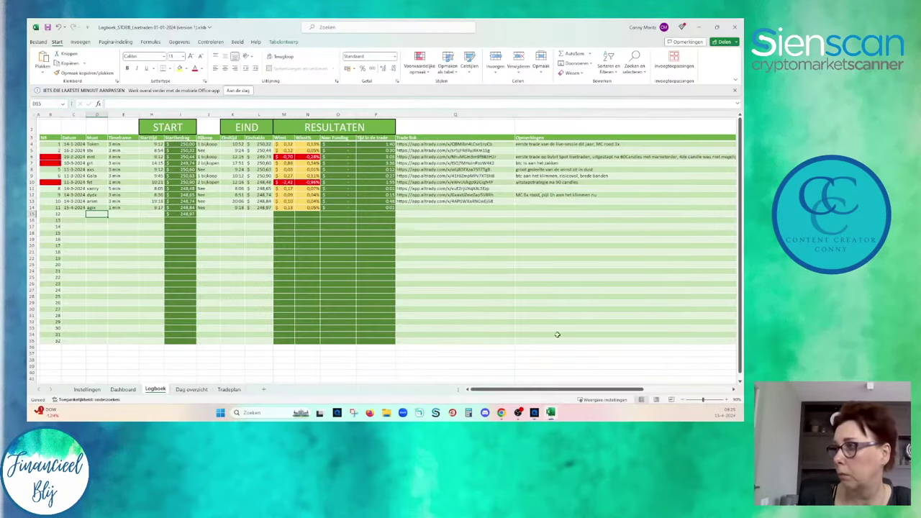
pyautogui.click(430, 209)
pyautogui.hotkey('ctrl', 'v')
pyautogui.press('Return')
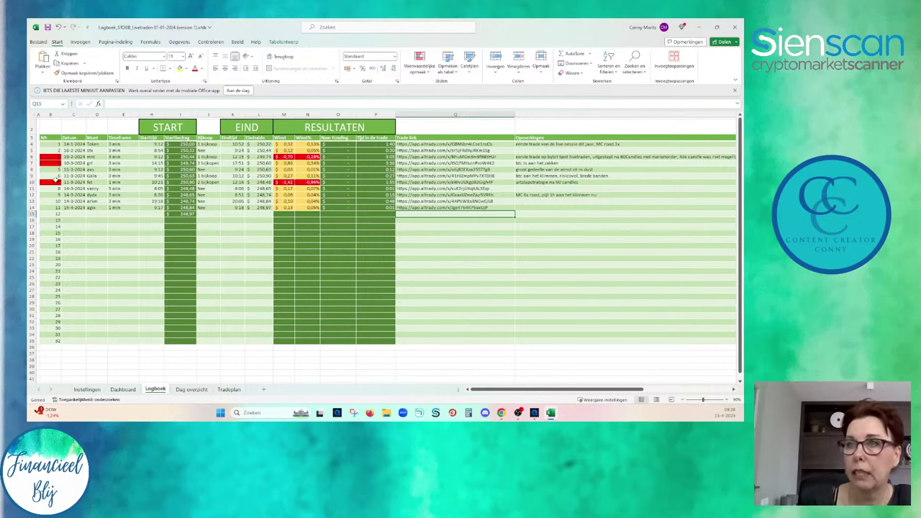
# Review the analysis options on the Instellingen sheet, then return to the Logboek sheet.
pyautogui.click(85, 389)
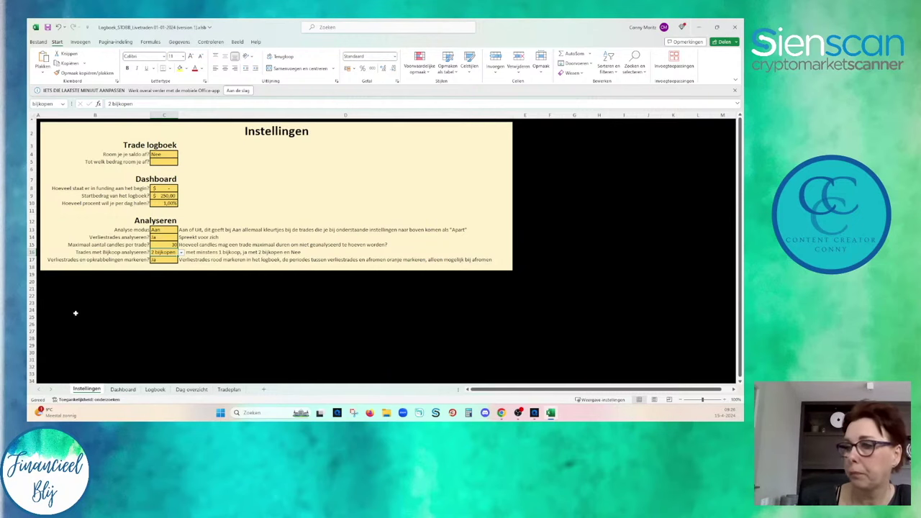
pyautogui.click(155, 389)
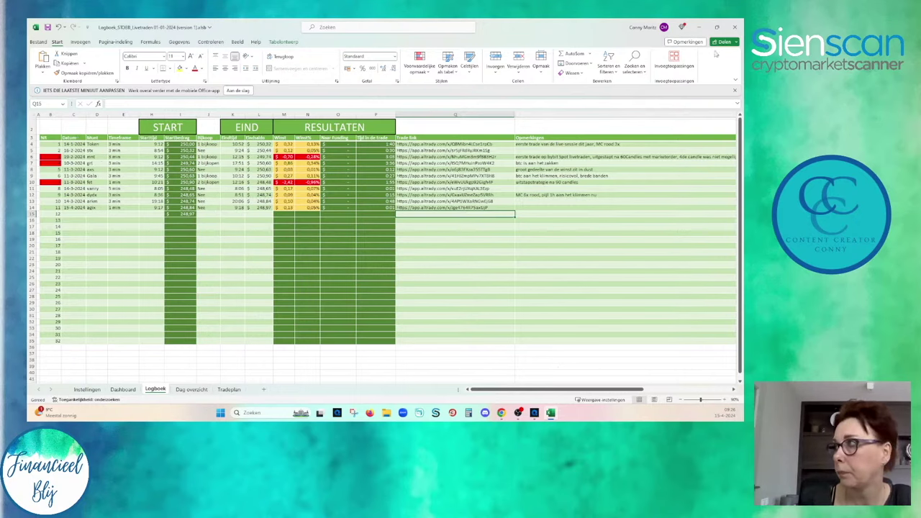
# Switch from Excel to Altrady, dismiss its chart-sharing dialog, and close the two leftover Altrady tabs in Chrome.
pyautogui.click(695, 29)
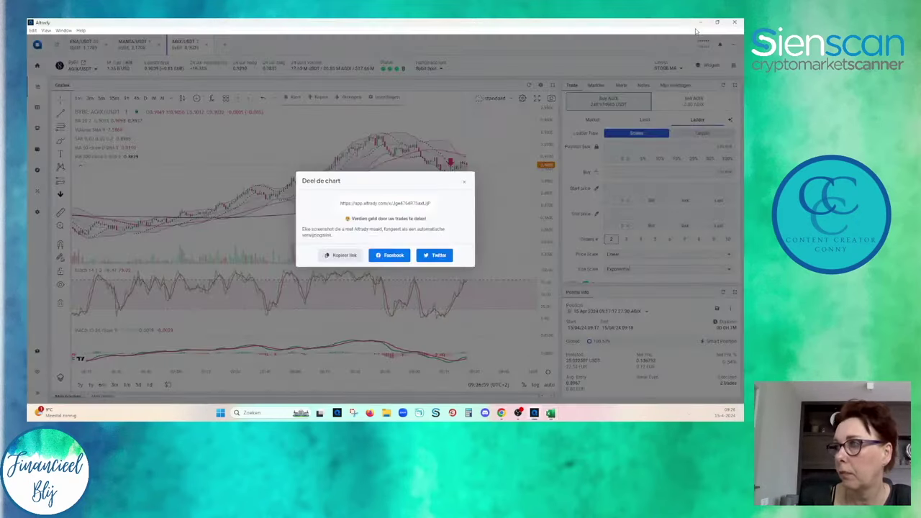
pyautogui.click(464, 181)
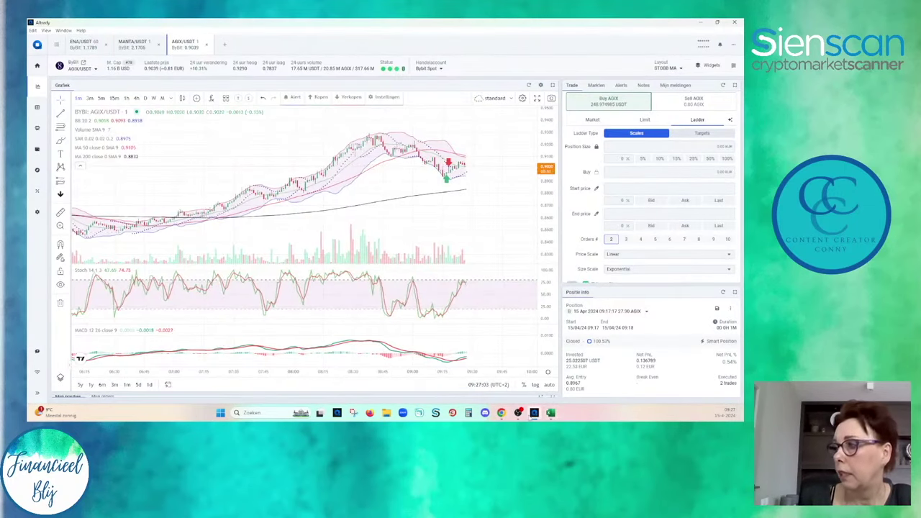
pyautogui.moveTo(501, 415)
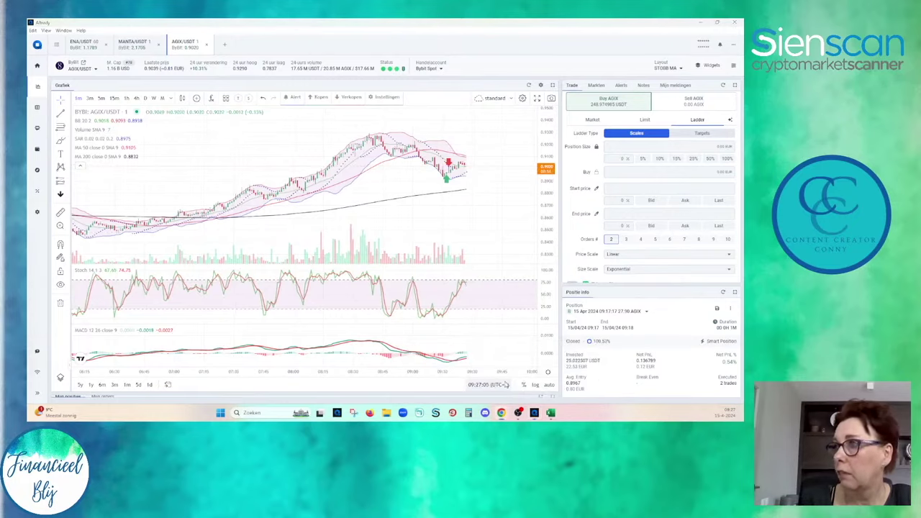
pyautogui.moveTo(539, 416)
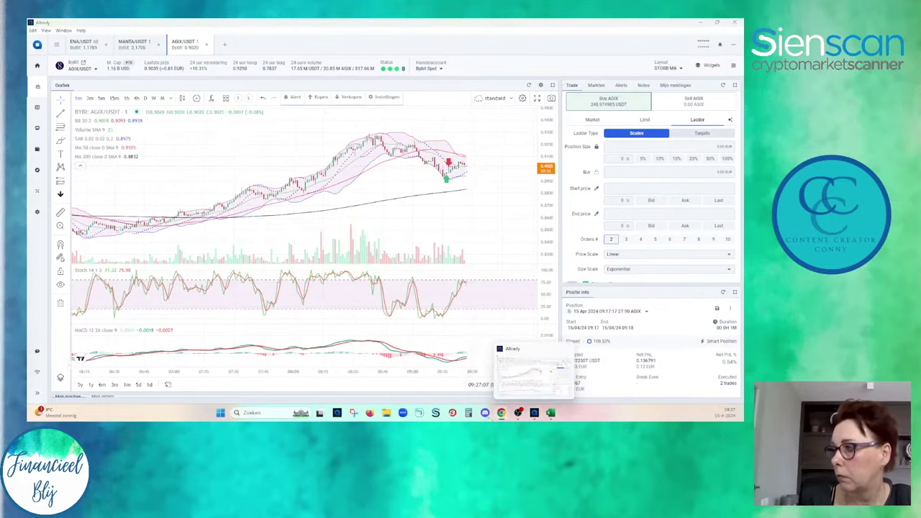
pyautogui.click(557, 381)
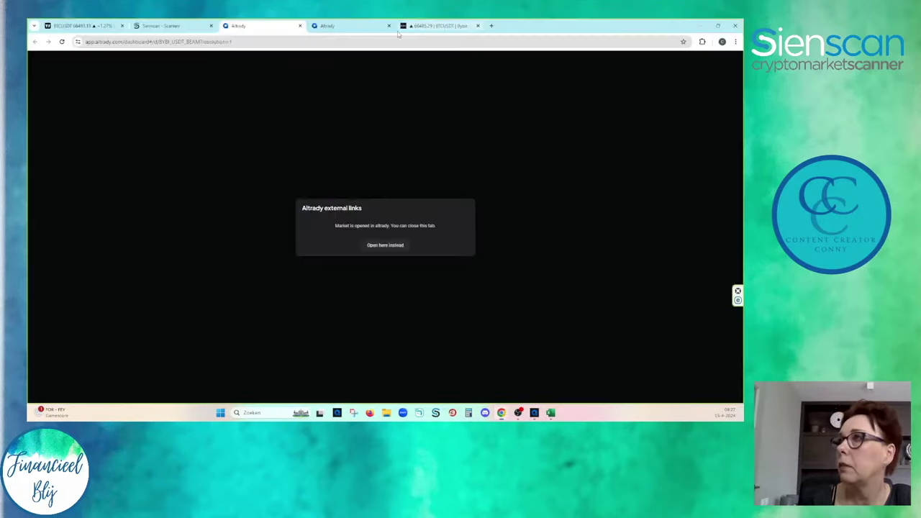
pyautogui.click(360, 25)
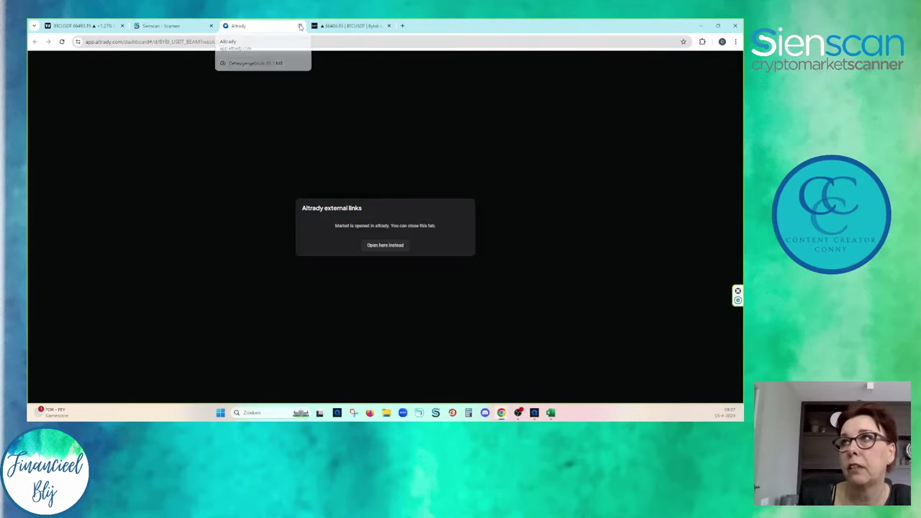
pyautogui.click(300, 26)
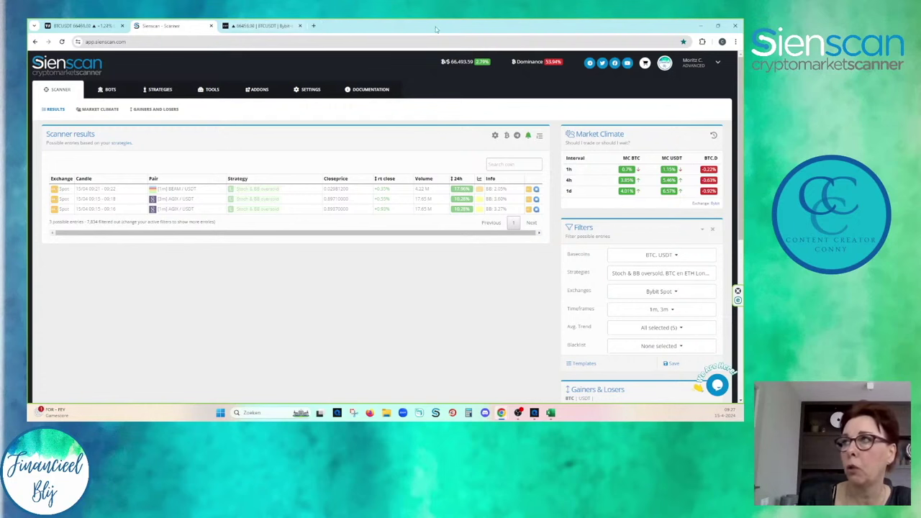
pyautogui.moveTo(504, 408)
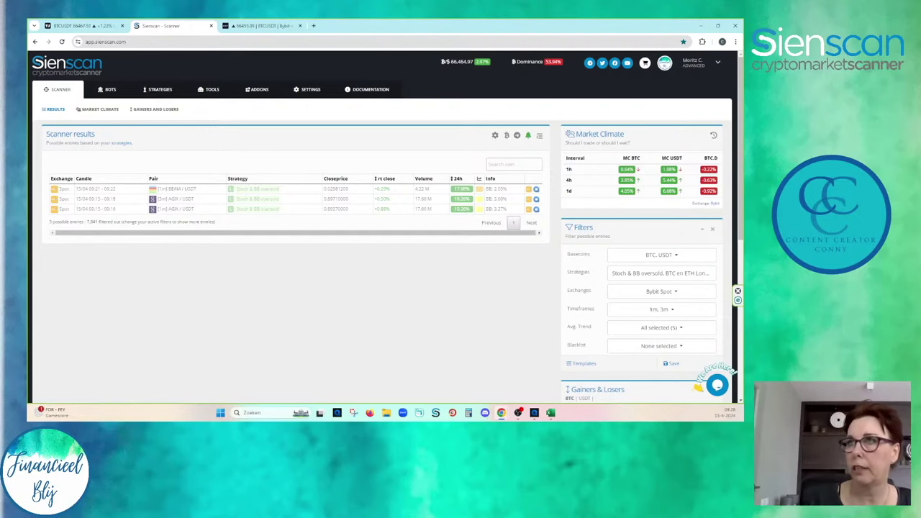
# Switch to the daily BTCUSDT chart in TradingView and examine the drawn double top, neckline and converging trend lines.
pyautogui.click(82, 25)
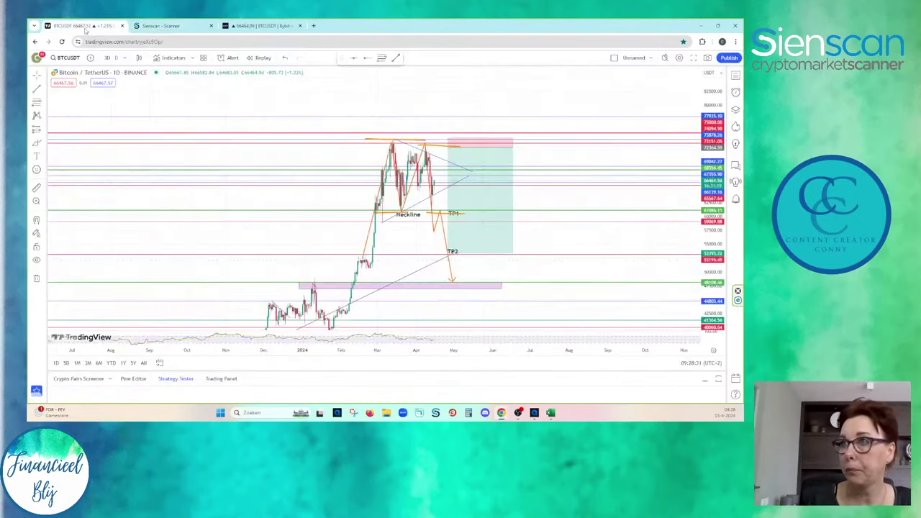
pyautogui.scroll(2, 397, 261)
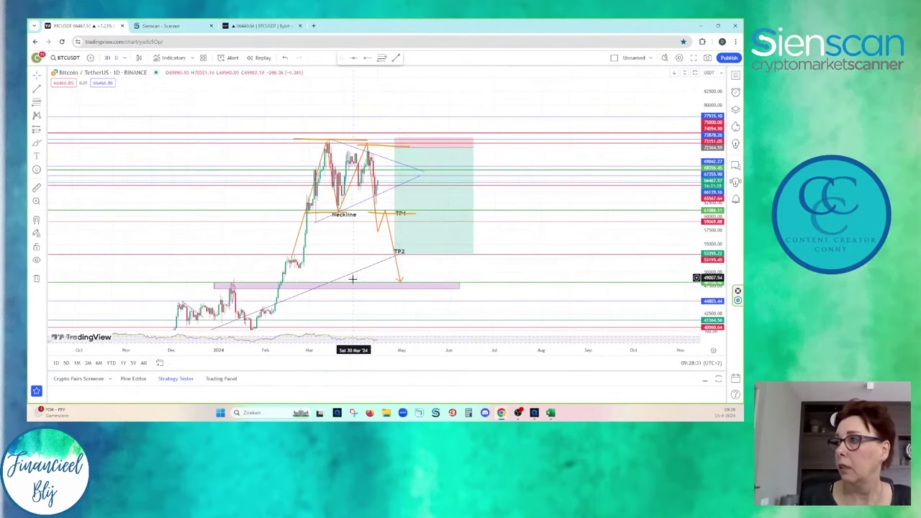
pyautogui.click(394, 157)
pyautogui.click(392, 157)
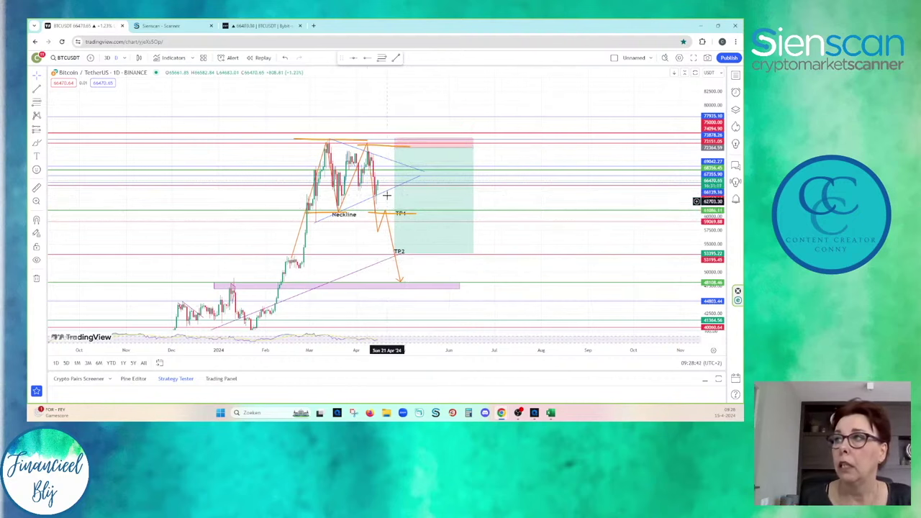
pyautogui.moveTo(709, 239); pyautogui.dragTo(691, 274)
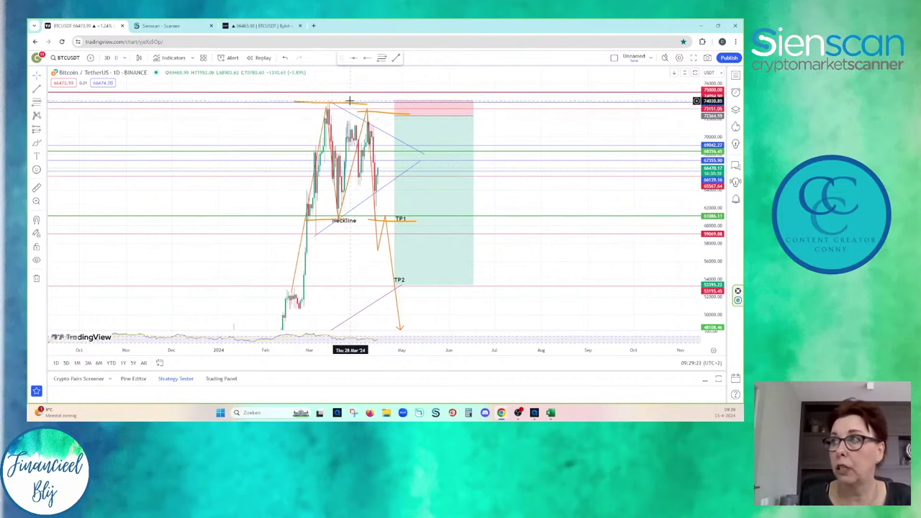
pyautogui.moveTo(504, 196); pyautogui.dragTo(620, 234)
pyautogui.scroll(3, 575, 241)
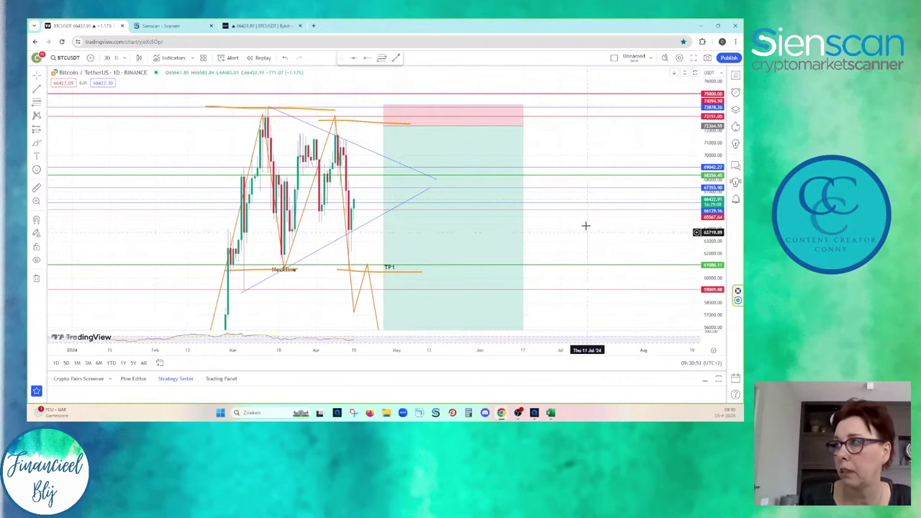
# Inspect the short position drawn on the BTCUSDT chart, comparing its stop and target zones with TP1 and TP2.
pyautogui.click(469, 156)
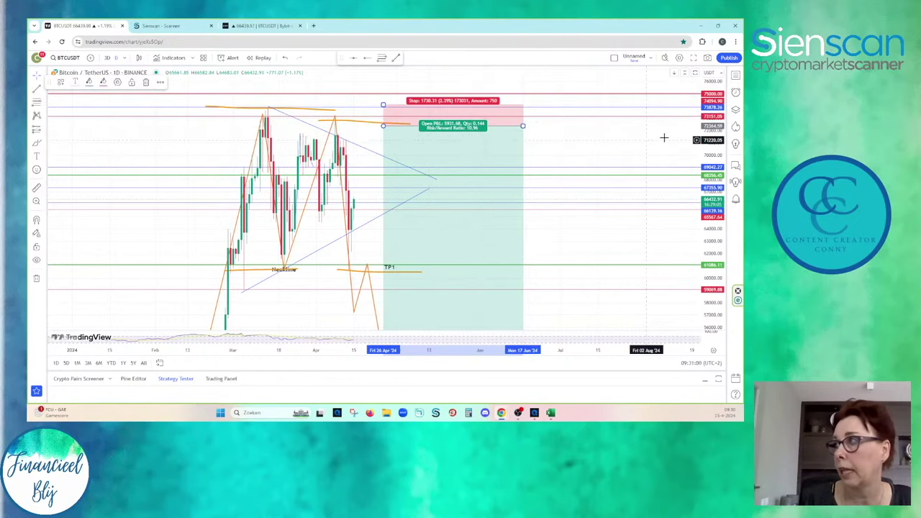
pyautogui.scroll(-5, 712, 137)
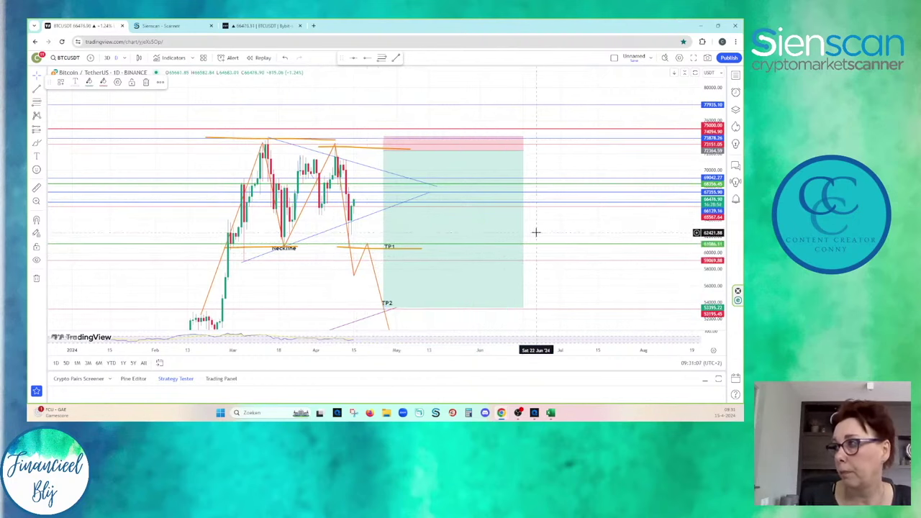
pyautogui.moveTo(535, 232); pyautogui.dragTo(568, 216)
pyautogui.scroll(-2, 501, 229)
pyautogui.scroll(-1, 502, 229)
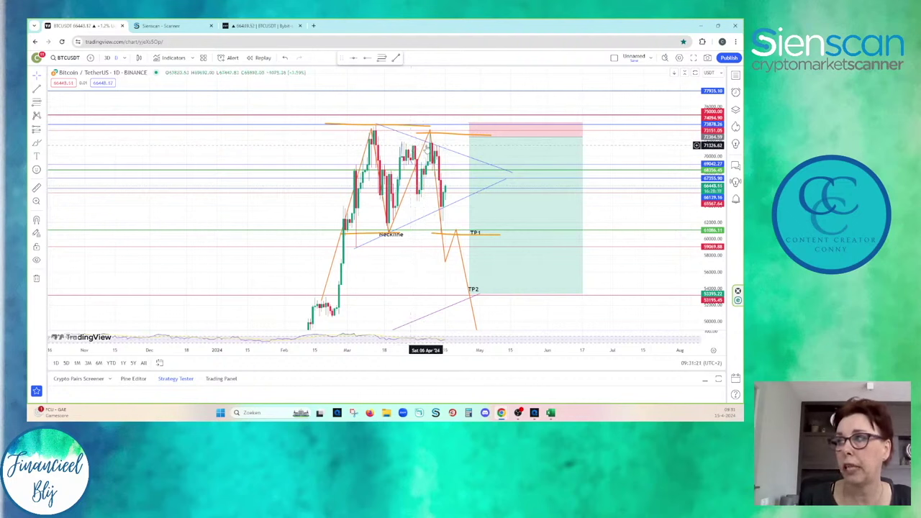
# Check the descending trend line, measure the BTCUSDT price distance from the neckline level up to the rising trend line, and clear the measurement.
pyautogui.click(437, 145)
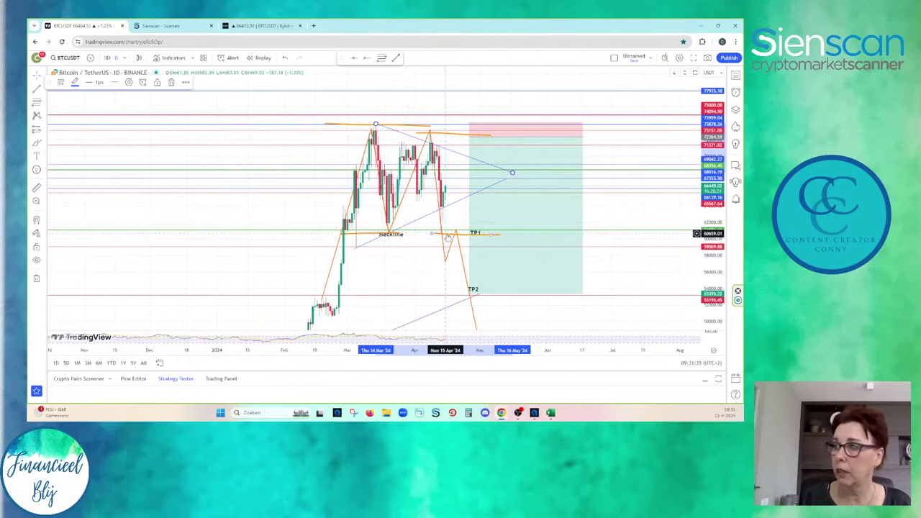
pyautogui.moveTo(717, 272); pyautogui.dragTo(716, 256)
pyautogui.scroll(5, 395, 223)
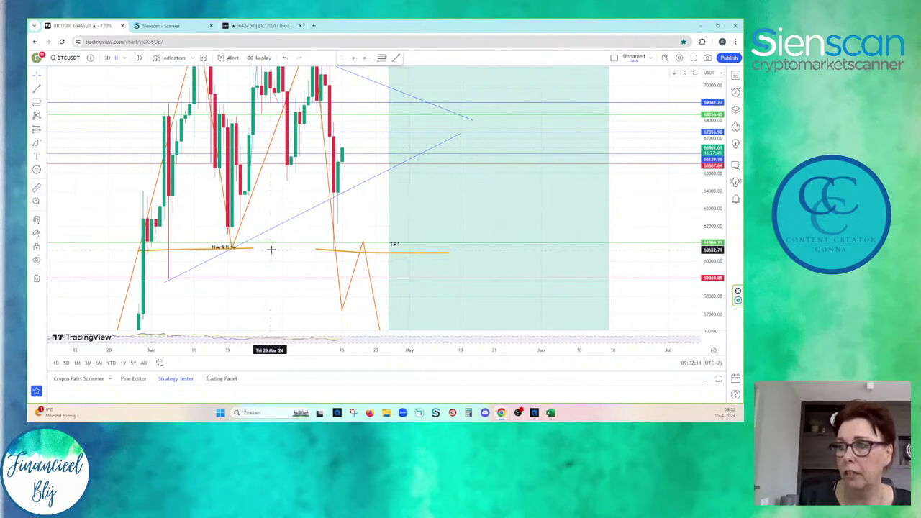
pyautogui.moveTo(280, 250); pyautogui.dragTo(368, 195)
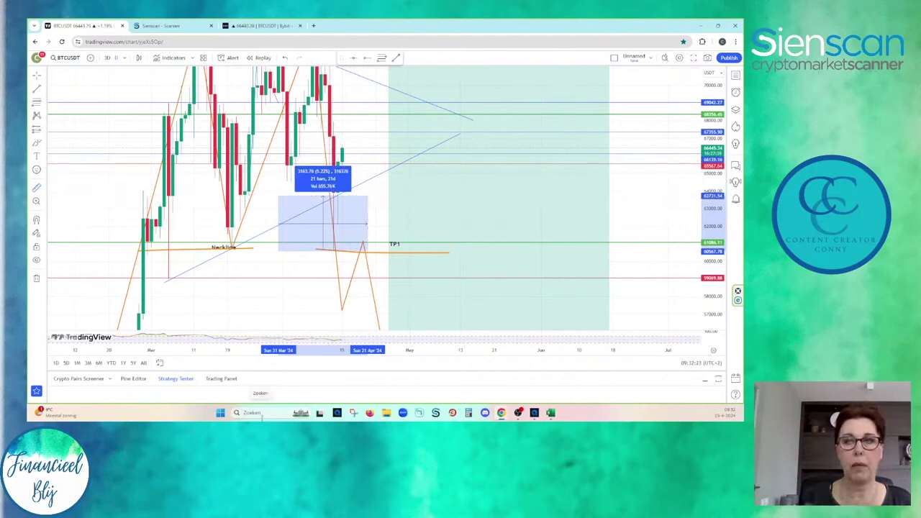
pyautogui.click(267, 209)
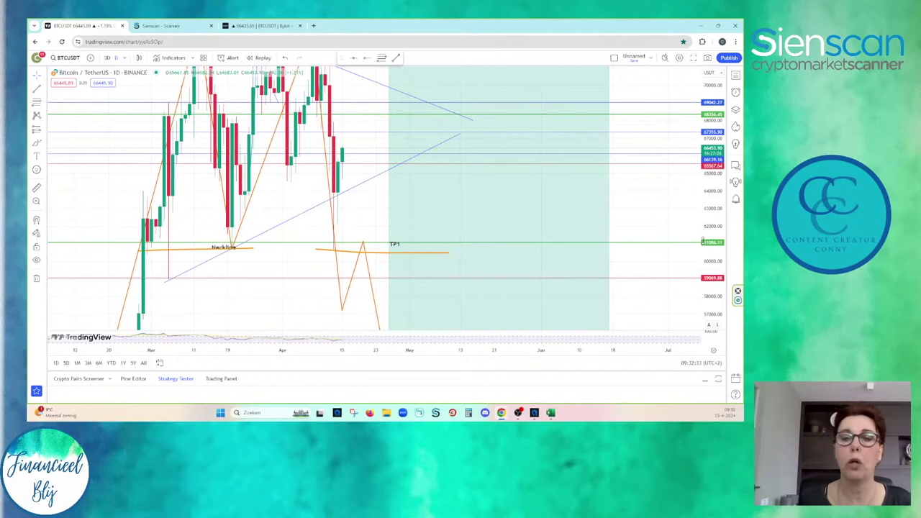
# Examine the projected BTCUSDT path through TP1 towards TP2 against the full short position.
pyautogui.moveTo(712, 108); pyautogui.dragTo(717, 237)
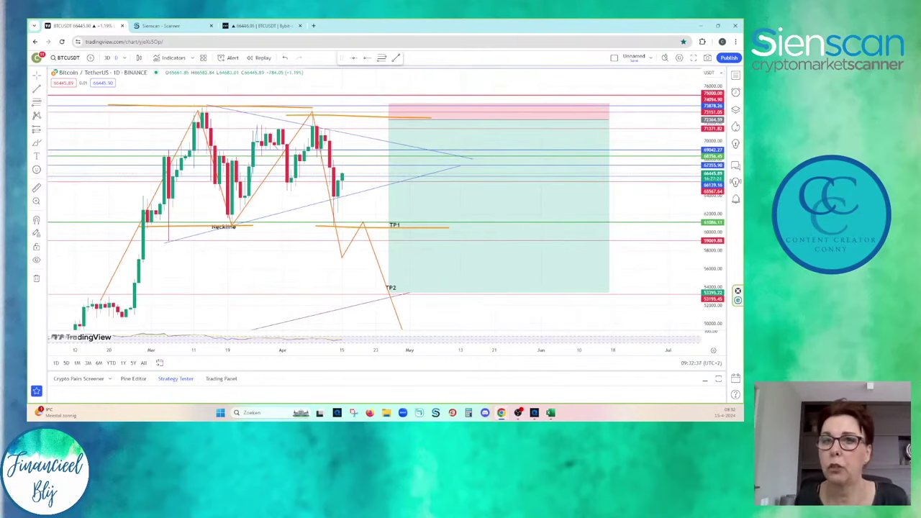
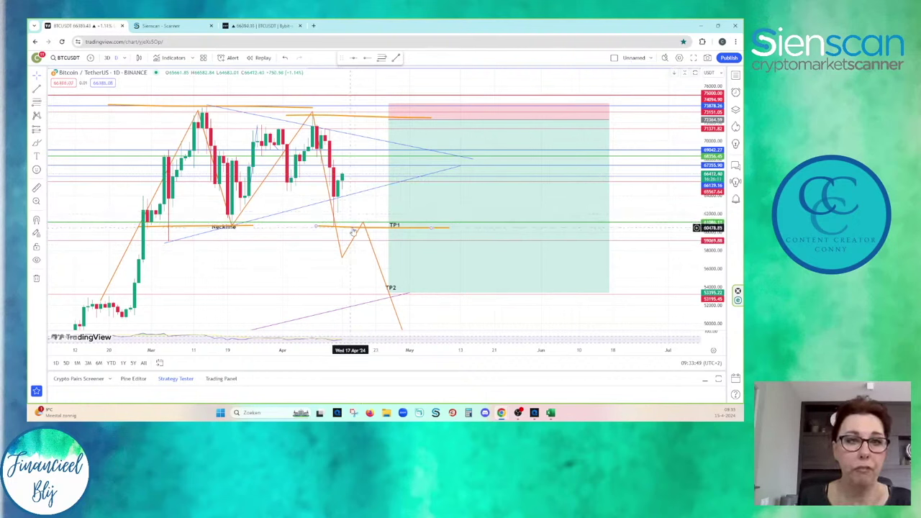
pyautogui.click(392, 255)
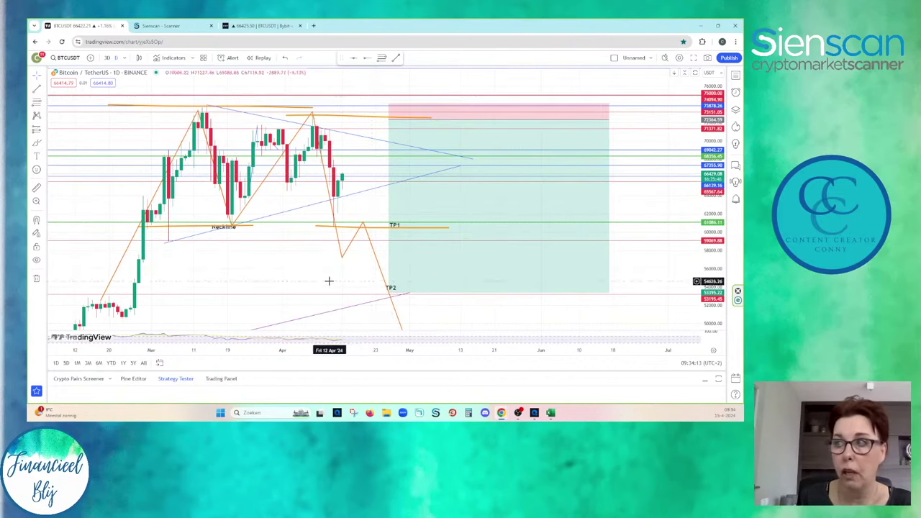
pyautogui.scroll(-1, 345, 244)
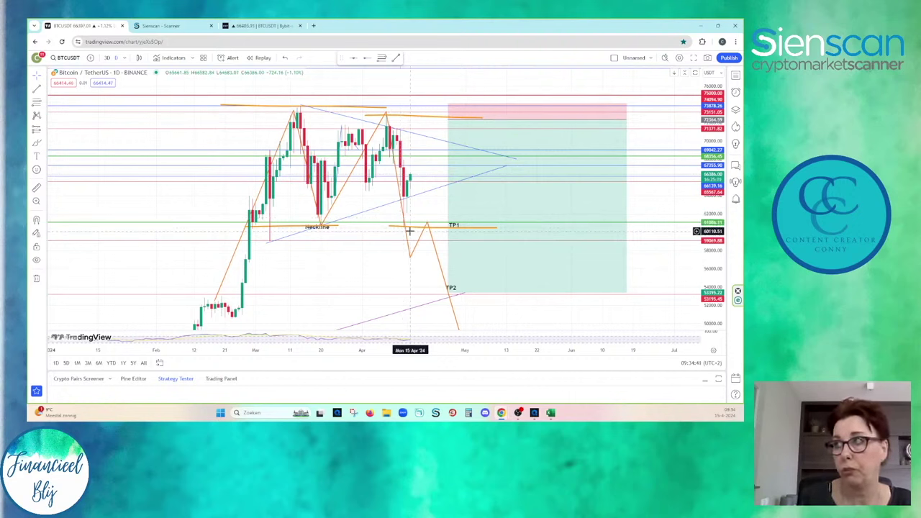
pyautogui.moveTo(457, 124)
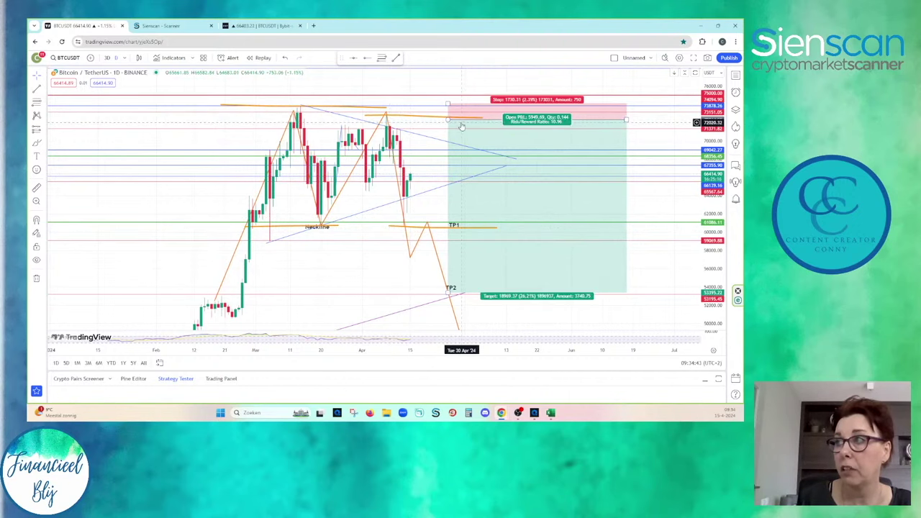
# Return to the Sienscan scanner results and open the 1-minute ONDO/USDT signal in Altrady.
pyautogui.click(162, 25)
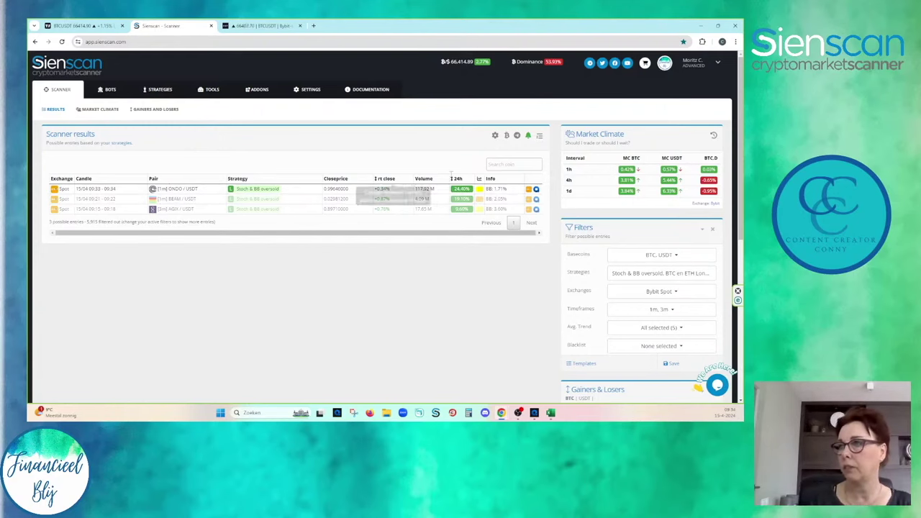
pyautogui.click(536, 188)
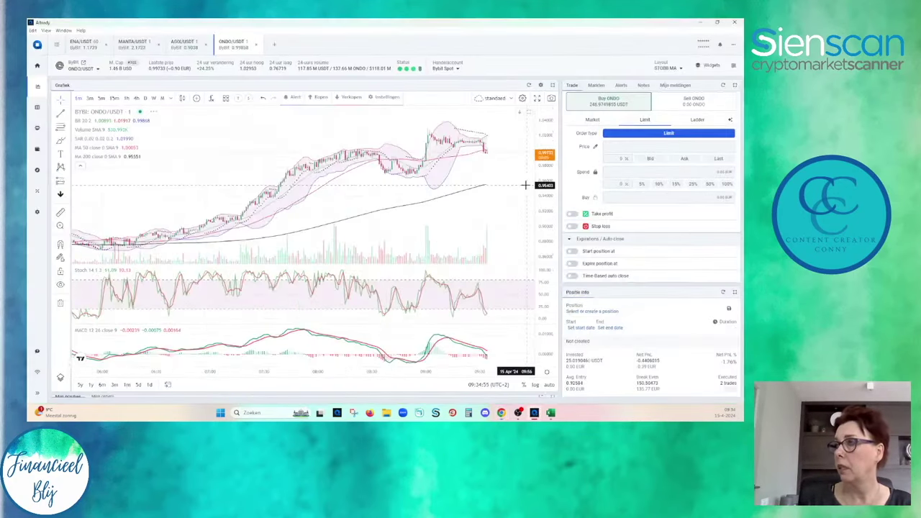
pyautogui.moveTo(460, 172); pyautogui.dragTo(403, 148)
pyautogui.scroll(-2, 381, 137)
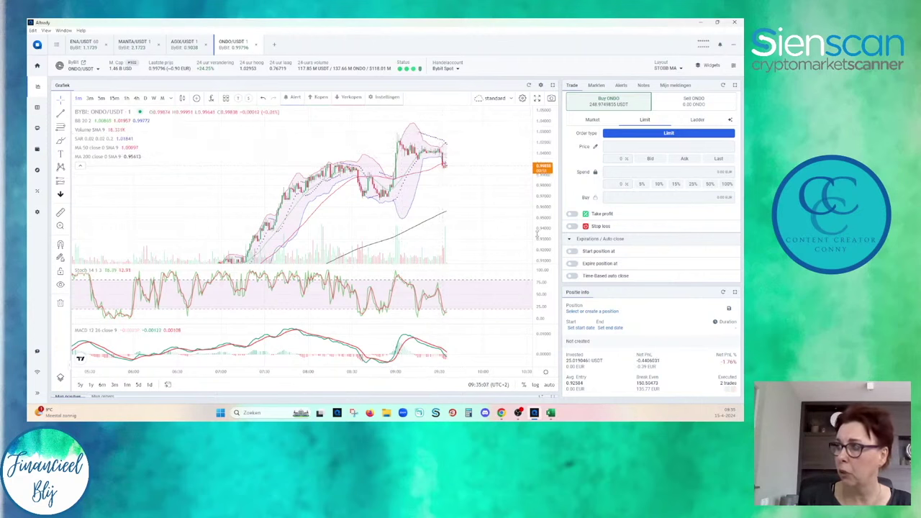
pyautogui.moveTo(537, 233); pyautogui.dragTo(541, 207)
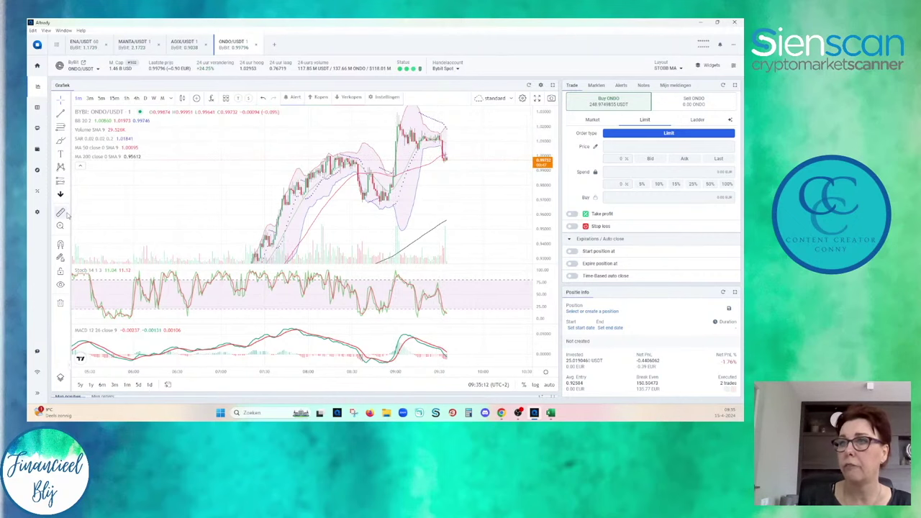
# Measure the recent ONDO/USDT price drop down to the current price level and clear the measurement.
pyautogui.keyDown('shift'); pyautogui.click(502, 131); pyautogui.keyUp('shift')
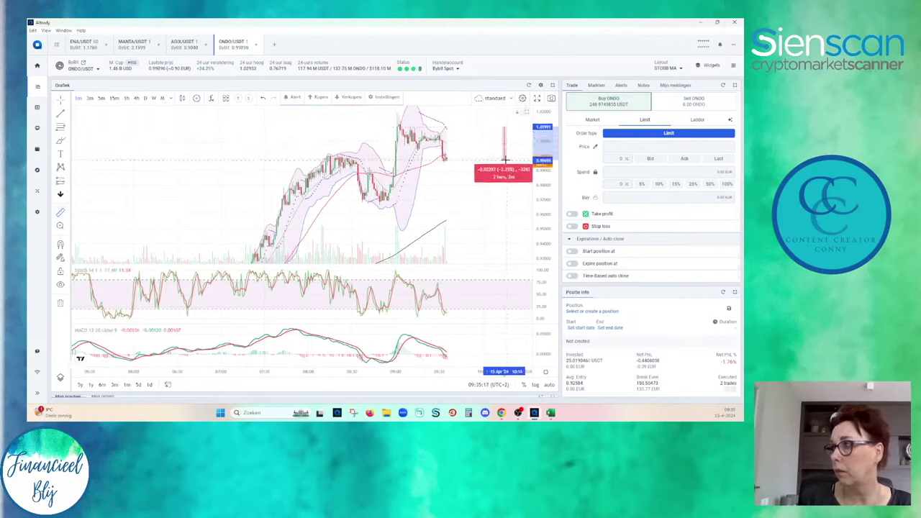
pyautogui.moveTo(543, 142); pyautogui.dragTo(543, 180)
pyautogui.click(492, 238)
# Examine the ONDO/USDT 1-minute price action against the Bollinger Bands, Stoch and MACD for a possible entry.
pyautogui.scroll(-3, 491, 238)
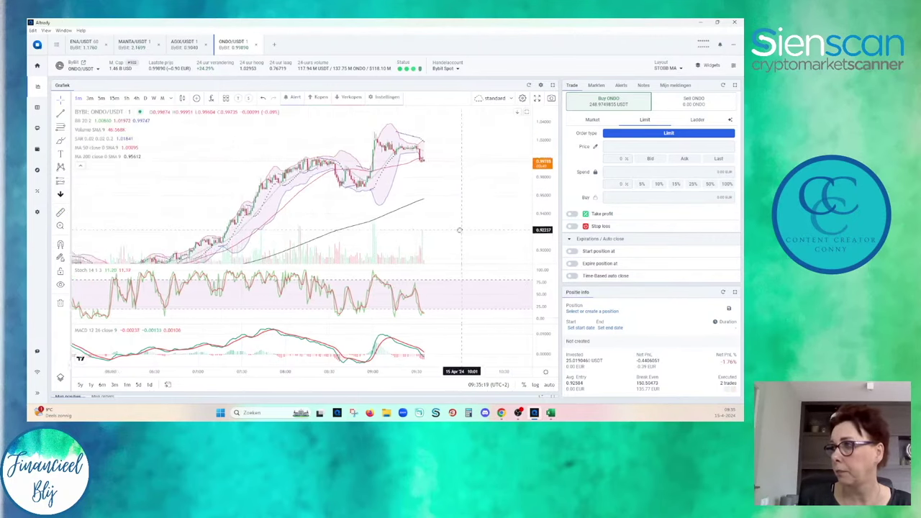
pyautogui.scroll(-1, 388, 216)
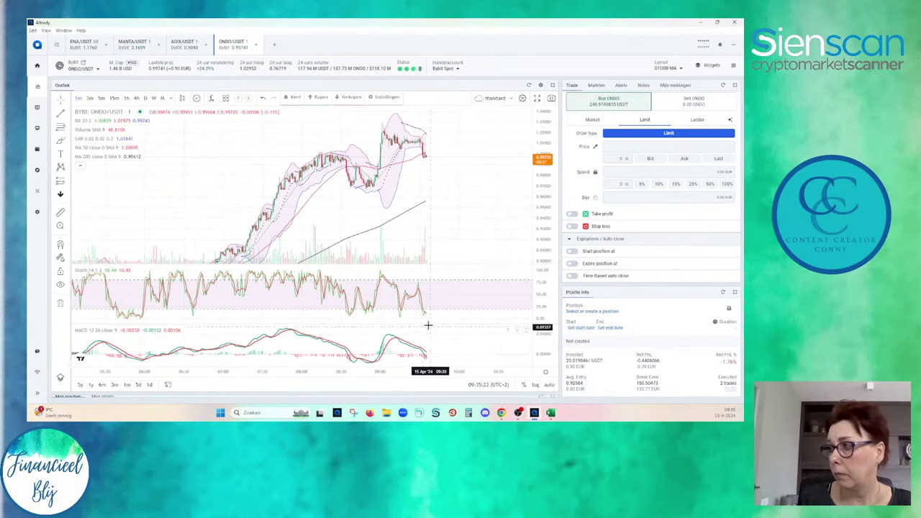
pyautogui.scroll(1, 421, 311)
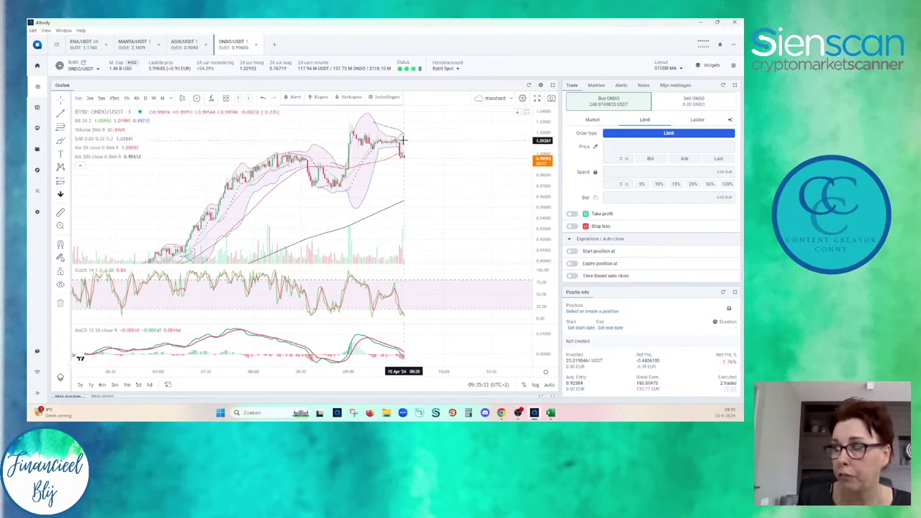
pyautogui.scroll(-3, 404, 154)
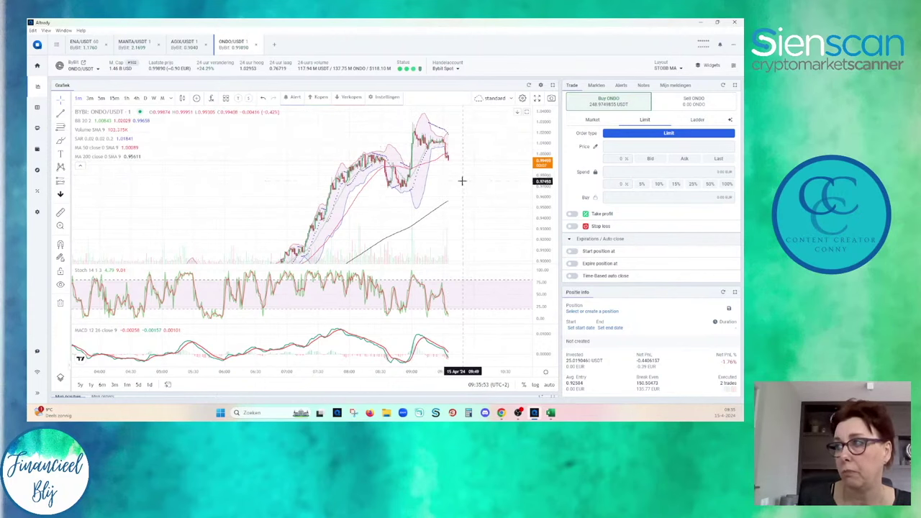
pyautogui.scroll(2, 463, 186)
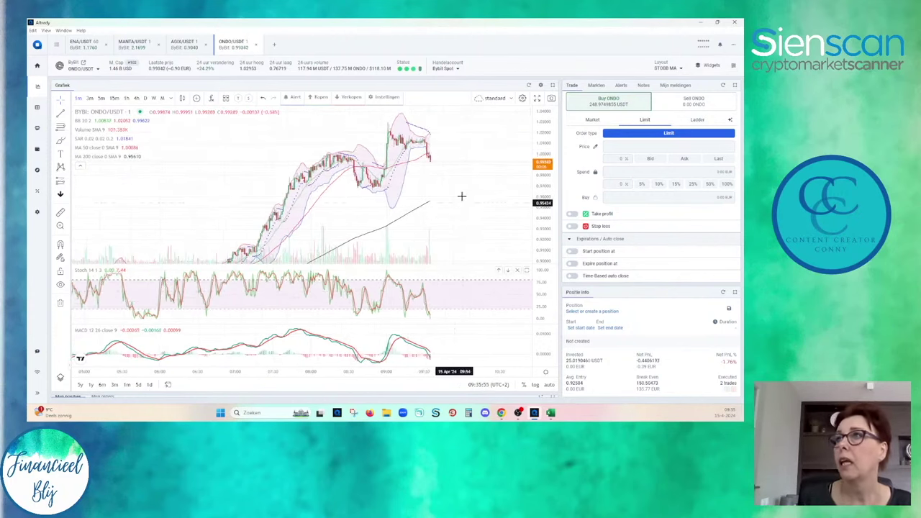
# Open the Bybit spot BTC/USDT market in a new chart tab and move it to the front of the open markets.
pyautogui.moveTo(501, 413)
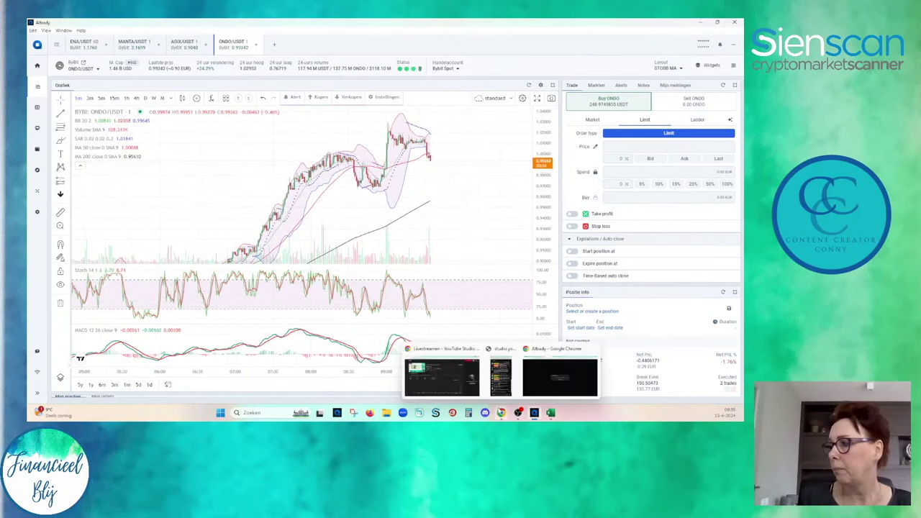
pyautogui.click(274, 47)
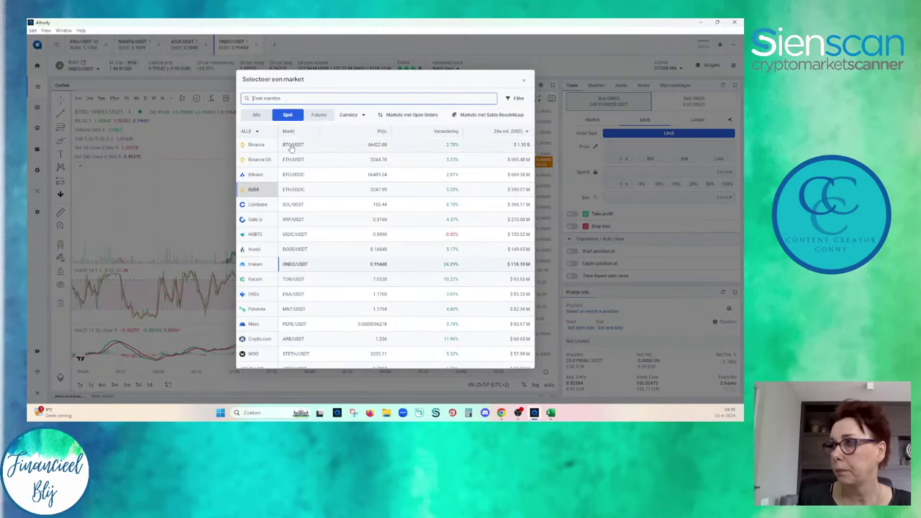
pyautogui.click(291, 148)
pyautogui.click(280, 52)
pyautogui.moveTo(284, 49); pyautogui.dragTo(95, 48)
# Close the ENA/USDT, MANTA/USDT and AGIX/USDT markets, keeping only BTC/USDT and ONDO/USDT open.
pyautogui.click(157, 47)
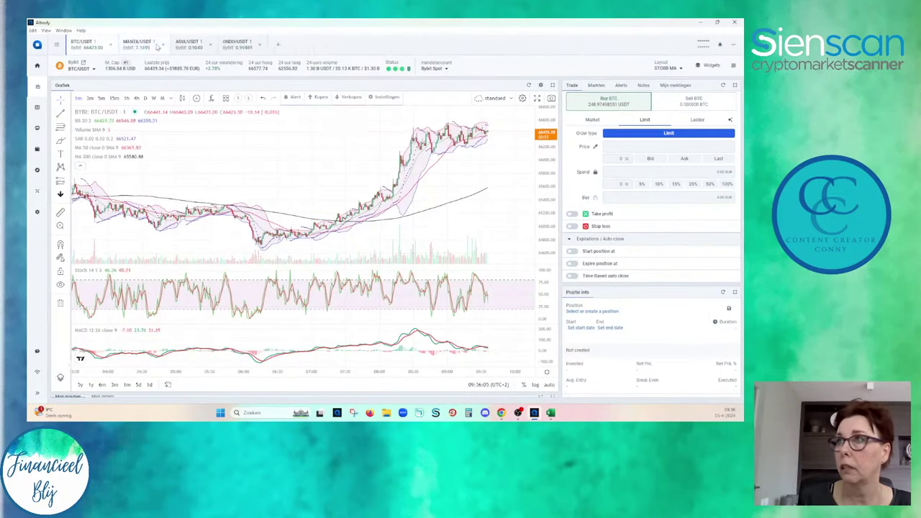
pyautogui.click(158, 46)
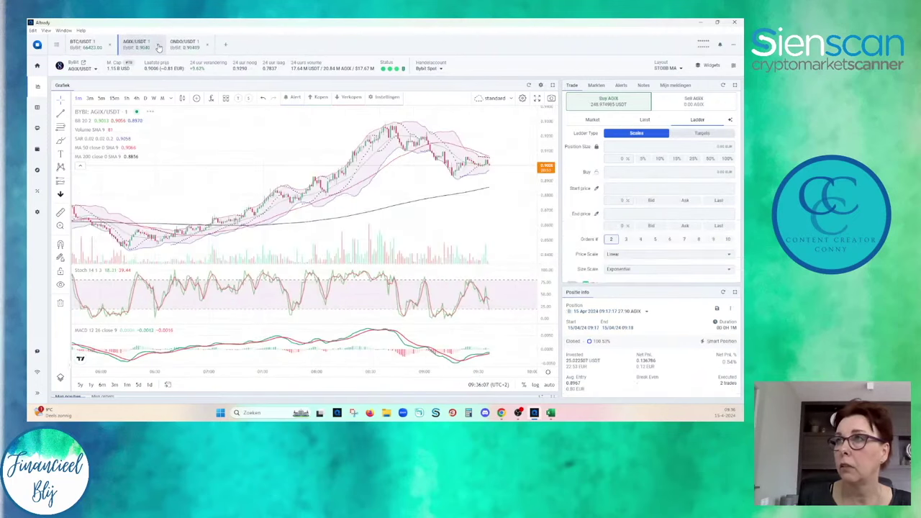
pyautogui.click(157, 47)
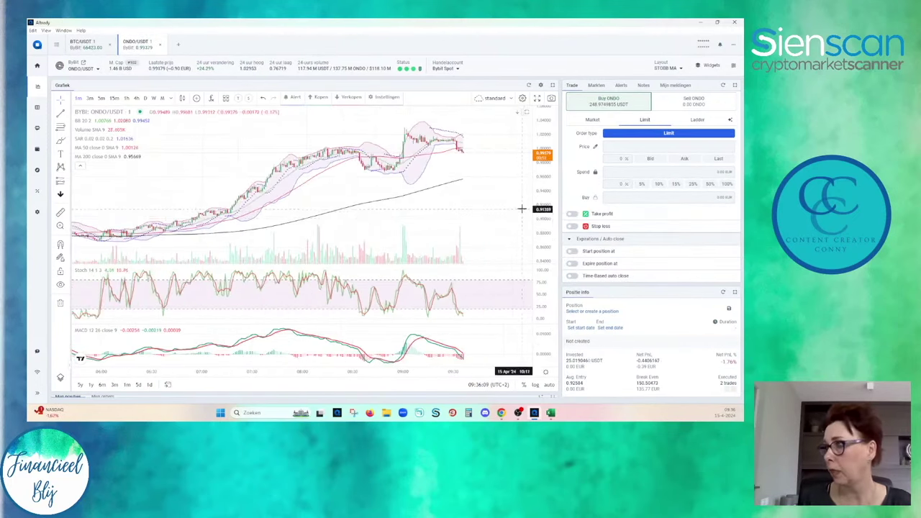
# Examine the latest BTC/USDT price action on the 1-minute chart.
pyautogui.click(81, 43)
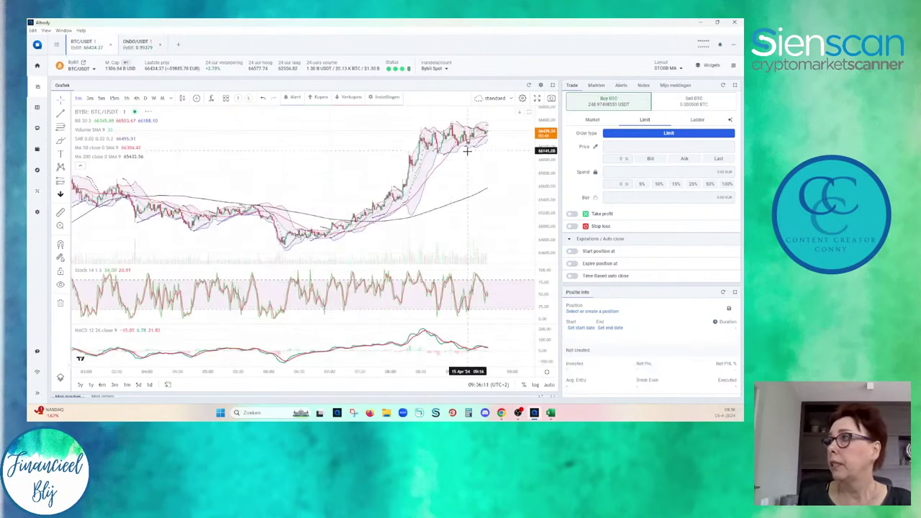
pyautogui.scroll(5, 518, 173)
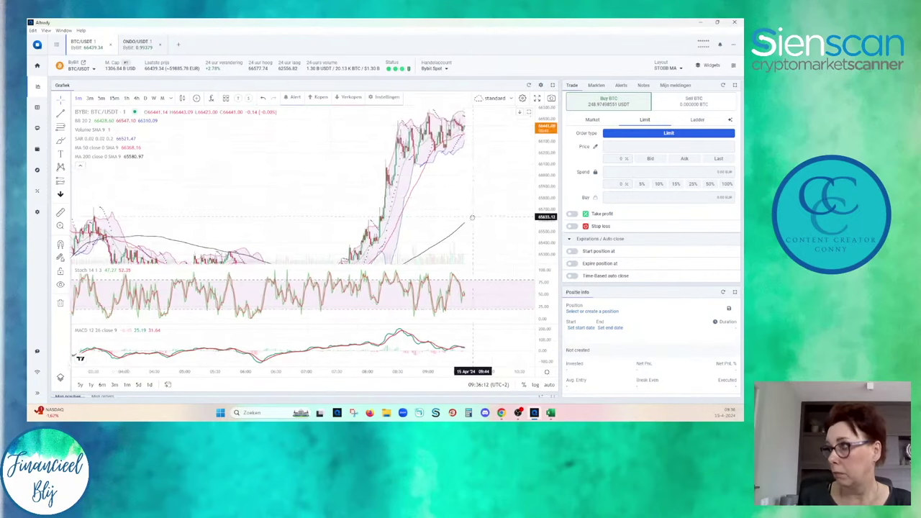
pyautogui.scroll(2, 466, 221)
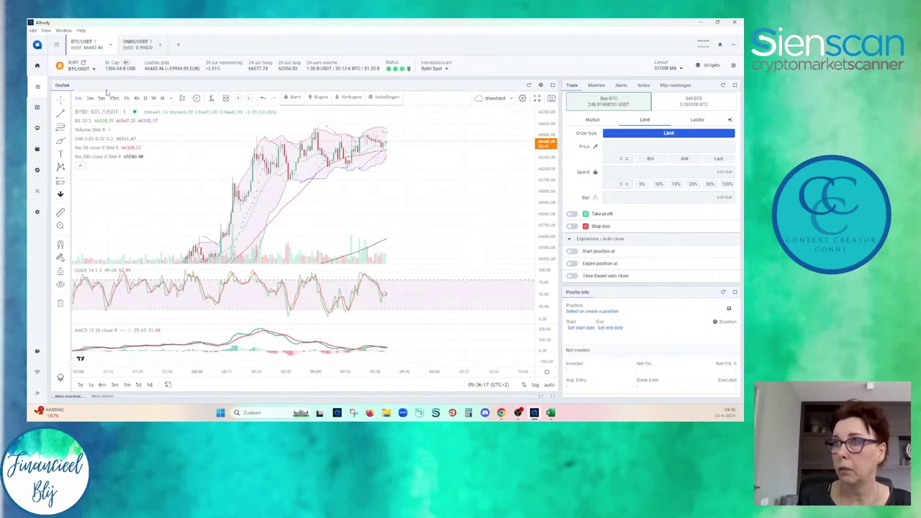
# Switch BTC/USDT to the 15-minute timeframe and examine its recent trend against the moving averages and Bollinger Bands.
pyautogui.click(113, 99)
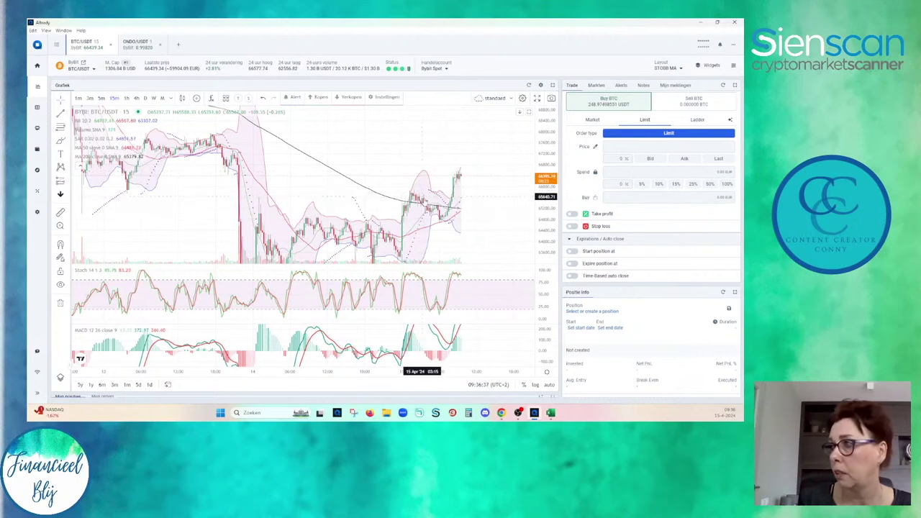
pyautogui.scroll(-3, 462, 163)
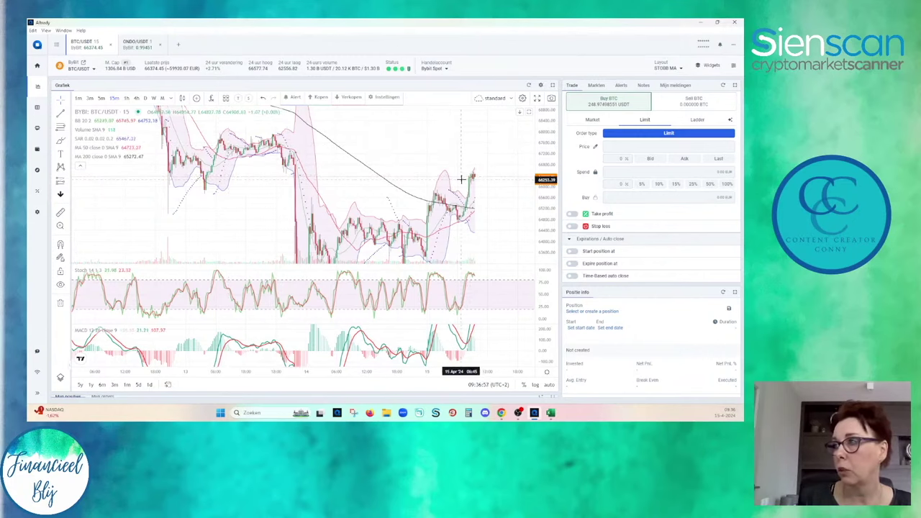
pyautogui.scroll(1, 479, 208)
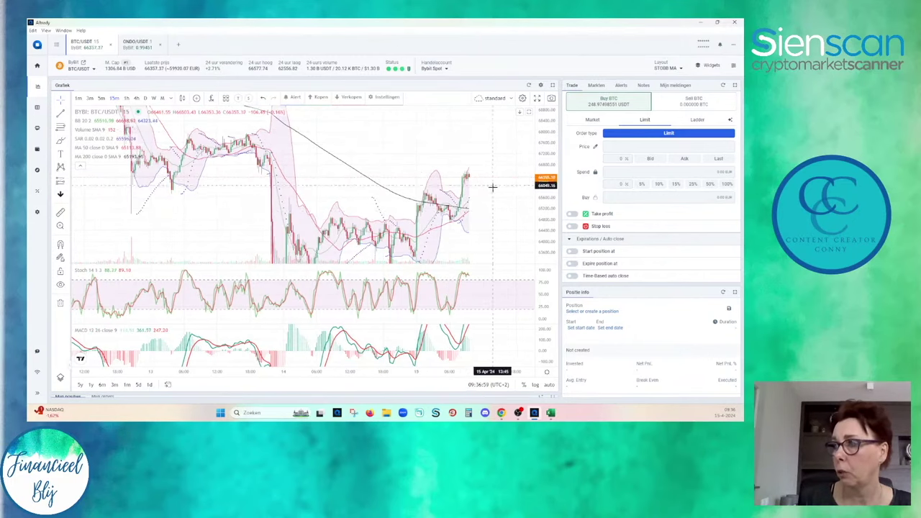
pyautogui.moveTo(543, 116); pyautogui.dragTo(538, 167)
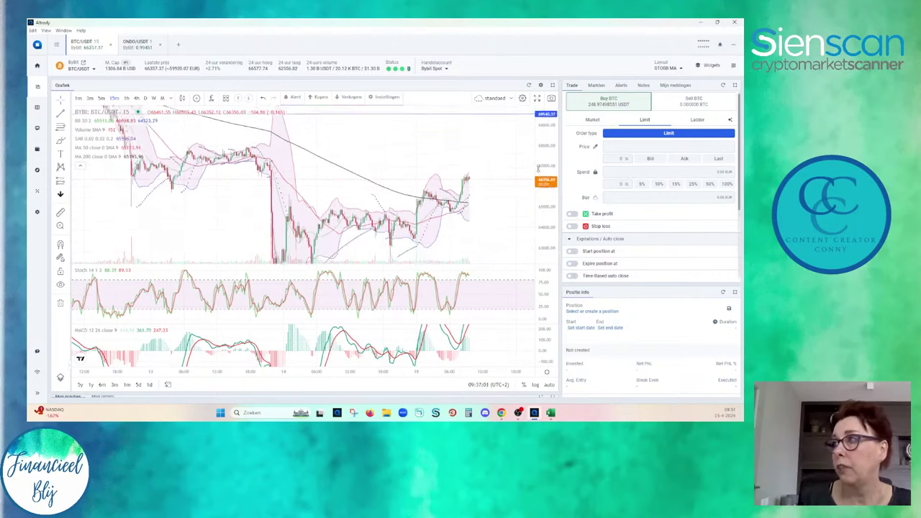
pyautogui.scroll(-1, 485, 135)
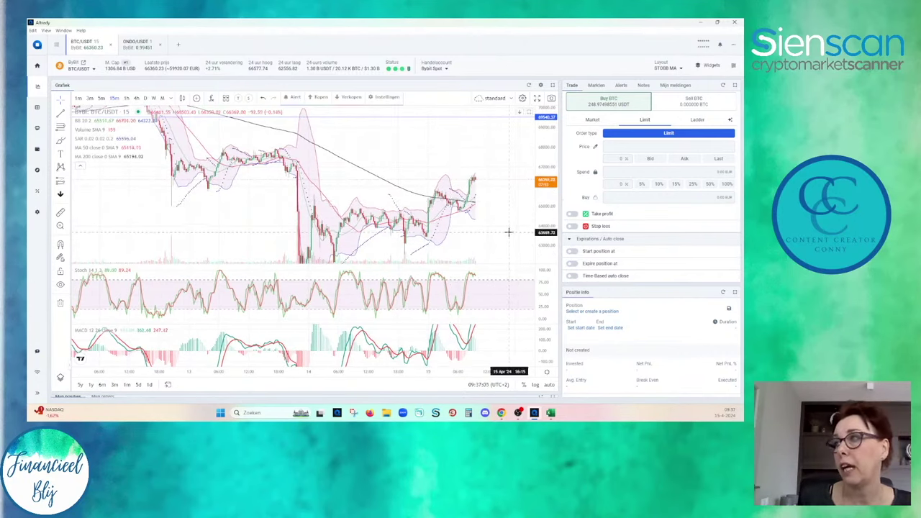
pyautogui.scroll(-1, 494, 219)
pyautogui.scroll(-1, 494, 219)
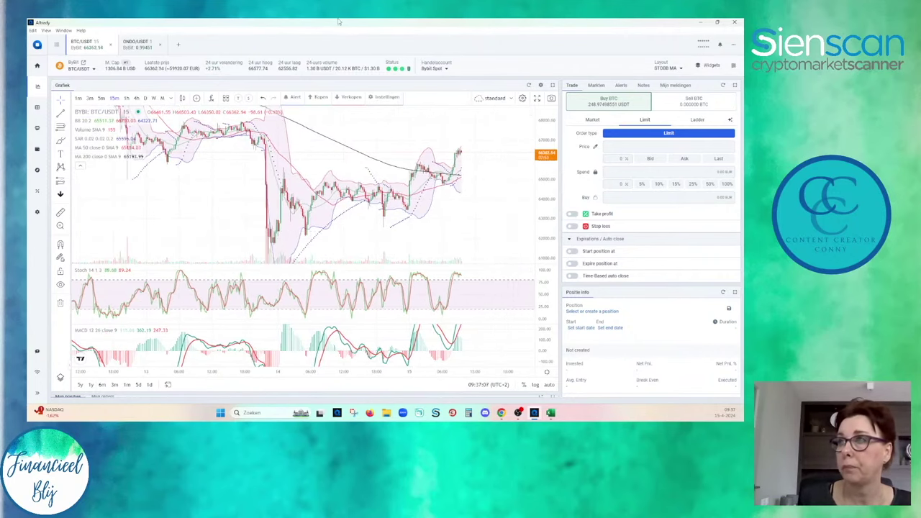
# Return to the ONDO/USDT chart, measure the latest price drop down to the current level, and clear the measurement.
pyautogui.click(137, 43)
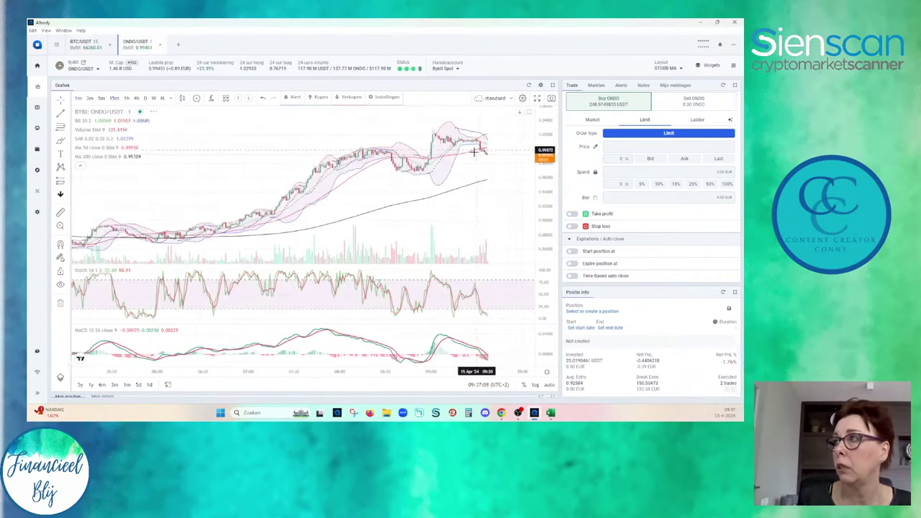
pyautogui.moveTo(503, 216); pyautogui.dragTo(438, 212)
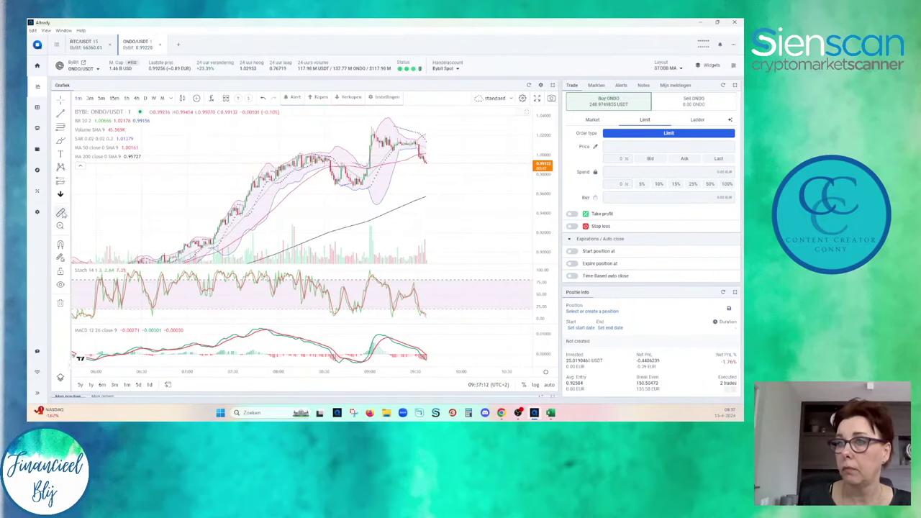
pyautogui.keyDown('shift'); pyautogui.click(451, 134); pyautogui.keyUp('shift')
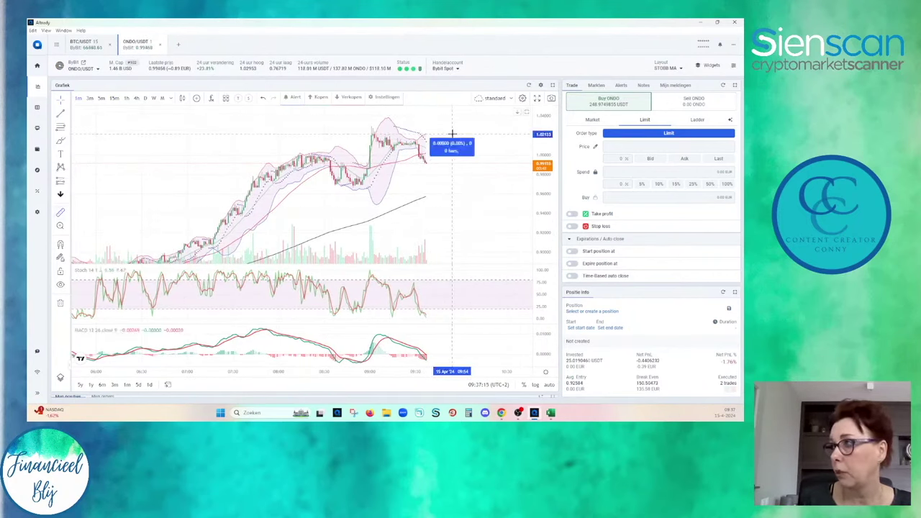
pyautogui.click(461, 164)
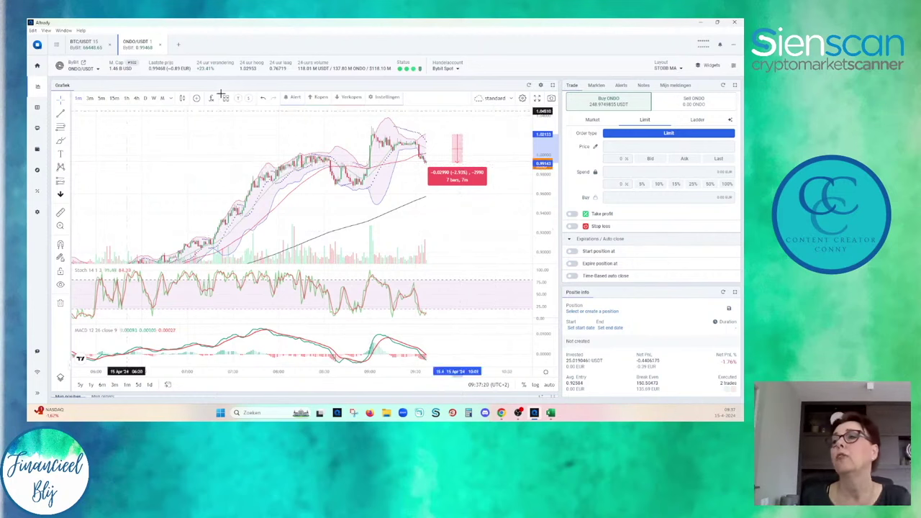
pyautogui.click(502, 230)
pyautogui.scroll(-1, 475, 185)
pyautogui.scroll(-1, 481, 146)
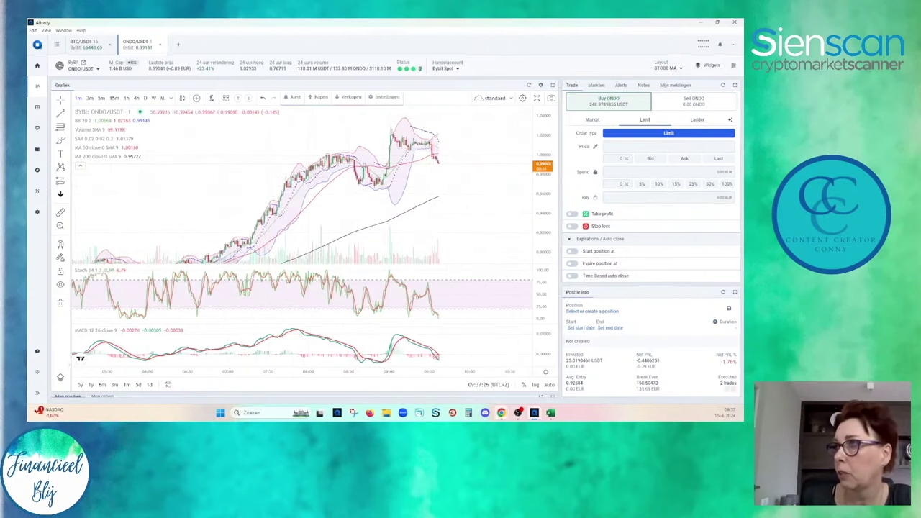
# Check the Sienscan scanner results for the latest 1-minute signals and return to the ONDO/USDT chart in Altrady.
pyautogui.moveTo(501, 412)
pyautogui.click(561, 383)
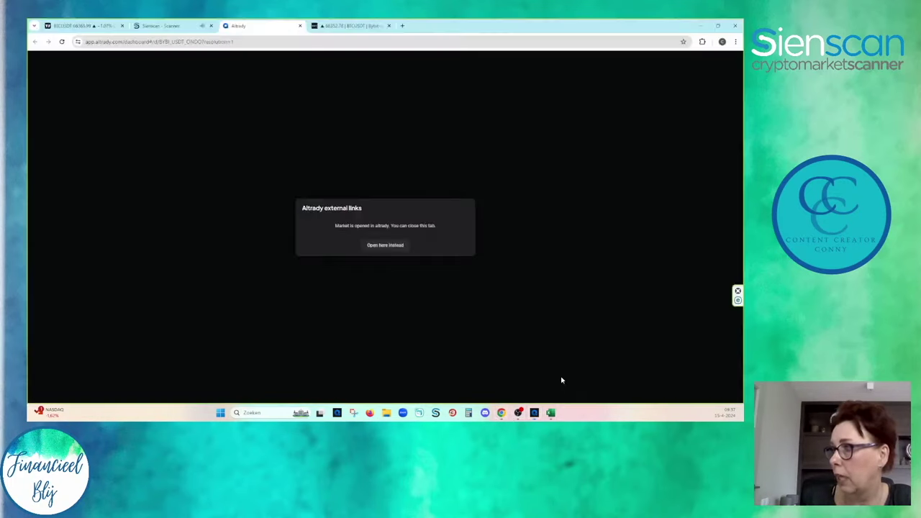
pyautogui.click(162, 25)
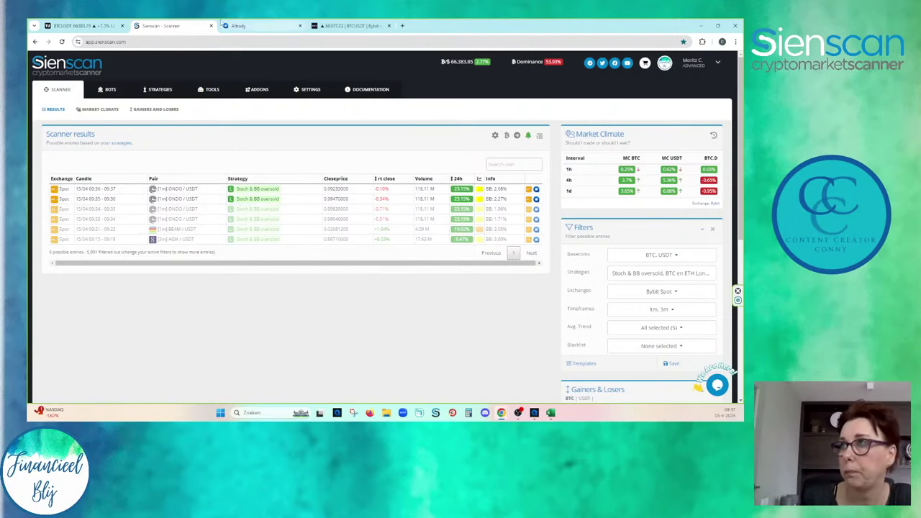
pyautogui.click(534, 413)
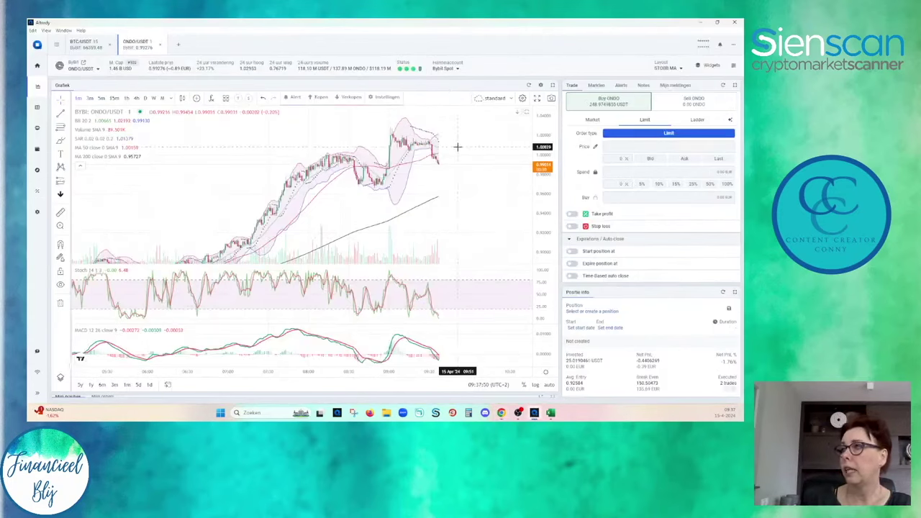
# Examine the ONDO/USDT 1-minute candles, Stoch and MACD for a turn that would justify a long entry.
pyautogui.scroll(2, 467, 179)
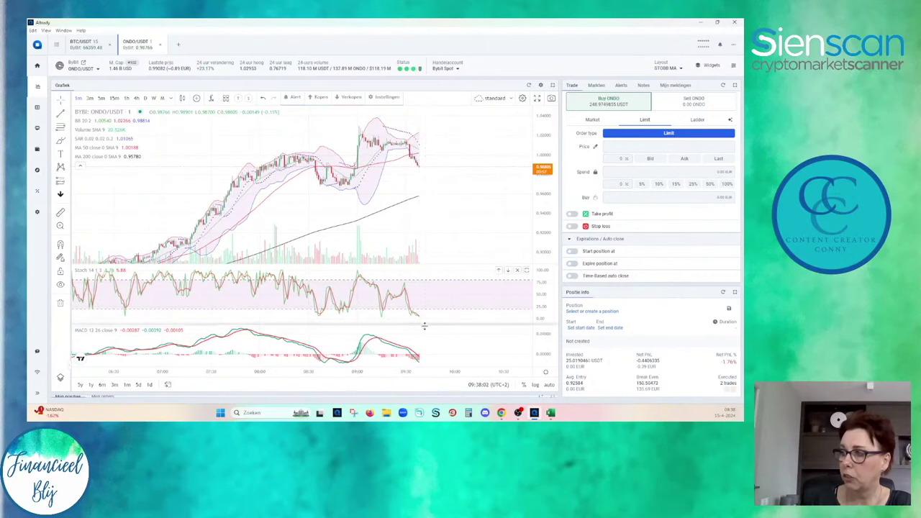
pyautogui.scroll(-1, 441, 338)
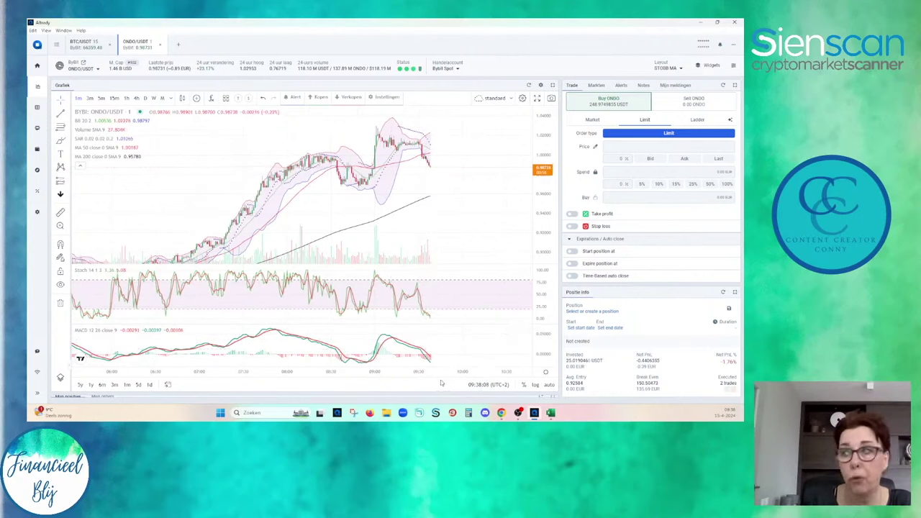
pyautogui.scroll(1, 389, 351)
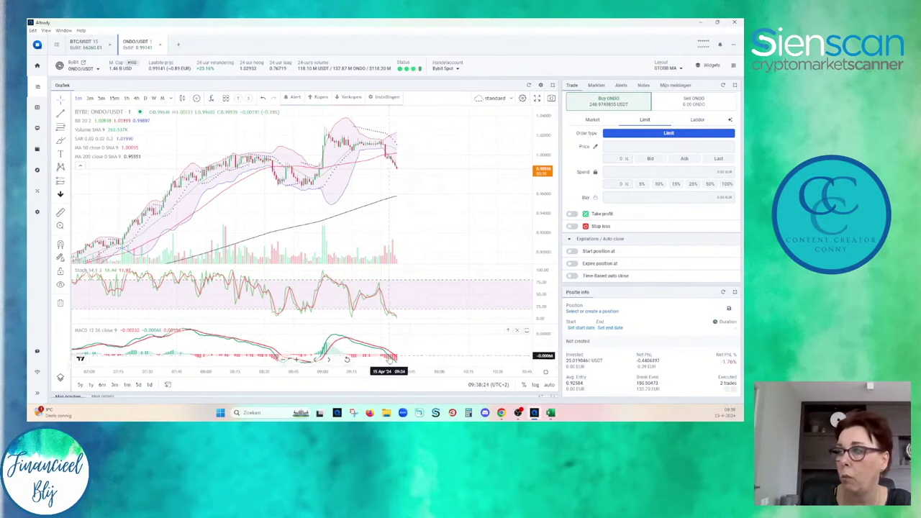
pyautogui.hscroll(-3, 420, 234)
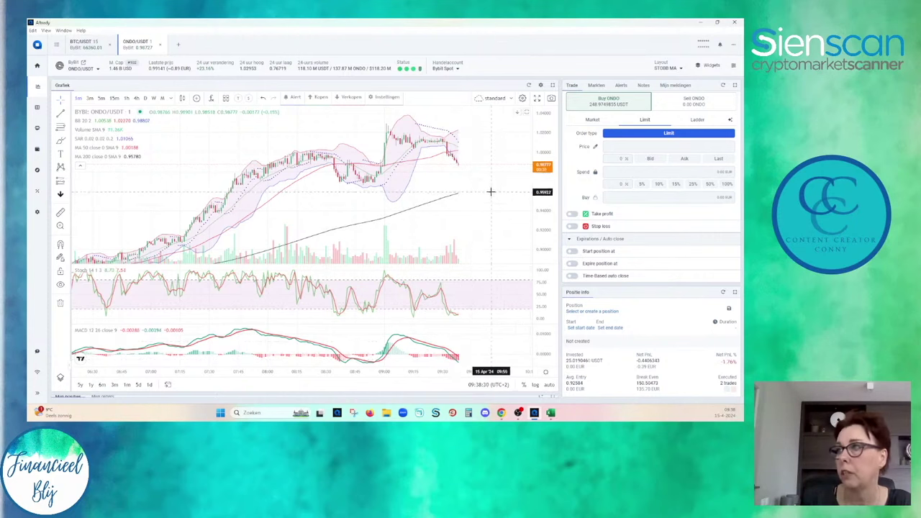
pyautogui.scroll(-2, 491, 216)
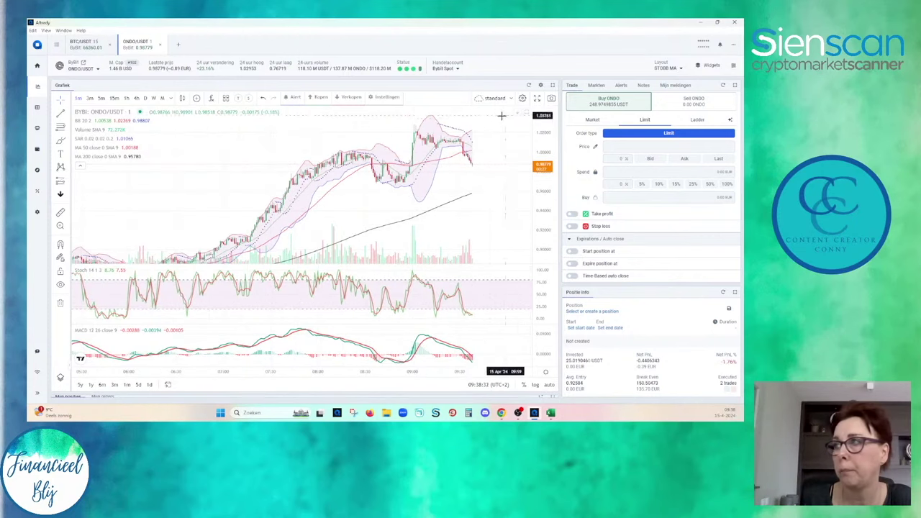
pyautogui.moveTo(497, 229); pyautogui.dragTo(459, 232)
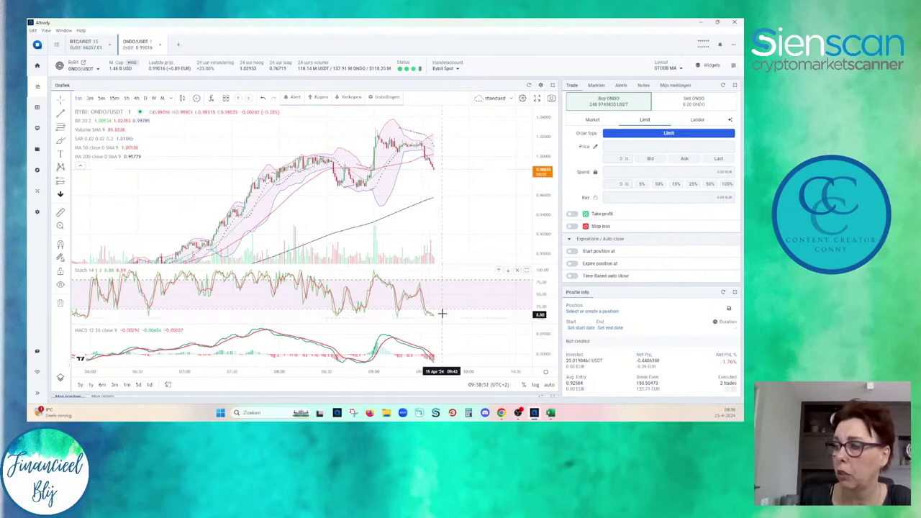
pyautogui.scroll(3, 447, 320)
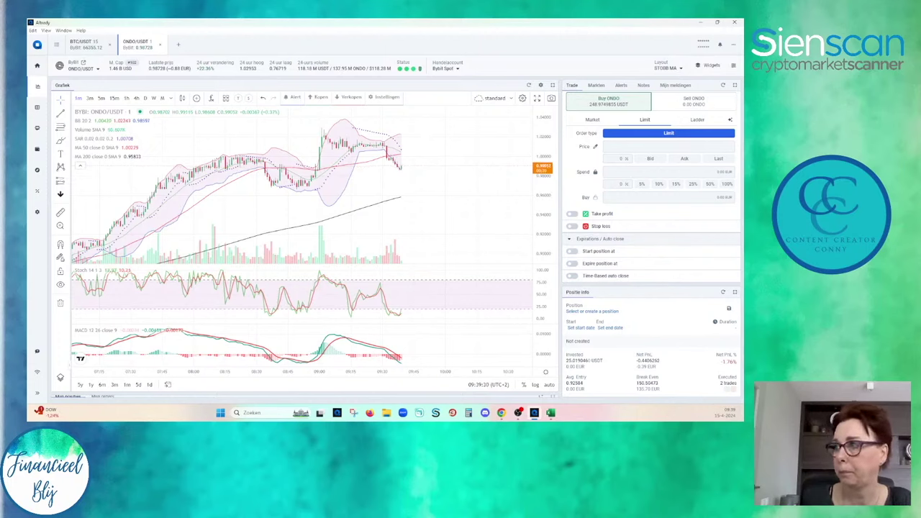
pyautogui.scroll(-3, 446, 259)
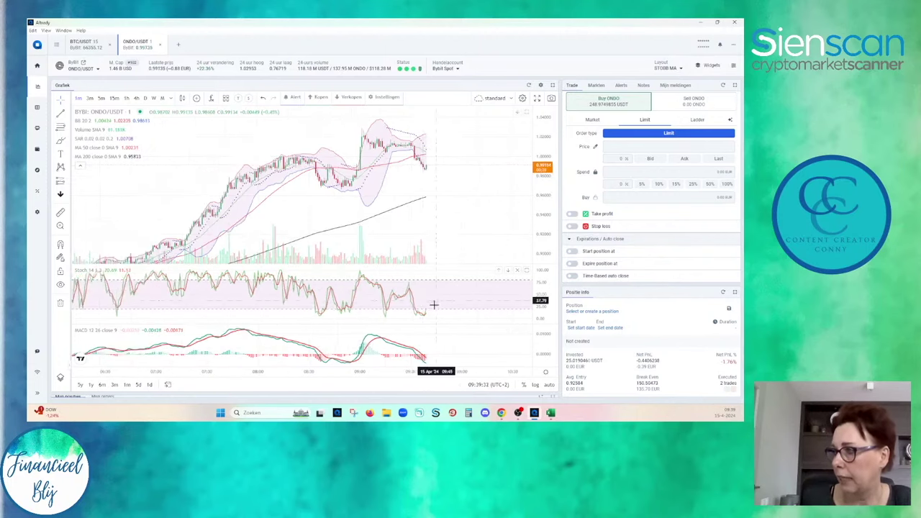
pyautogui.scroll(1, 422, 318)
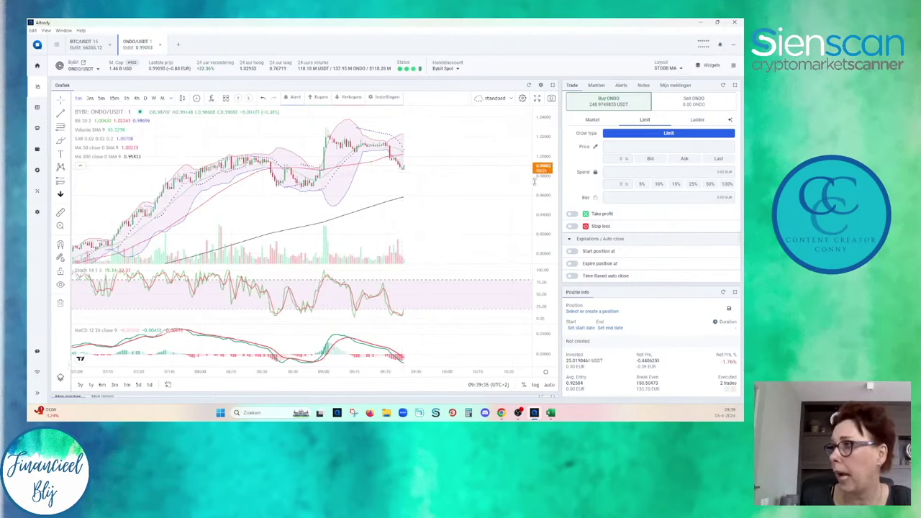
pyautogui.scroll(-1, 495, 192)
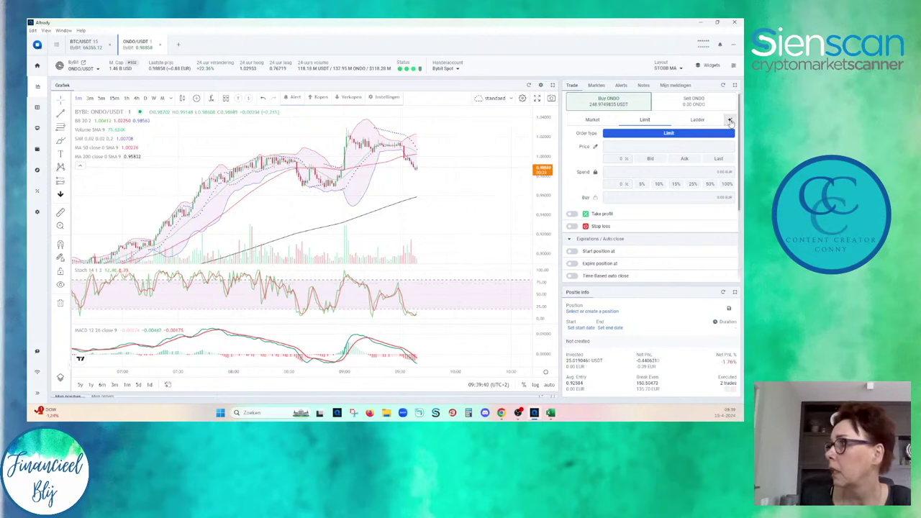
# Apply the "long livetraden" preset to ONDO/USDT and place its limit buy order with take profit and stop loss.
pyautogui.click(730, 119)
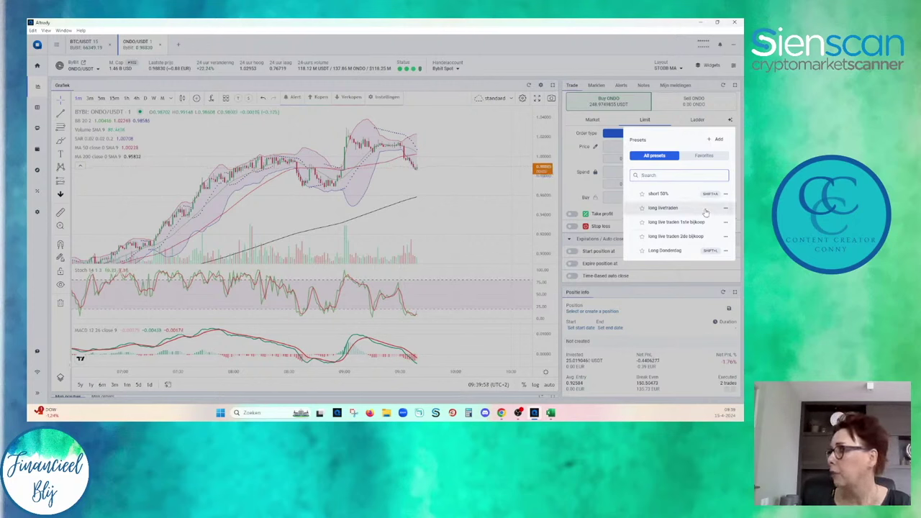
pyautogui.click(662, 209)
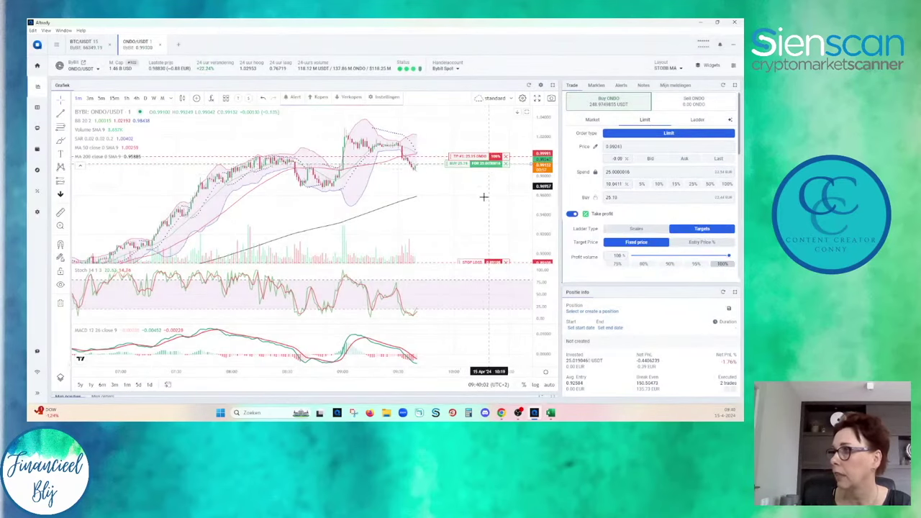
pyautogui.click(495, 162)
pyautogui.scroll(4, 434, 218)
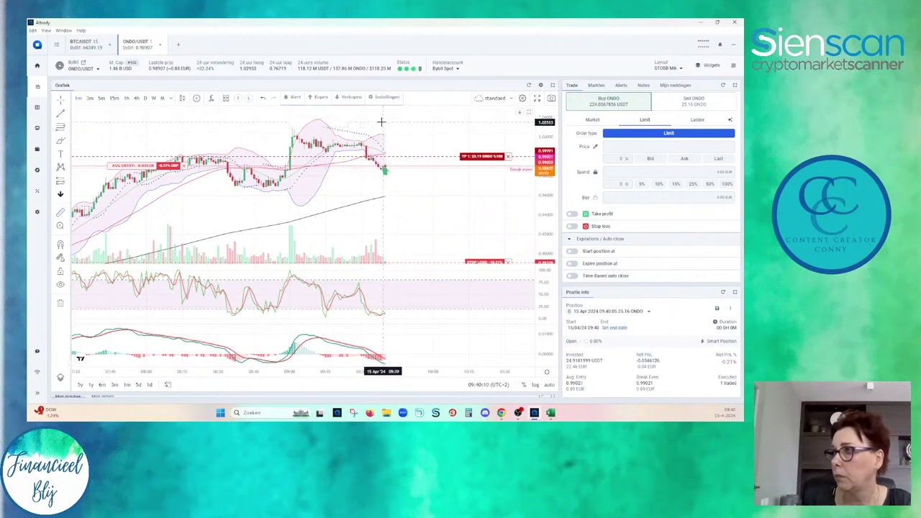
# Measure the price distance from the ONDO/USDT entry up to the take profit line and clear the measurement.
pyautogui.rightClick(382, 122)
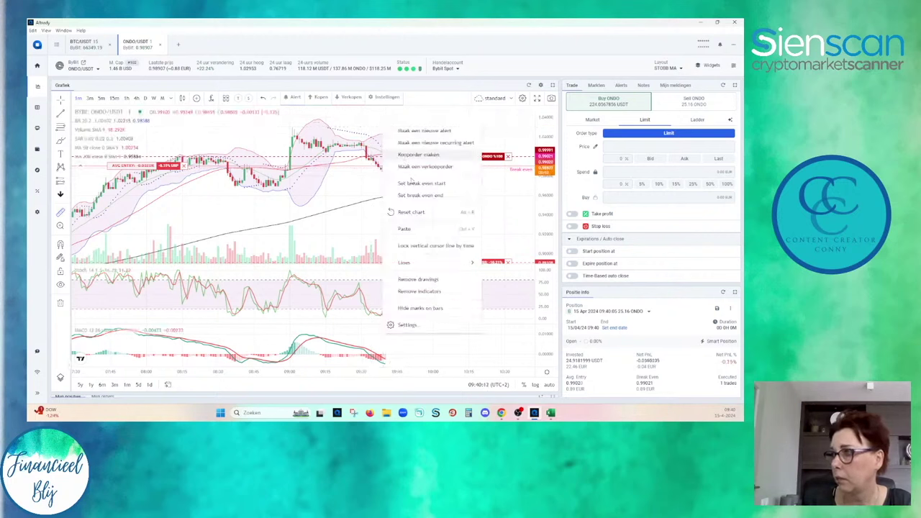
pyautogui.click(321, 358)
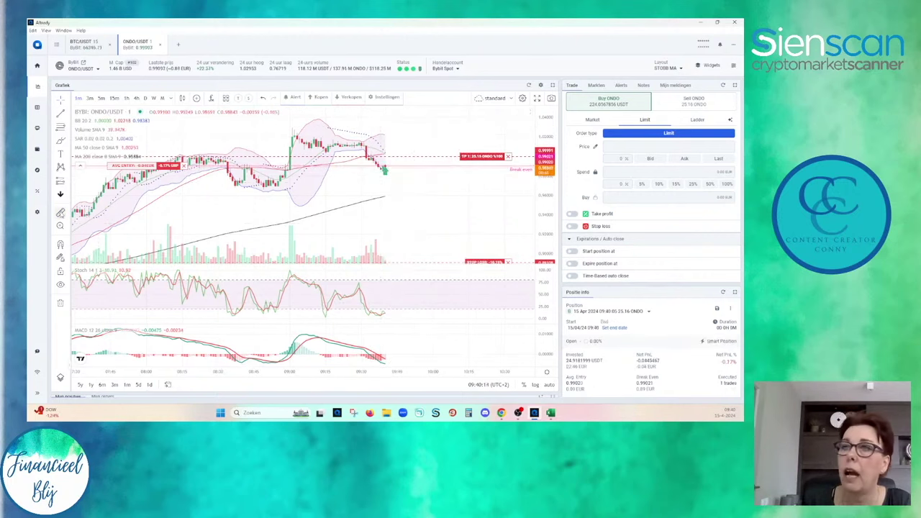
pyautogui.keyDown('shift'); pyautogui.click(415, 166); pyautogui.keyUp('shift')
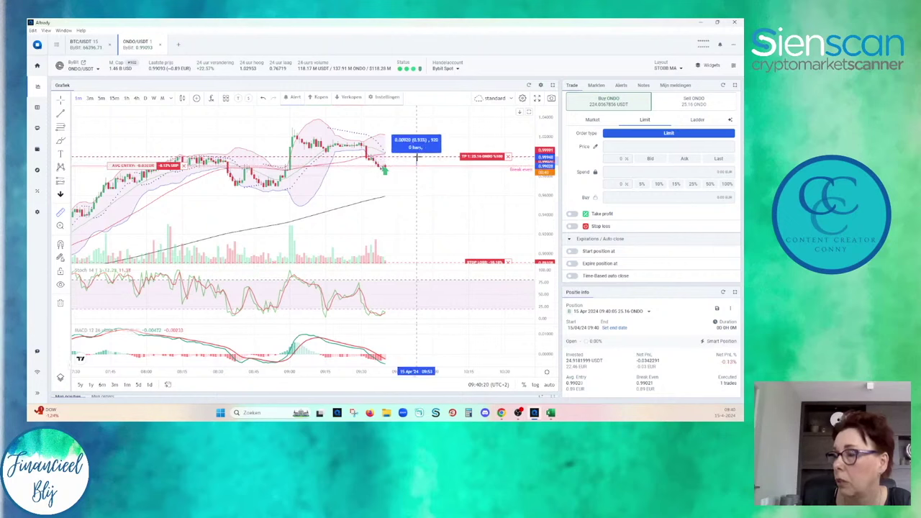
pyautogui.click(486, 138)
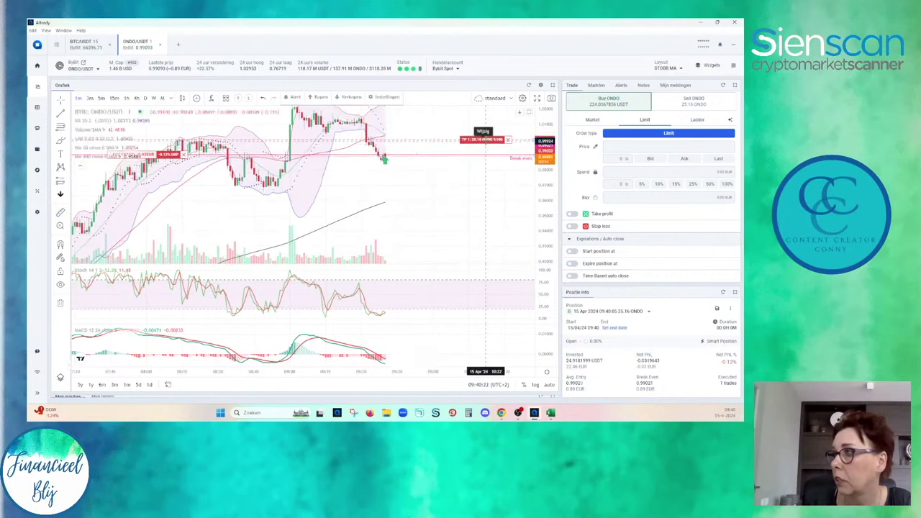
# Lower the take profit target of the open ONDO/USDT position to 0.99458.
pyautogui.click(483, 132)
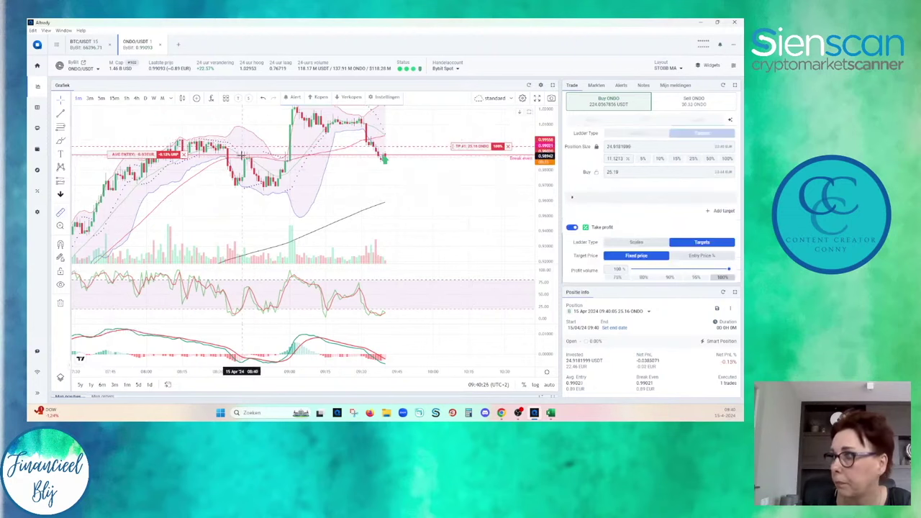
pyautogui.moveTo(243, 154)
pyautogui.mouseDown()
pyautogui.moveTo(244, 181)
pyautogui.moveTo(245, 146)
pyautogui.mouseUp()
pyautogui.click(470, 149)
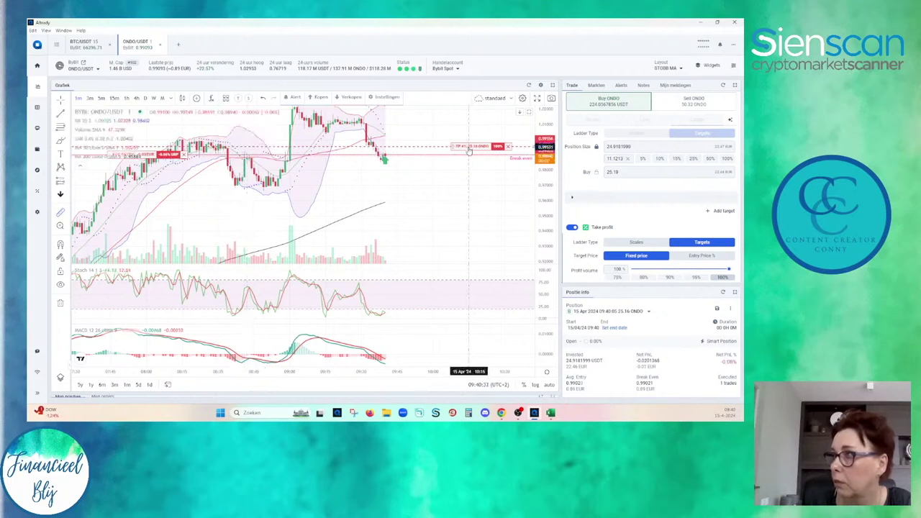
pyautogui.moveTo(469, 149); pyautogui.dragTo(469, 237)
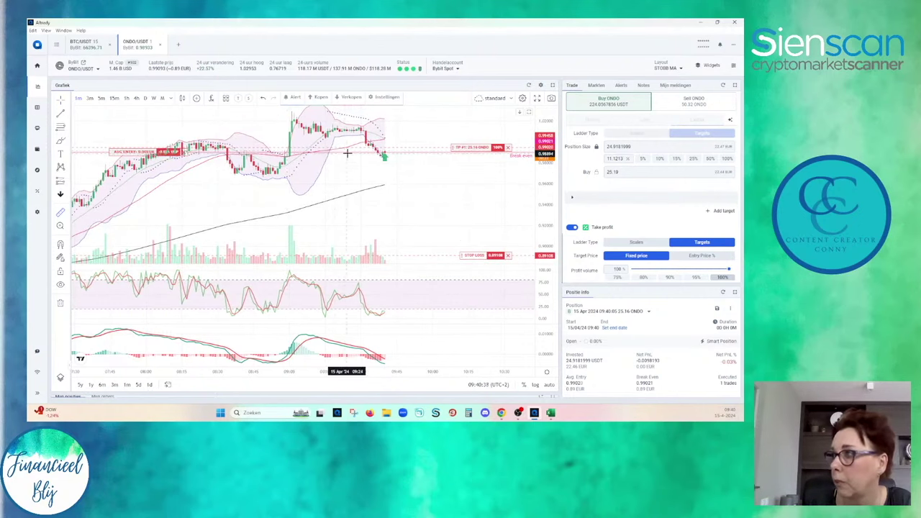
# Measure a possible drop below the ONDO/USDT entry price and examine the earlier 1-minute price history over a wider time range.
pyautogui.moveTo(350, 153); pyautogui.dragTo(385, 211)
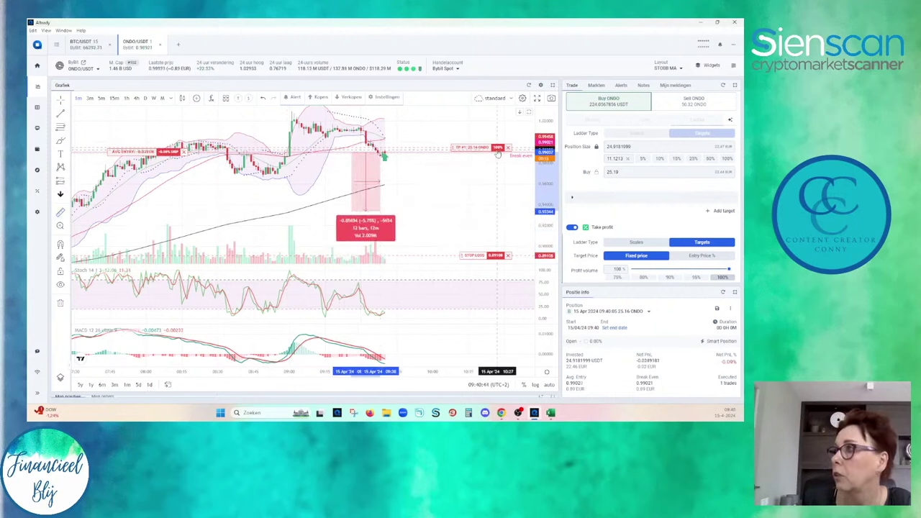
pyautogui.click(480, 218)
pyautogui.scroll(-3, 470, 221)
pyautogui.scroll(-5, 488, 193)
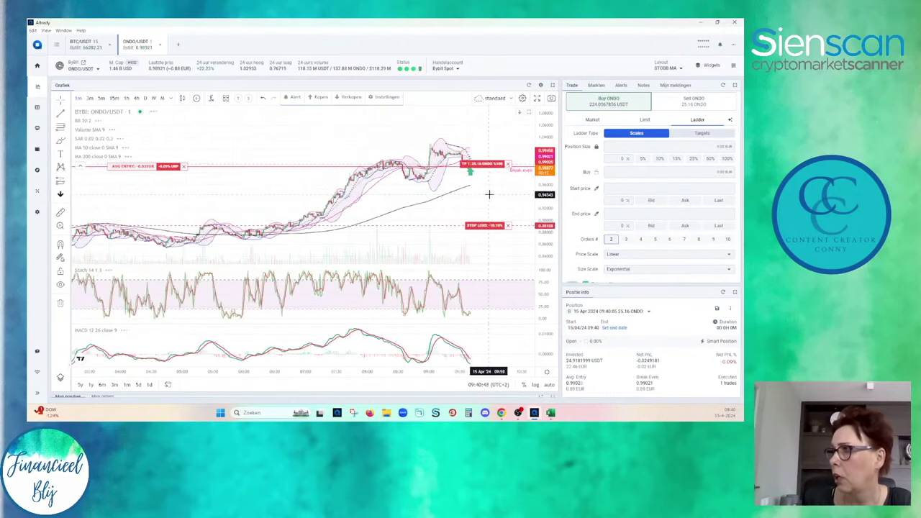
pyautogui.scroll(-5, 489, 193)
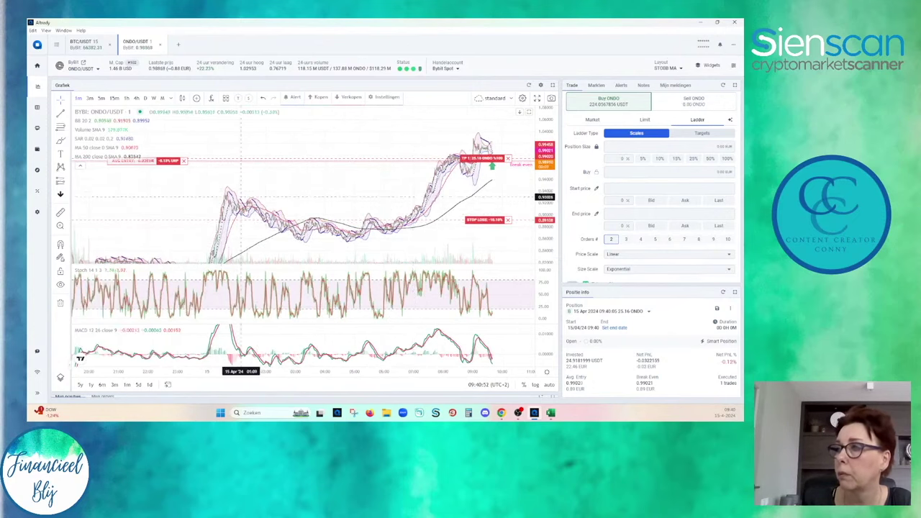
pyautogui.scroll(-2, 381, 191)
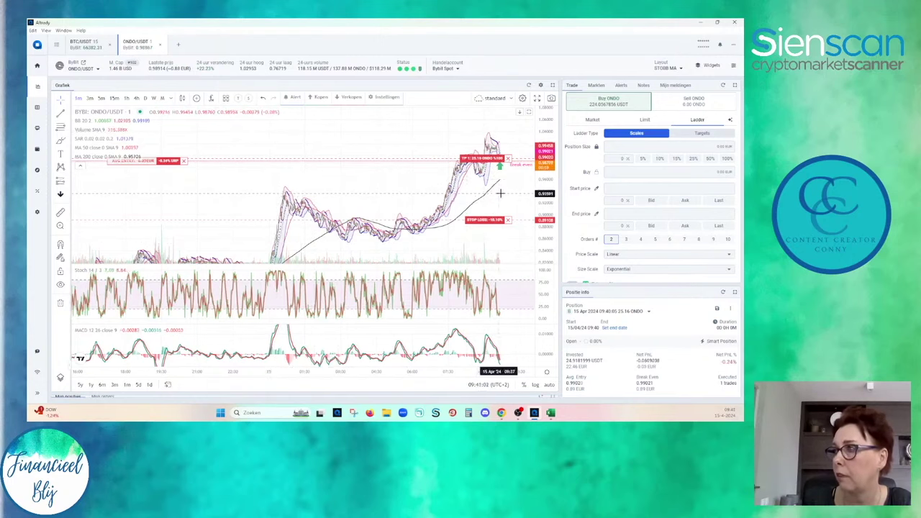
pyautogui.scroll(5, 500, 193)
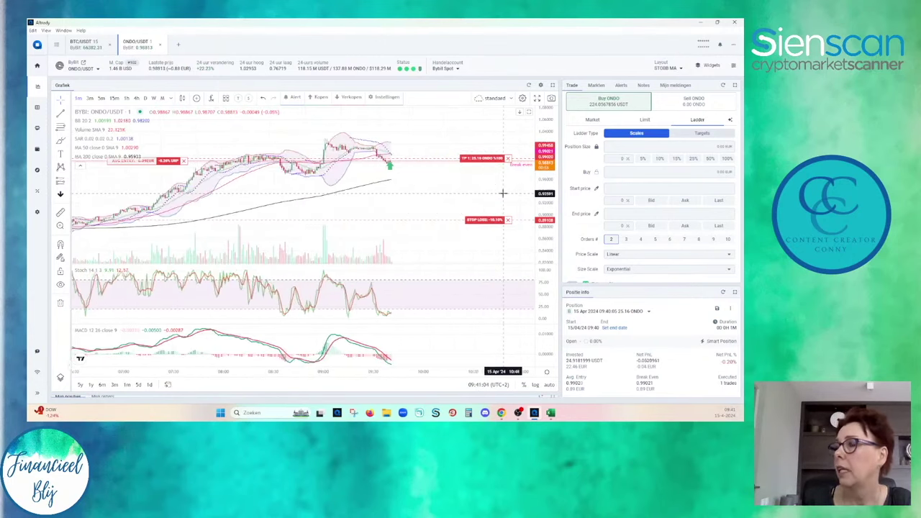
pyautogui.scroll(-2, 489, 197)
pyautogui.scroll(-2, 460, 209)
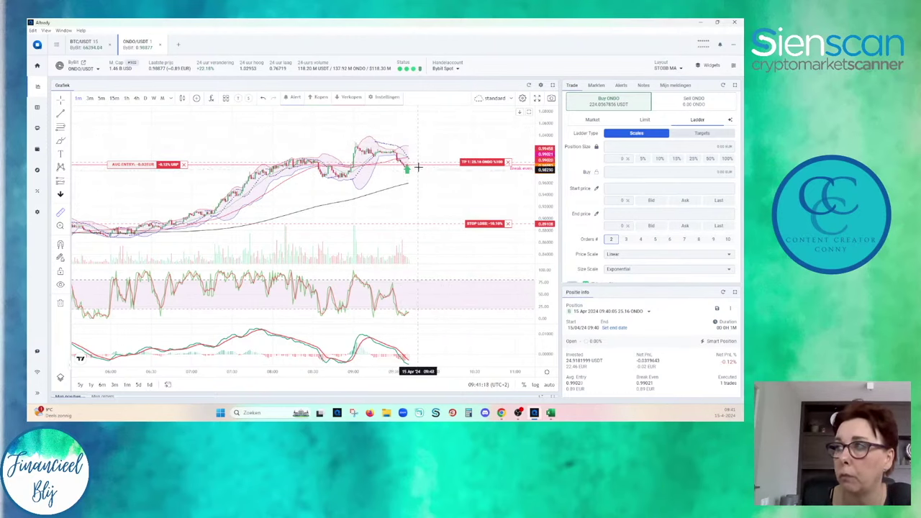
# Measure the possible rise and a drop of about 3.5% from the current ONDO price, marking the lower level with a horizontal line at about 0.95036.
pyautogui.moveTo(548, 209); pyautogui.dragTo(544, 189)
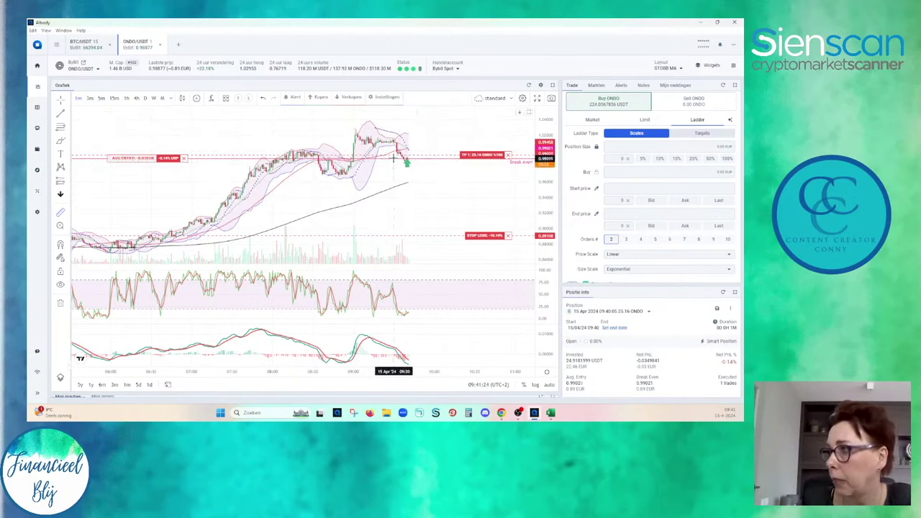
pyautogui.moveTo(406, 162); pyautogui.dragTo(416, 134)
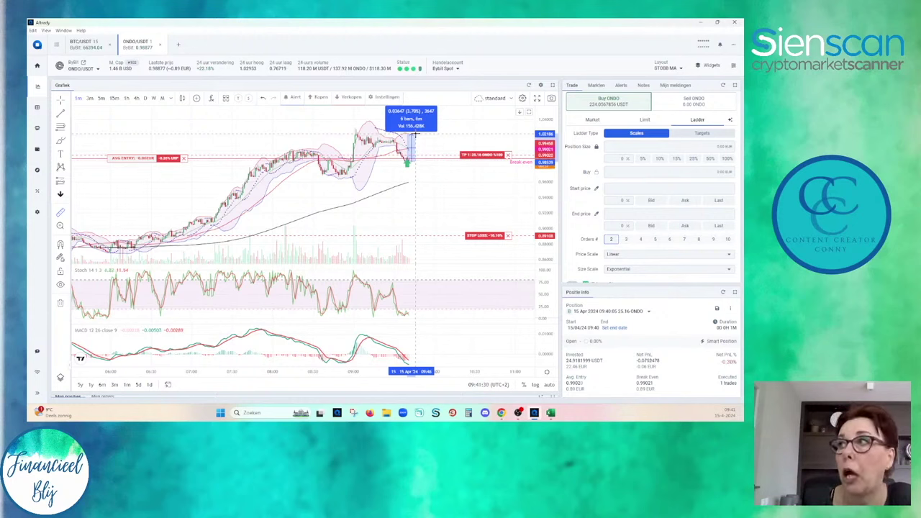
pyautogui.moveTo(415, 133); pyautogui.dragTo(429, 189)
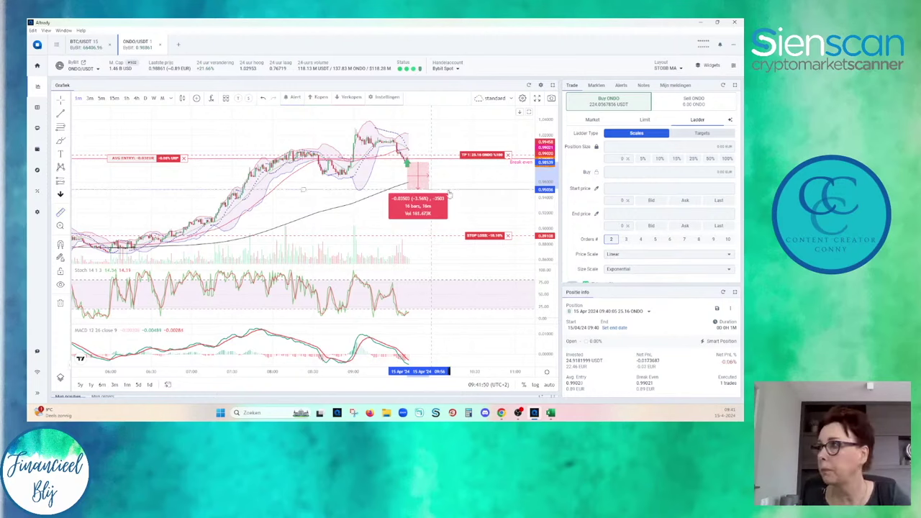
pyautogui.moveTo(429, 190); pyautogui.dragTo(432, 190)
# Measure a further drop of about 3.4% below the horizontal line and mark a second horizontal line at about 0.91773.
pyautogui.scroll(-3, 382, 201)
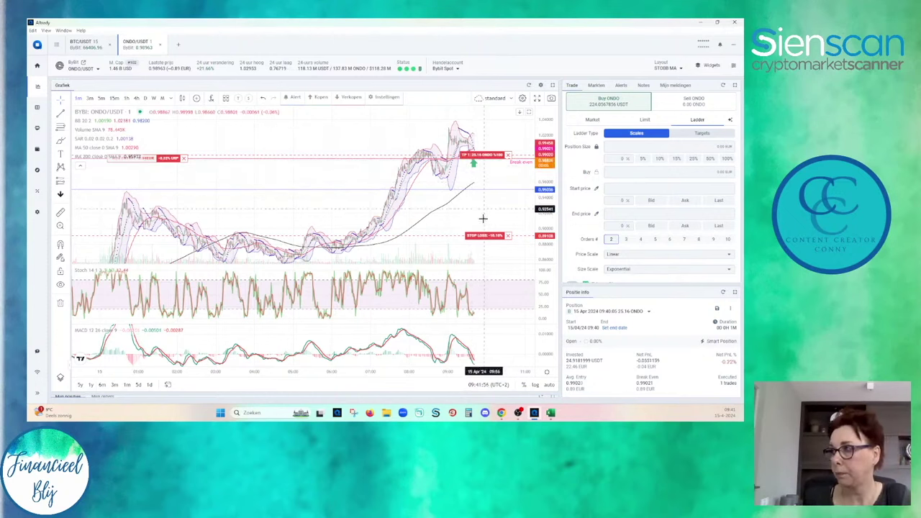
pyautogui.scroll(3, 461, 208)
pyautogui.scroll(2, 425, 167)
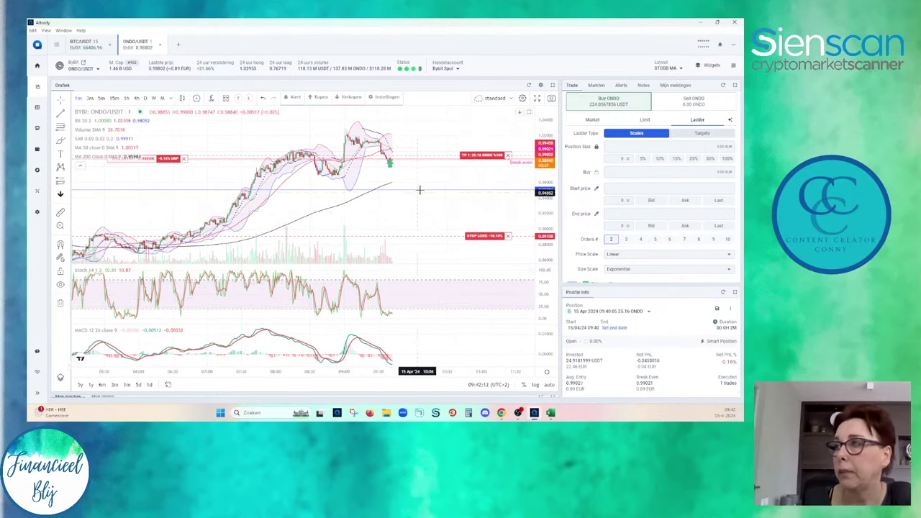
pyautogui.scroll(-1, 420, 165)
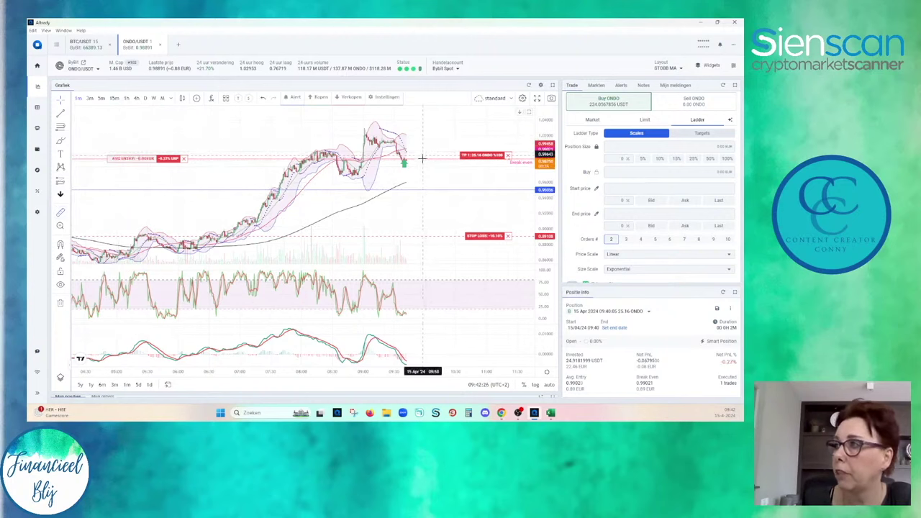
pyautogui.keyDown('shift'); pyautogui.click(428, 189); pyautogui.keyUp('shift')
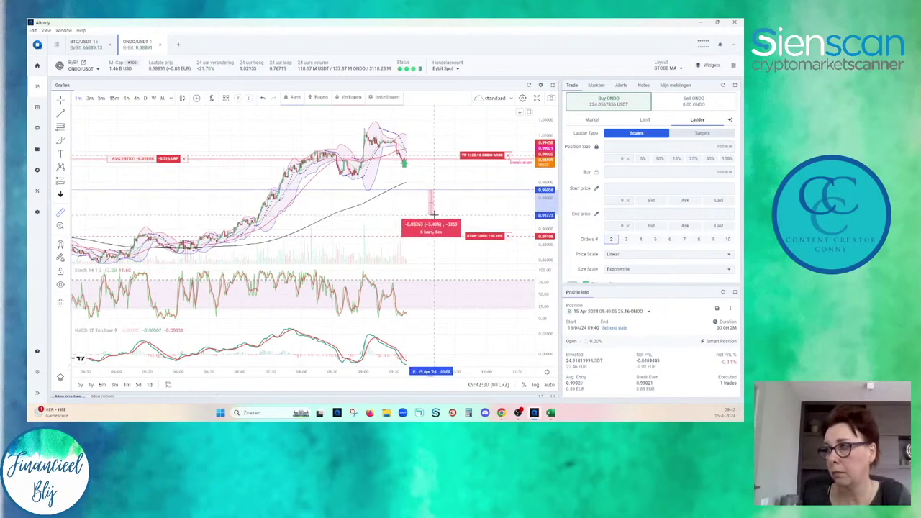
pyautogui.click(502, 197)
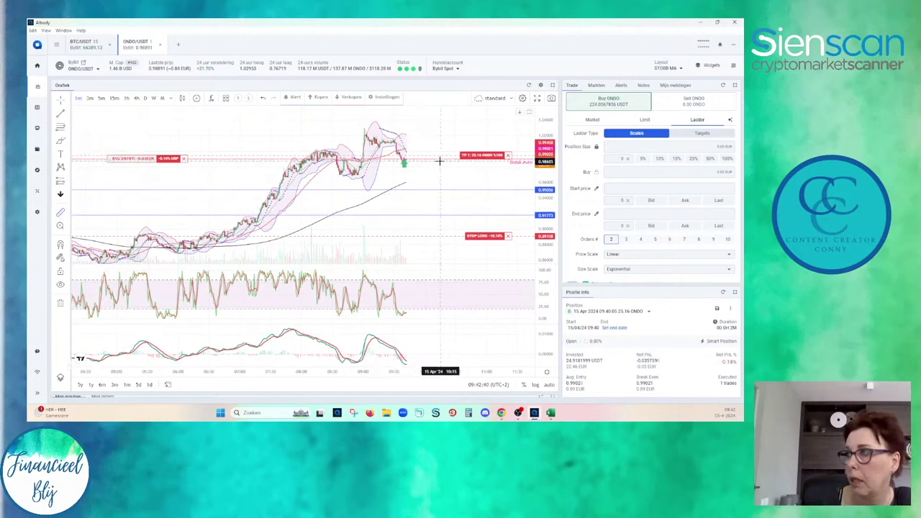
pyautogui.moveTo(442, 158); pyautogui.dragTo(441, 215)
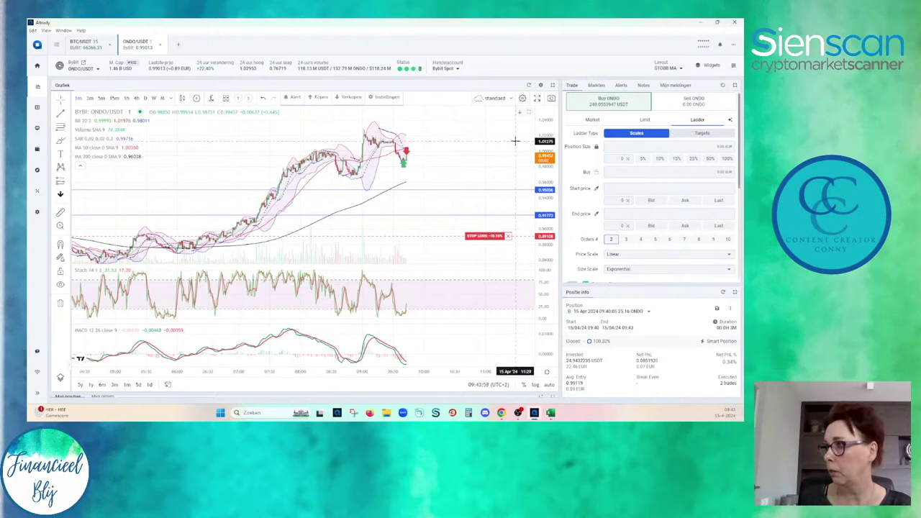
# Review the closed ONDO/USDT trade on the chart along with its PnL, fees, investment amounts and the USDT balance.
pyautogui.scroll(-3, 515, 139)
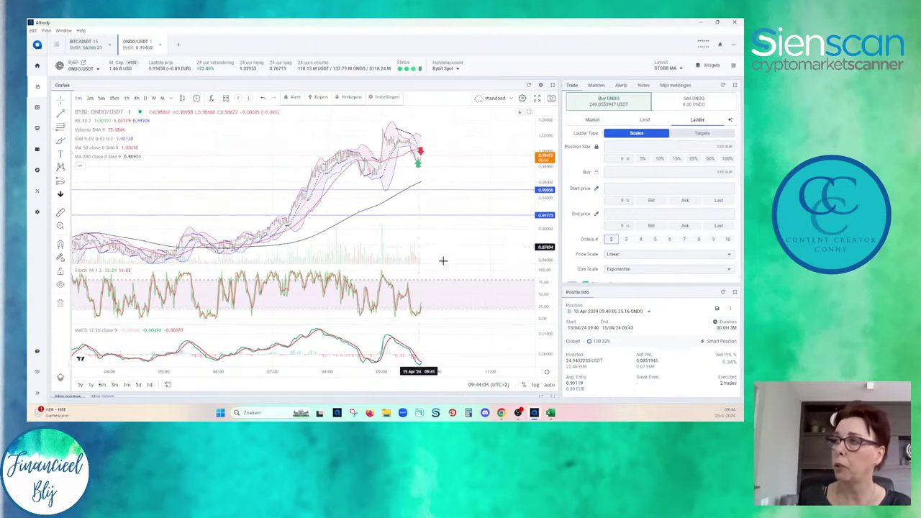
pyautogui.scroll(2, 460, 176)
pyautogui.moveTo(435, 179); pyautogui.dragTo(451, 180)
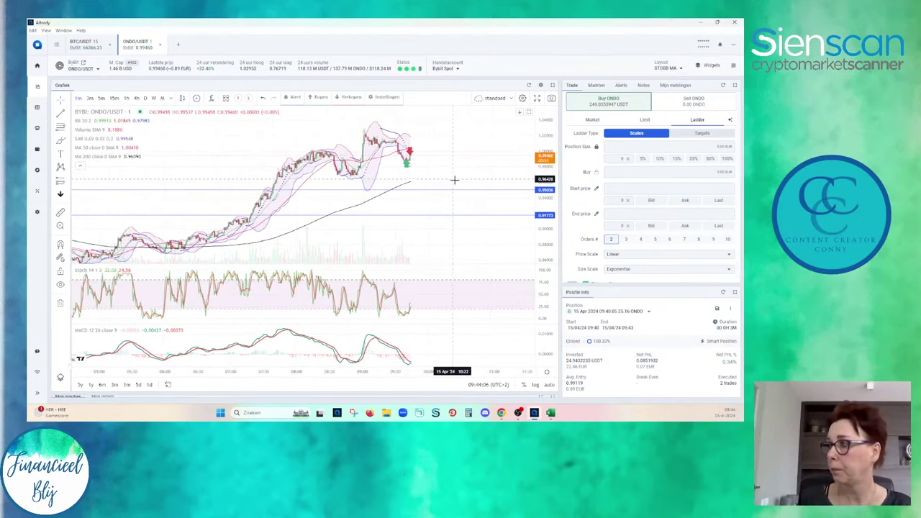
pyautogui.scroll(-5, 653, 243)
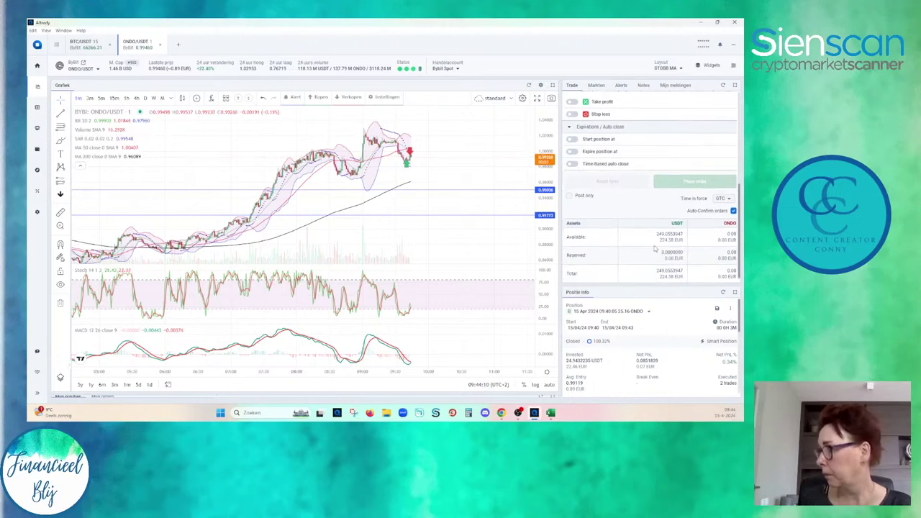
pyautogui.scroll(-5, 695, 375)
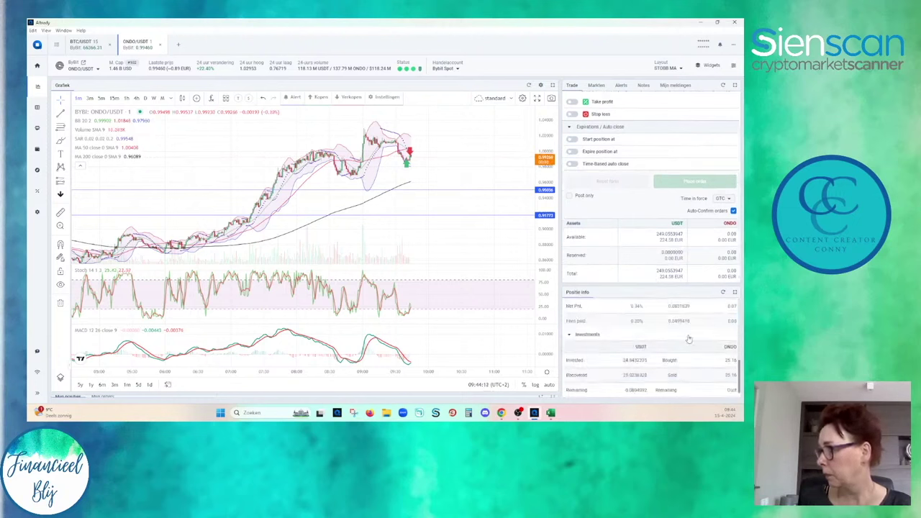
pyautogui.scroll(-2, 647, 345)
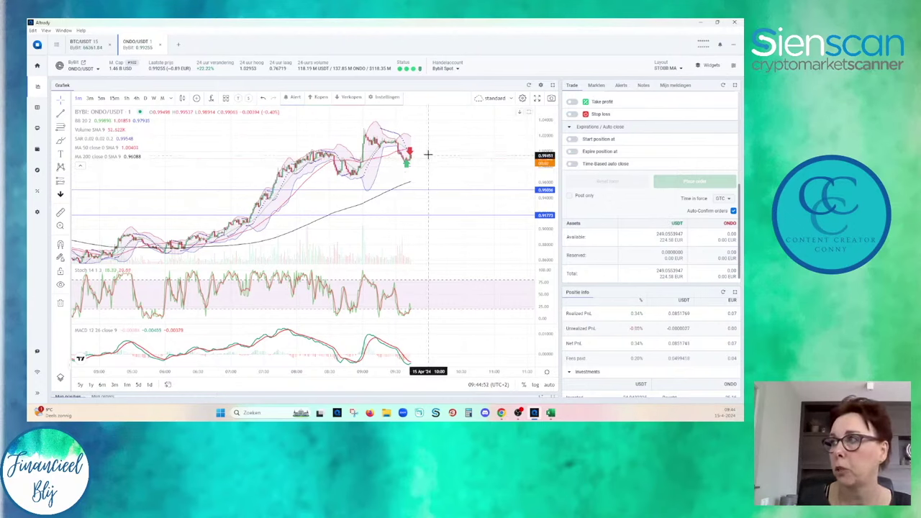
pyautogui.scroll(3, 431, 159)
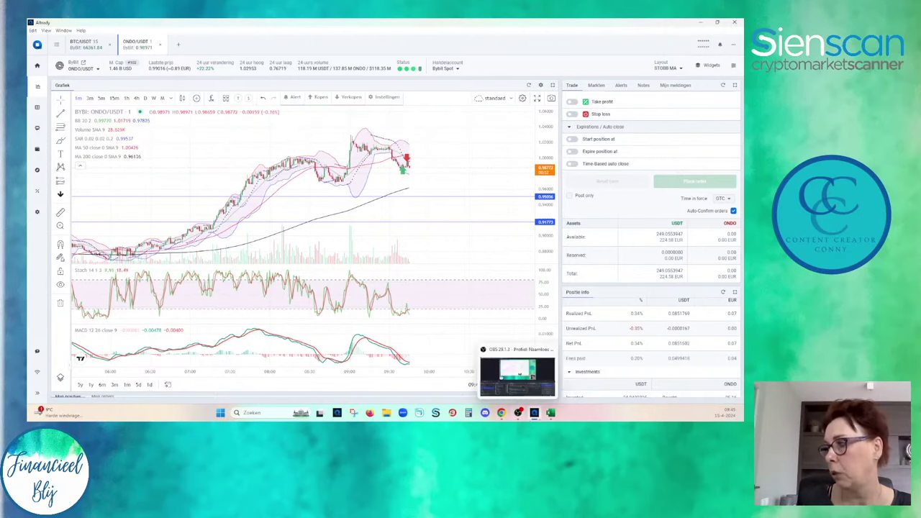
# Switch to the Excel trade logbook and begin trade 12 with the previous trade's date, 15-4-2024, and the coin ondo.
pyautogui.click(552, 413)
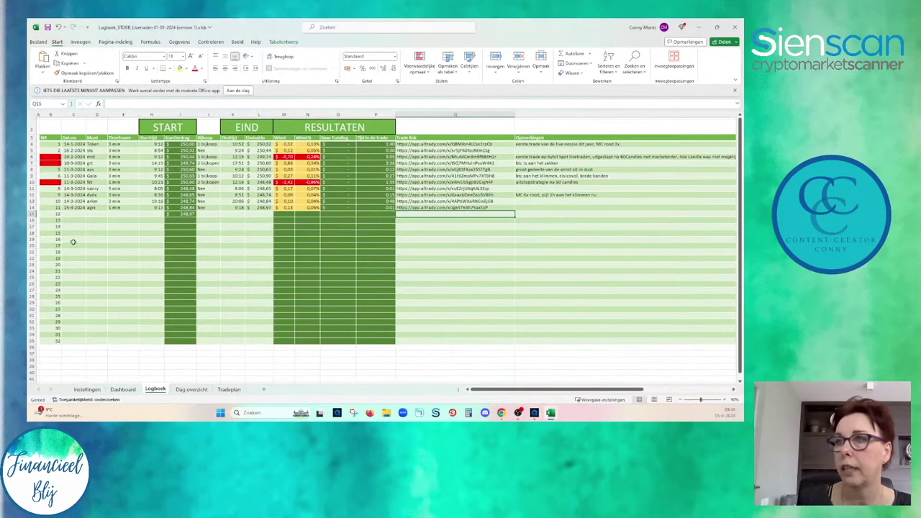
pyautogui.click(77, 209)
pyautogui.hotkey('ctrl', 'c')
pyautogui.click(70, 215)
pyautogui.hotkey('ctrl', 'v')
pyautogui.click(96, 214)
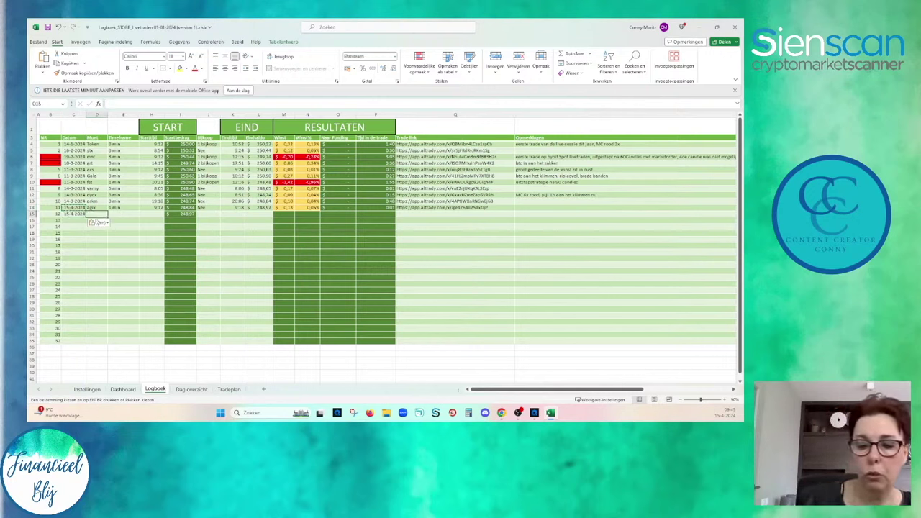
pyautogui.write('an')
pyautogui.write('do')
# Set trade 12's timeframe to 1 min and enter 9:40 as its start time.
pyautogui.click(122, 214)
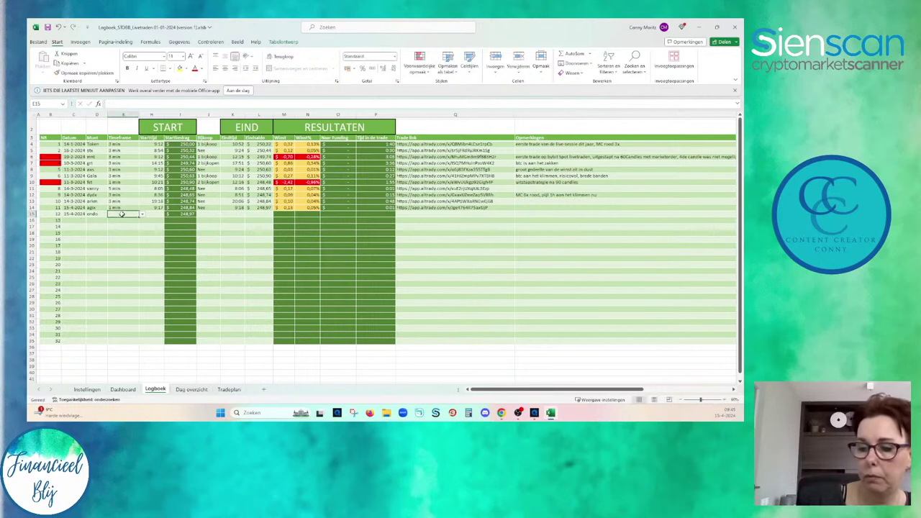
pyautogui.write('1')
pyautogui.press('Tab')
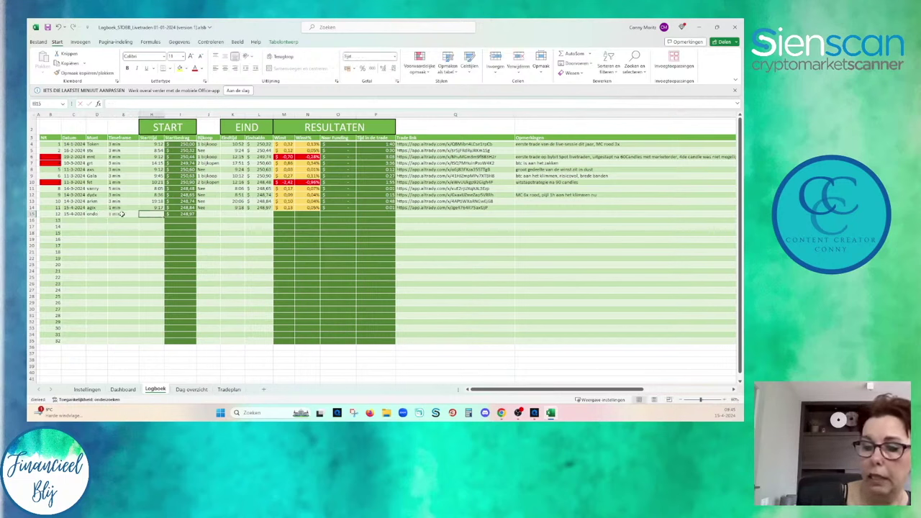
pyautogui.write('9')
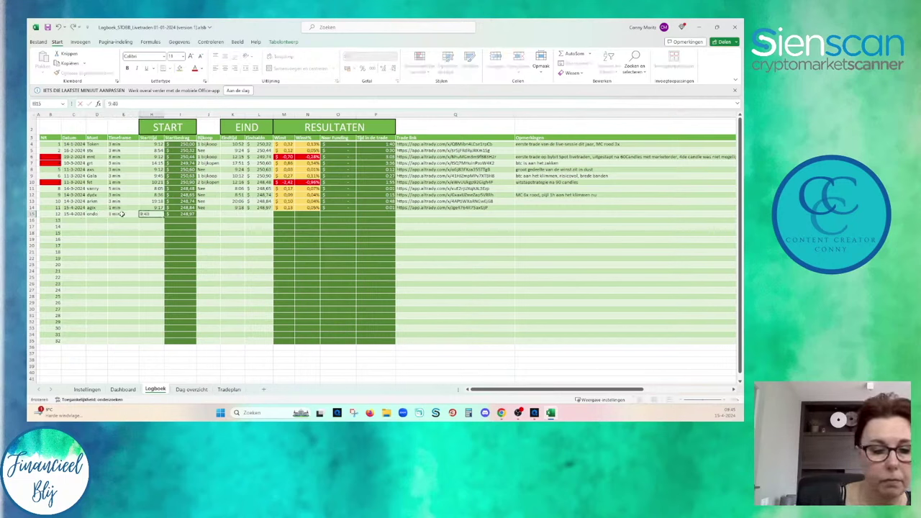
# Complete trade 12's row in the logbook with start time 9:40, Nee for additional purchases and end time 9:43.
pyautogui.write(':40')
pyautogui.press('Tab')
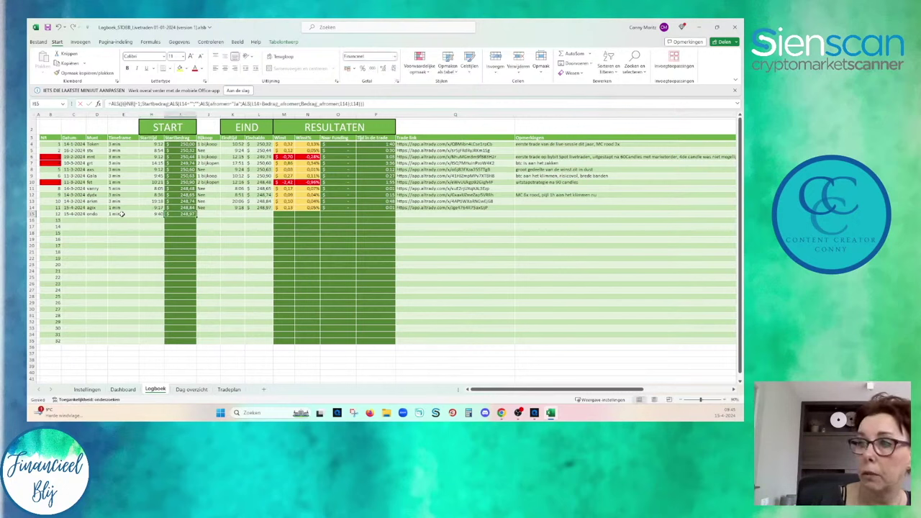
pyautogui.press('Tab')
pyautogui.write('n')
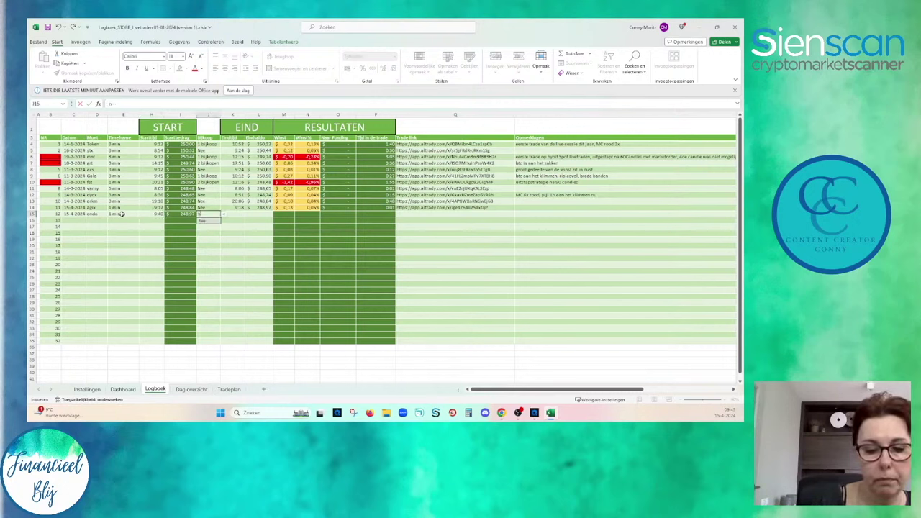
pyautogui.press('Tab')
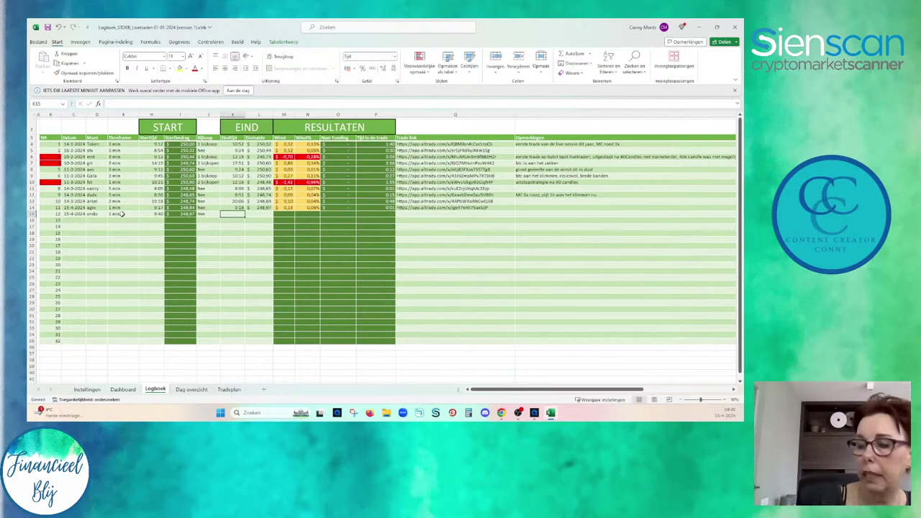
pyautogui.write('9')
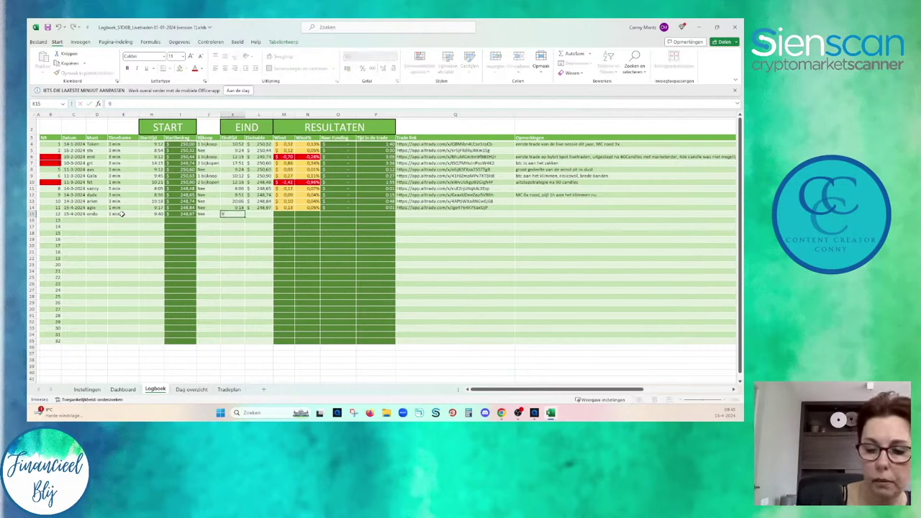
pyautogui.write(':43')
pyautogui.press('Tab')
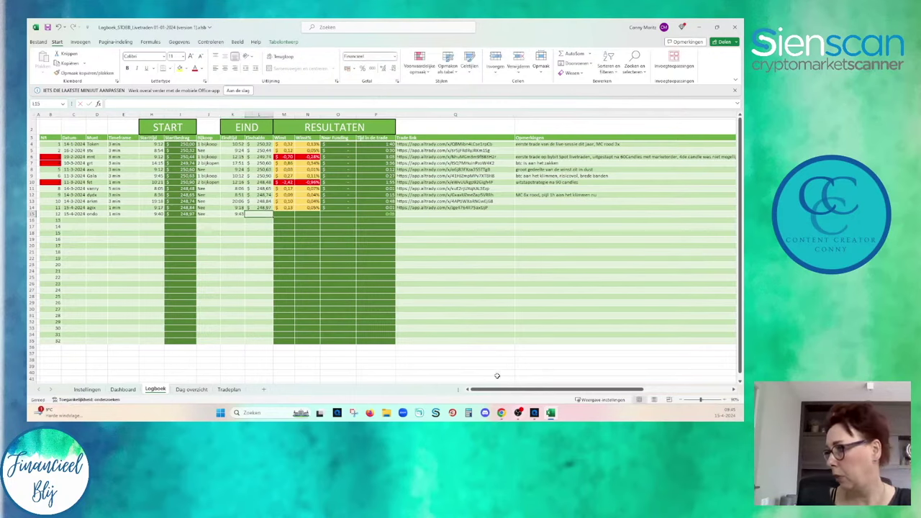
# Check the available USDT balance in Altrady and enter 249,06 as trade 12's end amount in the Excel logbook.
pyautogui.click(533, 412)
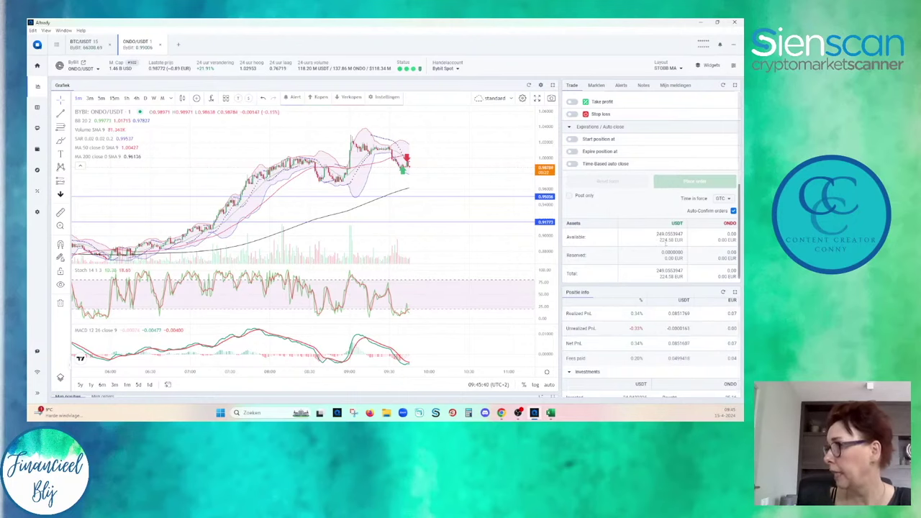
pyautogui.moveTo(534, 414)
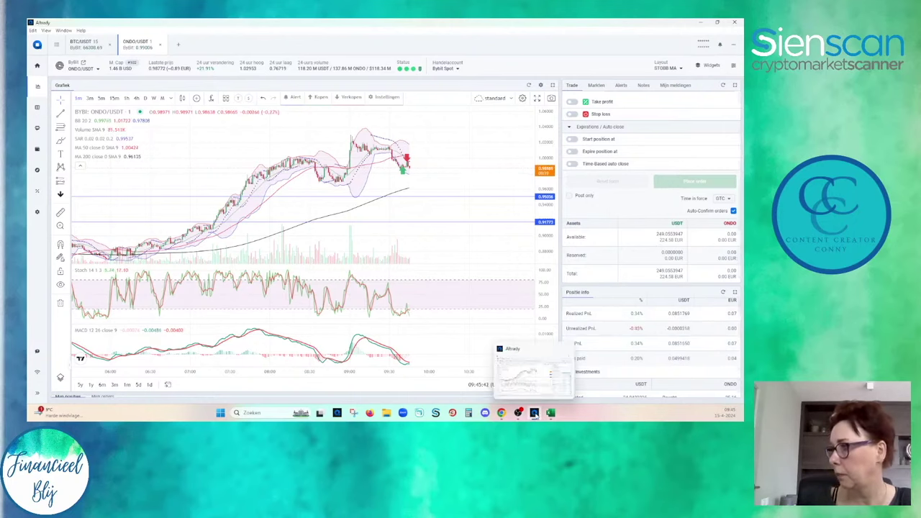
pyautogui.click(550, 412)
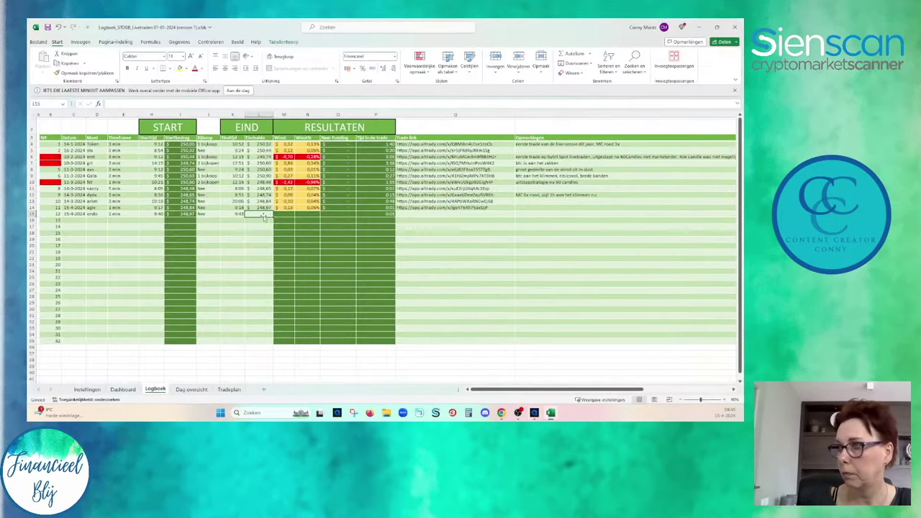
pyautogui.write('249,06')
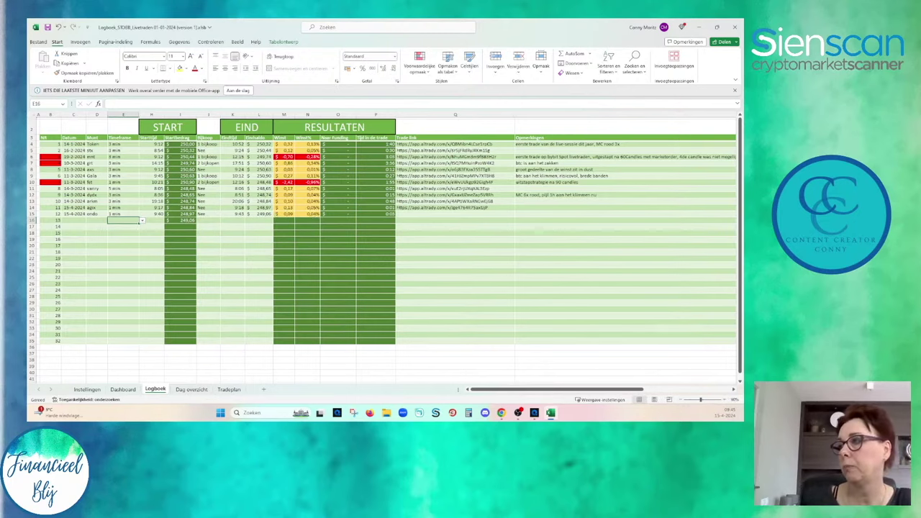
# Switch to Altrady and copy a shareable link to the ONDO/USDT chart image.
pyautogui.click(534, 413)
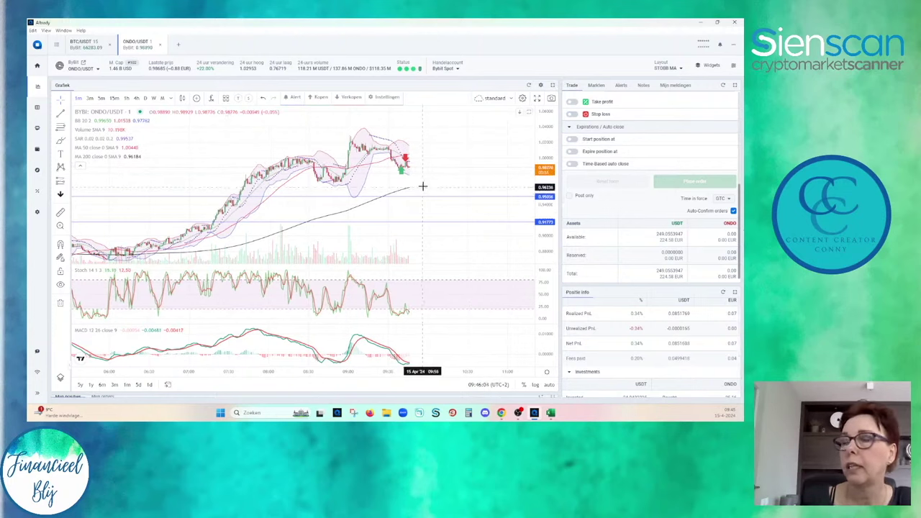
pyautogui.click(552, 100)
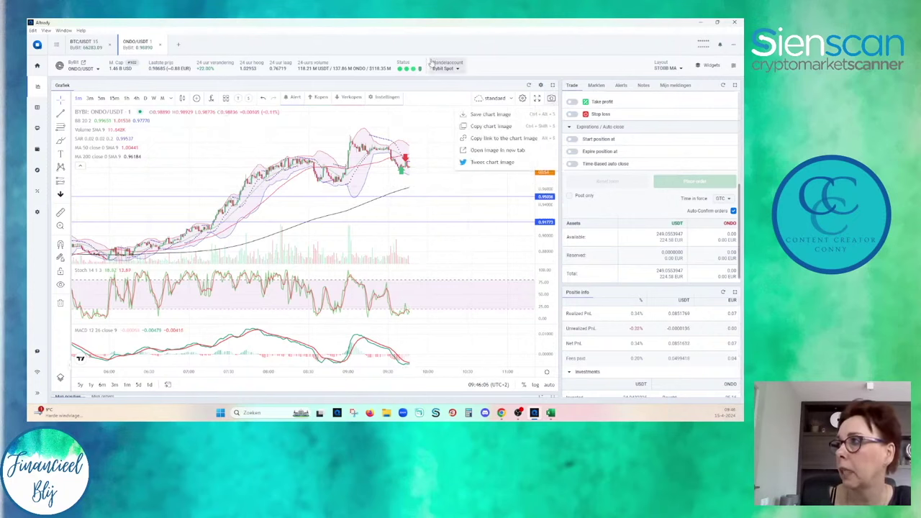
pyautogui.click(487, 140)
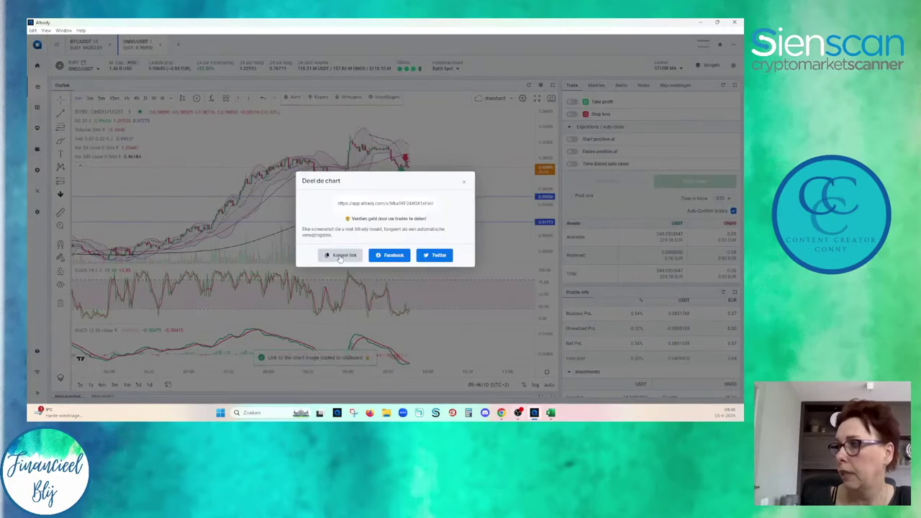
pyautogui.click(464, 182)
# Return to the Excel logbook and paste the copied chart link as the trade link of trade 12.
pyautogui.click(538, 413)
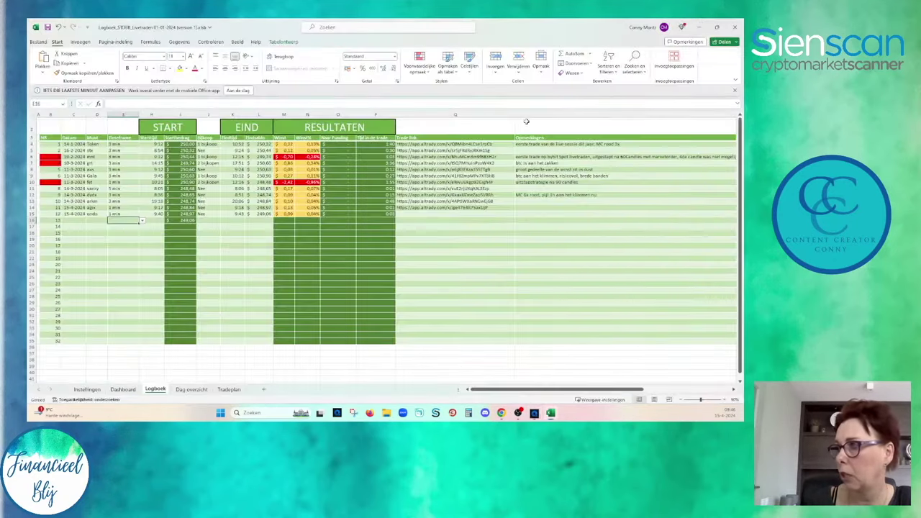
pyautogui.click(410, 213)
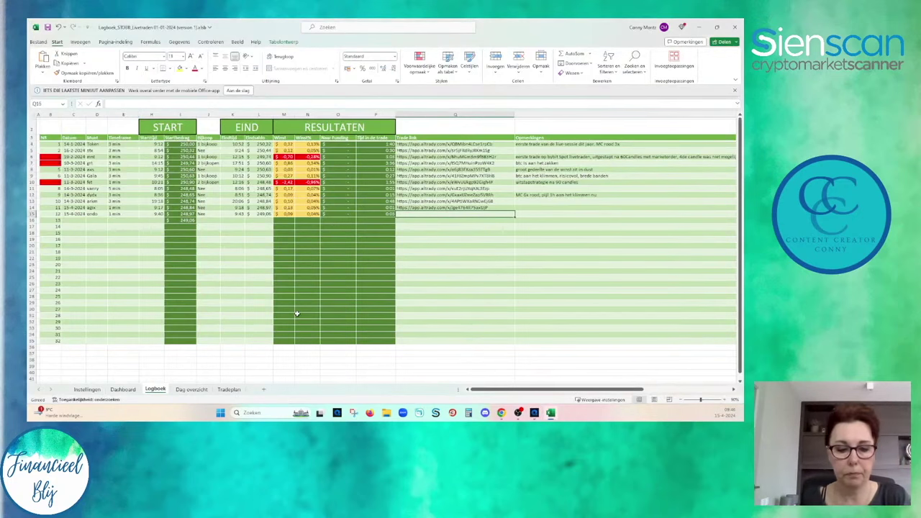
pyautogui.hotkey('ctrl', 'v')
pyautogui.press('Return')
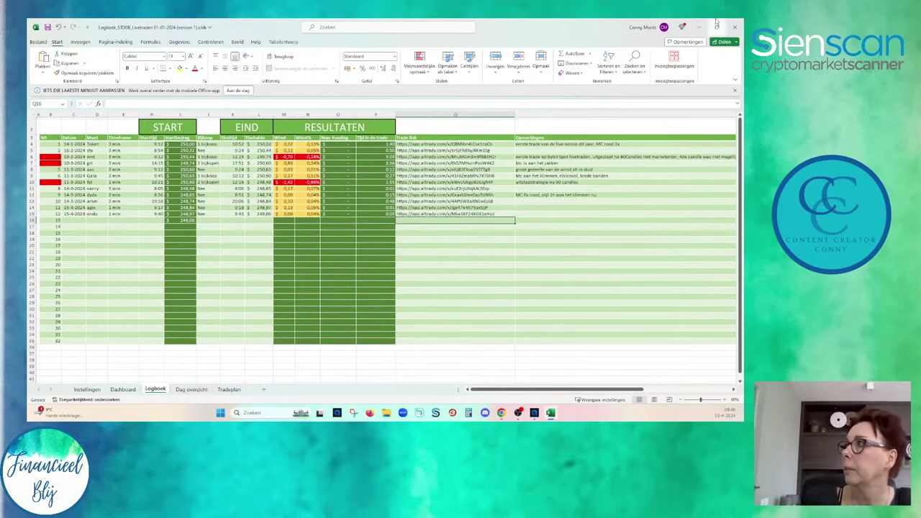
# Return to the Sienscan scanner, remove BTC en ETH Long from the strategy filter, keeping only Stoch & BB oversold, and save the filters.
pyautogui.click(695, 27)
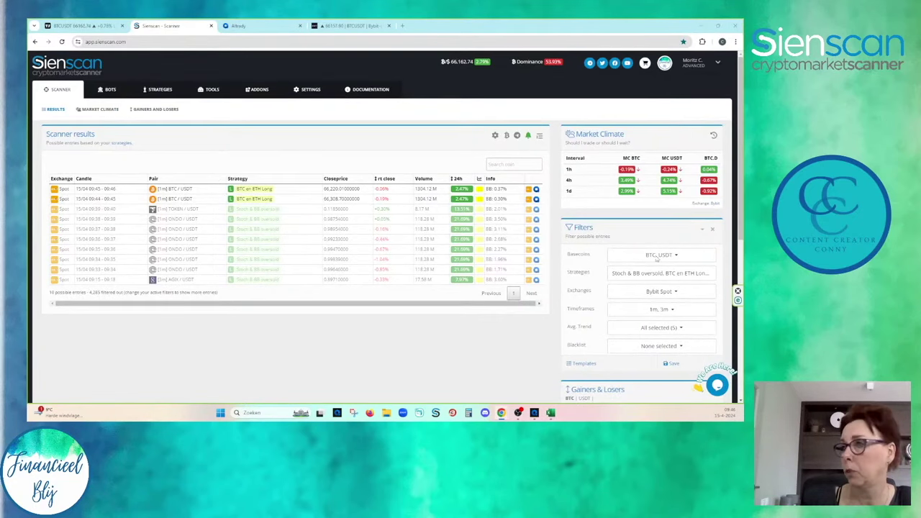
pyautogui.scroll(-2, 657, 301)
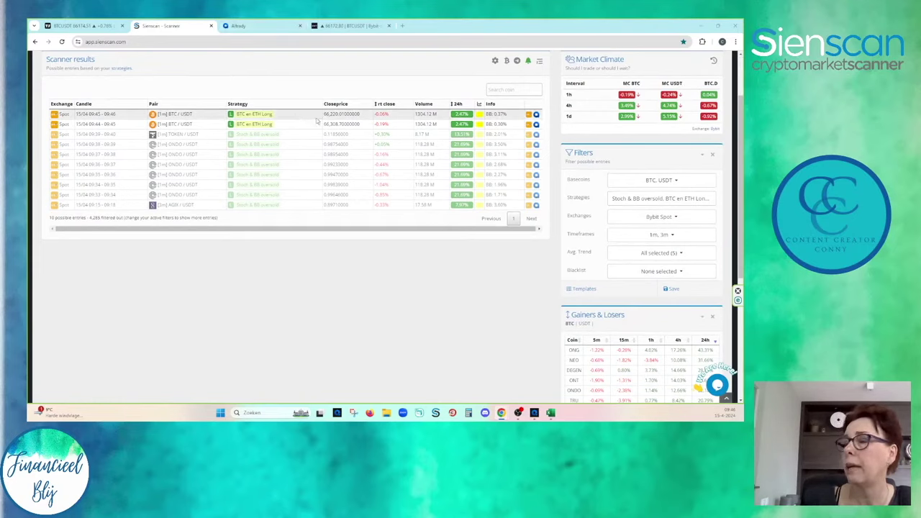
pyautogui.scroll(1, 309, 179)
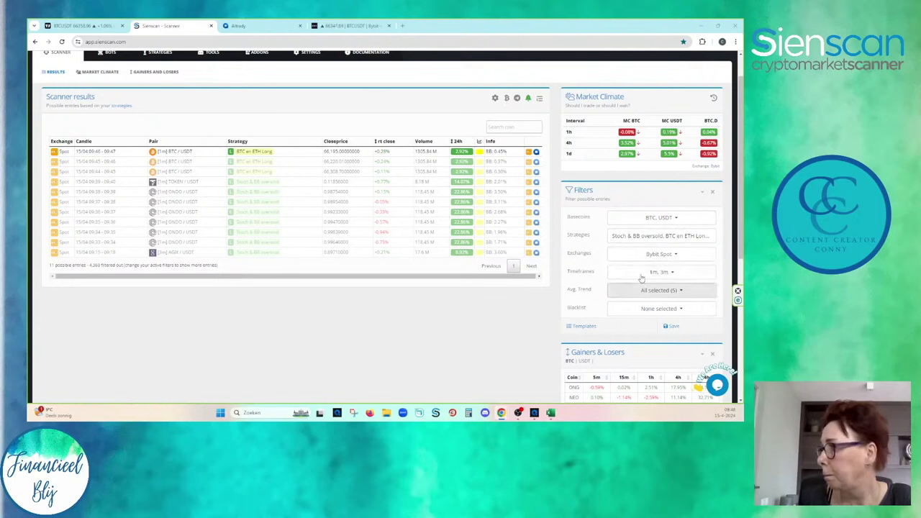
pyautogui.click(636, 235)
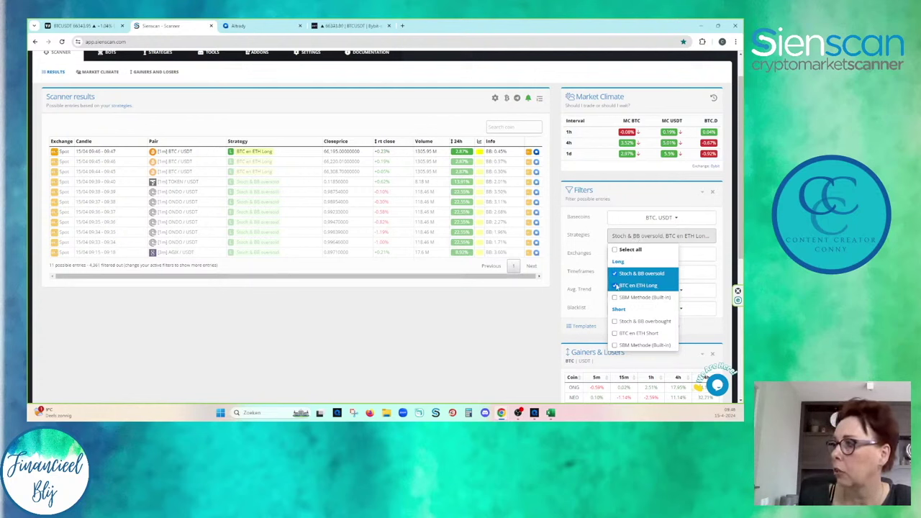
pyautogui.click(615, 286)
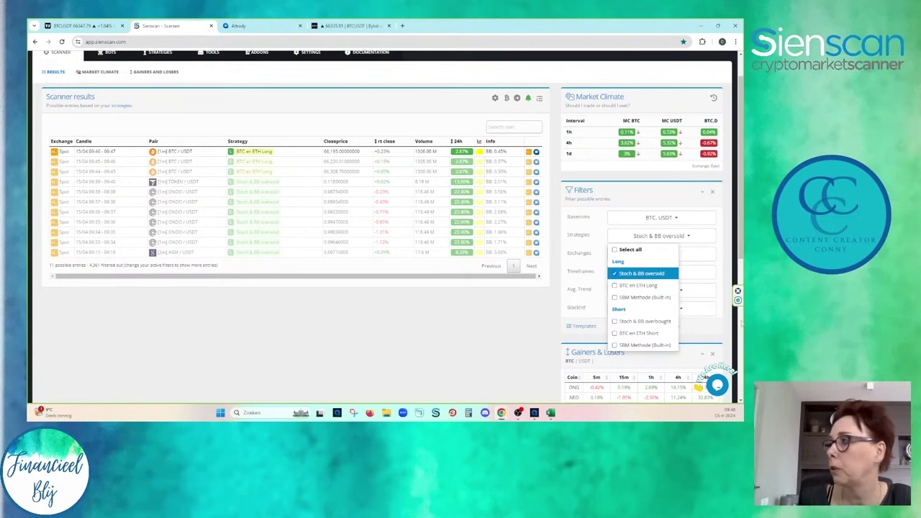
pyautogui.click(457, 345)
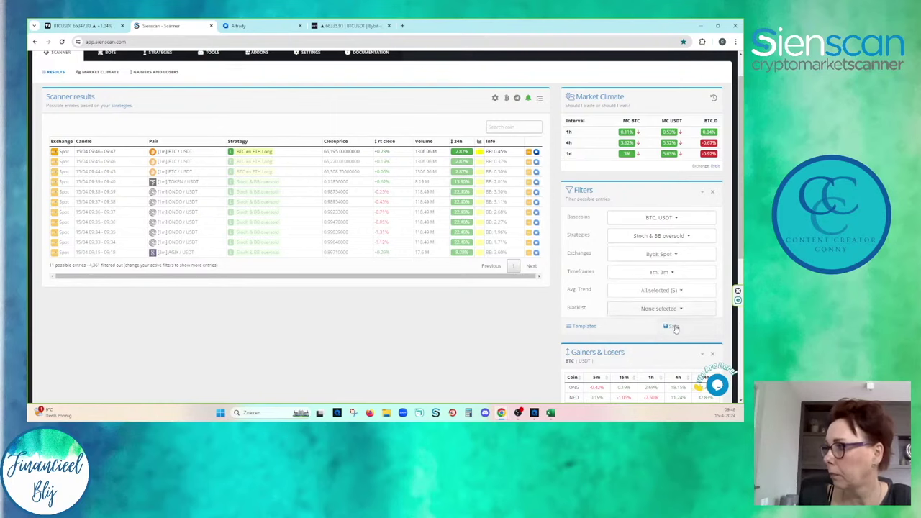
pyautogui.click(671, 325)
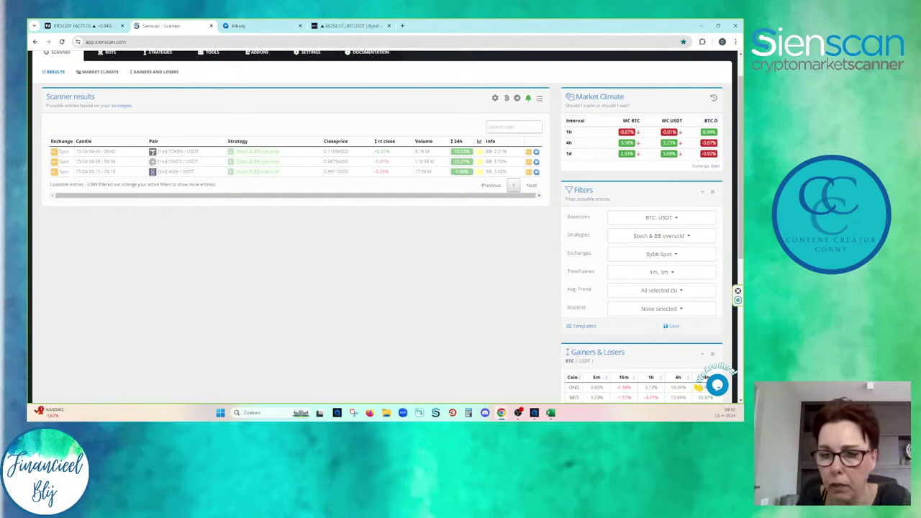
pyautogui.click(59, 413)
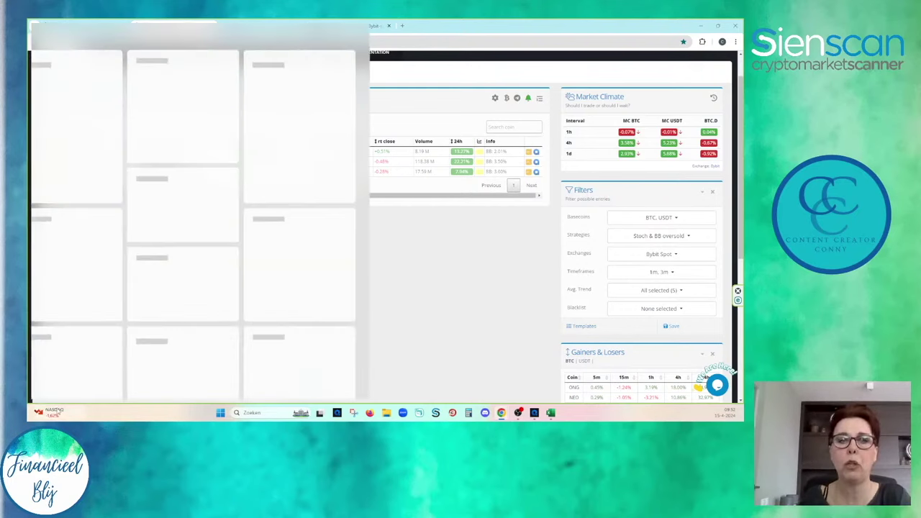
pyautogui.click(636, 420)
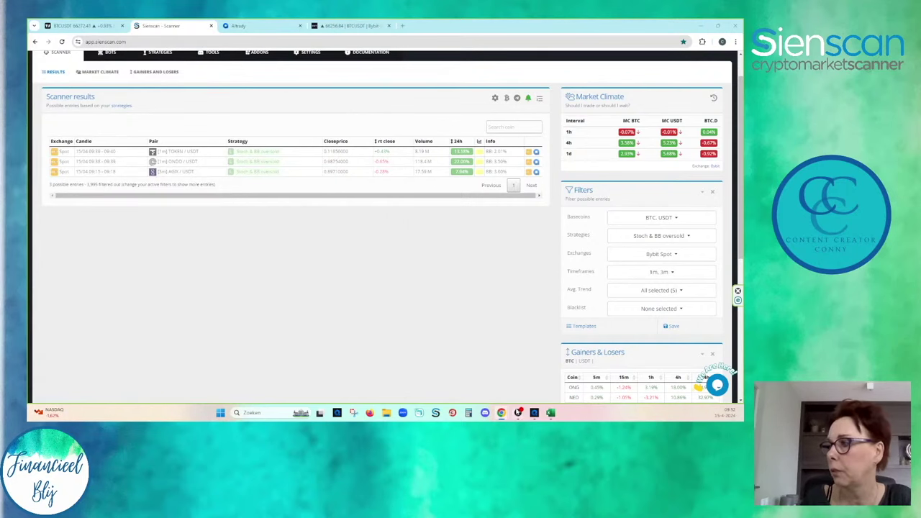
# Switch to Altrady and examine the recent price movement on the one-minute ONDO/USDT chart.
pyautogui.moveTo(535, 415)
pyautogui.click(537, 382)
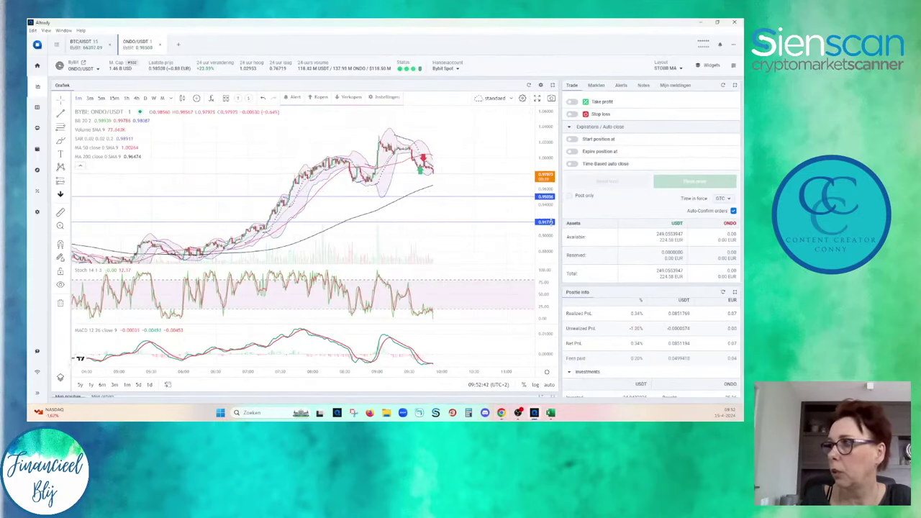
pyautogui.scroll(4, 440, 237)
pyautogui.scroll(3, 443, 155)
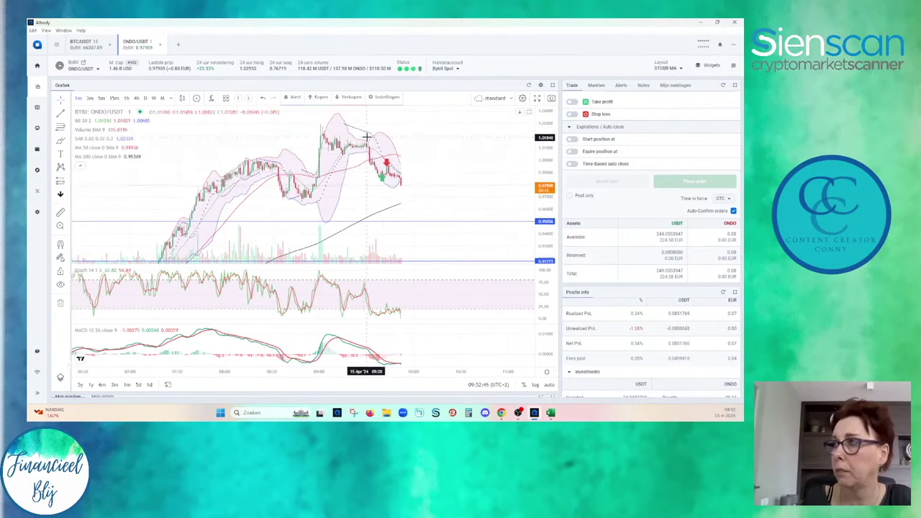
pyautogui.scroll(-1, 371, 169)
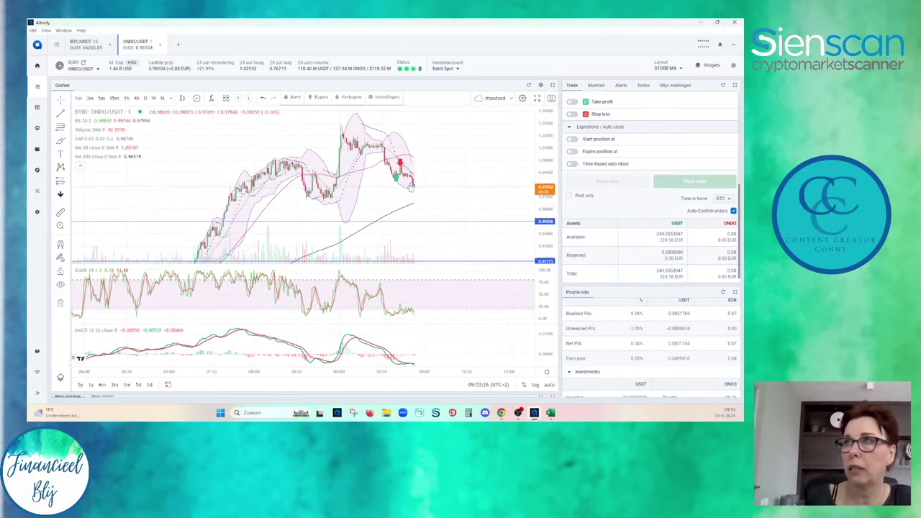
# Return to the Sienscan scanner and open the one-minute FET/USDT result in Altrady.
pyautogui.moveTo(501, 416)
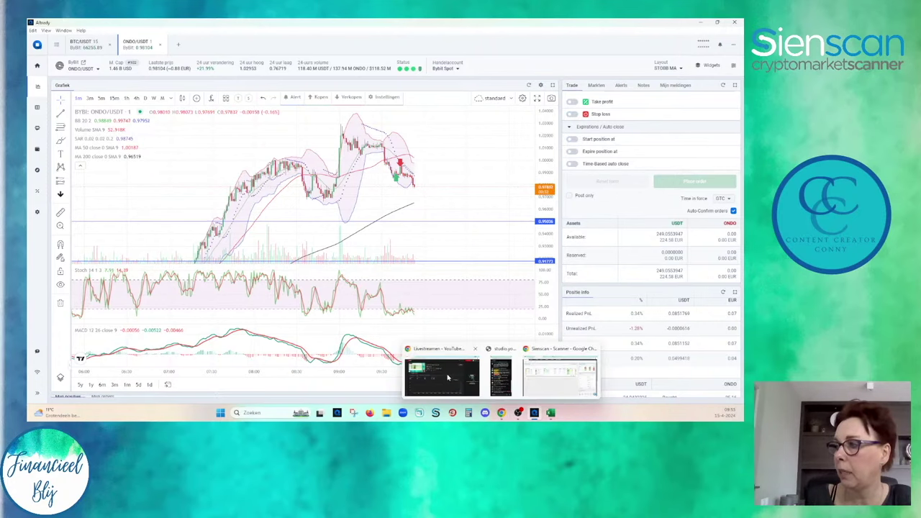
pyautogui.click(538, 384)
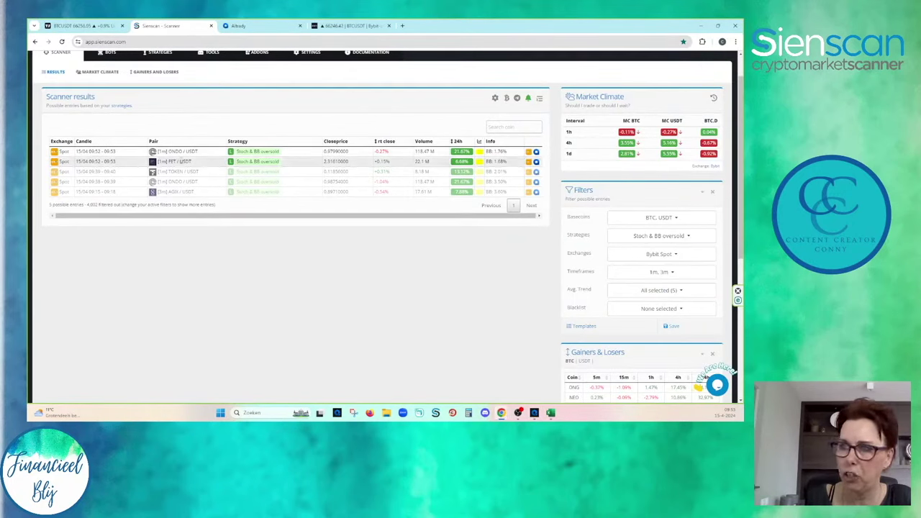
pyautogui.click(536, 161)
pyautogui.click(534, 371)
# Examine the longer FET/USDT price history and measure the height of the sideways price range around 04:00.
pyautogui.scroll(5, 504, 206)
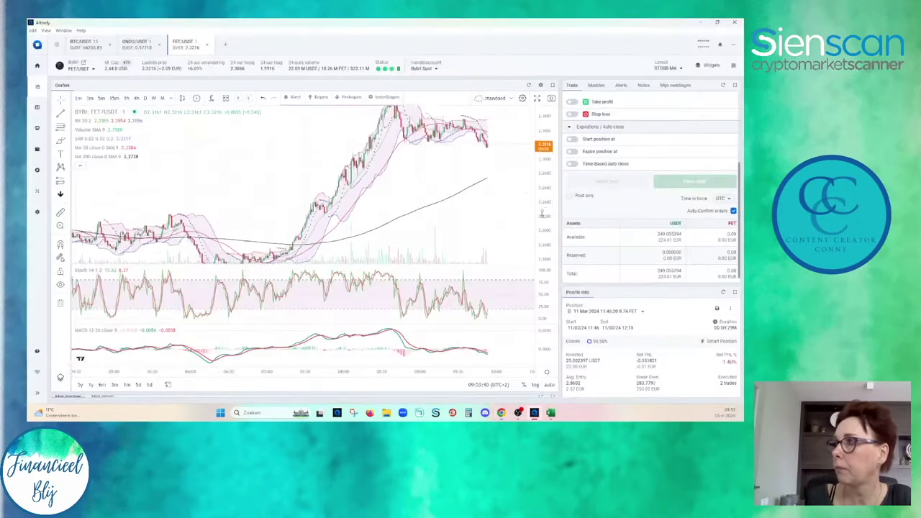
pyautogui.scroll(-8, 485, 209)
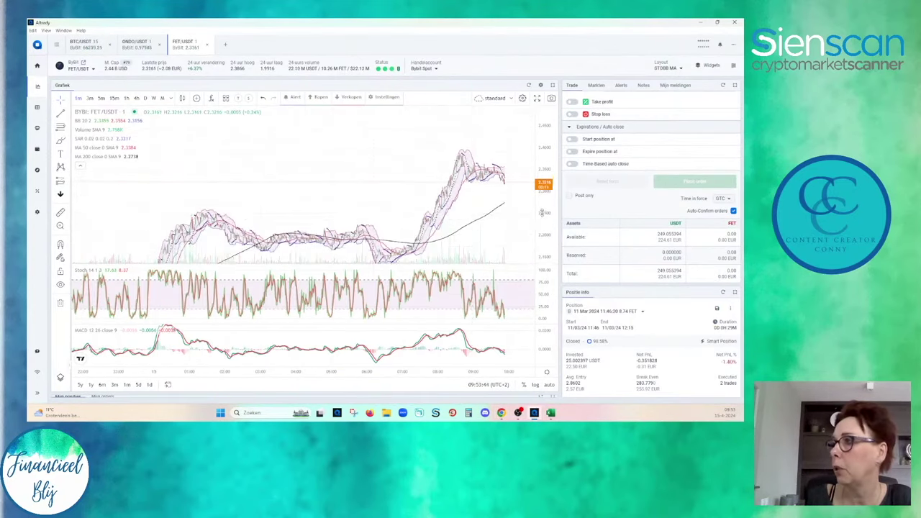
pyautogui.moveTo(331, 221); pyautogui.dragTo(323, 159)
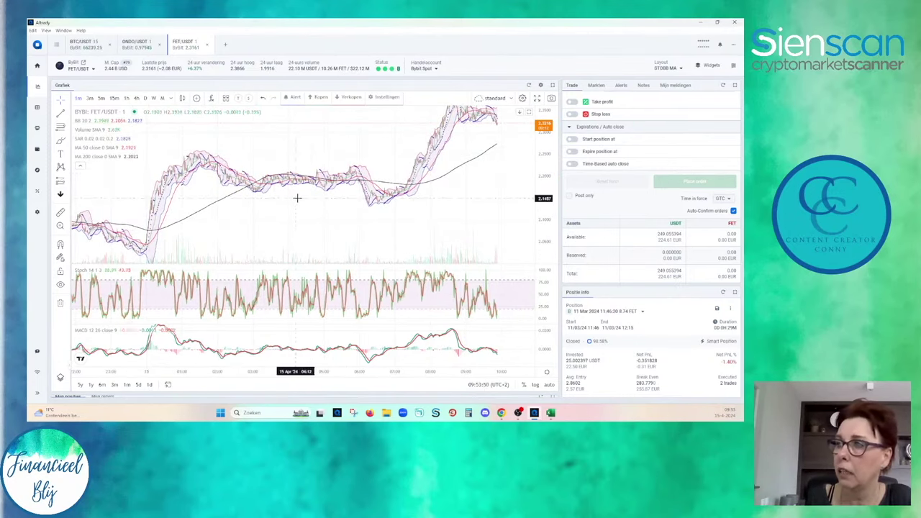
pyautogui.scroll(3, 441, 205)
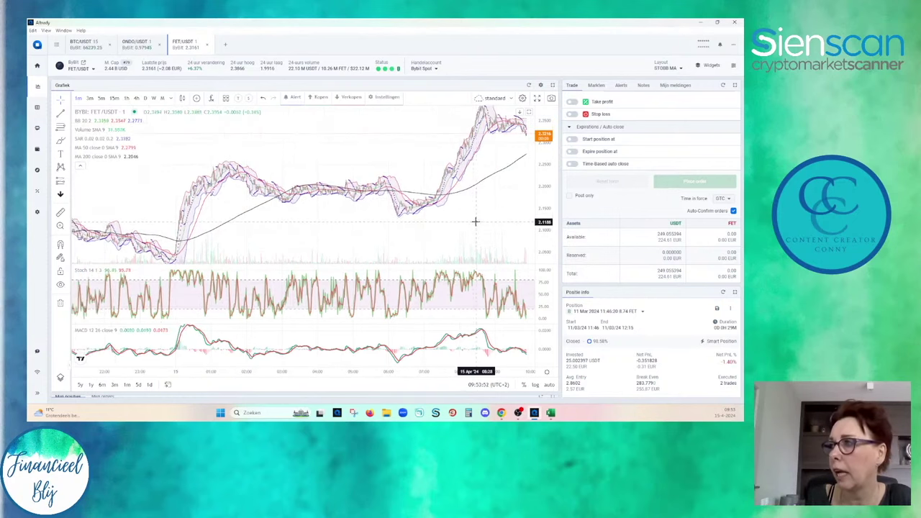
pyautogui.keyDown('shift'); pyautogui.click(248, 193); pyautogui.keyUp('shift')
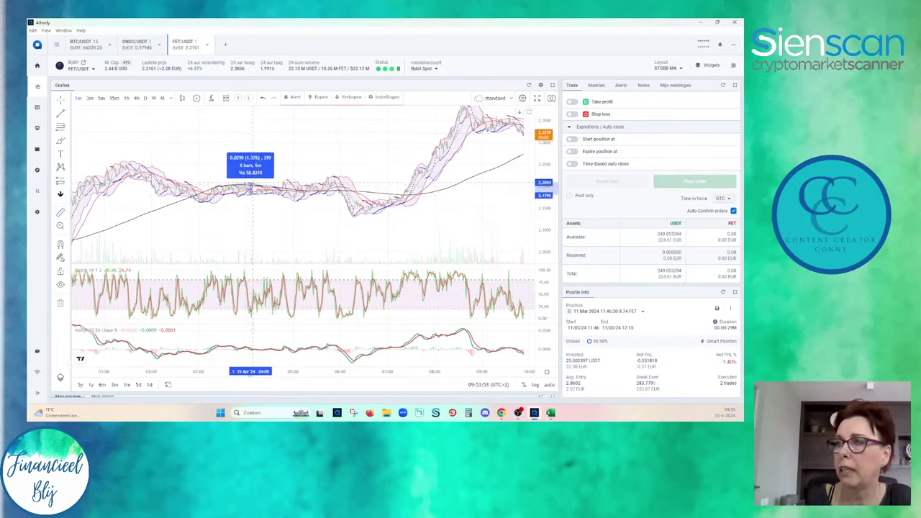
pyautogui.click(253, 186)
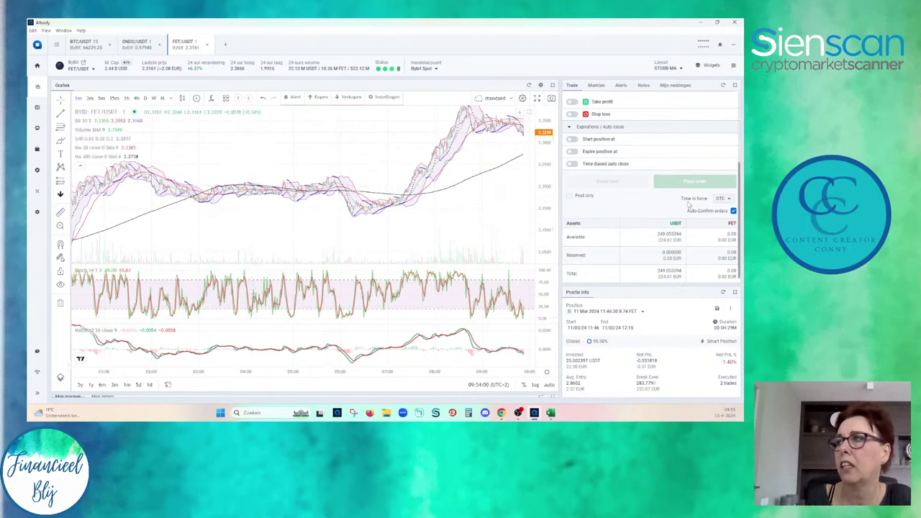
# Examine the recent FET/USDT candles and compare them with the one-minute ONDO/USDT chart around the closed trade.
pyautogui.scroll(4, 523, 187)
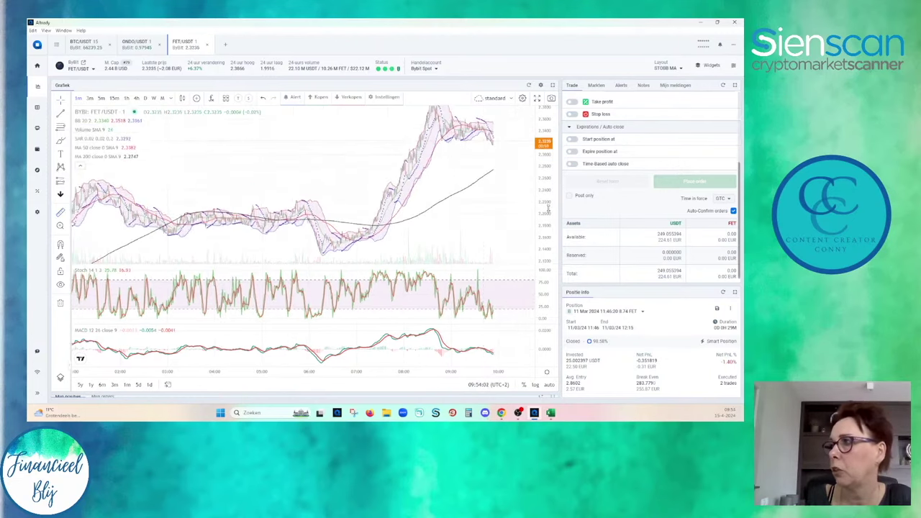
pyautogui.scroll(3, 489, 234)
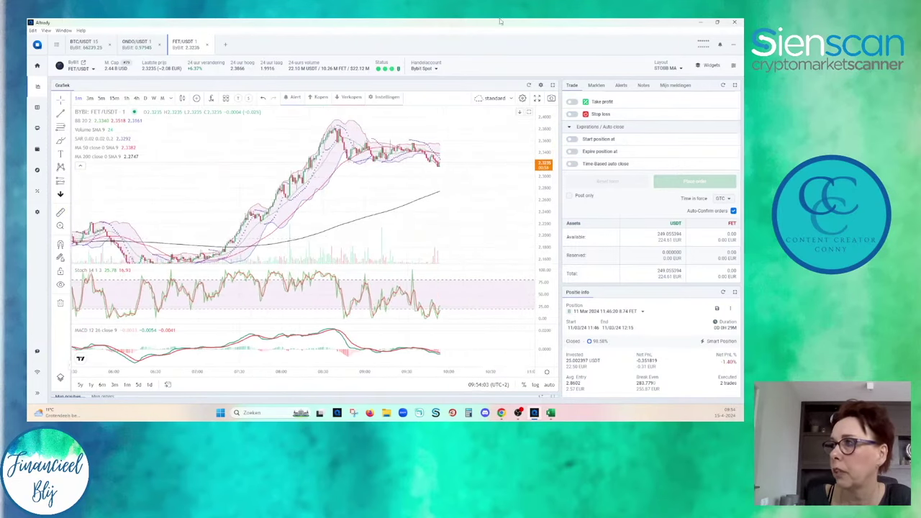
pyautogui.click(137, 45)
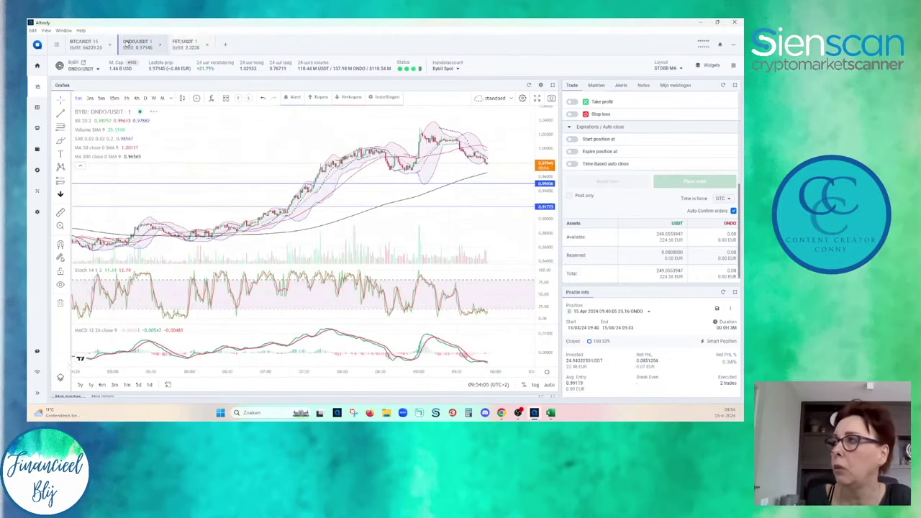
pyautogui.moveTo(494, 172); pyautogui.dragTo(424, 173)
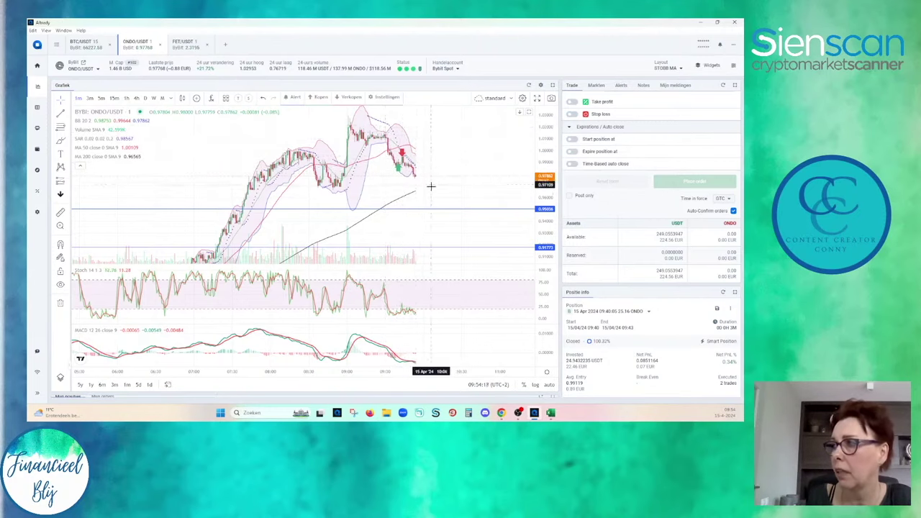
pyautogui.scroll(3, 460, 216)
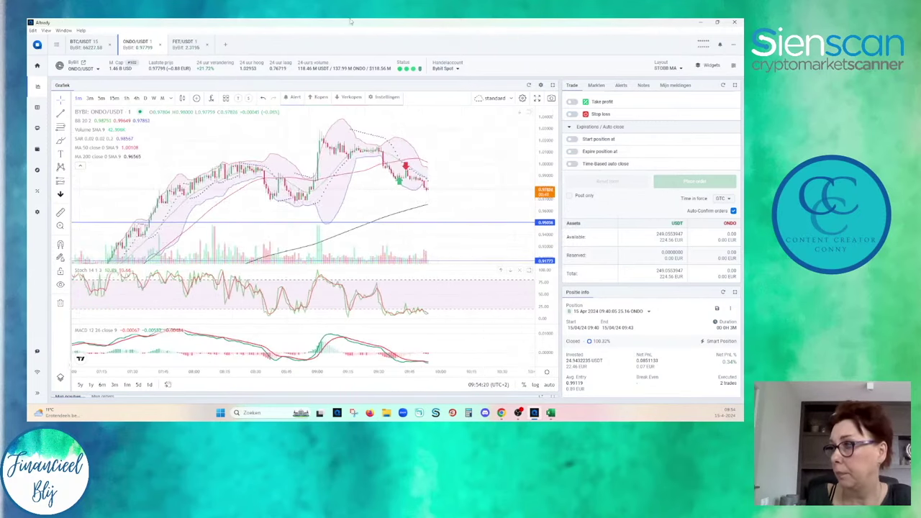
# Return to the FET/USDT chart and check the current Stoch & BB oversold results in the Sienscan scanner.
pyautogui.click(183, 43)
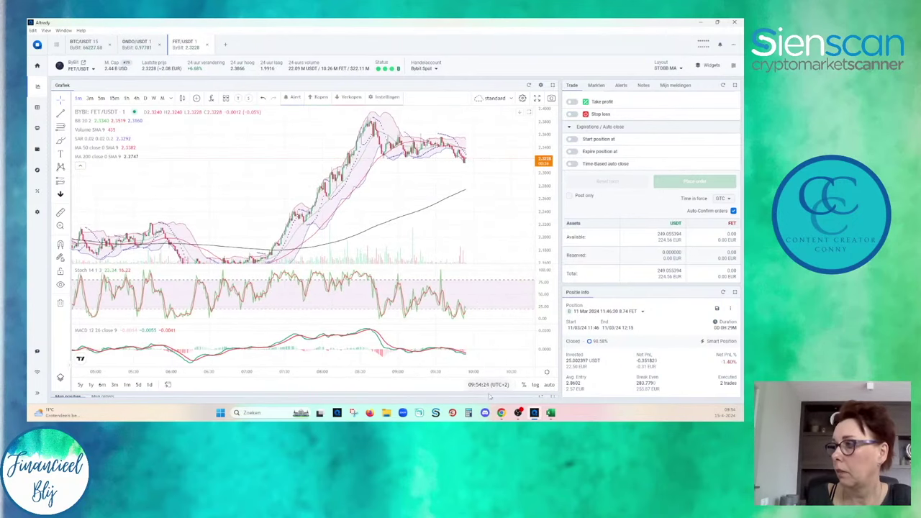
pyautogui.moveTo(502, 415)
pyautogui.click(542, 376)
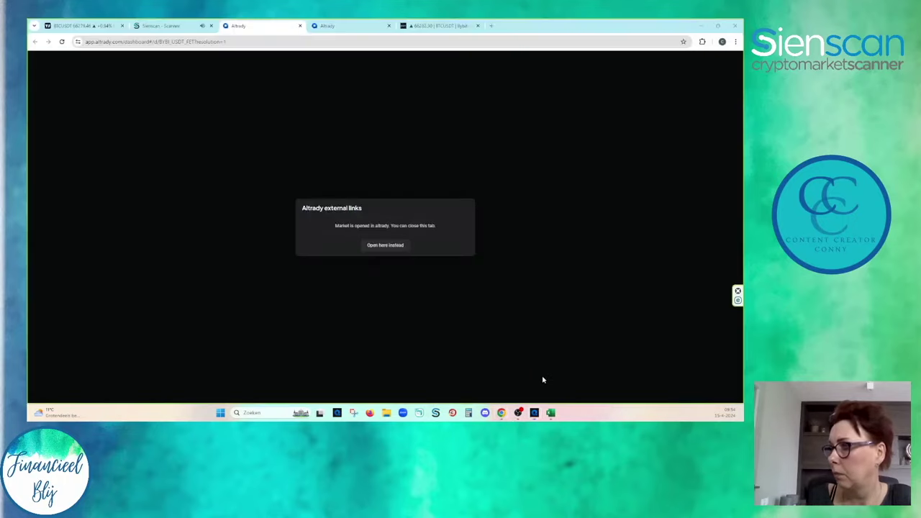
pyautogui.click(159, 26)
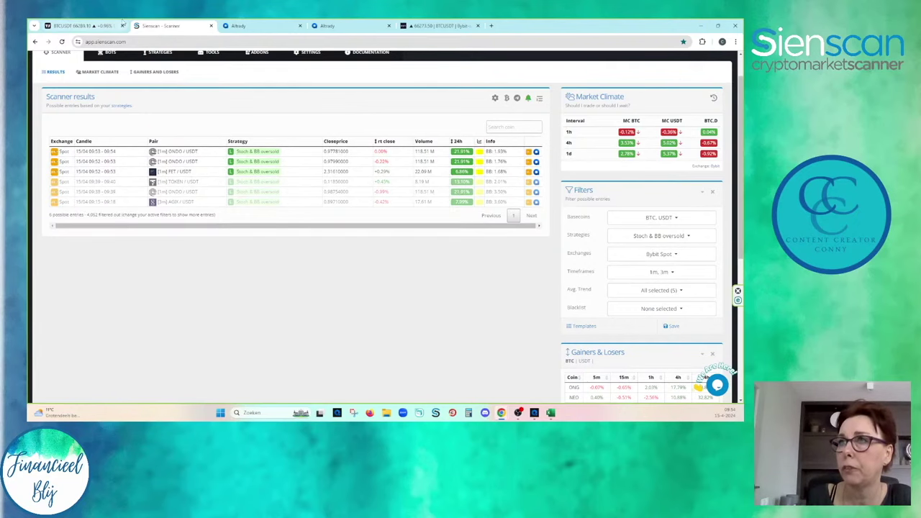
# Return to Altrady and measure FET/USDT's Bollinger Band height and the distance from the latest price up to the 50-period moving average.
pyautogui.click(534, 413)
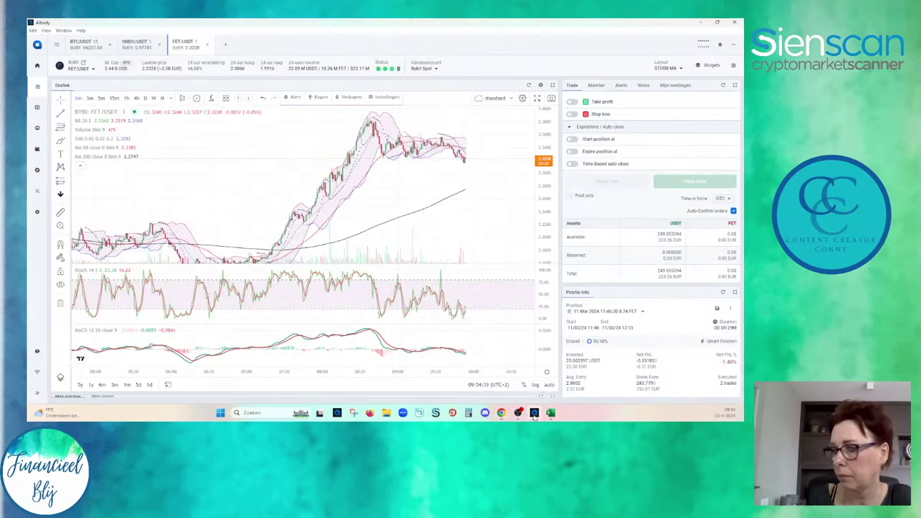
pyautogui.scroll(3, 501, 216)
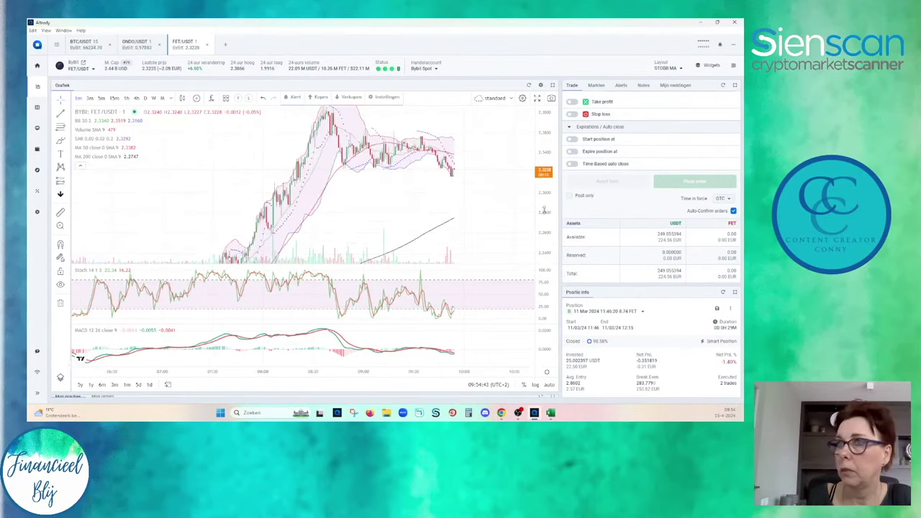
pyautogui.moveTo(492, 229); pyautogui.dragTo(460, 219)
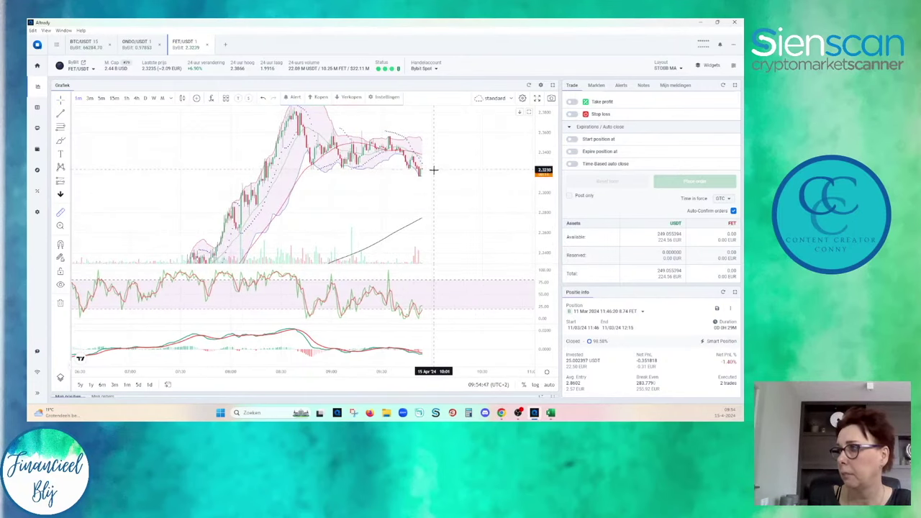
pyautogui.keyDown('shift'); pyautogui.click(440, 176); pyautogui.keyUp('shift')
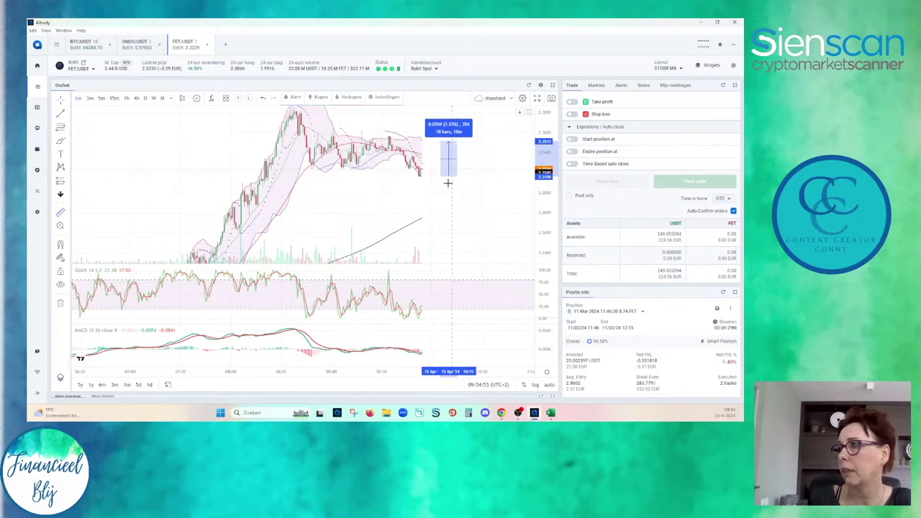
pyautogui.click(451, 171)
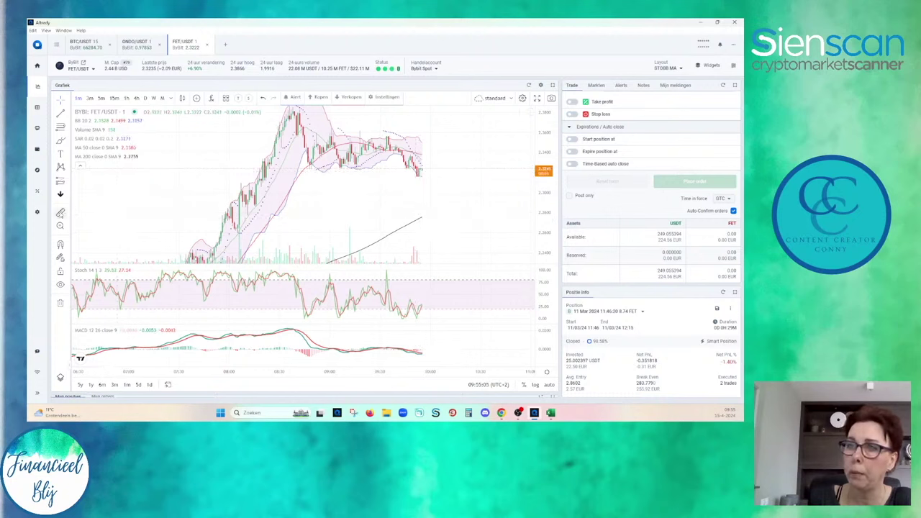
pyautogui.keyDown('shift'); pyautogui.click(420, 169); pyautogui.keyUp('shift')
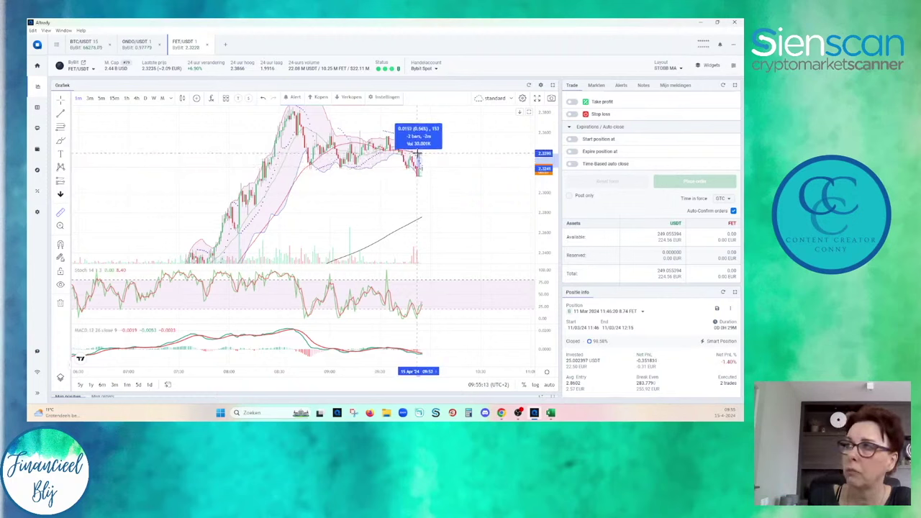
pyautogui.click(420, 151)
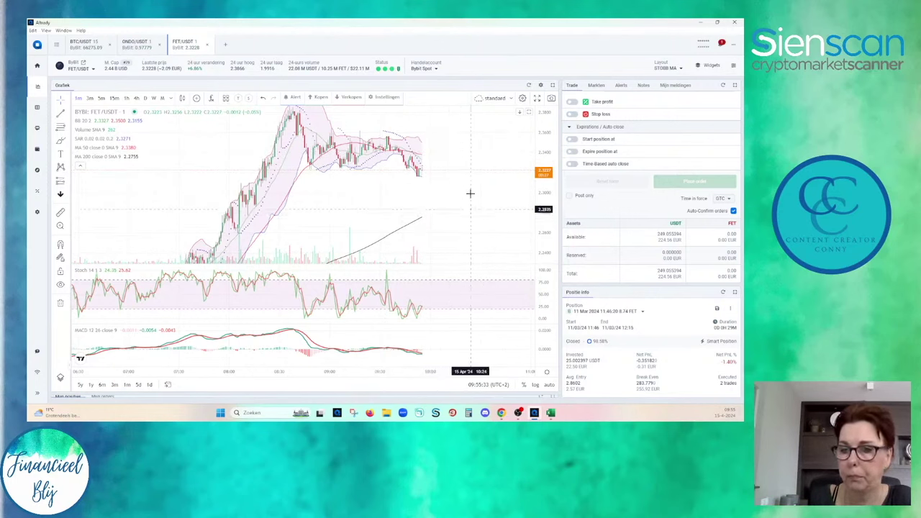
# Open the ONDO/USDT chart and measure the distance between the upper and lower Bollinger Bands beside the latest candle.
pyautogui.click(136, 43)
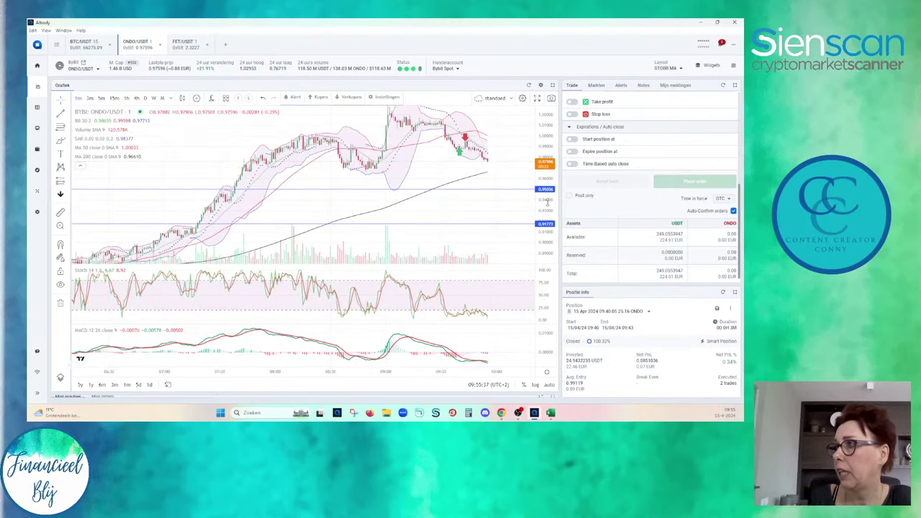
pyautogui.moveTo(495, 215); pyautogui.dragTo(440, 228)
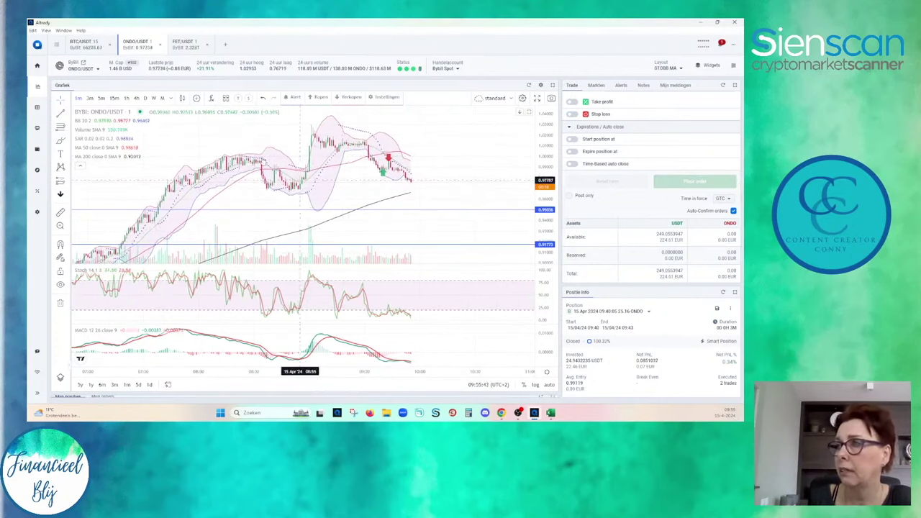
pyautogui.moveTo(432, 215); pyautogui.dragTo(469, 217)
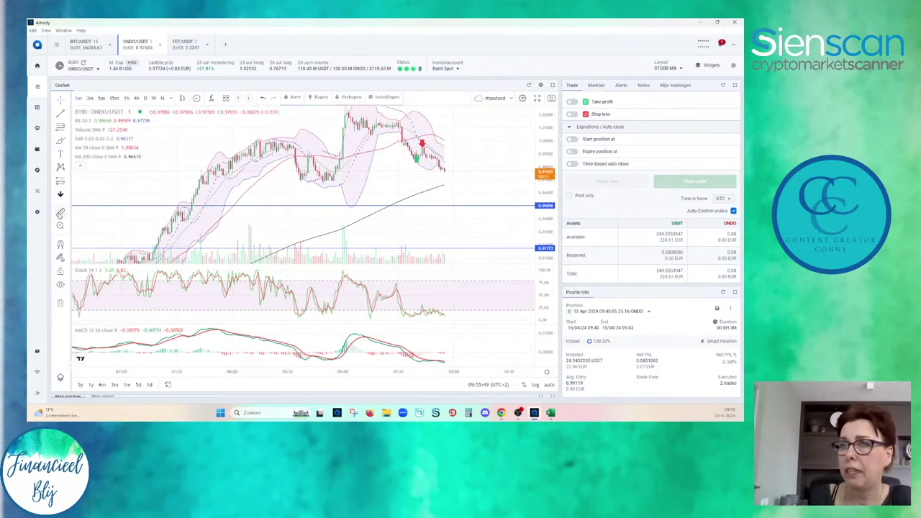
pyautogui.keyDown('shift'); pyautogui.click(464, 146); pyautogui.keyUp('shift')
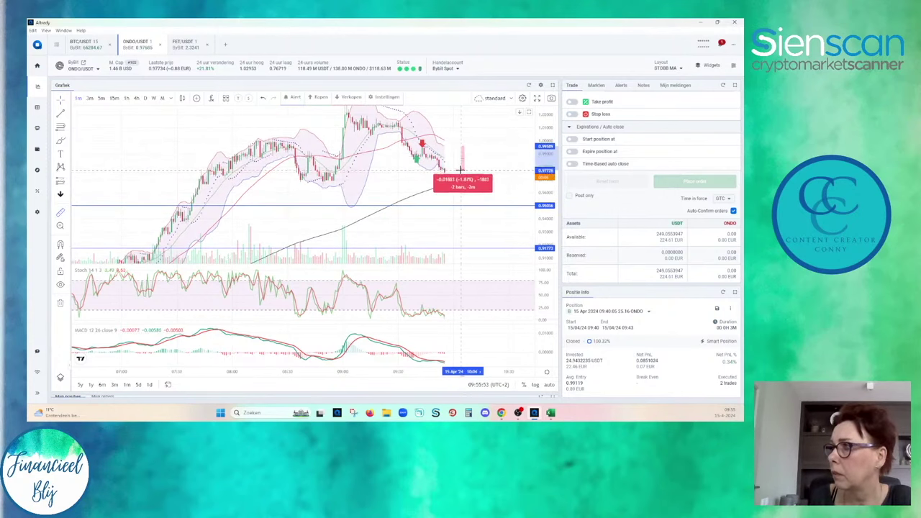
pyautogui.click(507, 146)
# Examine ONDO/USDT's earlier rise from about 05:00 and the latest price relative to the blue support lines and 200-period moving average.
pyautogui.scroll(-3, 497, 172)
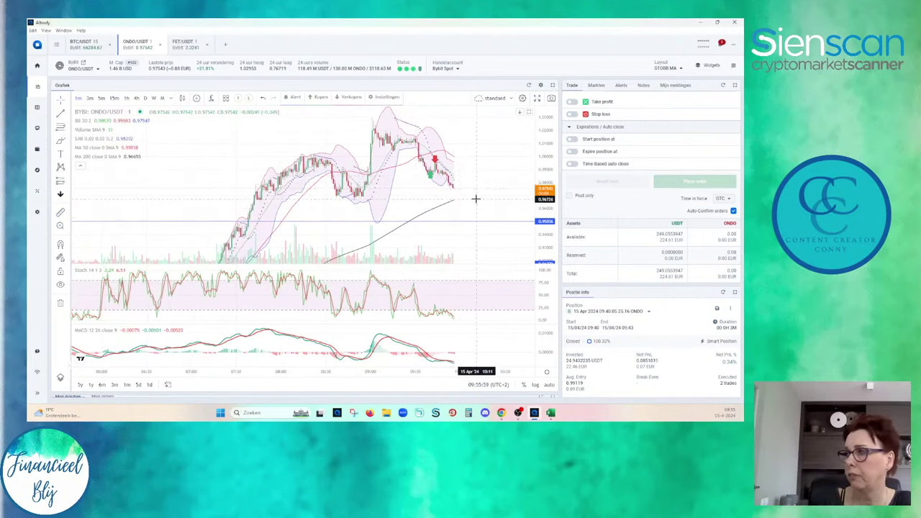
pyautogui.scroll(-2, 476, 198)
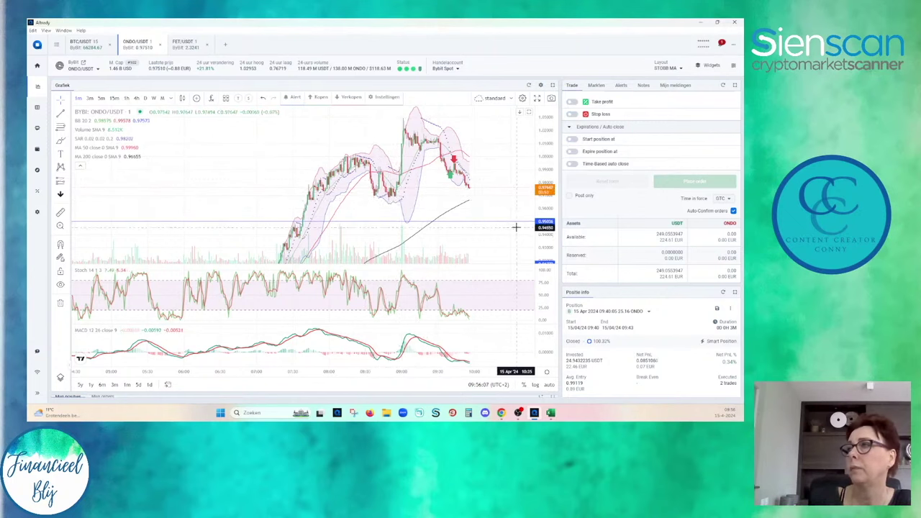
pyautogui.moveTo(510, 207); pyautogui.dragTo(475, 198)
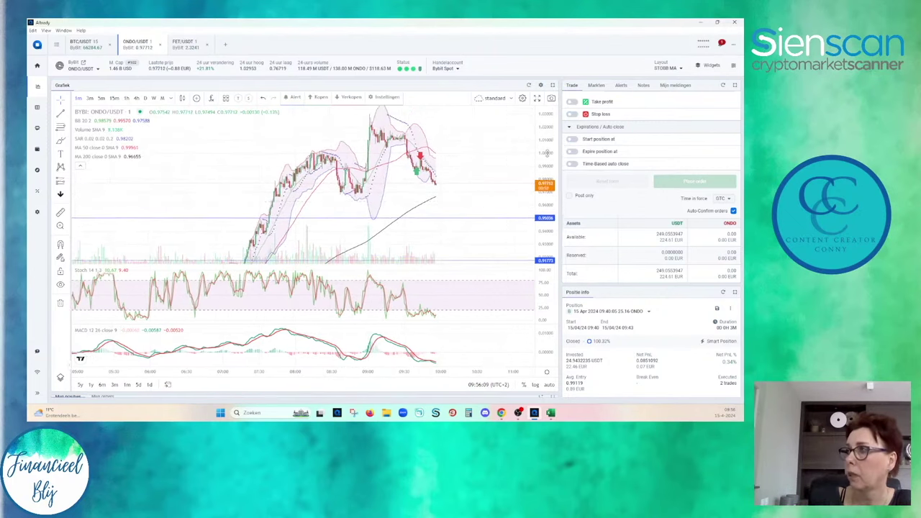
pyautogui.moveTo(547, 152); pyautogui.dragTo(545, 172)
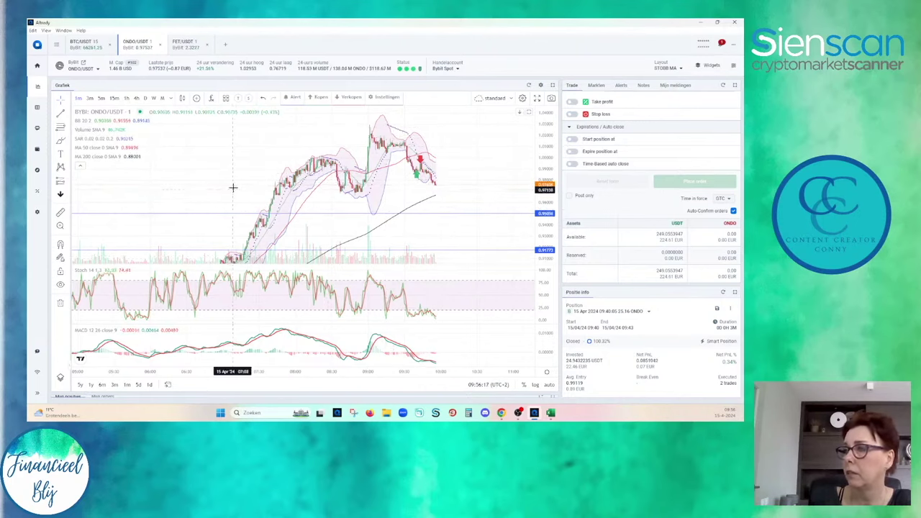
pyautogui.moveTo(233, 187); pyautogui.dragTo(262, 180)
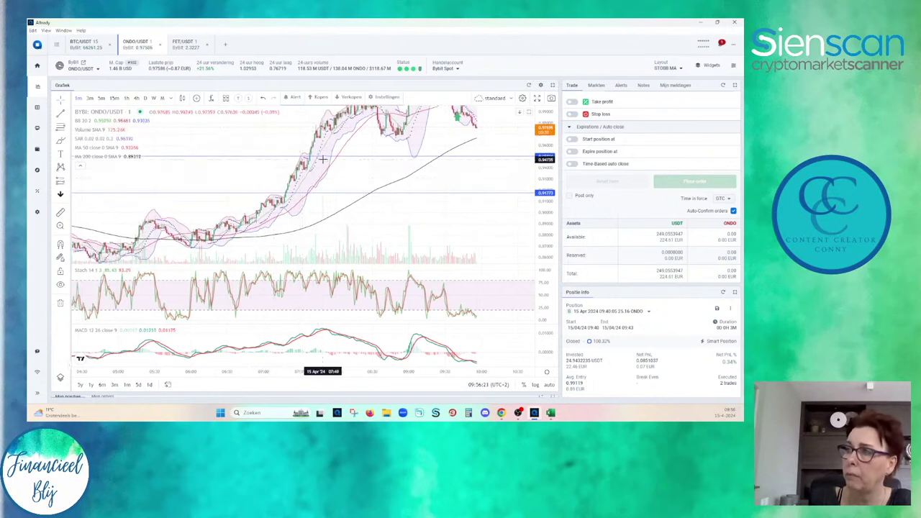
pyautogui.moveTo(376, 148); pyautogui.dragTo(344, 195)
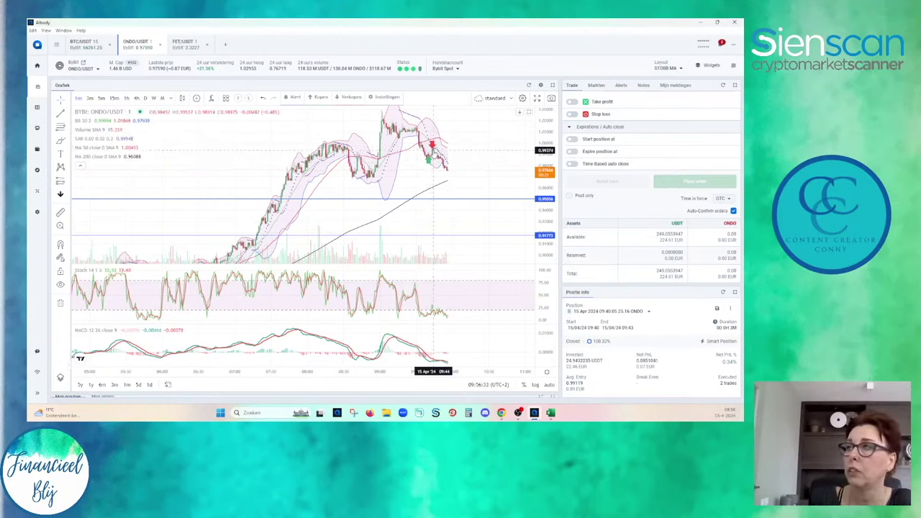
# Inspect the candles around the closed ONDO/USDT trade's buy and sell markers in close-up and in their wider context.
pyautogui.scroll(3, 425, 152)
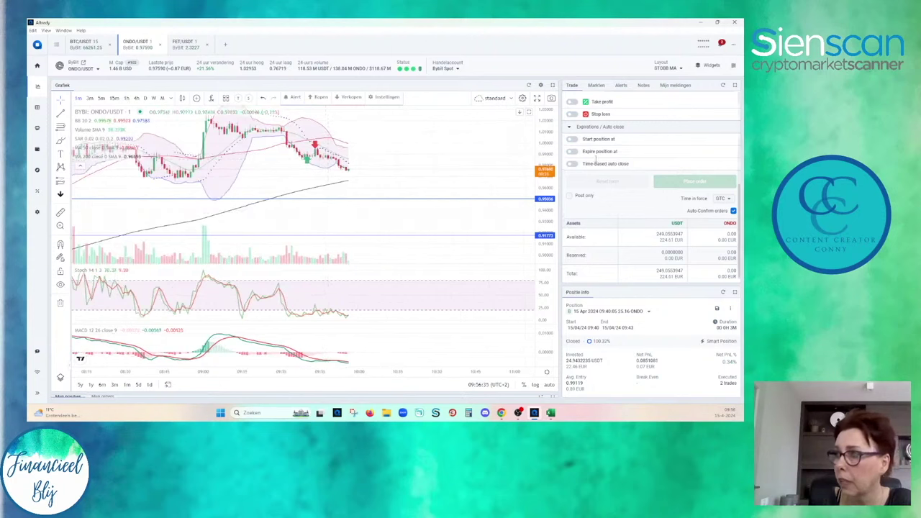
pyautogui.moveTo(550, 173); pyautogui.dragTo(555, 157)
pyautogui.scroll(3, 410, 170)
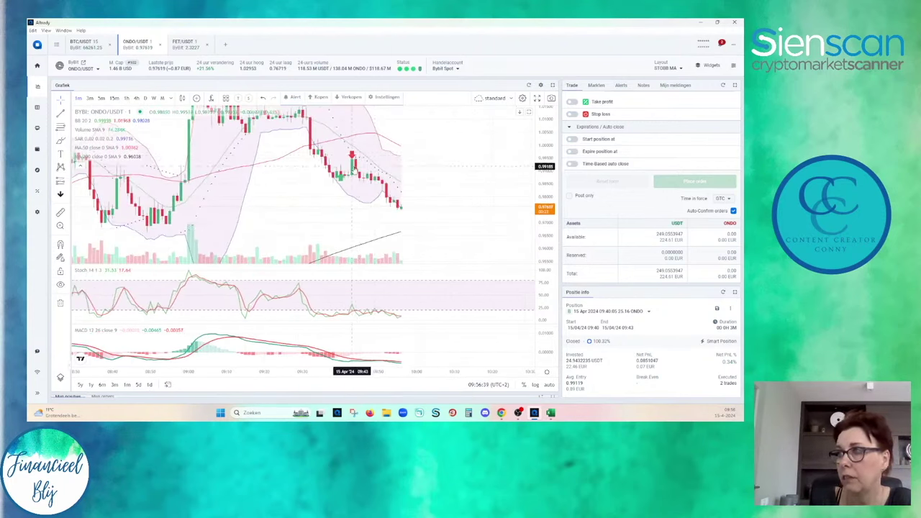
pyautogui.scroll(-3, 477, 160)
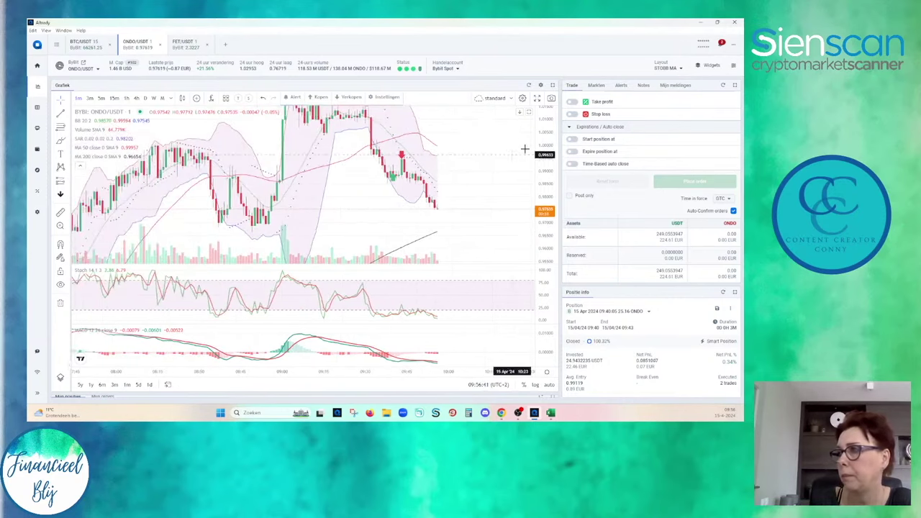
pyautogui.scroll(-3, 453, 158)
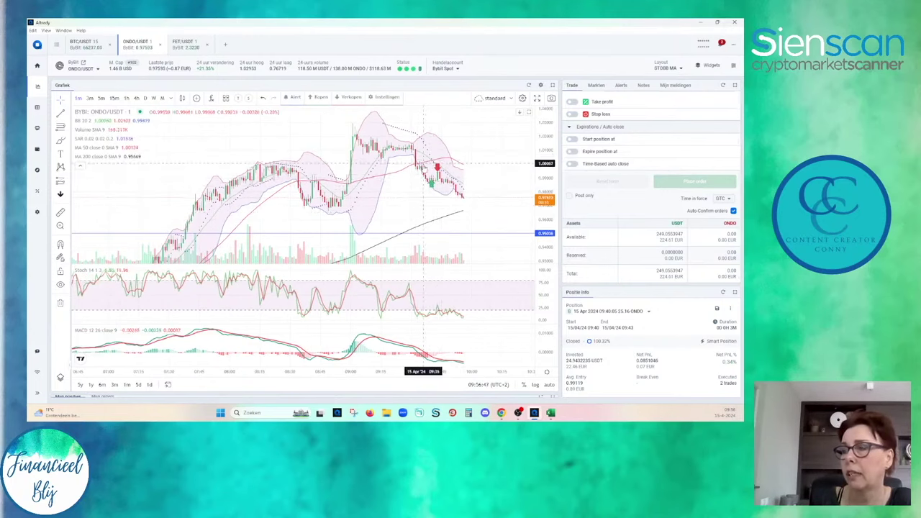
# Examine the ongoing ONDO/USDT decline after the closed trade against the Bollinger Bands, Stochastic and MACD.
pyautogui.moveTo(493, 218); pyautogui.dragTo(469, 219)
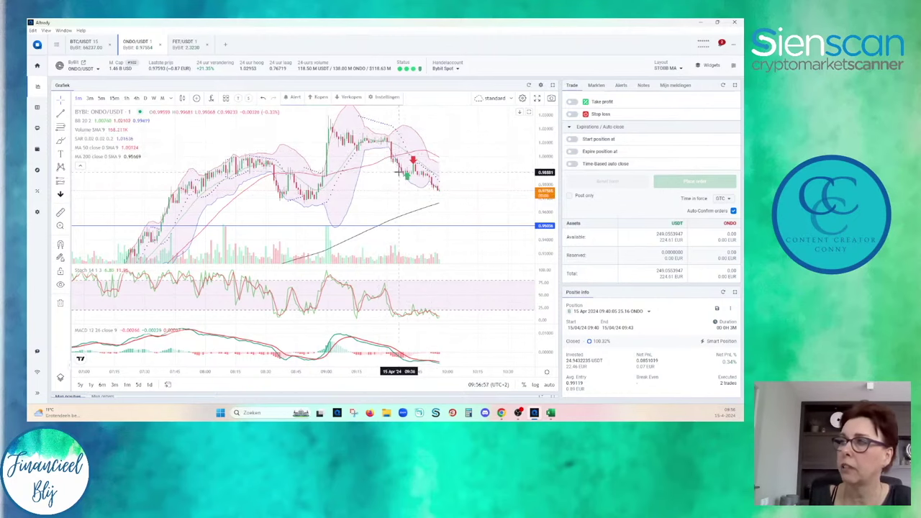
pyautogui.scroll(-2, 397, 171)
pyautogui.scroll(-1, 342, 167)
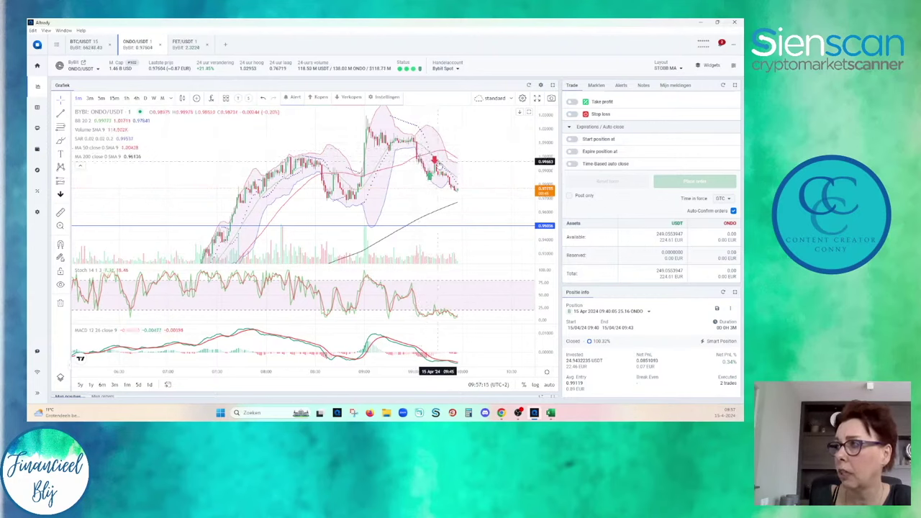
pyautogui.moveTo(458, 183); pyautogui.dragTo(440, 179)
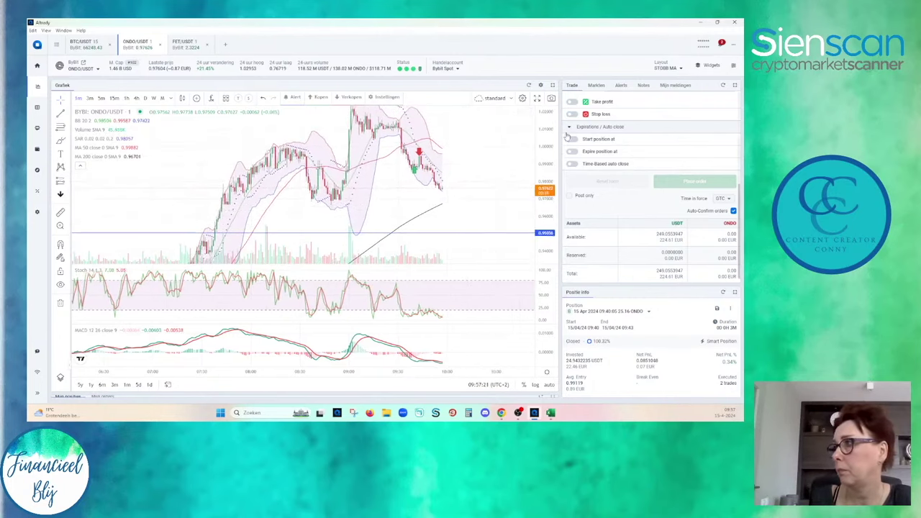
pyautogui.moveTo(545, 133); pyautogui.dragTo(440, 193)
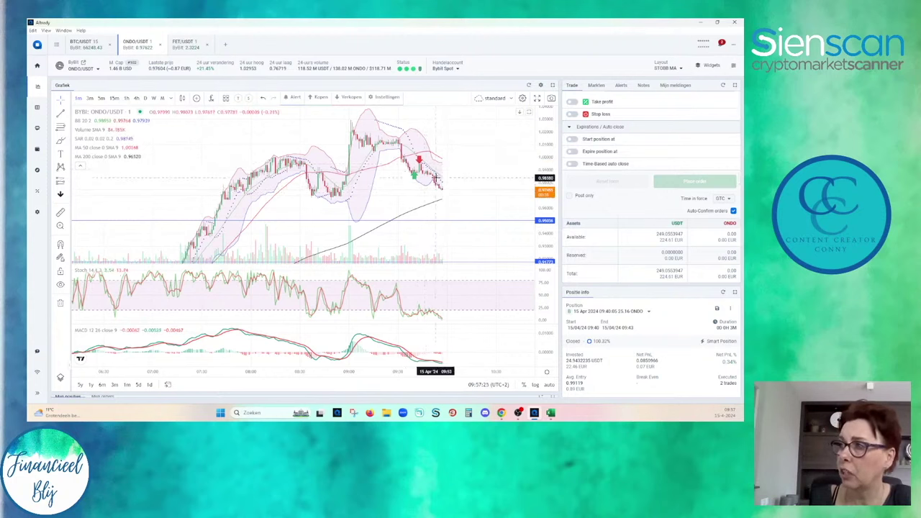
pyautogui.scroll(3, 367, 151)
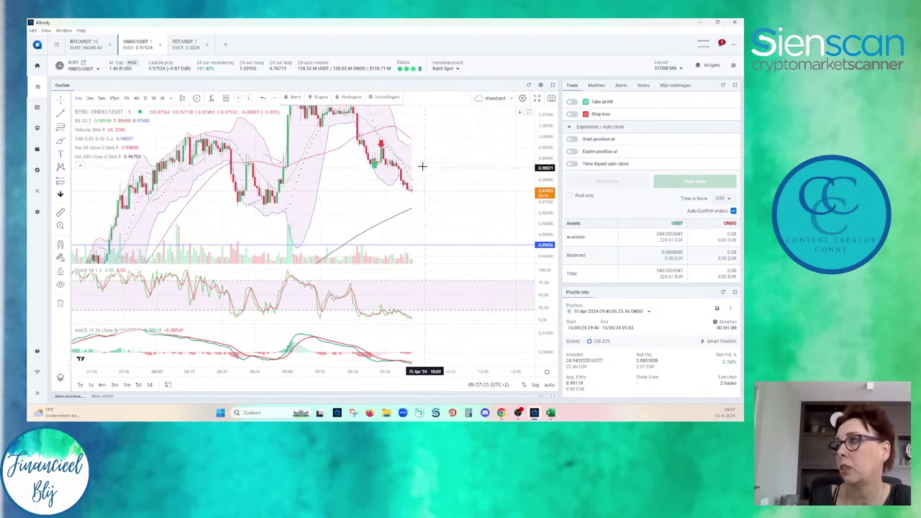
pyautogui.doubleClick(552, 157)
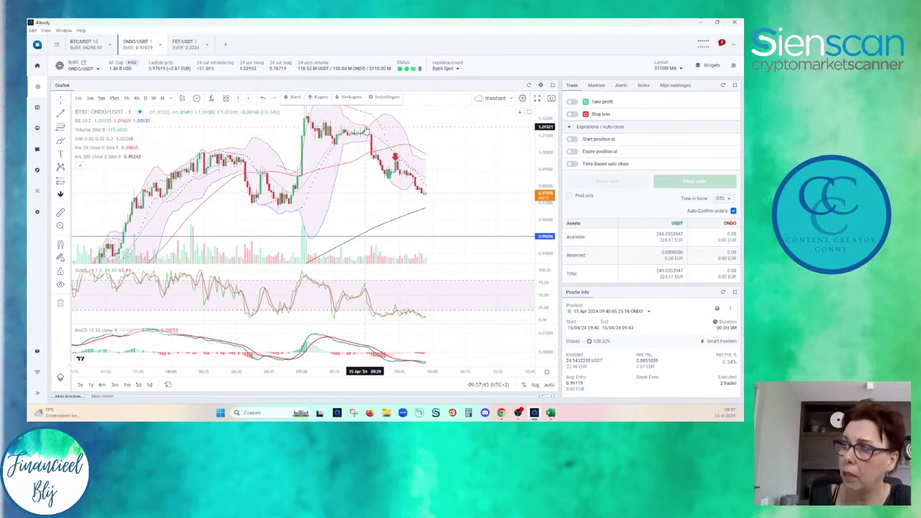
# Measure ONDO/USDT's decline from the peak candle shortly after 09:00 to the latest candle, then clear the measurement.
pyautogui.moveTo(494, 156); pyautogui.dragTo(502, 179)
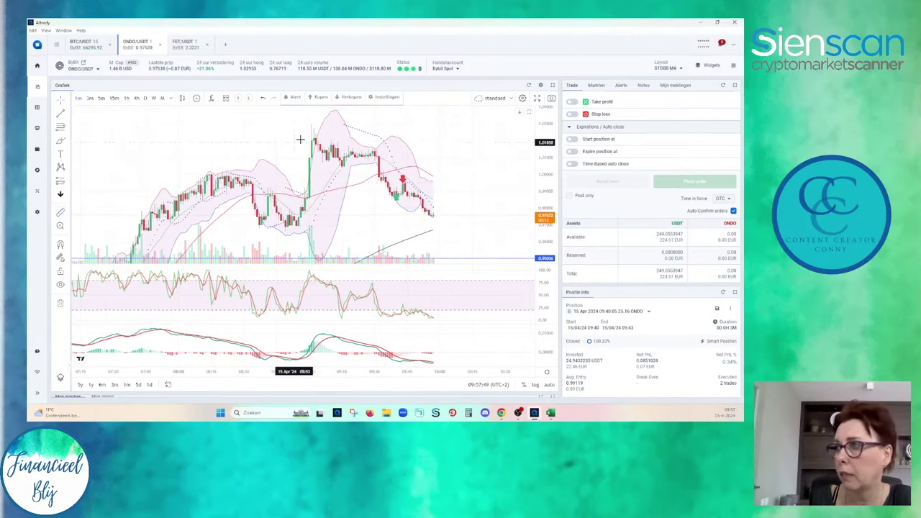
pyautogui.moveTo(313, 137); pyautogui.dragTo(432, 215)
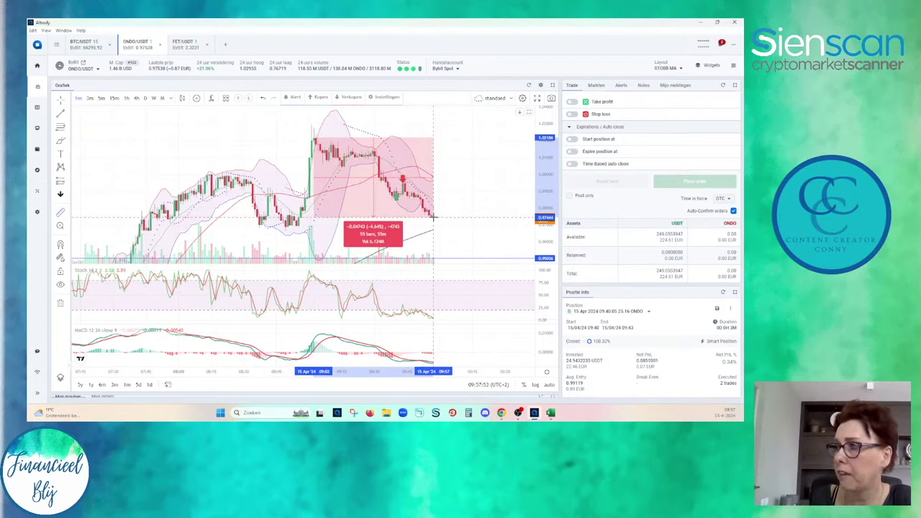
pyautogui.moveTo(433, 216); pyautogui.dragTo(433, 215)
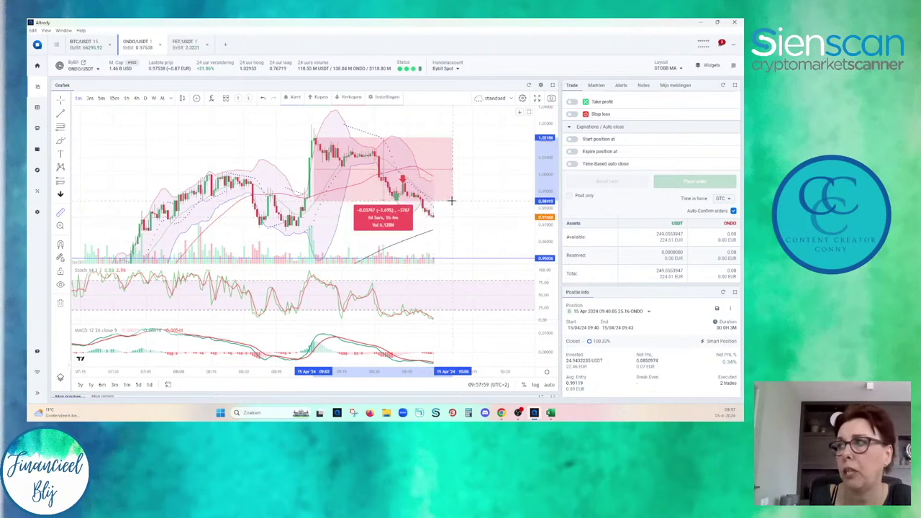
pyautogui.scroll(-3, 472, 187)
pyautogui.moveTo(511, 236); pyautogui.dragTo(488, 237)
# Switch to the Sienscan scanner results and open the 3-minute BLUR/USDT Stoch & BB oversold signal in Altrady.
pyautogui.moveTo(501, 415)
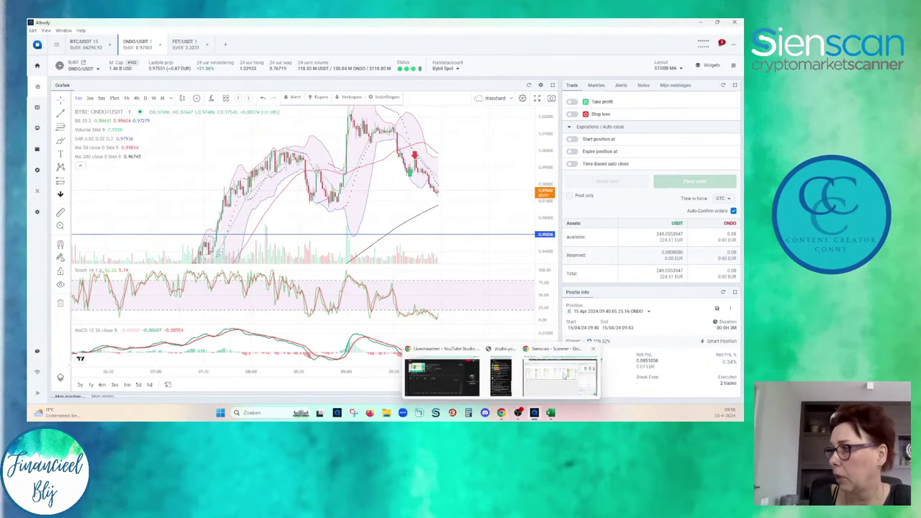
pyautogui.click(564, 374)
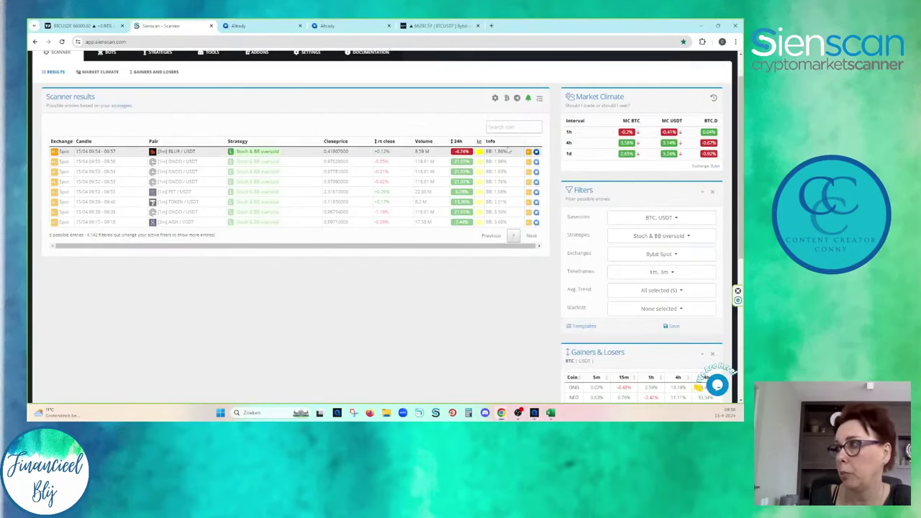
pyautogui.click(536, 154)
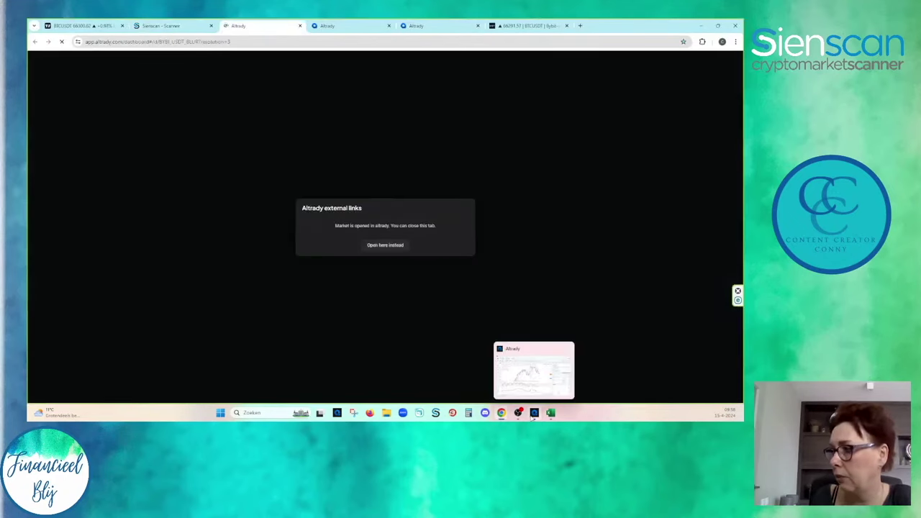
pyautogui.click(535, 413)
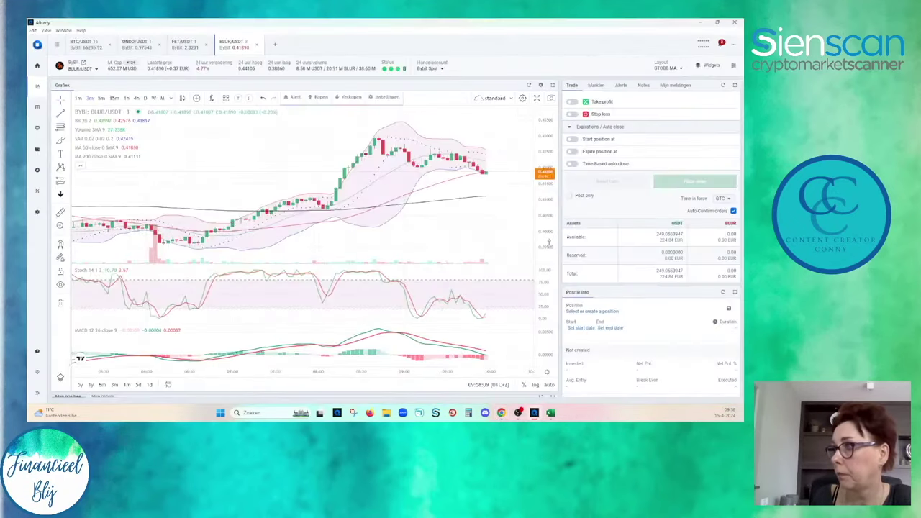
# Examine BLUR/USDT's 3-minute price swings since 14 April against the Bollinger Bands and 200-period moving average.
pyautogui.scroll(3, 503, 204)
pyautogui.scroll(-3, 499, 212)
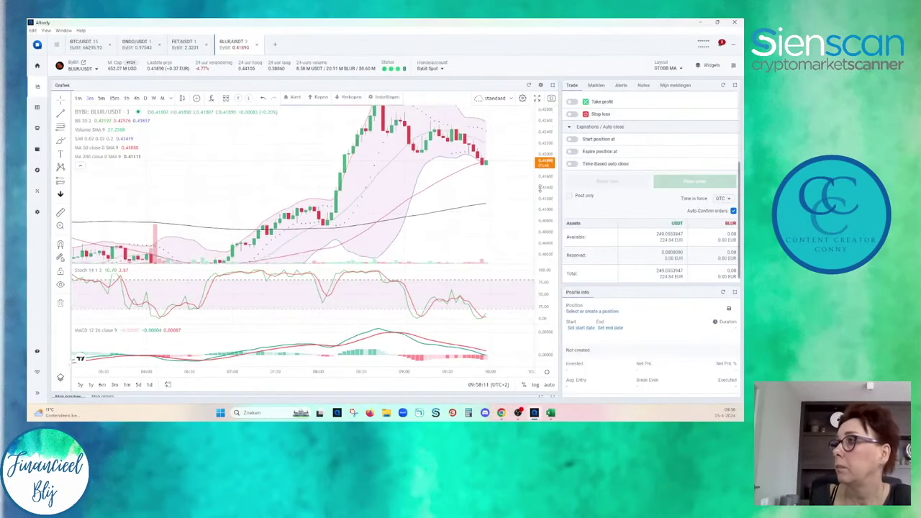
pyautogui.scroll(-5, 496, 232)
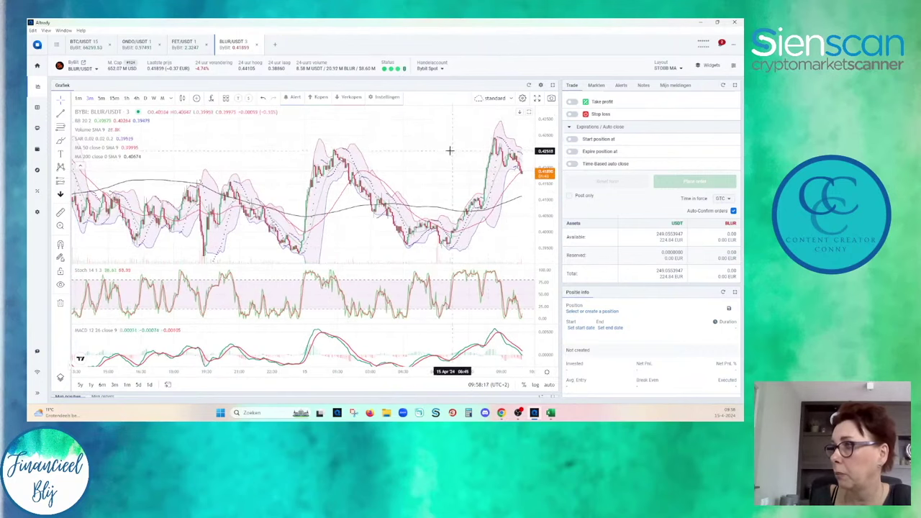
pyautogui.moveTo(452, 150); pyautogui.dragTo(373, 141)
pyautogui.scroll(-3, 348, 161)
pyautogui.scroll(3, 349, 161)
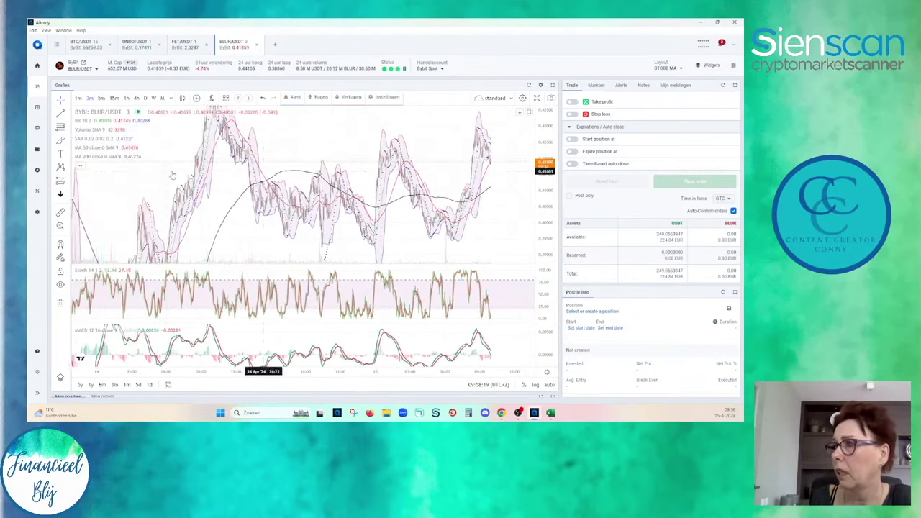
pyautogui.scroll(2, 460, 262)
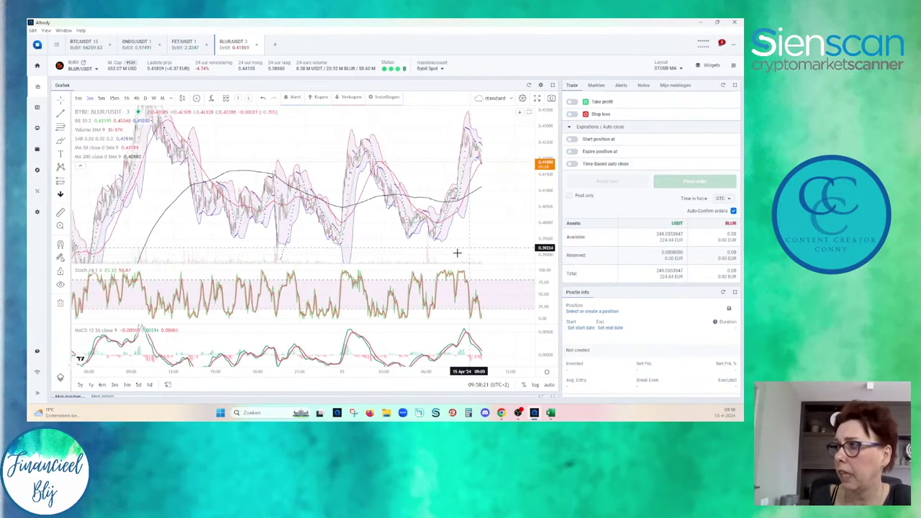
# Measure the vertical price range from BLUR/USDT's recent high zone down to its preceding lows, then clear the measurement.
pyautogui.click(62, 212)
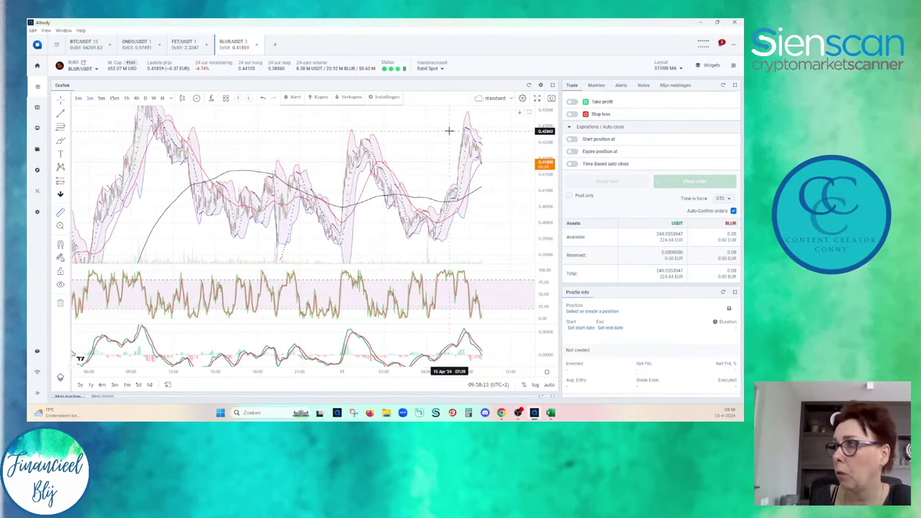
pyautogui.moveTo(484, 128); pyautogui.dragTo(477, 238)
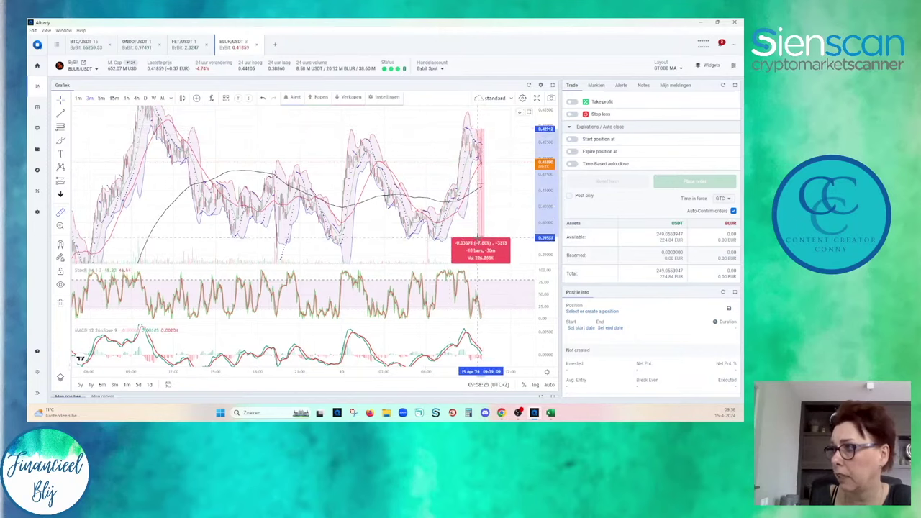
pyautogui.click(504, 213)
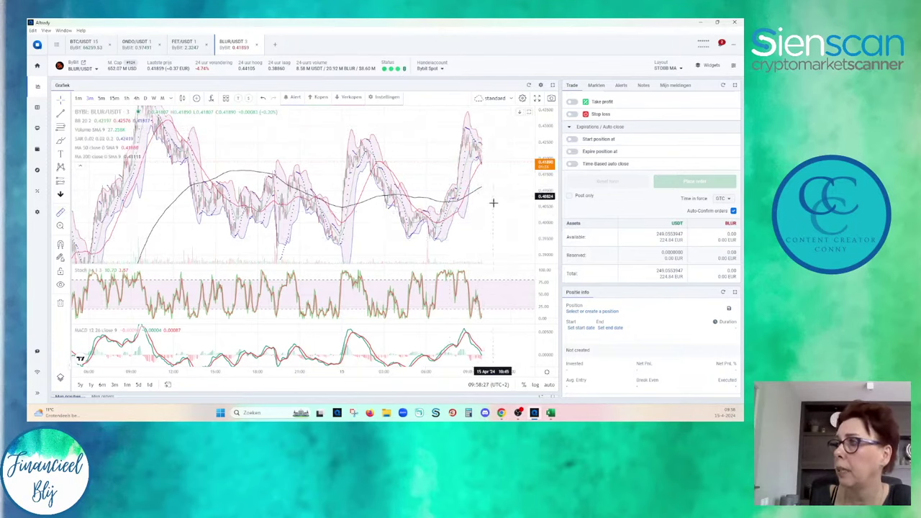
# Examine BLUR/USDT's latest pullback against the lower Bollinger Band, 50-period moving average, Stochastic and MACD, in close-up and wider context.
pyautogui.scroll(5, 461, 248)
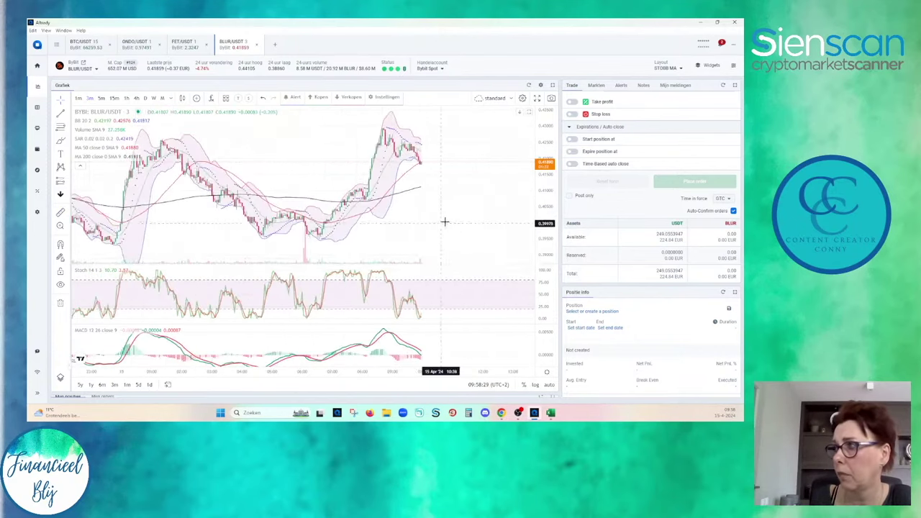
pyautogui.scroll(2, 495, 231)
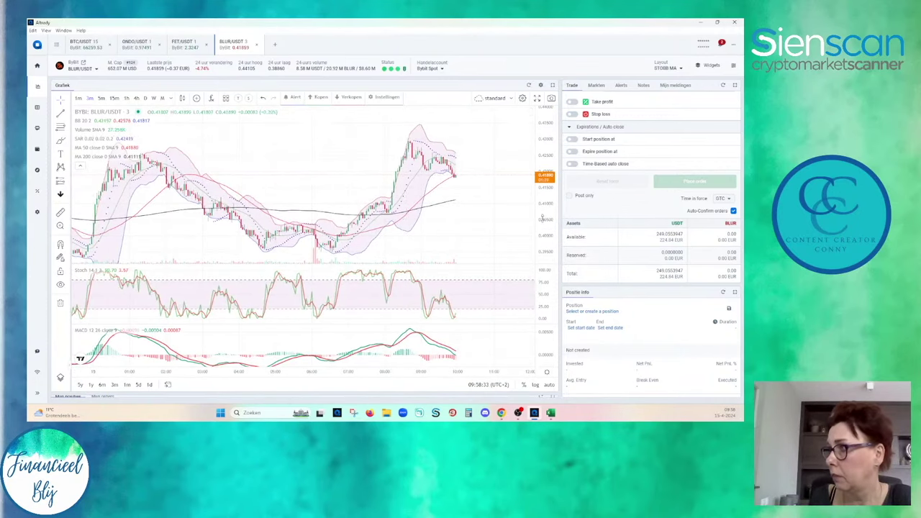
pyautogui.moveTo(542, 218); pyautogui.dragTo(479, 158)
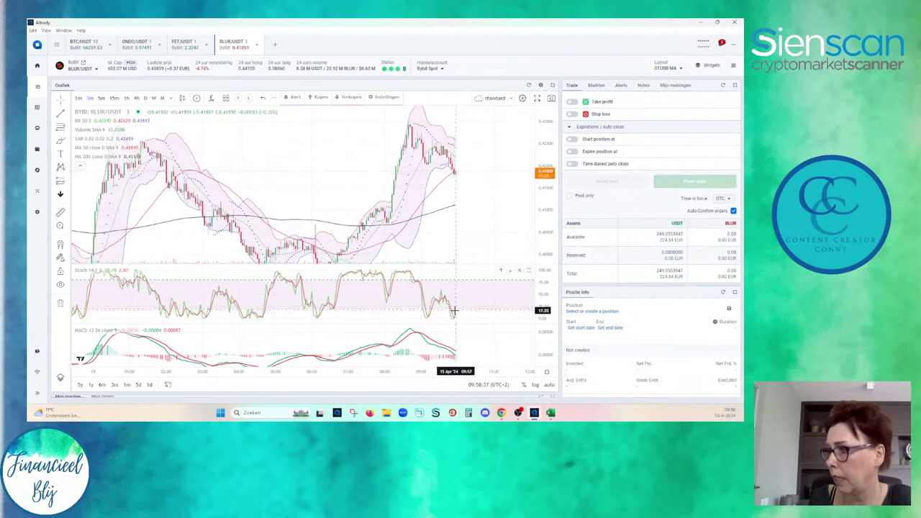
pyautogui.scroll(2, 454, 312)
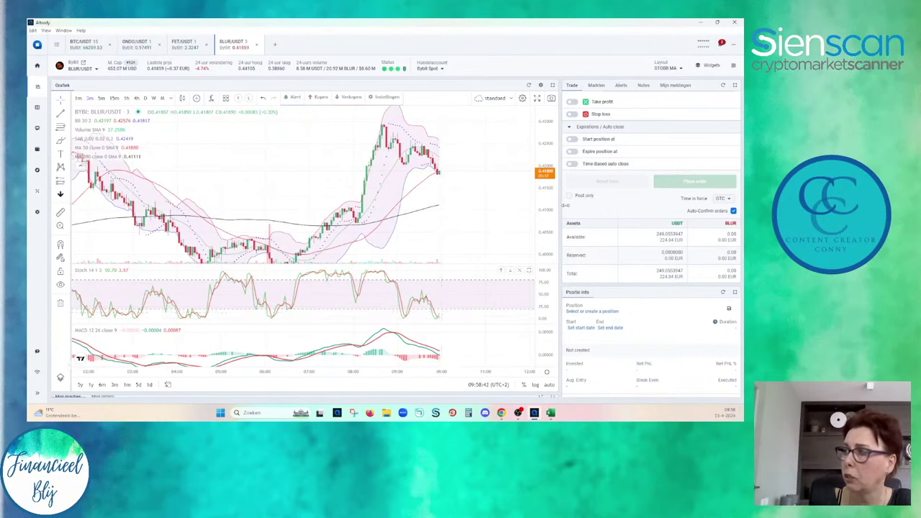
pyautogui.scroll(-2, 508, 230)
pyautogui.scroll(-4, 508, 229)
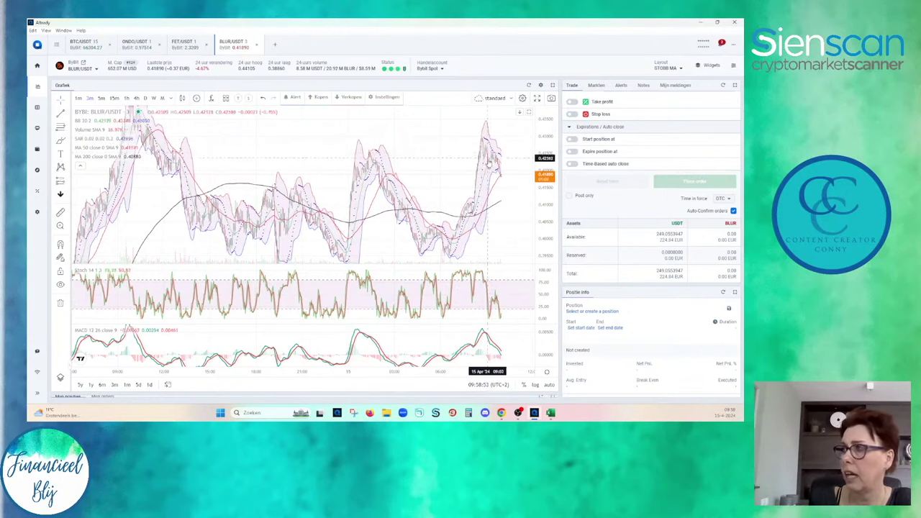
pyautogui.scroll(5, 520, 232)
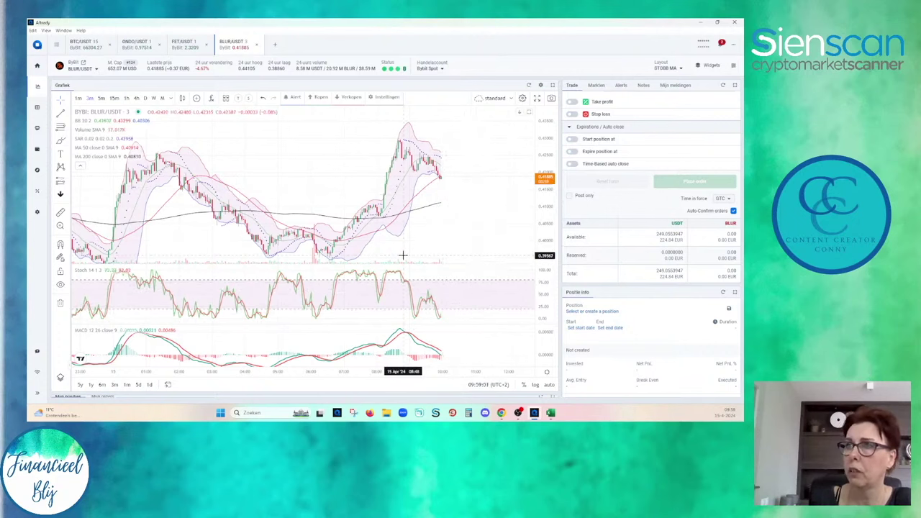
pyautogui.scroll(-3, 403, 256)
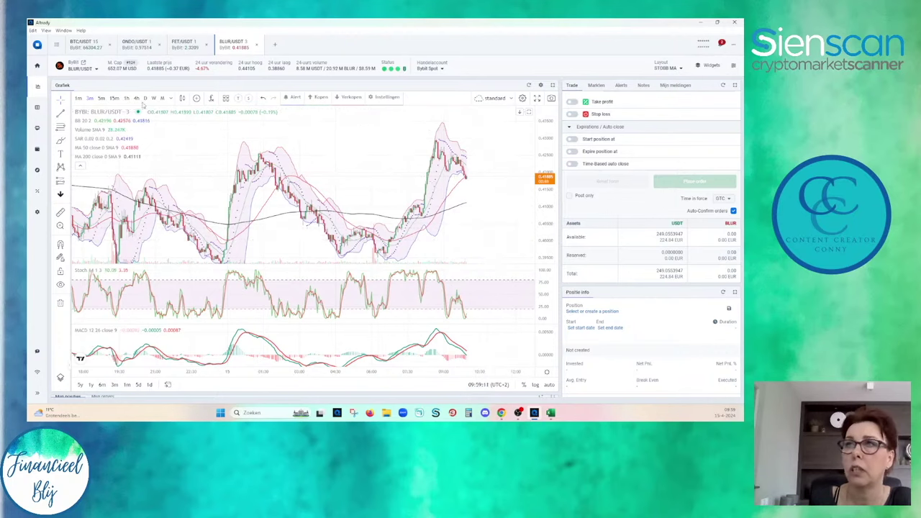
pyautogui.scroll(-1, 367, 144)
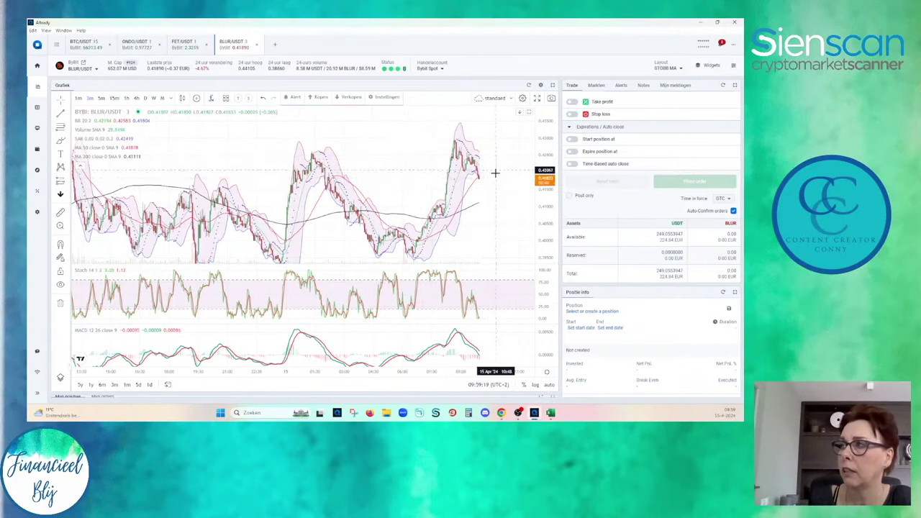
# Open the 15-minute BTC/USDT chart and examine the latest rise relative to the 200-period moving average and the blue line at 67334.63.
pyautogui.click(81, 46)
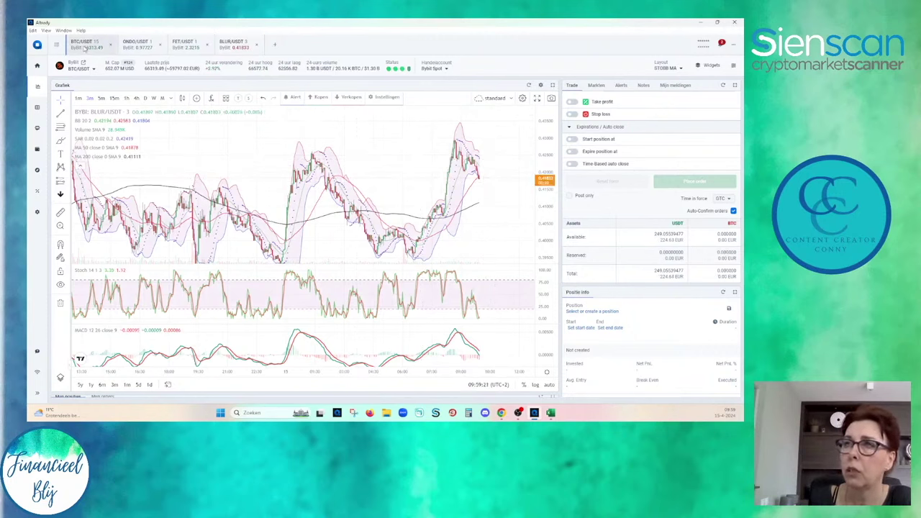
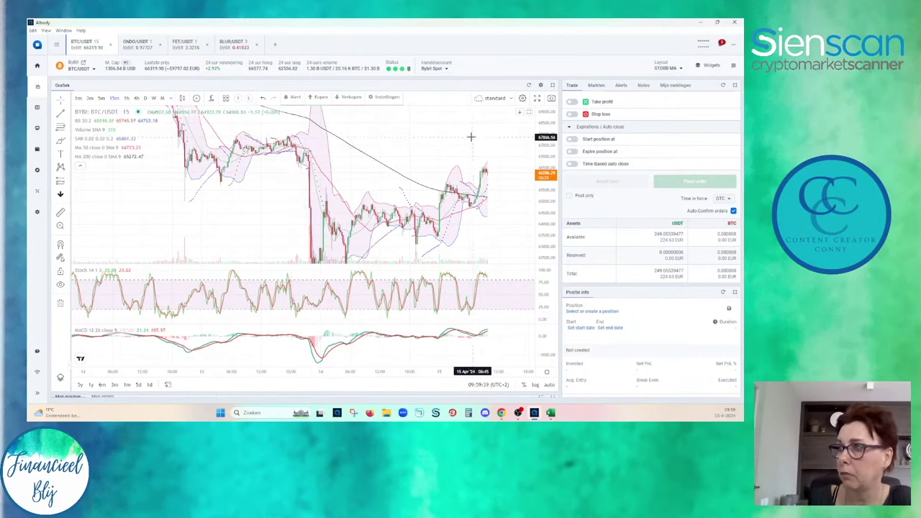
pyautogui.scroll(-3, 280, 144)
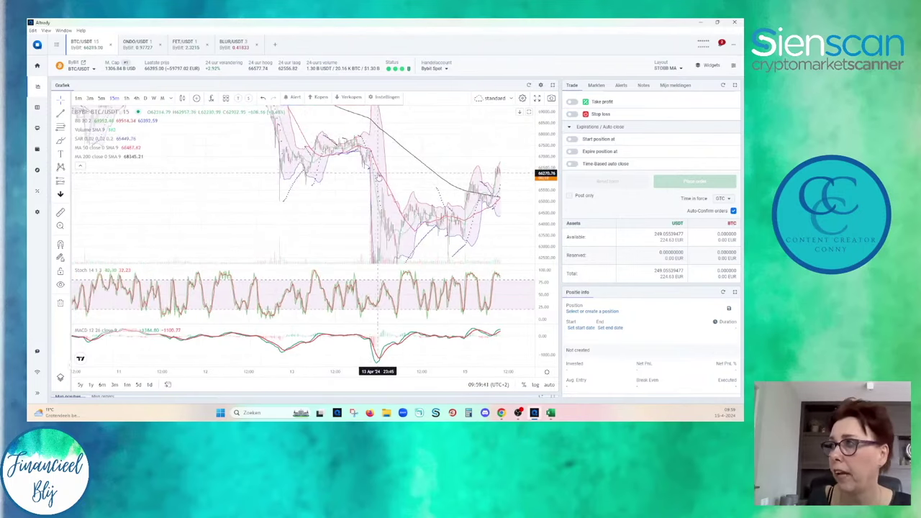
pyautogui.scroll(3, 377, 173)
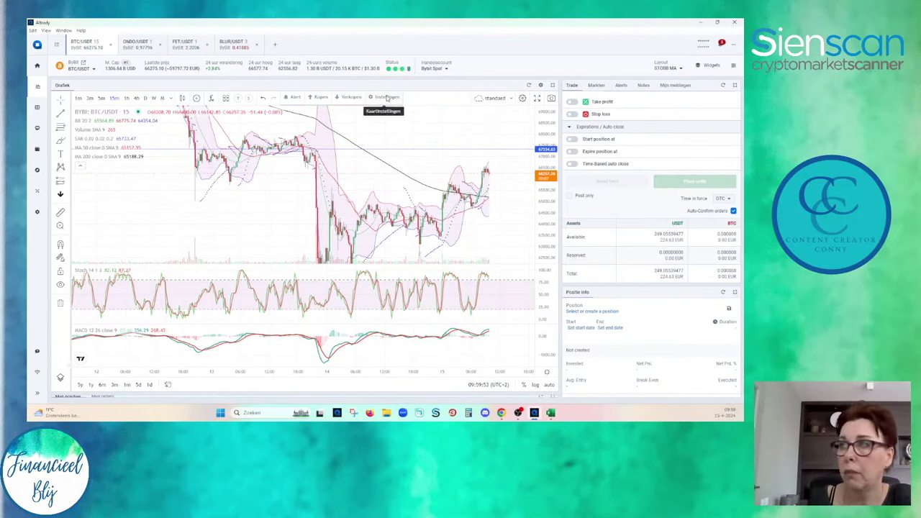
pyautogui.scroll(-3, 381, 158)
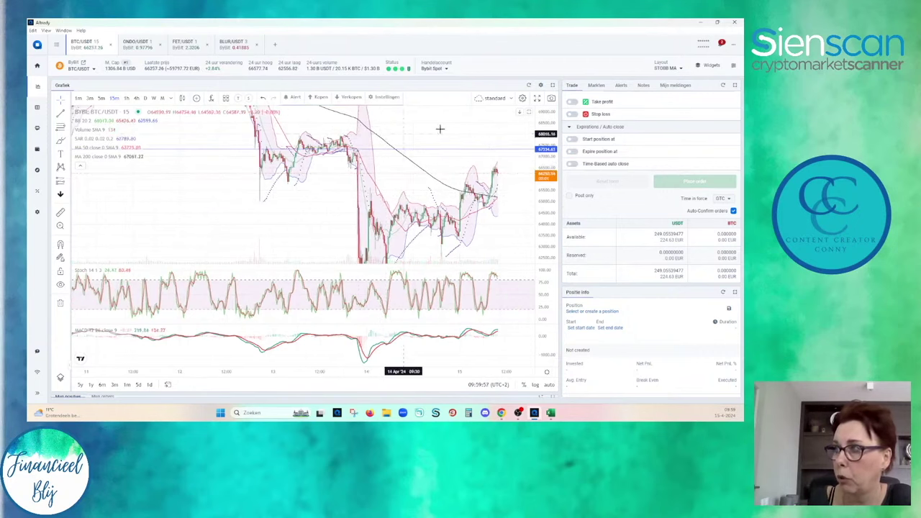
pyautogui.moveTo(551, 148); pyautogui.dragTo(553, 156)
pyautogui.moveTo(508, 224); pyautogui.dragTo(451, 165)
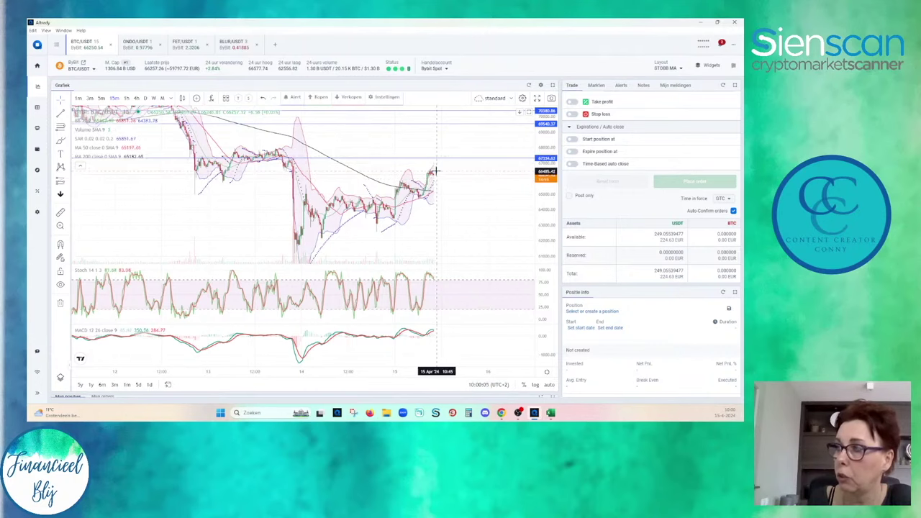
pyautogui.scroll(-2, 454, 146)
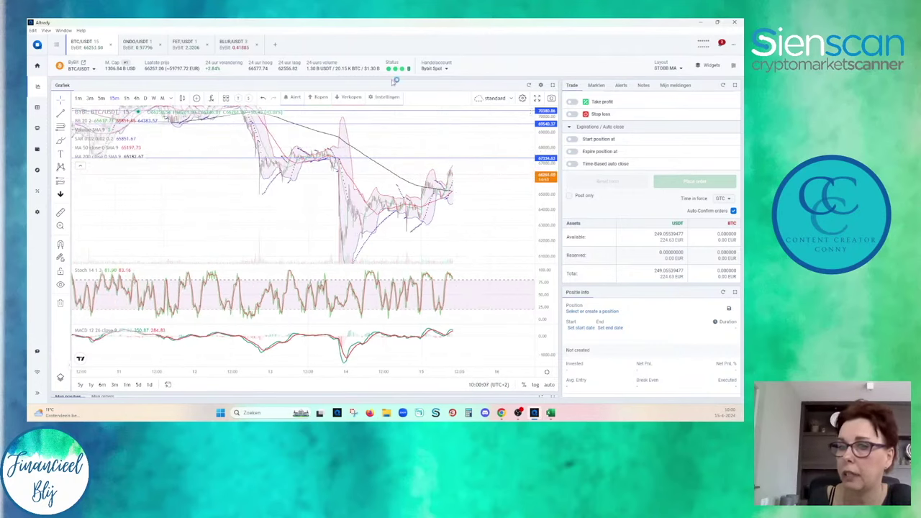
# Return to the BLUR/USDT chart and examine the latest candles against the lower Bollinger Band and both moving averages.
pyautogui.click(231, 45)
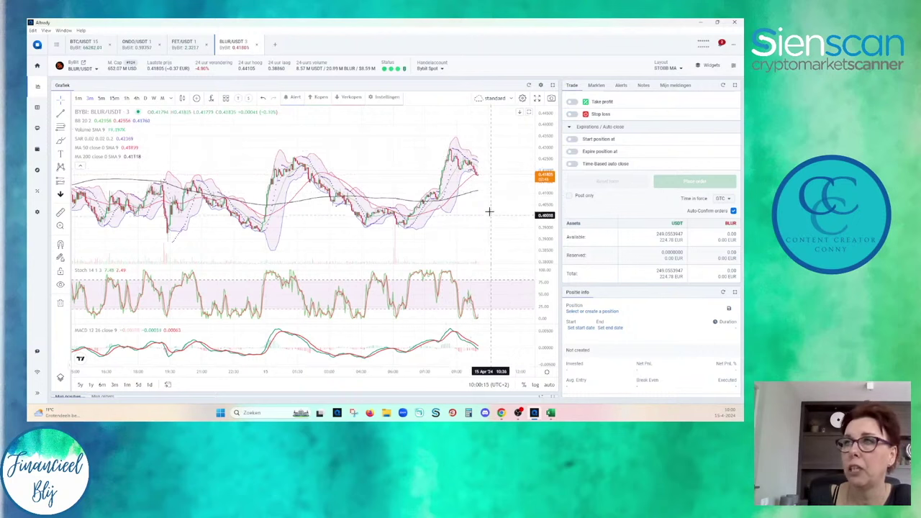
pyautogui.scroll(4, 499, 240)
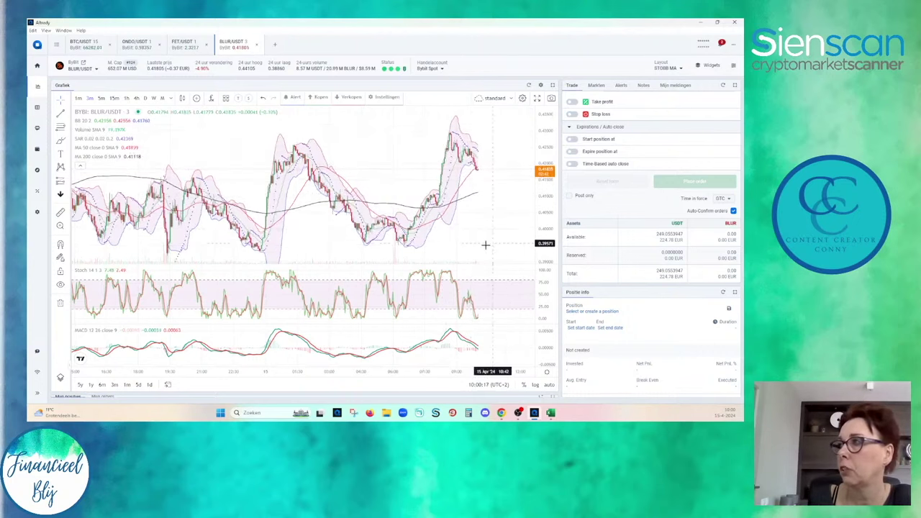
pyautogui.scroll(1, 490, 241)
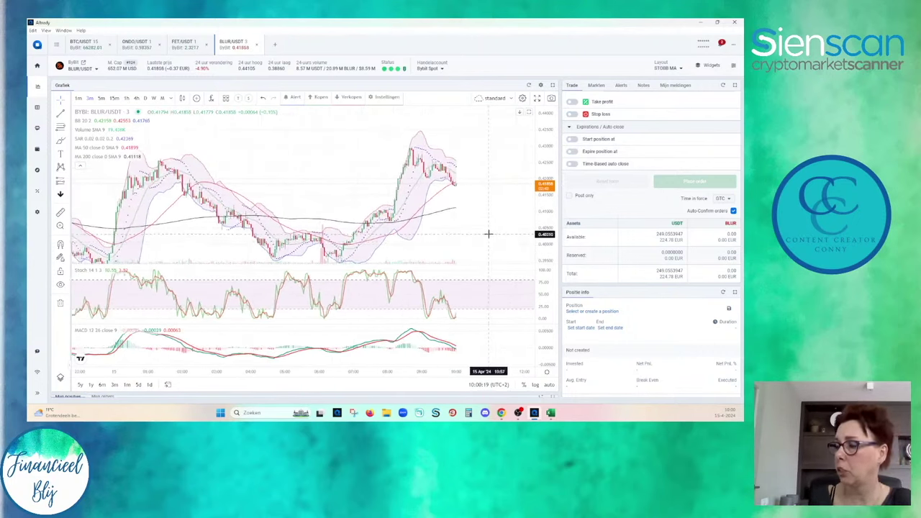
pyautogui.scroll(-1, 497, 184)
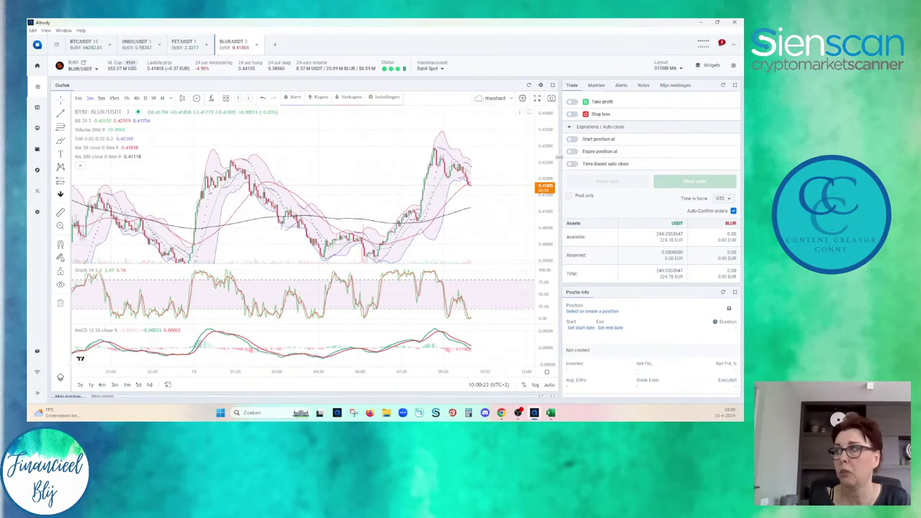
pyautogui.hscroll(-1, 496, 221)
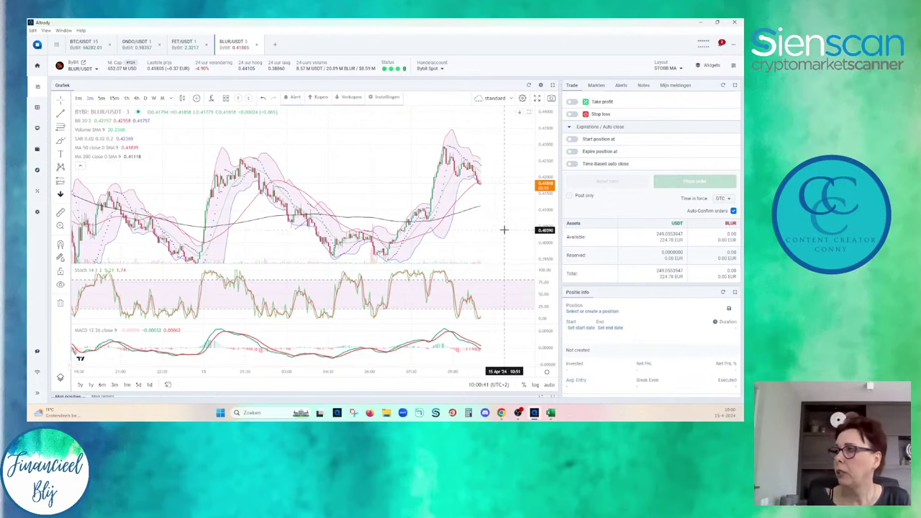
pyautogui.moveTo(479, 240); pyautogui.dragTo(439, 223)
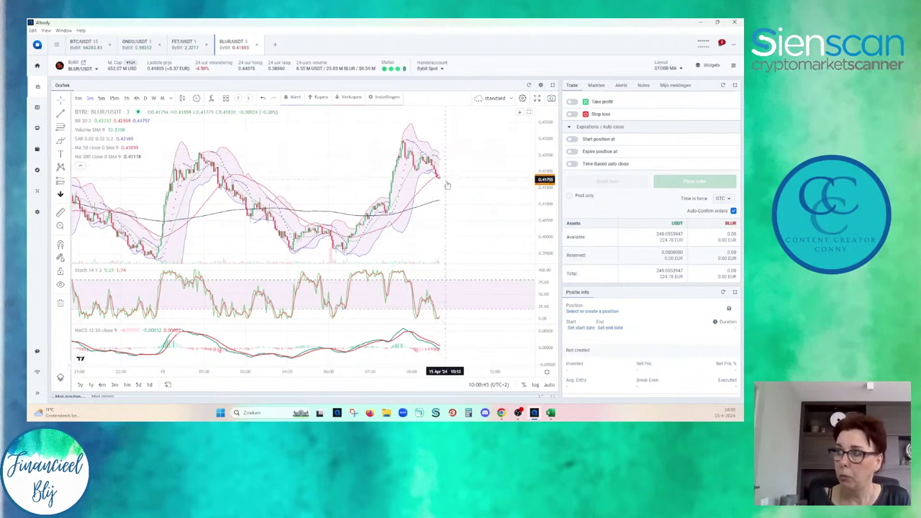
# Compare BLUR/USDT's current pullback with the preceding price swings, including the Stochastic and MACD, in wider and closer views.
pyautogui.scroll(-3, 464, 200)
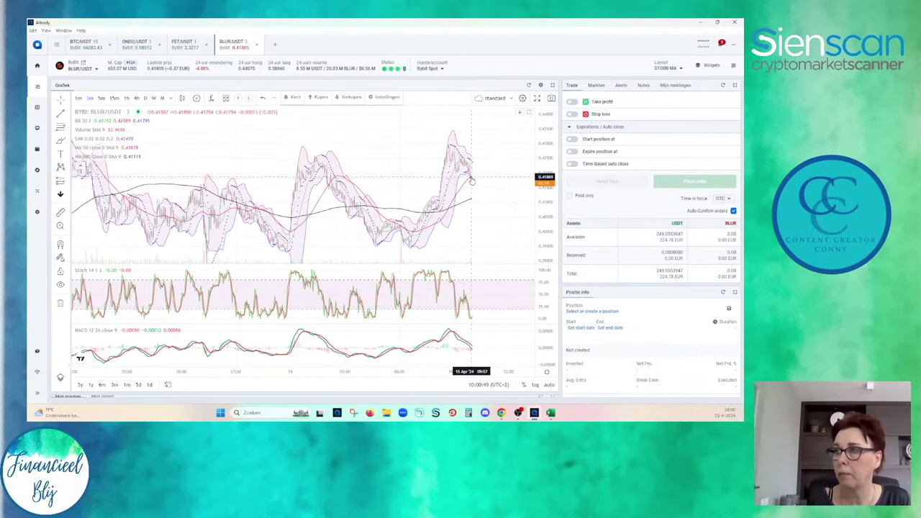
pyautogui.scroll(-2, 472, 178)
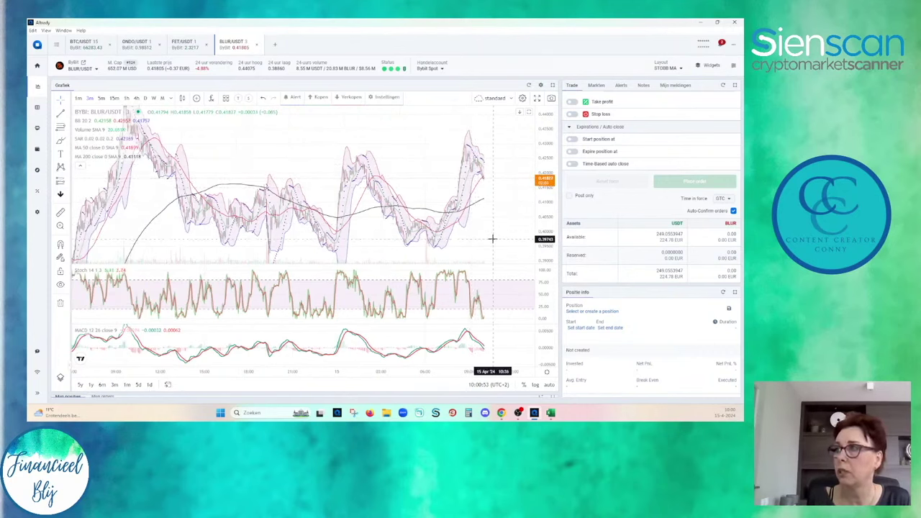
pyautogui.scroll(5, 492, 238)
pyautogui.scroll(3, 468, 236)
pyautogui.scroll(3, 468, 237)
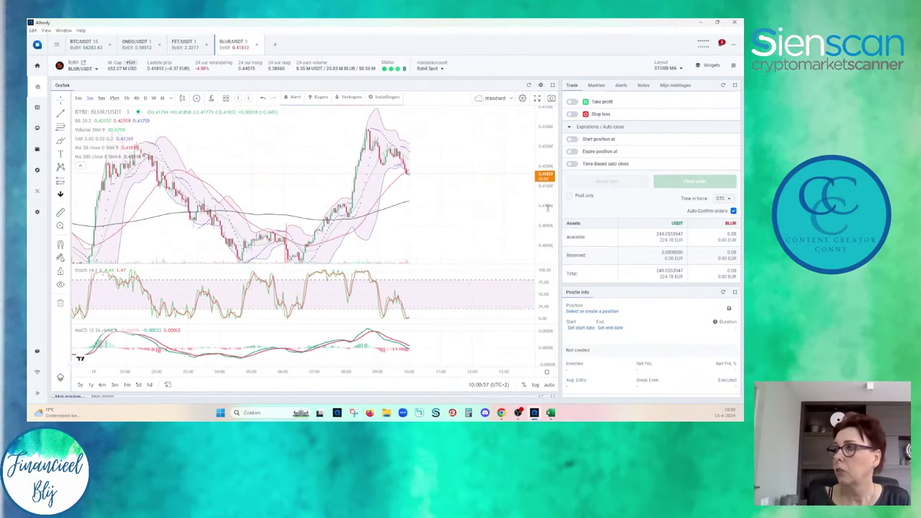
pyautogui.scroll(1, 464, 266)
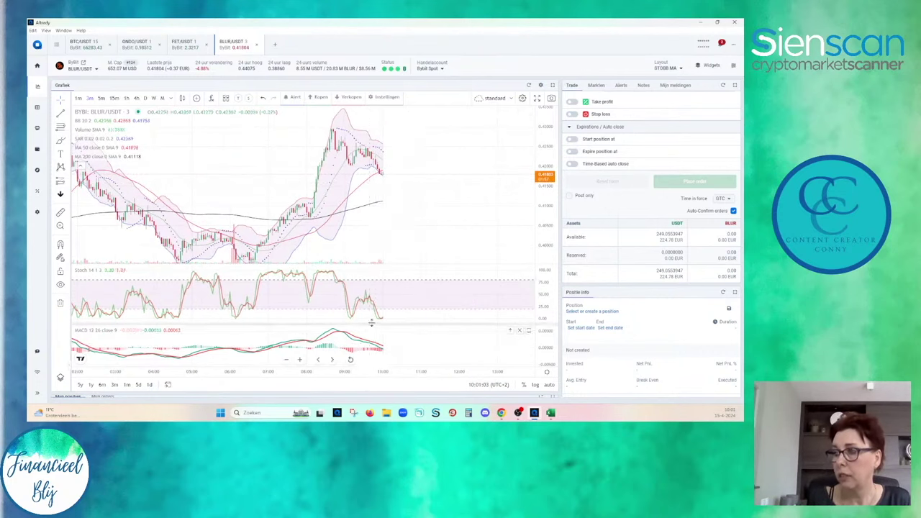
pyautogui.scroll(-1, 402, 324)
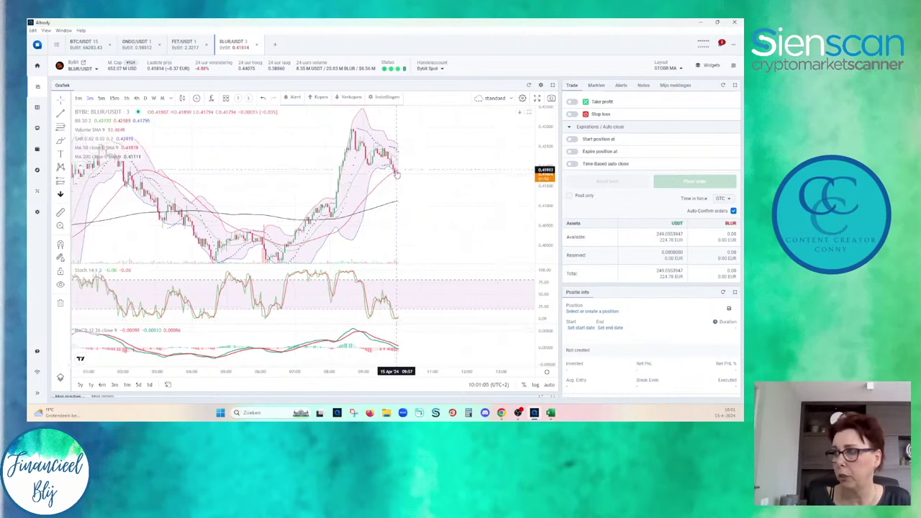
pyautogui.moveTo(399, 178); pyautogui.dragTo(415, 273)
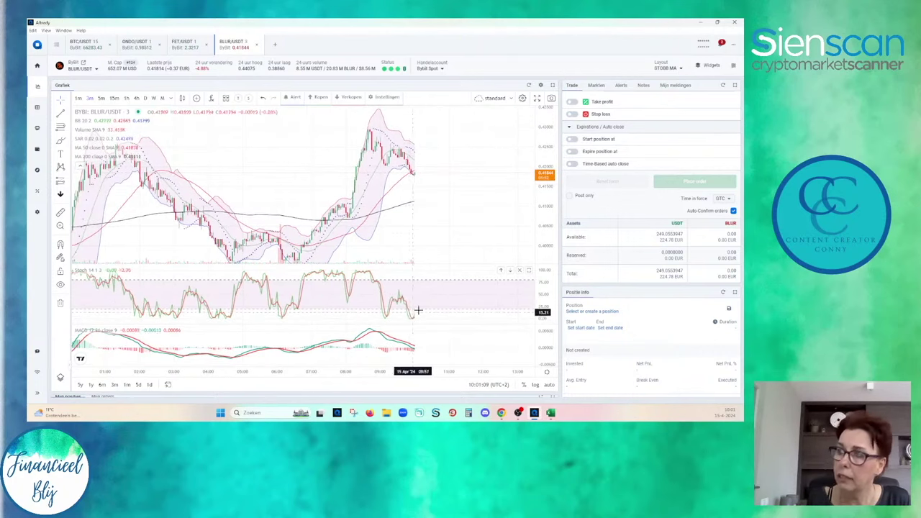
# View BLUR's trade form at full size with its take-profit and stop-loss settings, and restore the chart layout.
pyautogui.moveTo(739, 187); pyautogui.dragTo(739, 85)
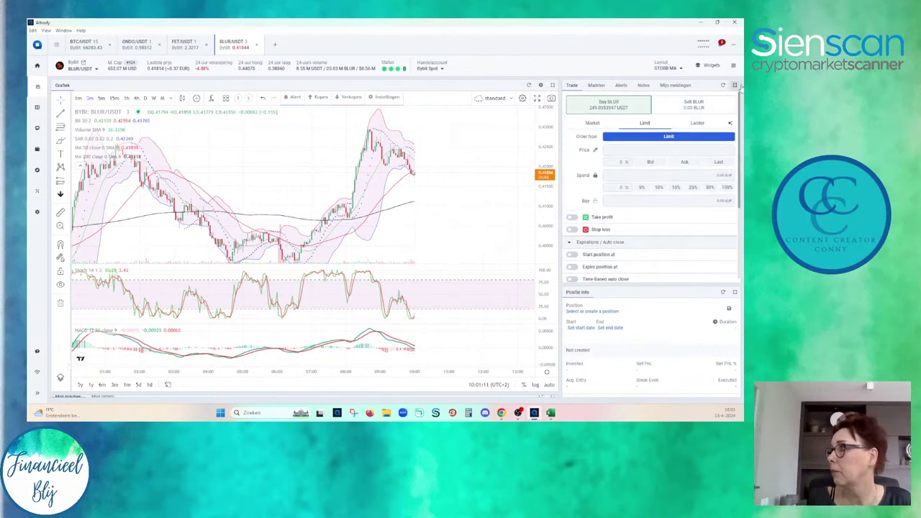
pyautogui.click(735, 85)
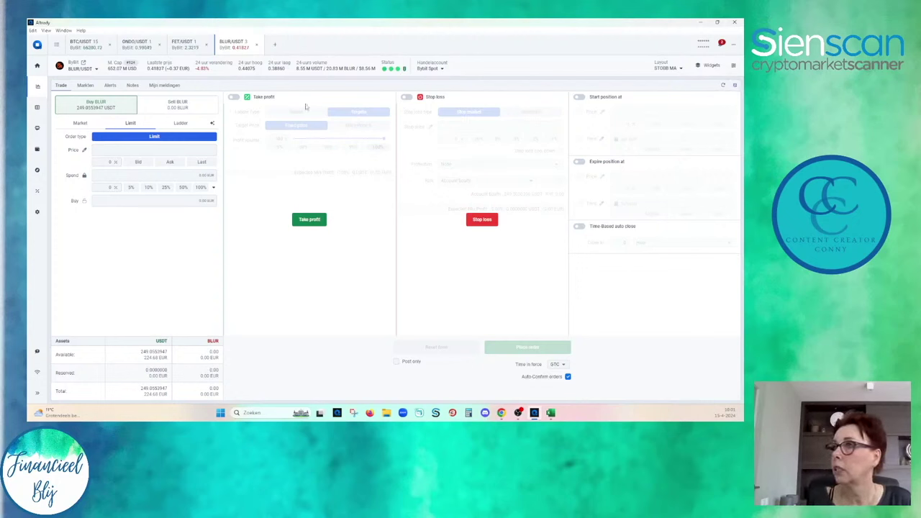
pyautogui.click(734, 86)
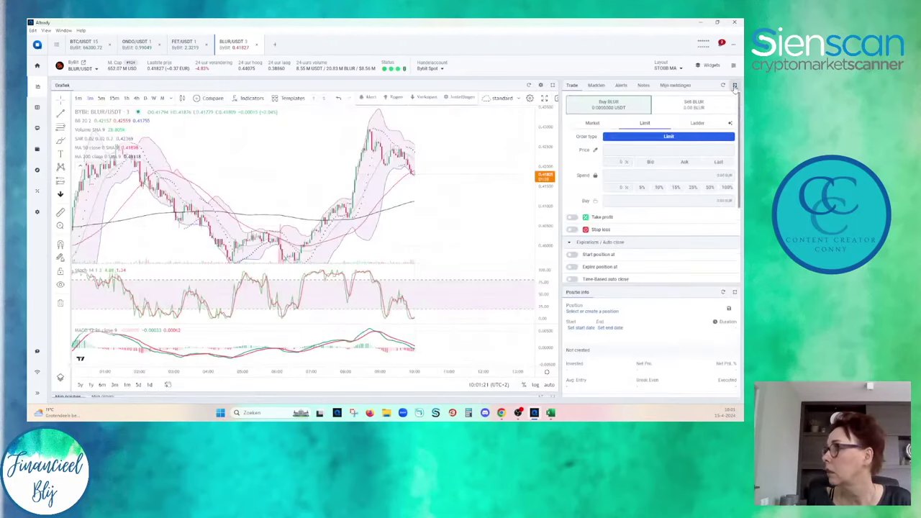
pyautogui.moveTo(419, 206); pyautogui.dragTo(496, 213)
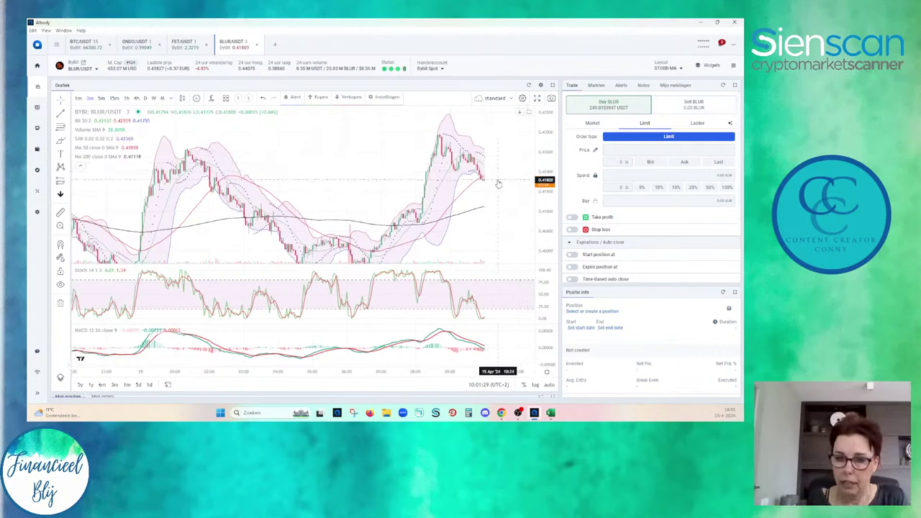
# Switch to the Sienscan results in Chrome and open the BCH/USDT Stoch & BB oversold signal in the Altrady app.
pyautogui.moveTo(501, 415)
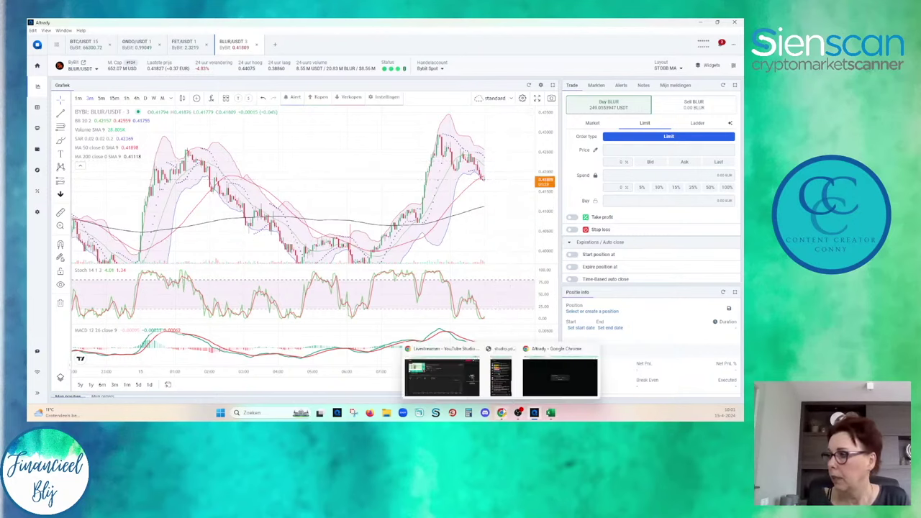
pyautogui.click(537, 381)
pyautogui.click(161, 25)
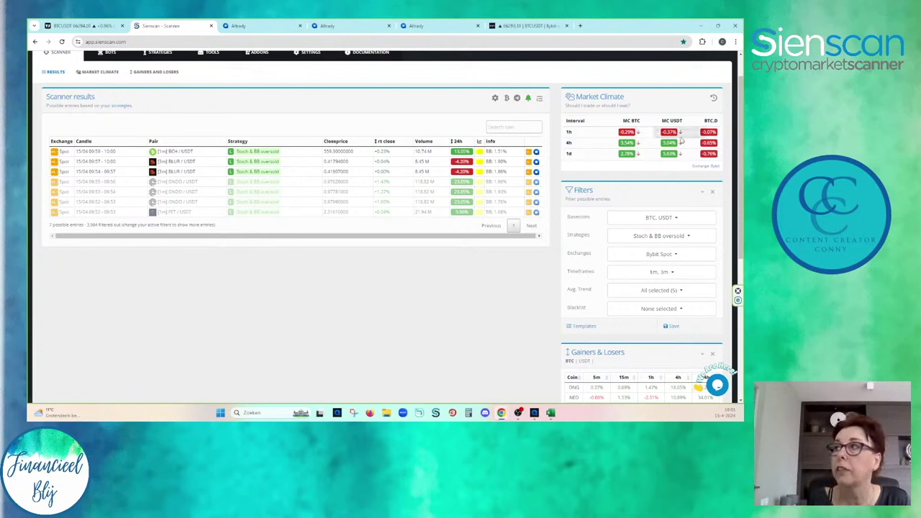
pyautogui.click(536, 152)
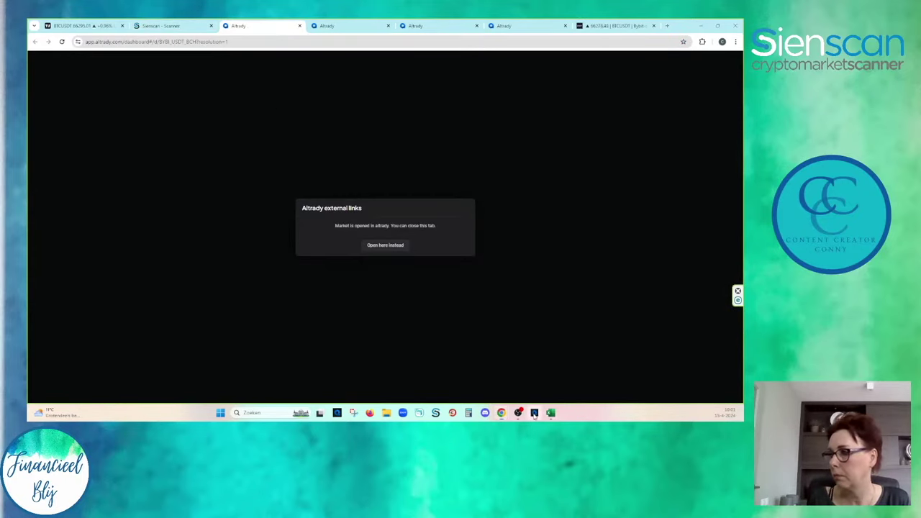
pyautogui.click(533, 412)
# Examine BCH/USDT's 1-minute price history since 13 April, comparing the earlier decline with the current rise.
pyautogui.scroll(-8, 475, 214)
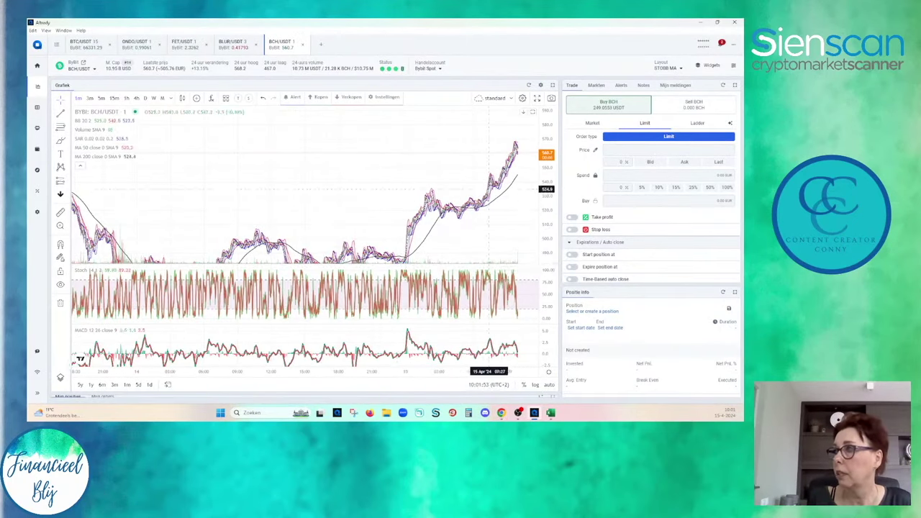
pyautogui.scroll(-3, 431, 151)
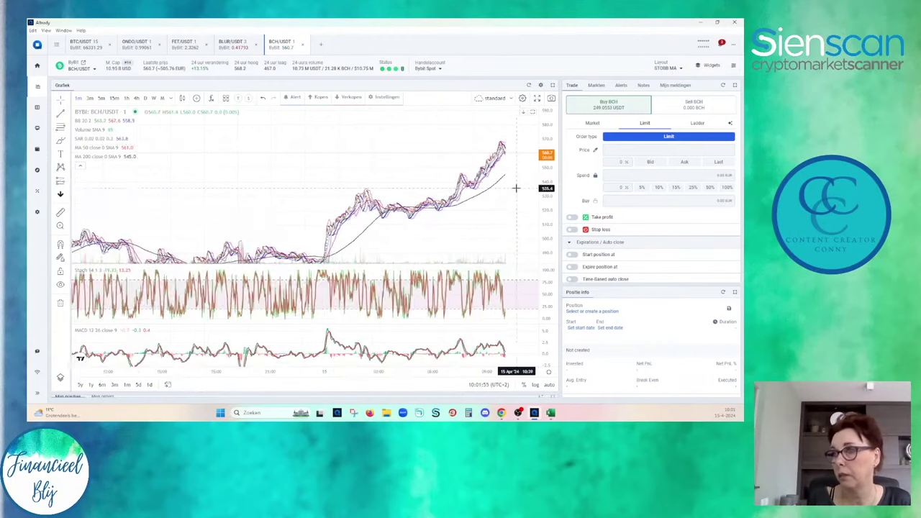
pyautogui.scroll(3, 274, 152)
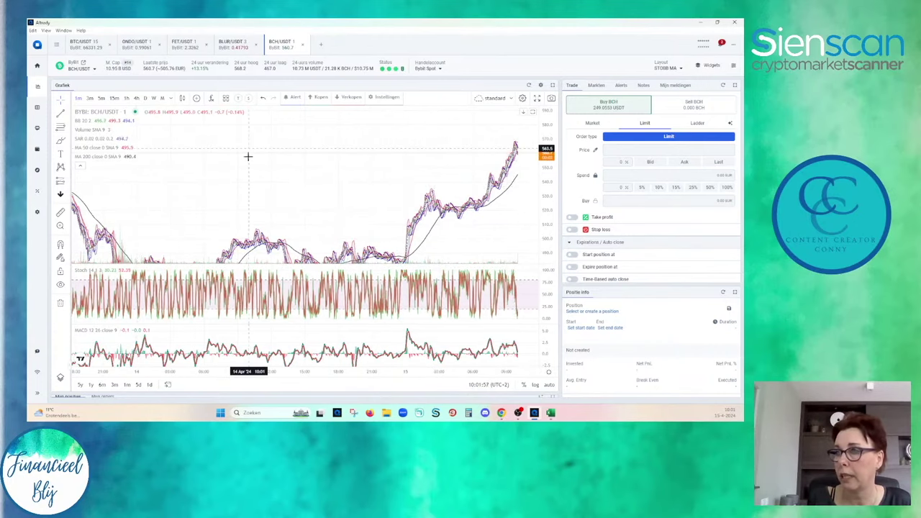
pyautogui.hscroll(-5, 216, 201)
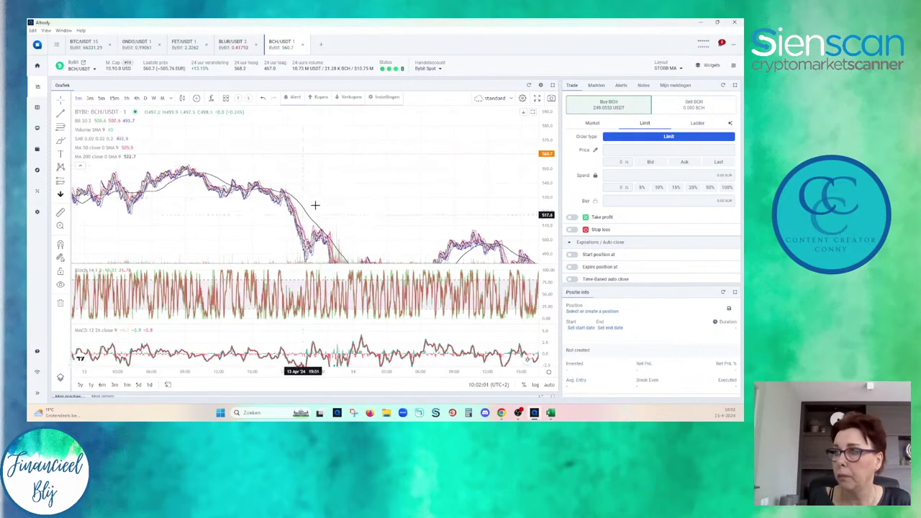
pyautogui.moveTo(429, 194); pyautogui.dragTo(211, 198)
pyautogui.moveTo(487, 209); pyautogui.dragTo(473, 210)
pyautogui.scroll(5, 473, 210)
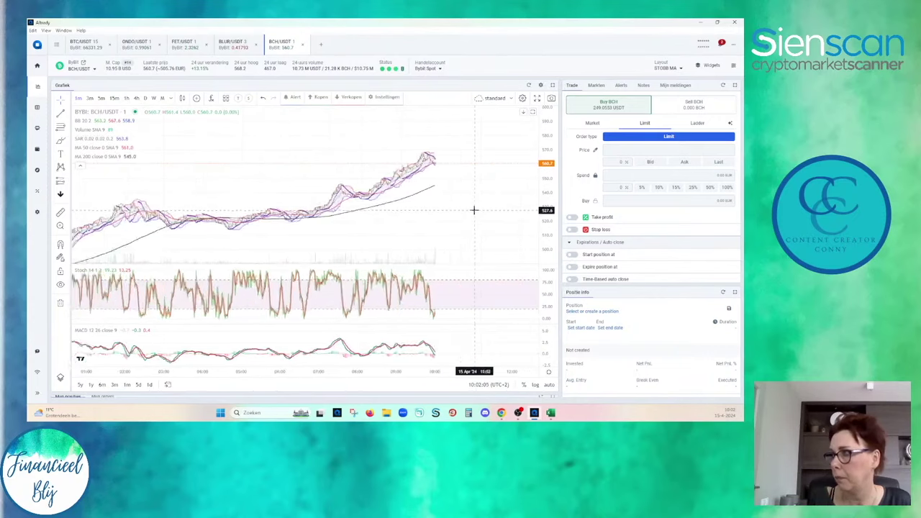
# Examine BCH/USDT's latest pullback in close-up against the Bollinger Bands, moving averages, Stochastic and volume.
pyautogui.scroll(3, 386, 228)
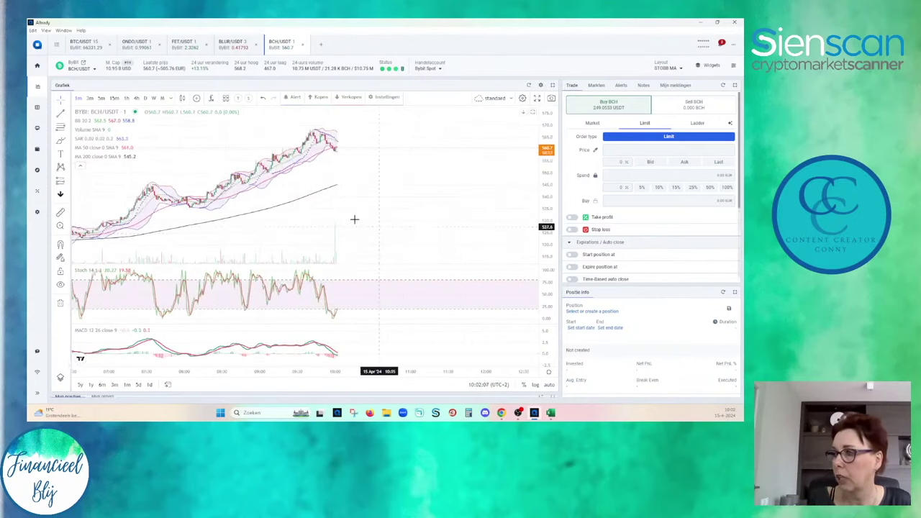
pyautogui.moveTo(361, 249); pyautogui.dragTo(472, 230)
pyautogui.scroll(1, 472, 229)
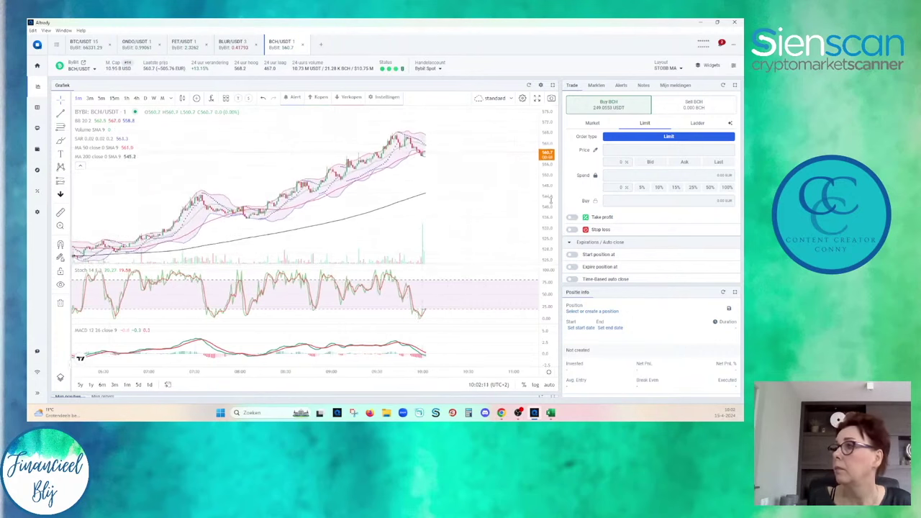
pyautogui.moveTo(474, 197); pyautogui.dragTo(483, 216)
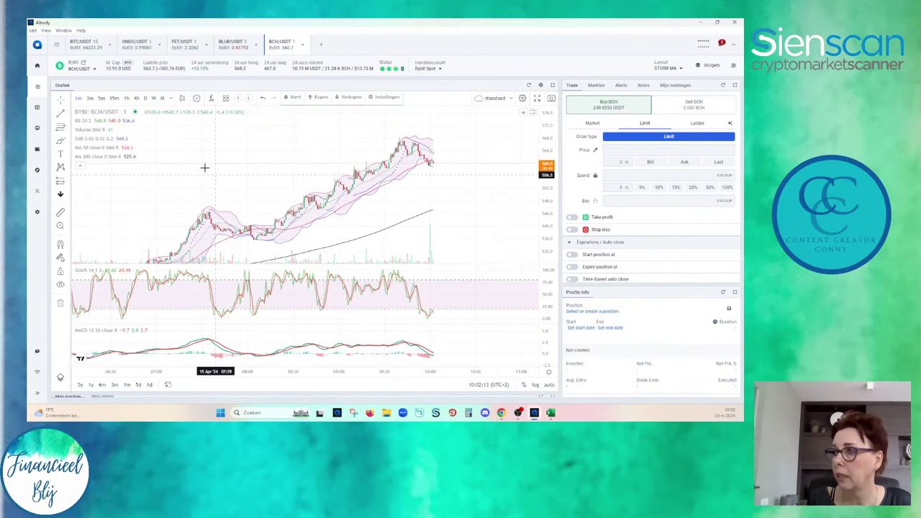
pyautogui.scroll(-1, 220, 181)
pyautogui.moveTo(237, 223); pyautogui.dragTo(239, 170)
pyautogui.scroll(2, 239, 169)
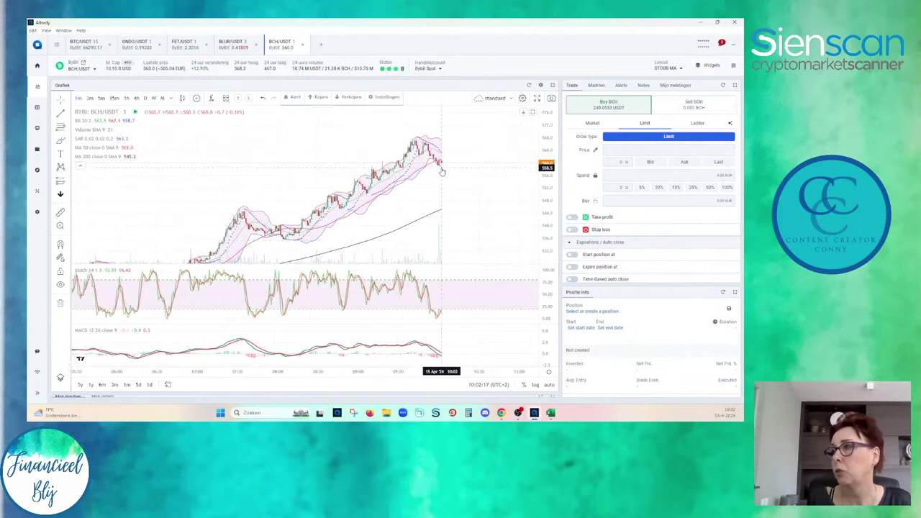
# Measure the price range from BCH/USDT's latest candle up to the middle Bollinger Band, and clear the measurement.
pyautogui.scroll(1, 414, 126)
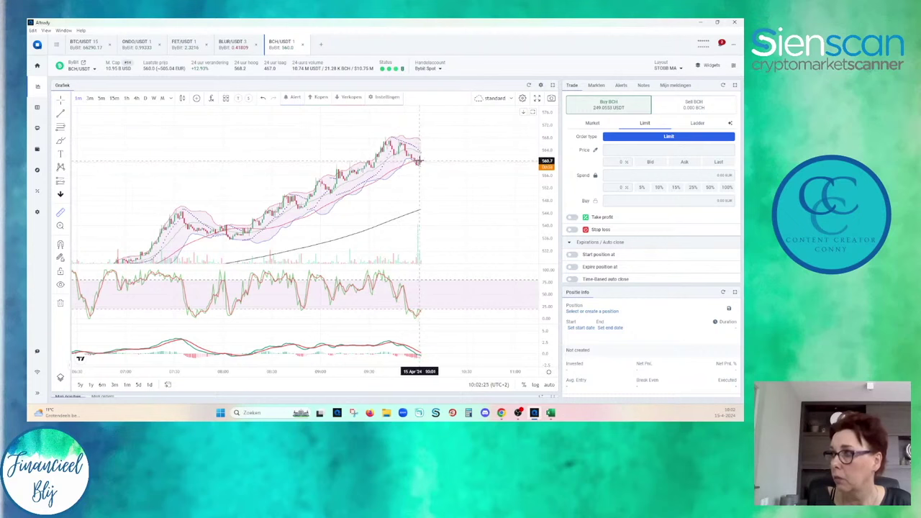
pyautogui.moveTo(418, 158)
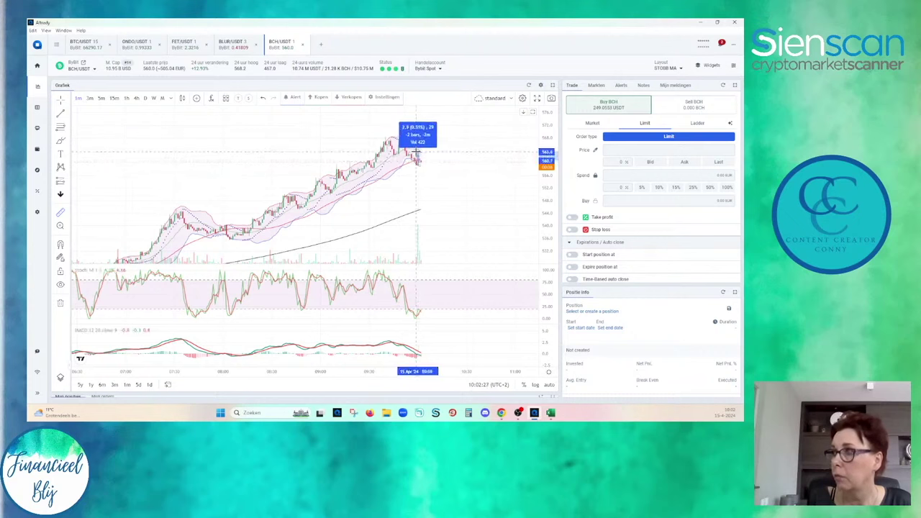
pyautogui.moveTo(416, 151); pyautogui.dragTo(437, 153)
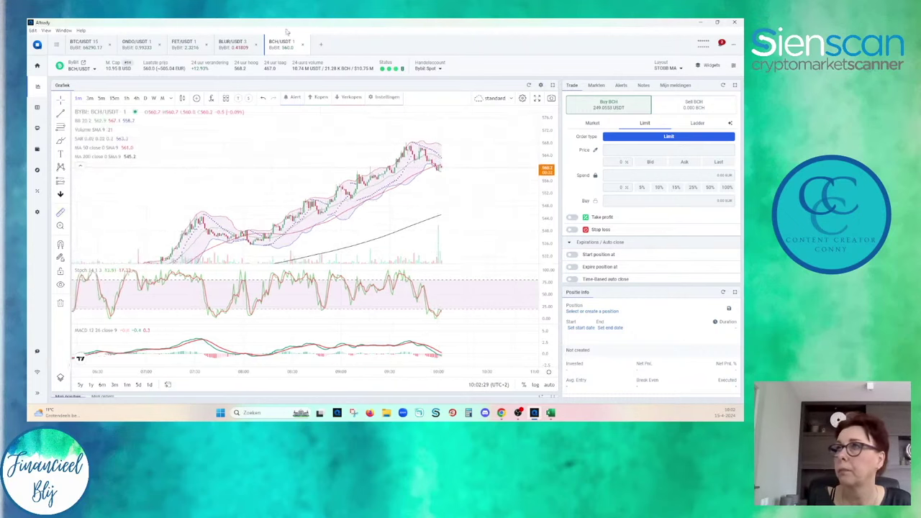
# Go back to the 3-minute BLUR/USDT chart and check the current candle against the 50-period moving average.
pyautogui.click(234, 43)
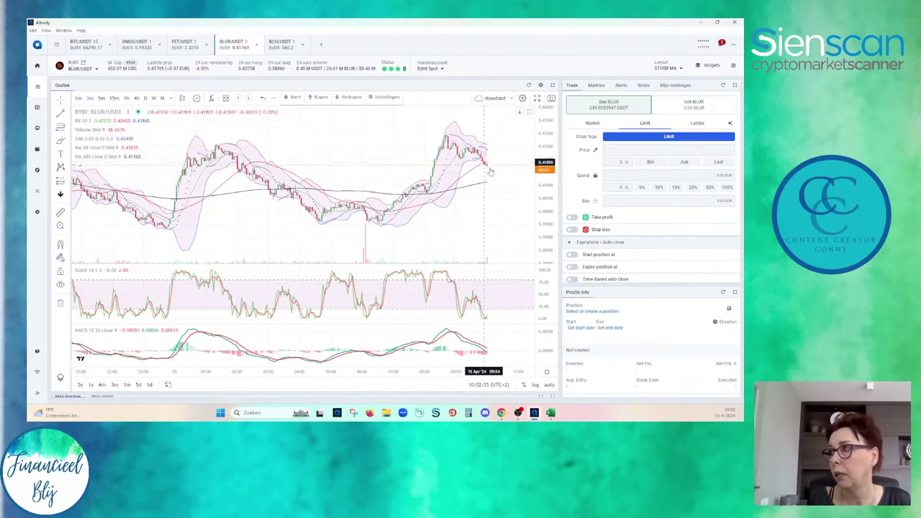
pyautogui.moveTo(497, 247); pyautogui.dragTo(464, 266)
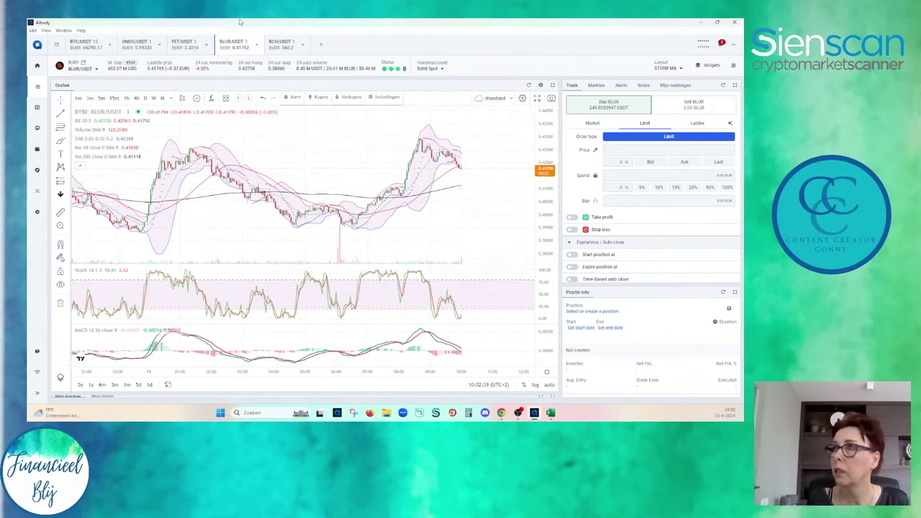
# Review the ONDO/USDT chart once more and close both the ONDO/USDT and FET/USDT charts.
pyautogui.click(140, 42)
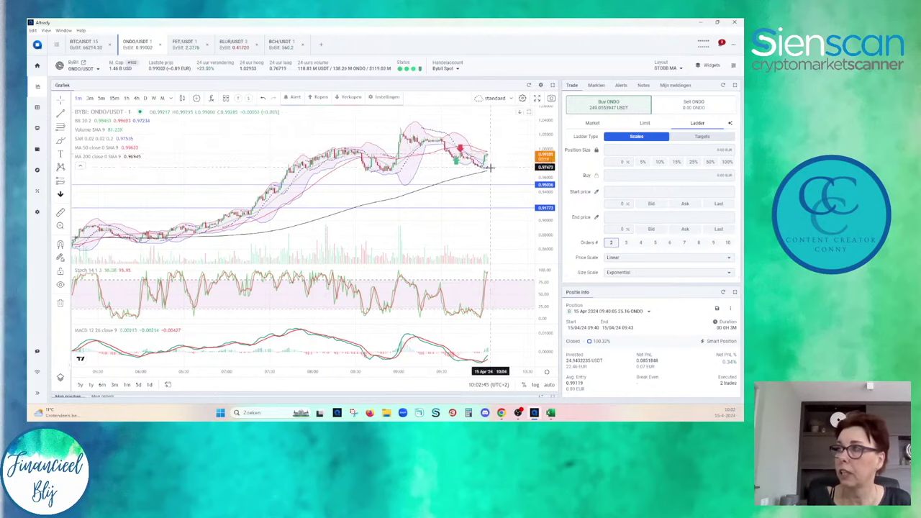
pyautogui.click(160, 44)
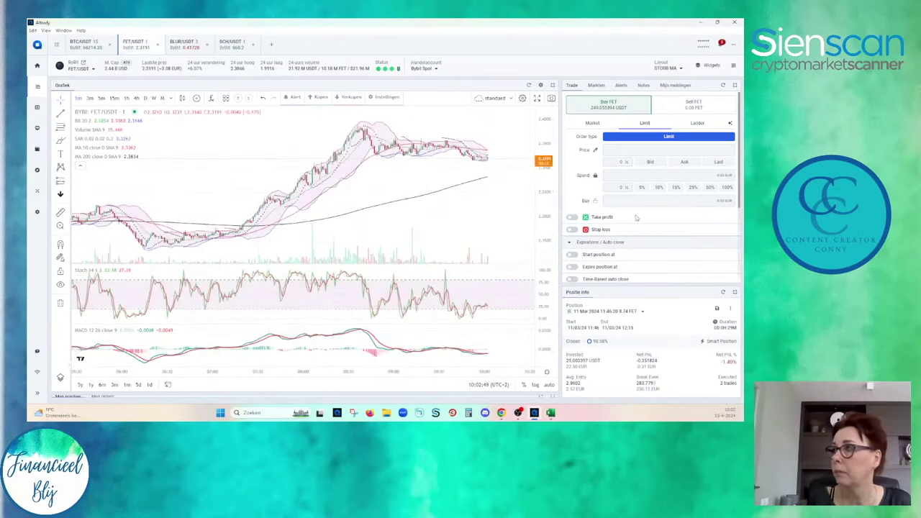
pyautogui.click(160, 45)
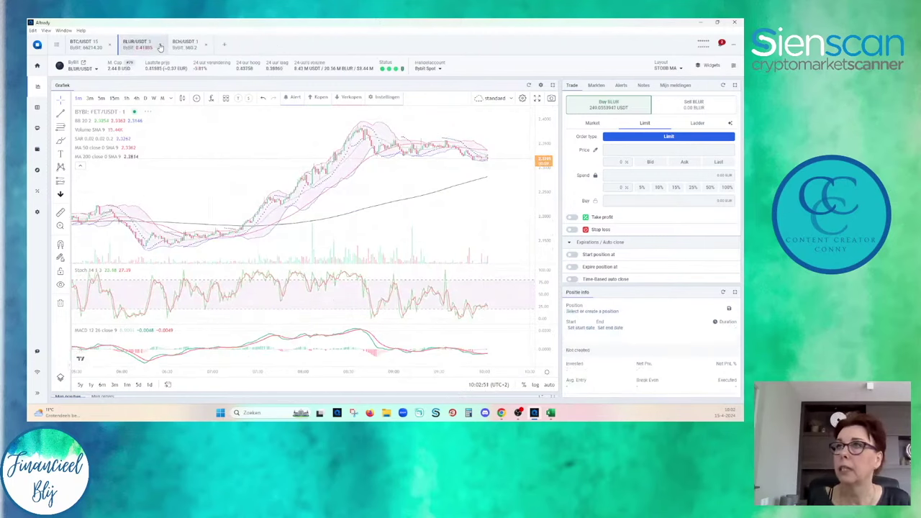
# Place a limit buy order for BLUR/USDT at the ask price using the "long livetraden" preset.
pyautogui.scroll(3, 482, 237)
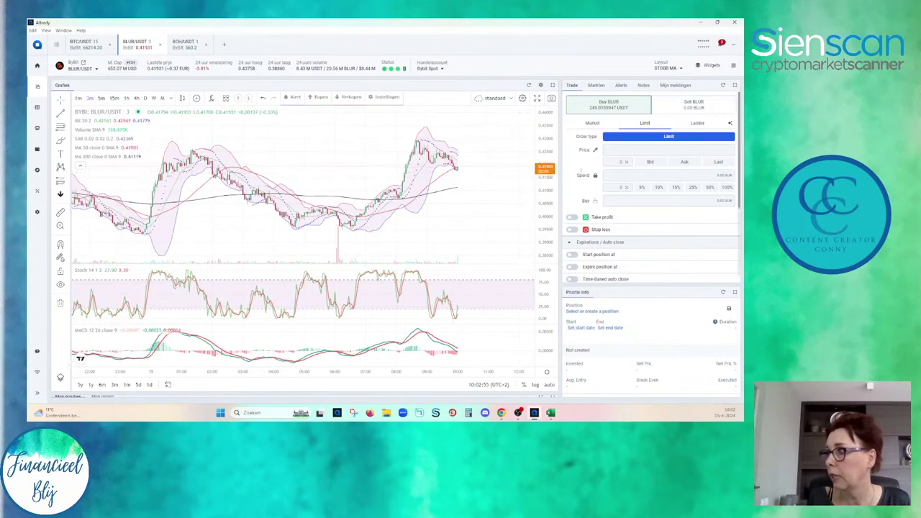
pyautogui.click(732, 125)
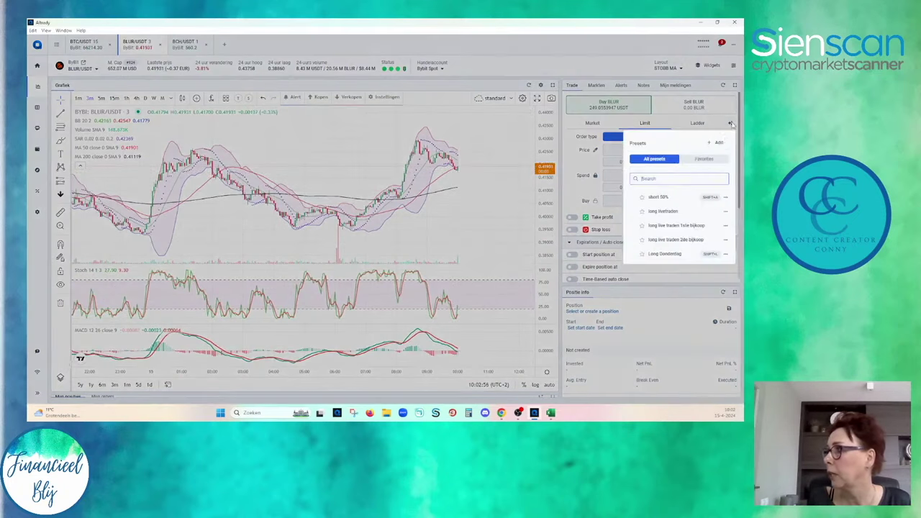
pyautogui.click(668, 215)
pyautogui.click(682, 162)
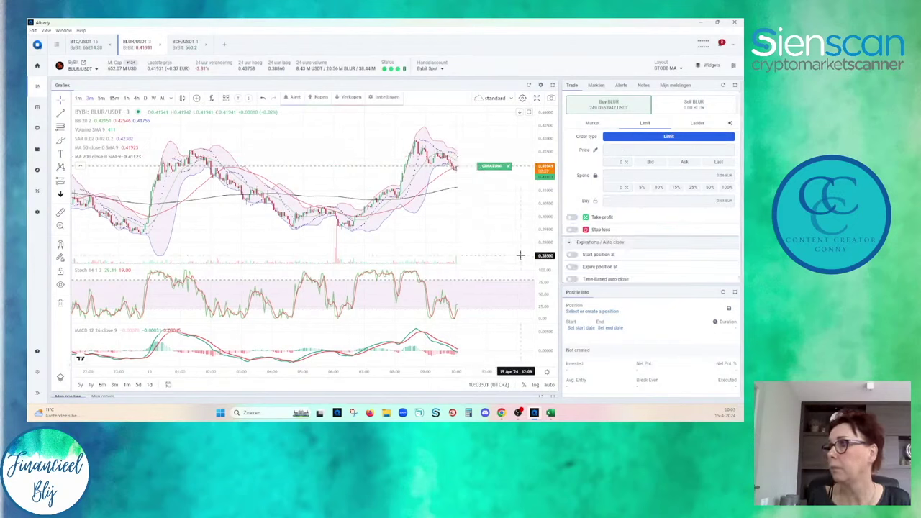
# Examine the new BLUR position's average entry, break-even and take-profit lines relative to the latest candles.
pyautogui.scroll(3, 510, 228)
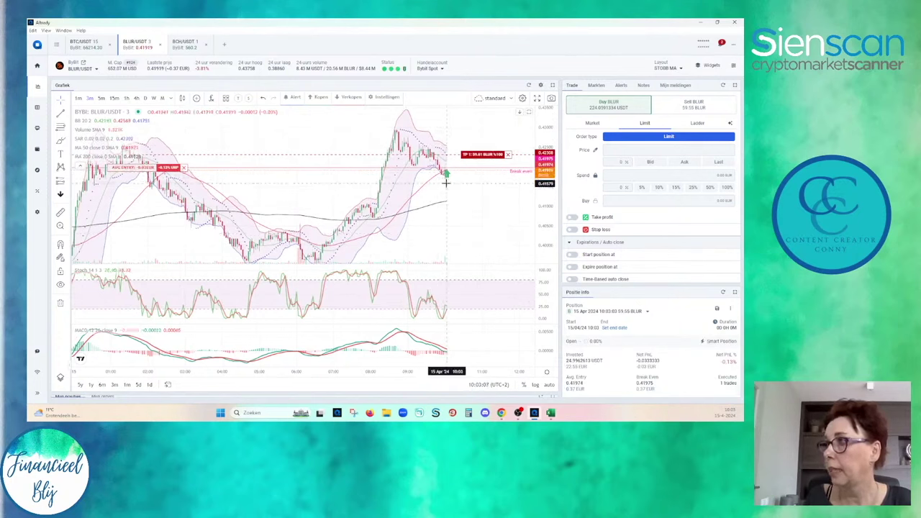
pyautogui.scroll(1, 445, 178)
pyautogui.scroll(1, 461, 216)
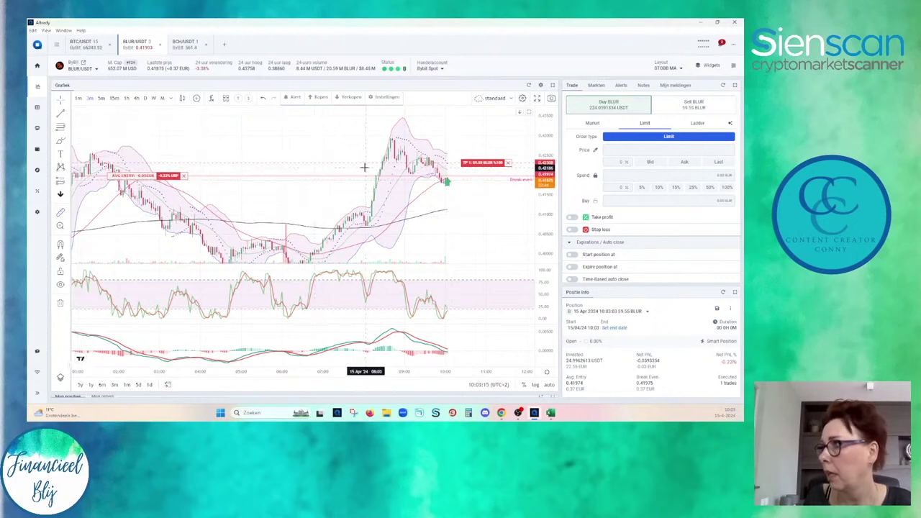
# Measure price distances below and above the BLUR position's entry line on the 3-minute chart.
pyautogui.rightClick(447, 140)
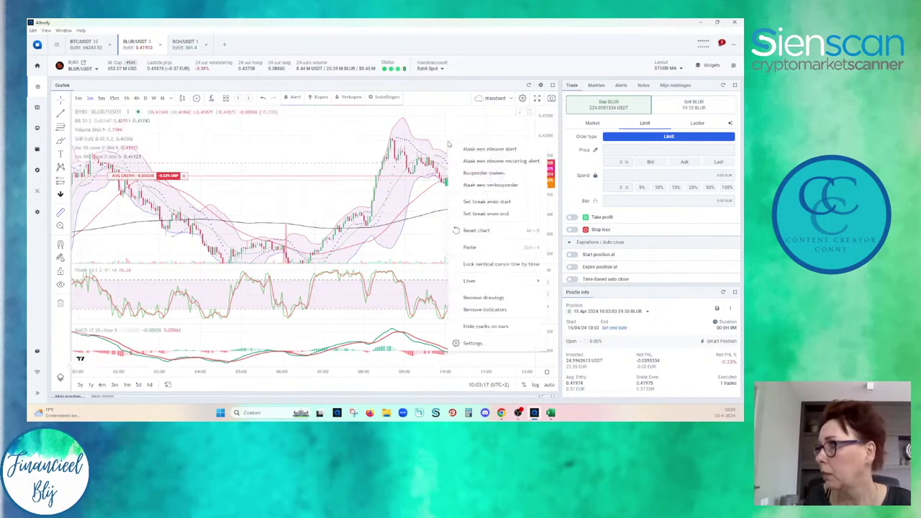
pyautogui.click(397, 167)
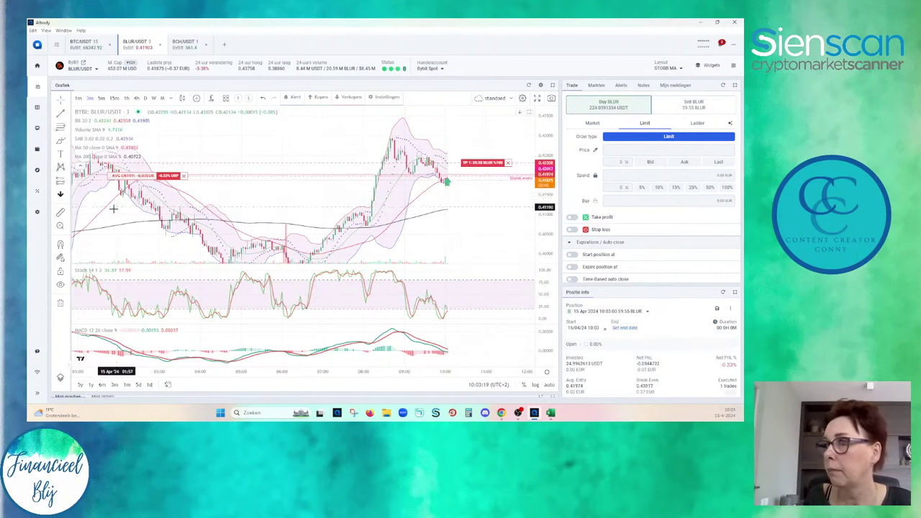
pyautogui.click(60, 212)
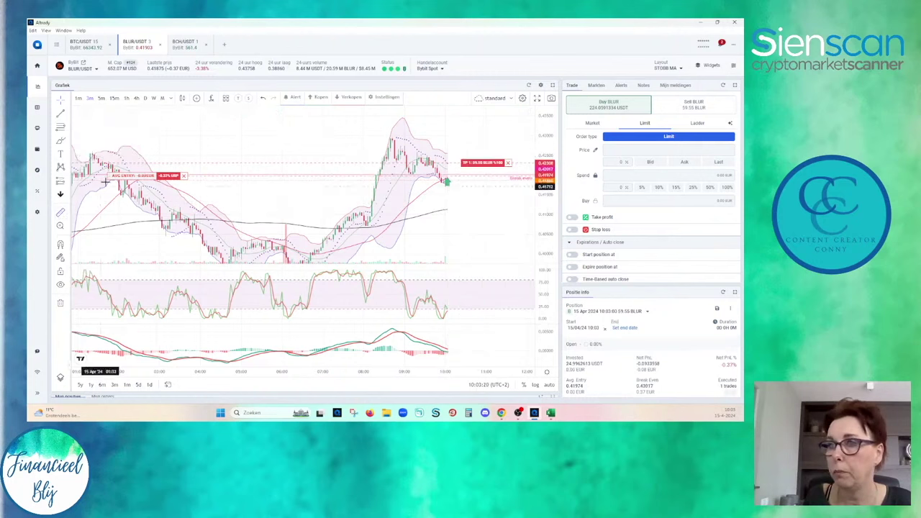
pyautogui.click(262, 174)
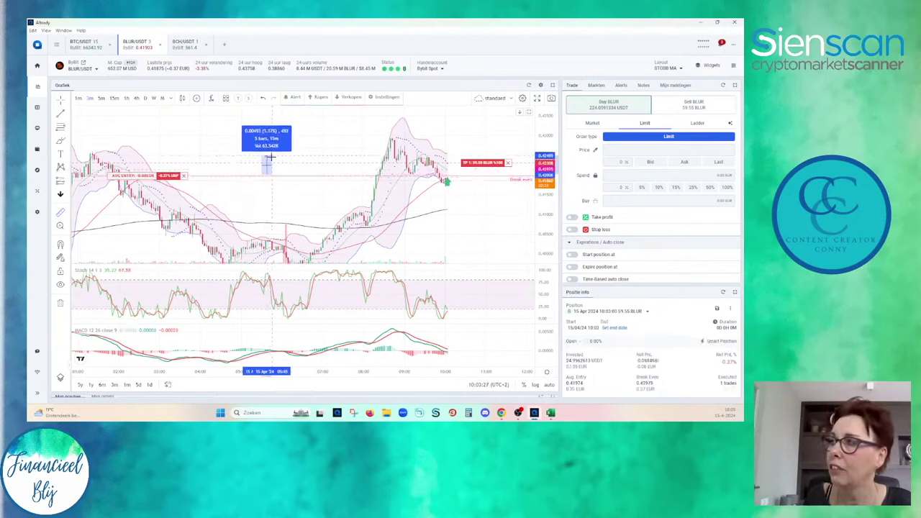
pyautogui.scroll(-2, 269, 166)
pyautogui.click(368, 235)
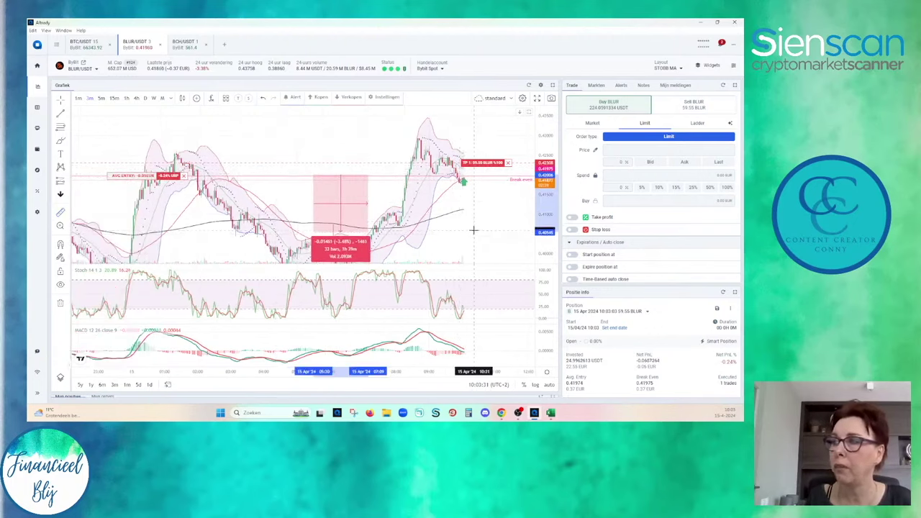
pyautogui.hscroll(2, 474, 229)
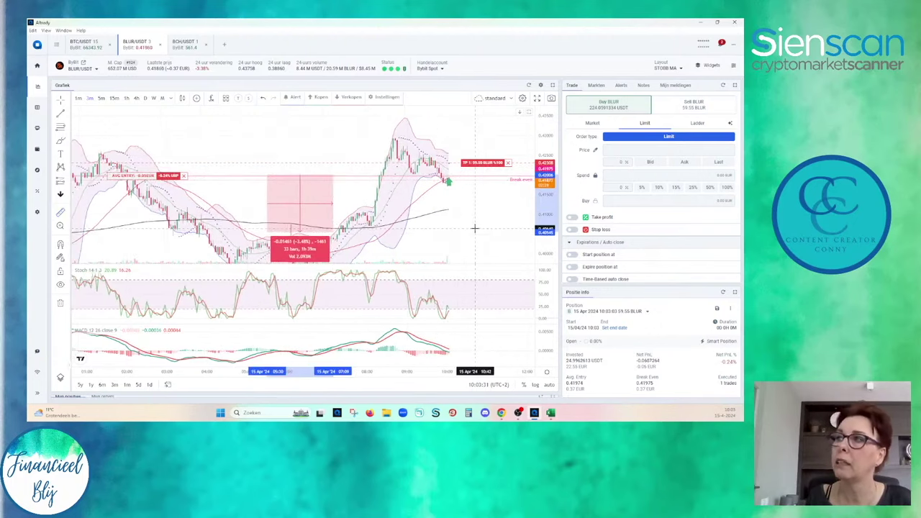
pyautogui.keyDown('shift'); pyautogui.click(373, 175); pyautogui.keyUp('shift')
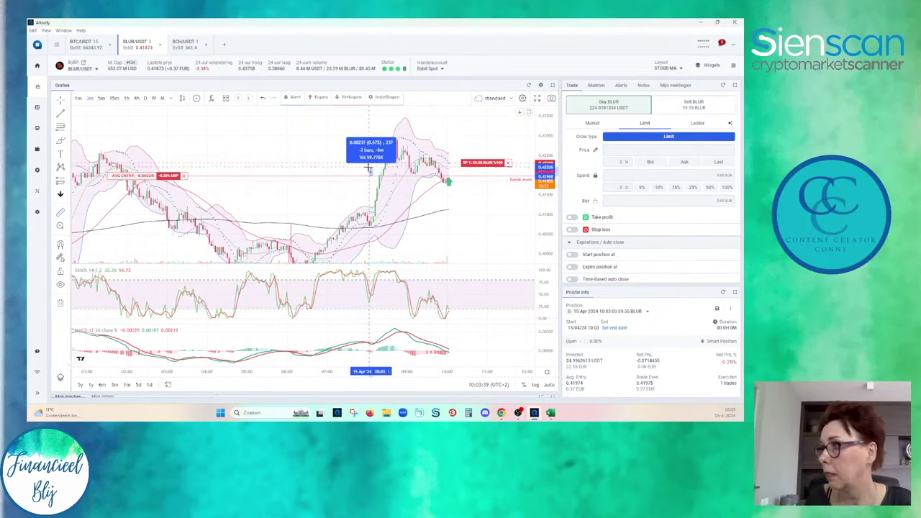
# Lower the BLUR position's take-profit level and set its single target to 0.7%.
pyautogui.click(493, 167)
pyautogui.moveTo(492, 167); pyautogui.dragTo(465, 169)
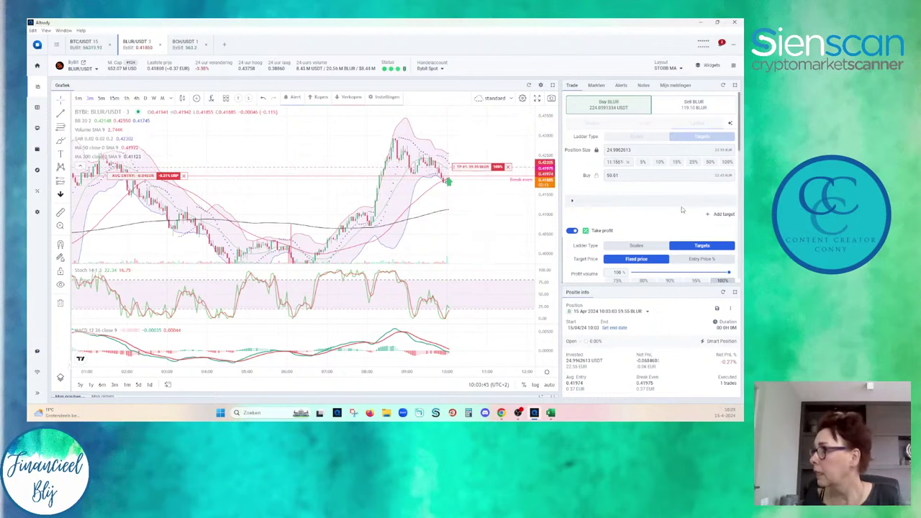
pyautogui.scroll(-3, 674, 198)
pyautogui.scroll(-1, 673, 199)
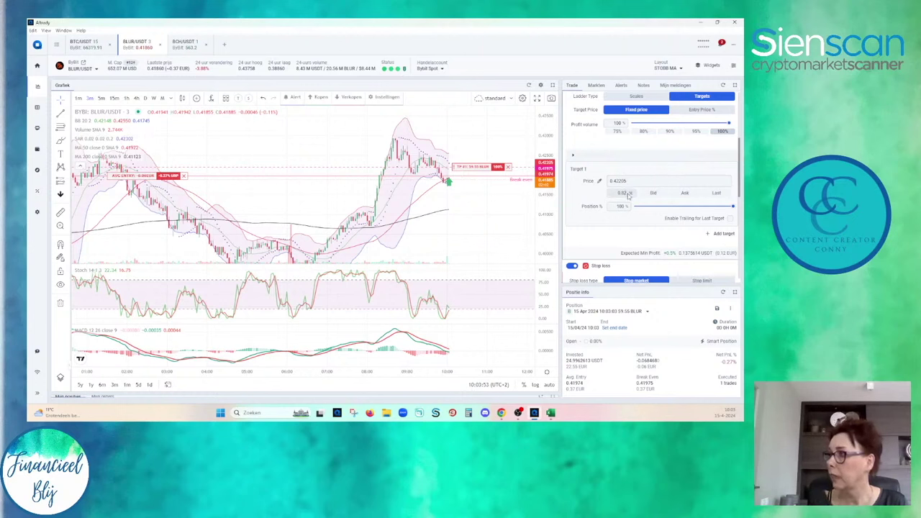
pyautogui.write('.7')
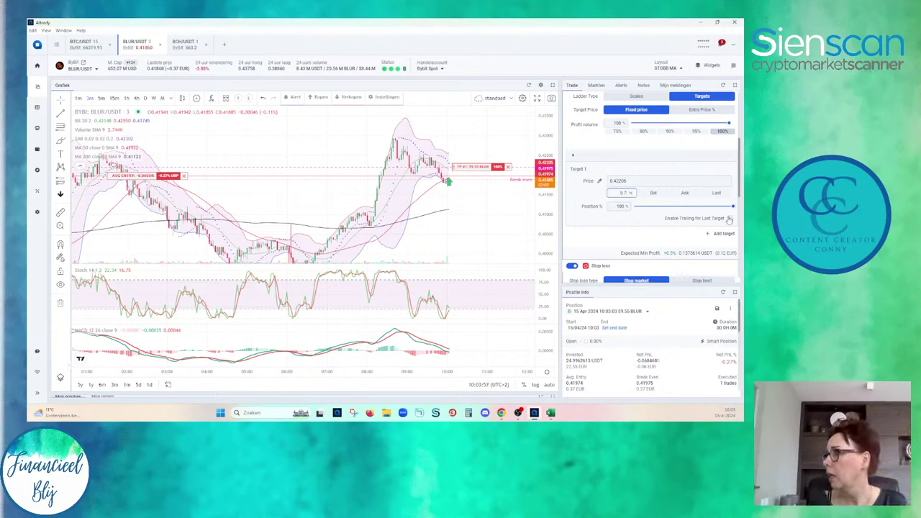
# Set the BLUR position's market stop loss to -10%, check the take-profit settings and submit the edited order.
pyautogui.scroll(-5, 678, 211)
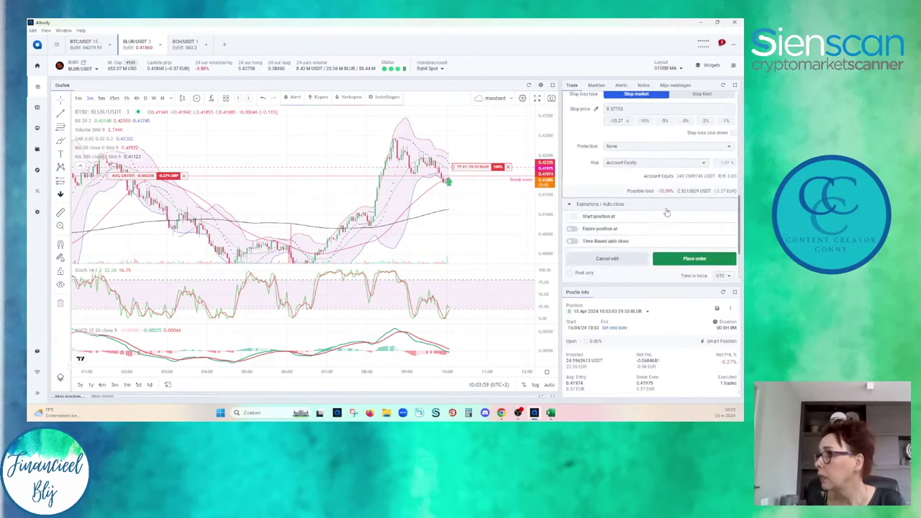
pyautogui.scroll(-2, 668, 208)
pyautogui.scroll(3, 668, 207)
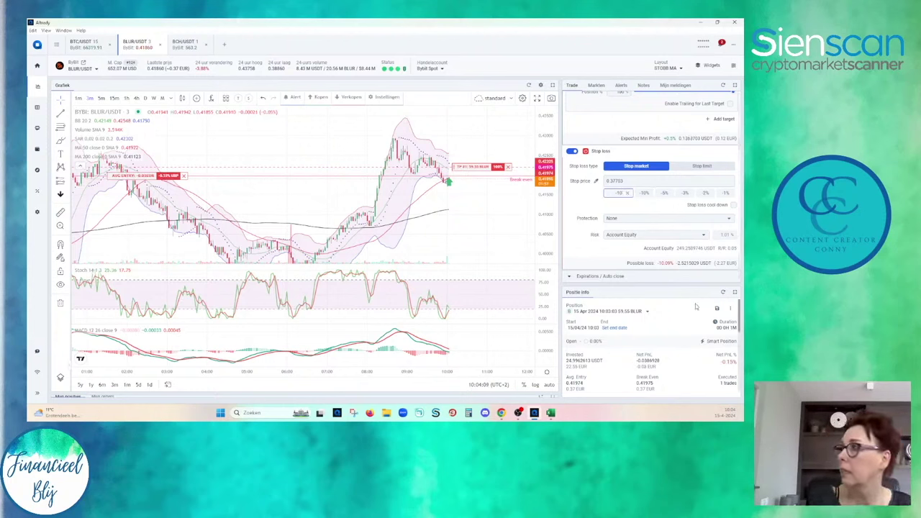
pyautogui.scroll(3, 667, 191)
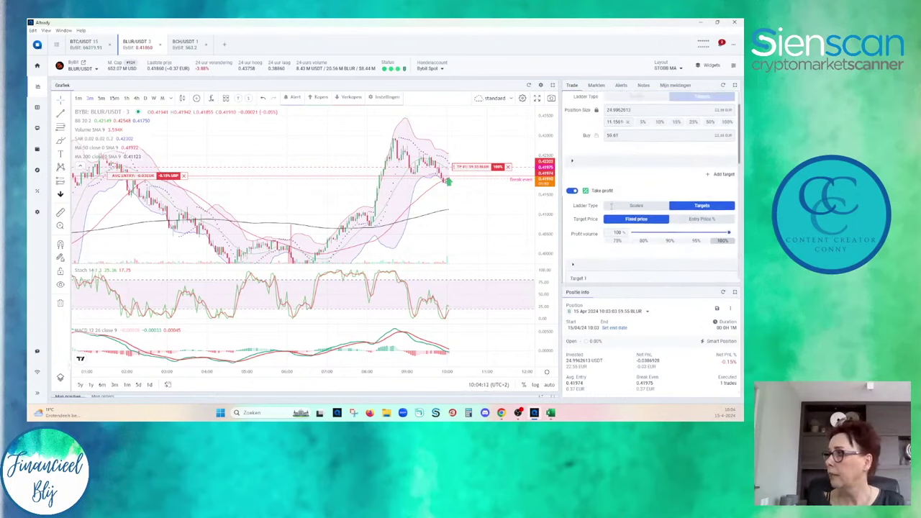
pyautogui.scroll(-3, 601, 198)
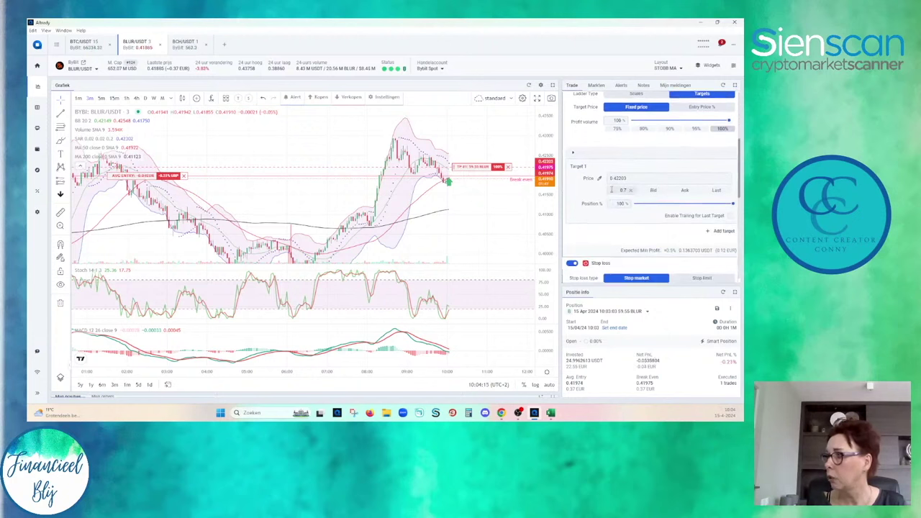
pyautogui.scroll(-3, 632, 210)
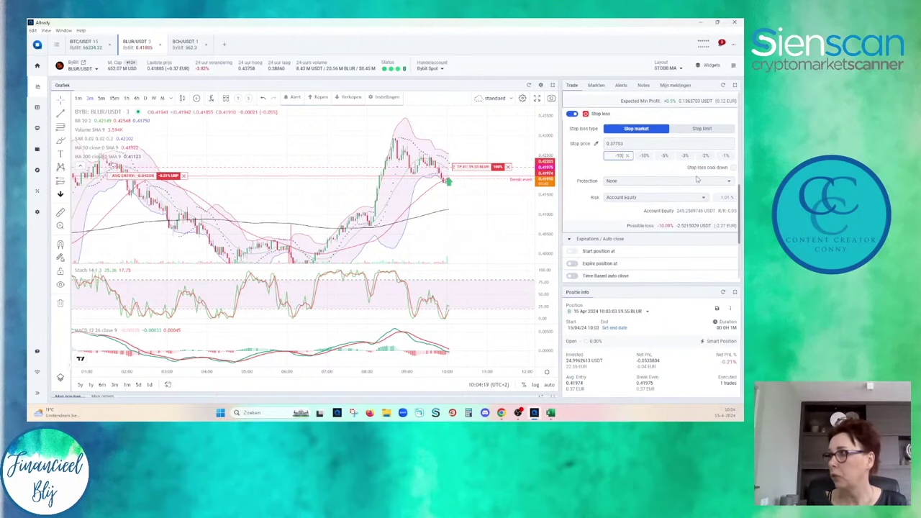
pyautogui.scroll(-3, 696, 180)
pyautogui.click(701, 181)
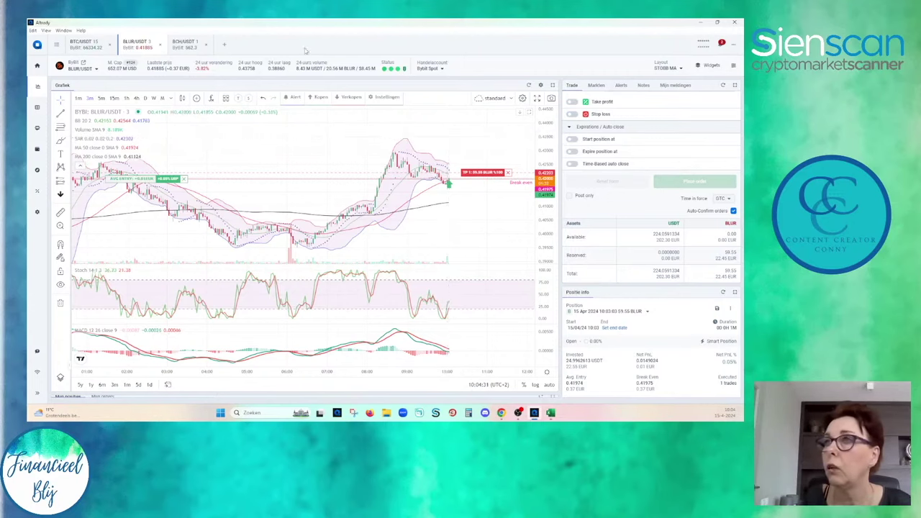
# Switch to the Excel trade logbook and start trade entry 13 with the date 15-4-2024 and the coin blur.
pyautogui.click(550, 413)
pyautogui.click(75, 214)
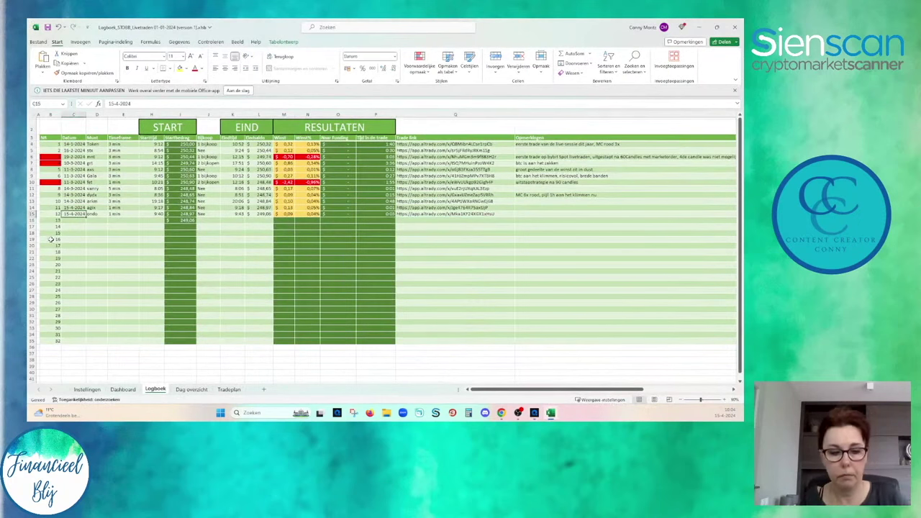
pyautogui.hotkey('ctrl', 'c')
pyautogui.click(75, 224)
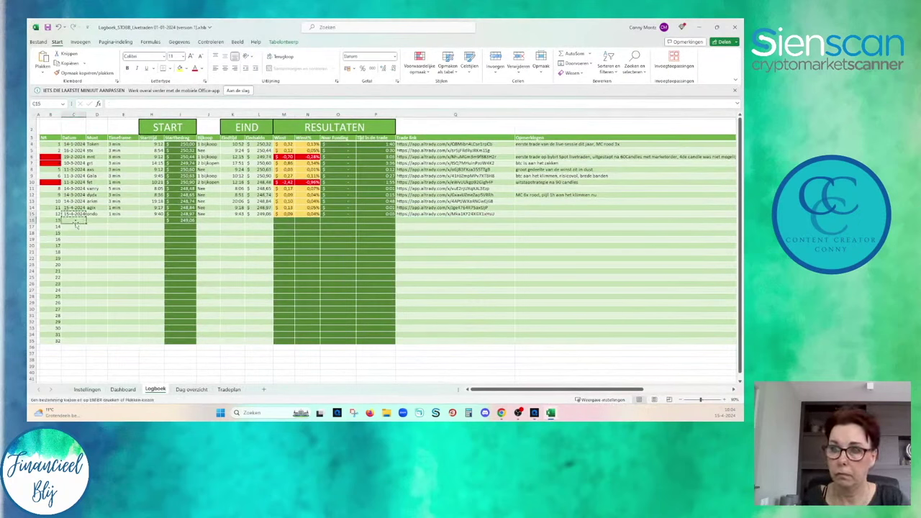
pyautogui.hotkey('ctrl', 'v')
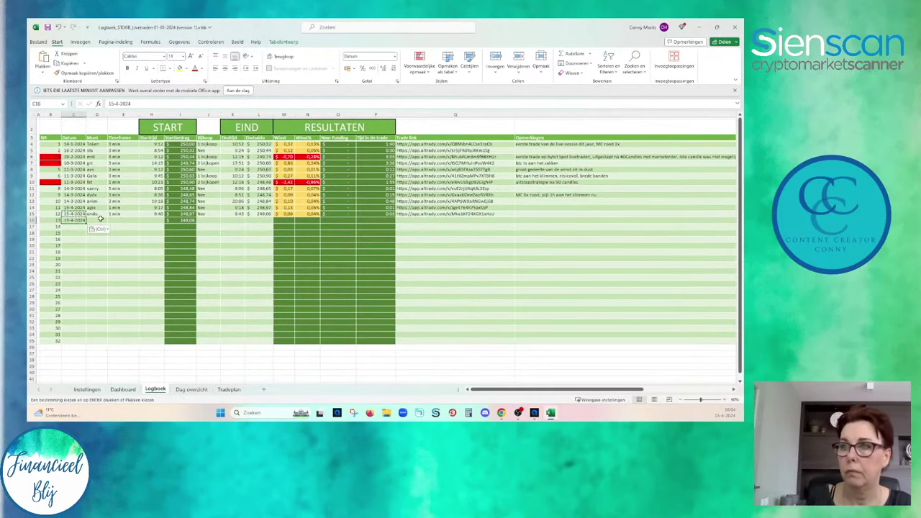
pyautogui.click(100, 220)
pyautogui.write('blur')
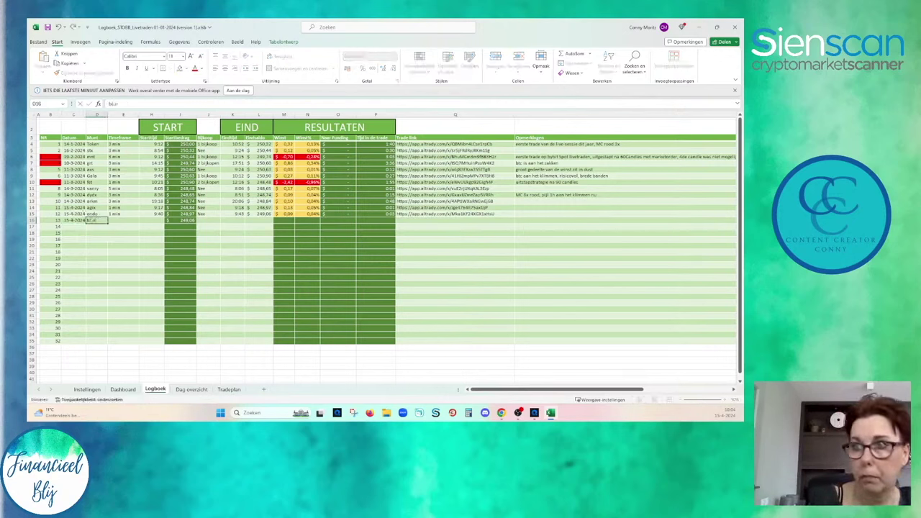
pyautogui.press('Tab')
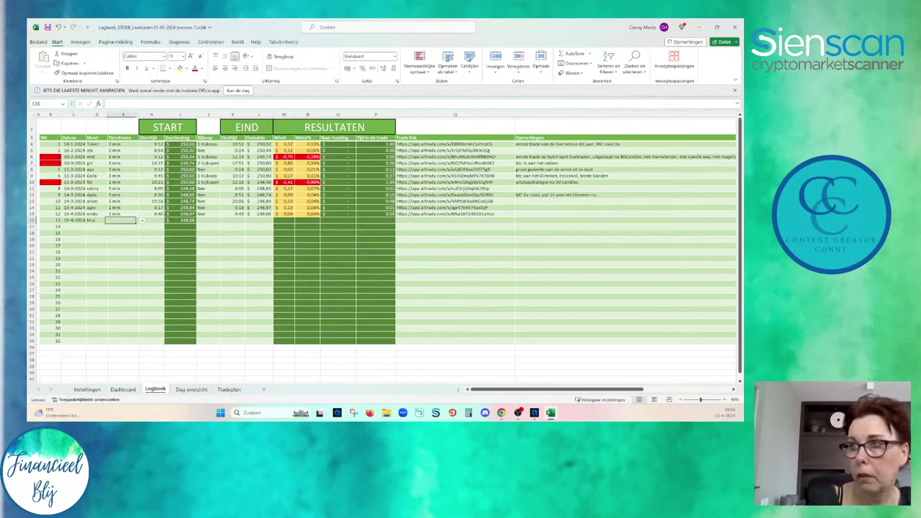
# Set the blur trade's timeframe to 1 min and its start time to 10:03.
pyautogui.click(141, 220)
pyautogui.click(119, 226)
pyautogui.press('Tab')
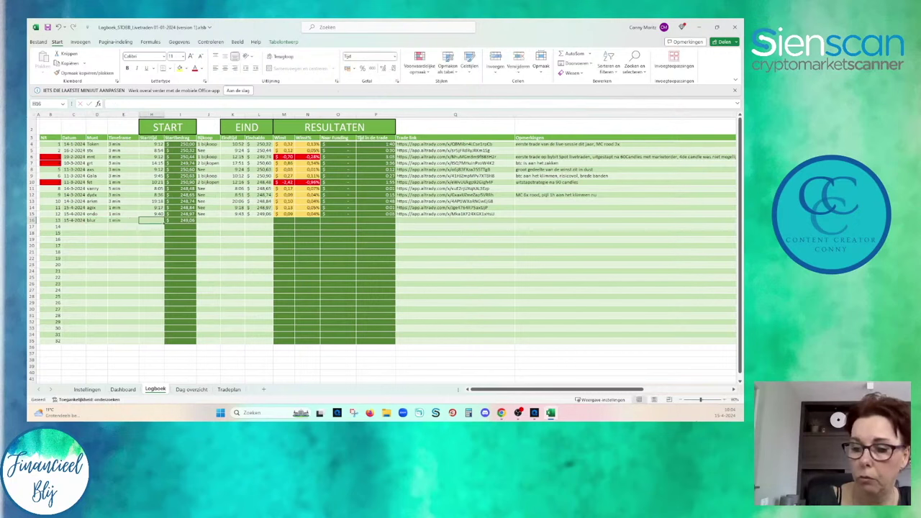
pyautogui.write('10:03')
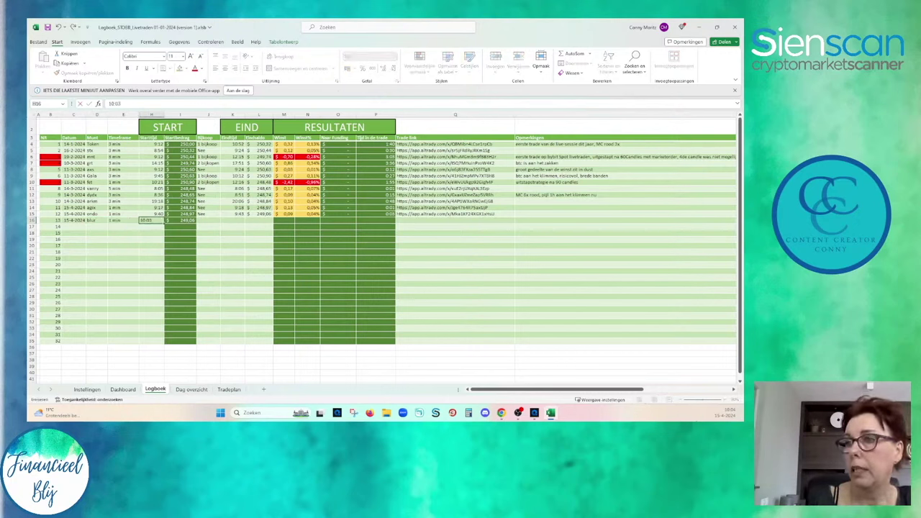
pyautogui.press('Return')
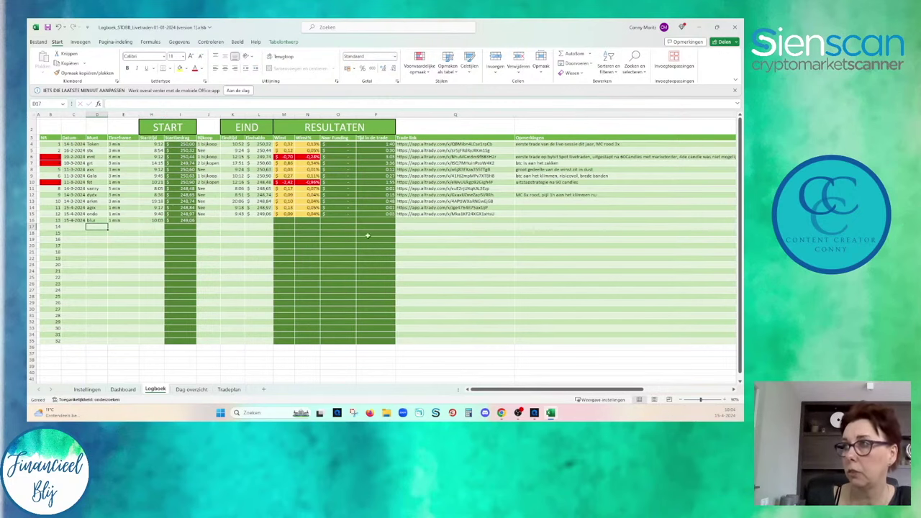
# Return to Altrady, measure from the BLUR entry down to the 200-period moving average and mark 0.41008 with a horizontal line.
pyautogui.click(699, 28)
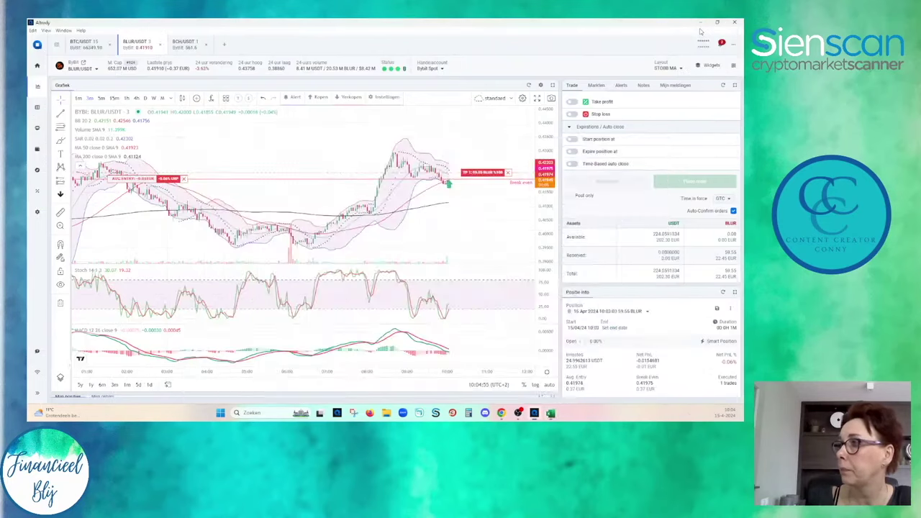
pyautogui.moveTo(479, 218); pyautogui.dragTo(424, 207)
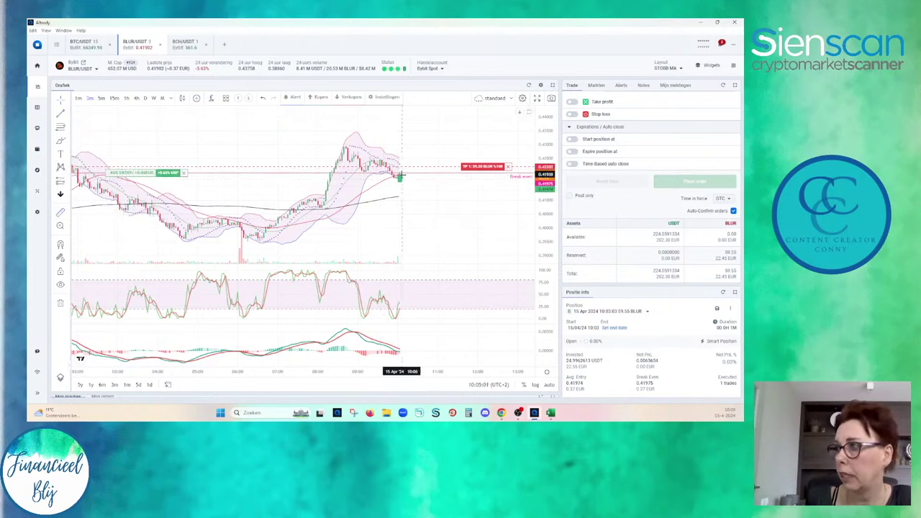
pyautogui.keyDown('shift'); pyautogui.click(399, 178); pyautogui.keyUp('shift')
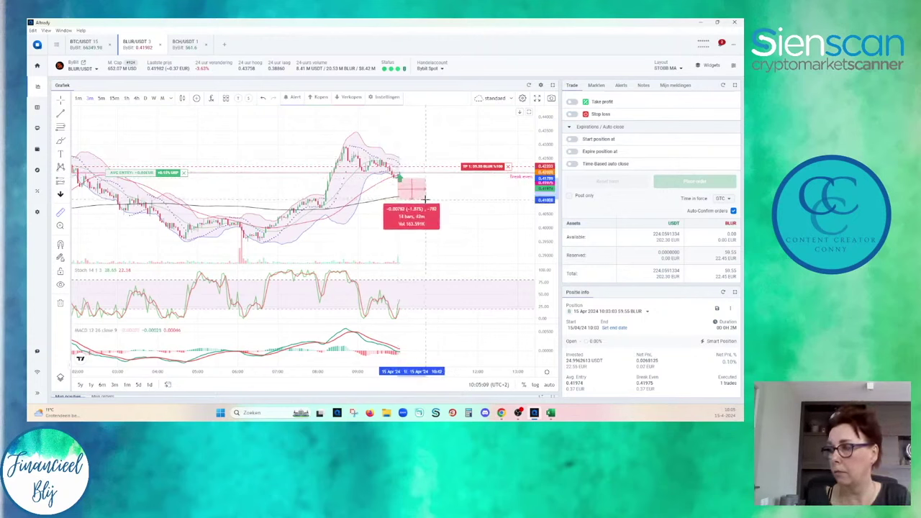
pyautogui.click(479, 245)
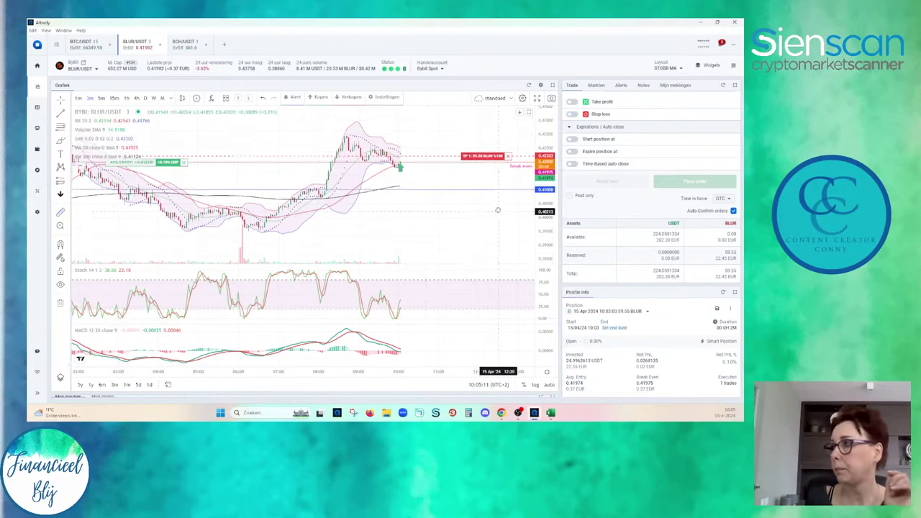
# Examine the BLUR/USDT chart with the stop-loss level in range, and inspect the candles around the entry against the moving averages.
pyautogui.scroll(-3, 496, 206)
pyautogui.moveTo(553, 112); pyautogui.dragTo(552, 133)
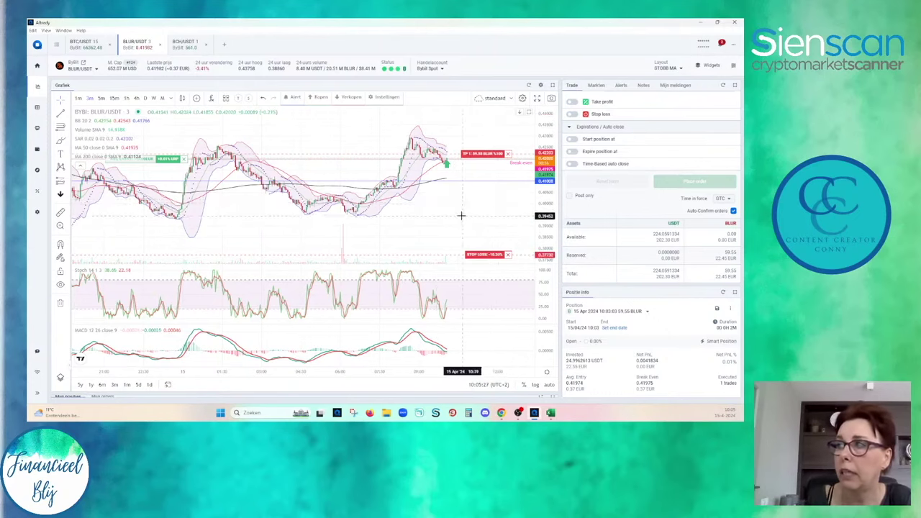
pyautogui.moveTo(462, 216); pyautogui.dragTo(439, 216)
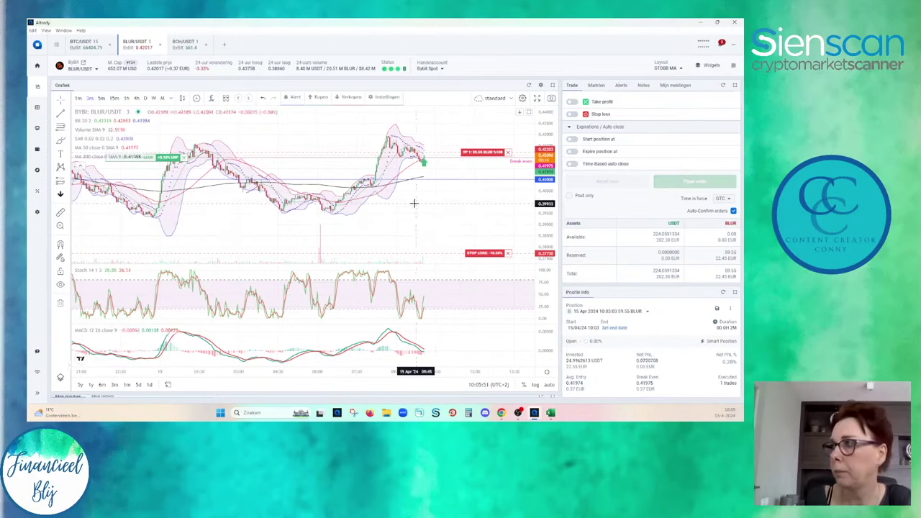
pyautogui.moveTo(418, 201); pyautogui.dragTo(434, 209)
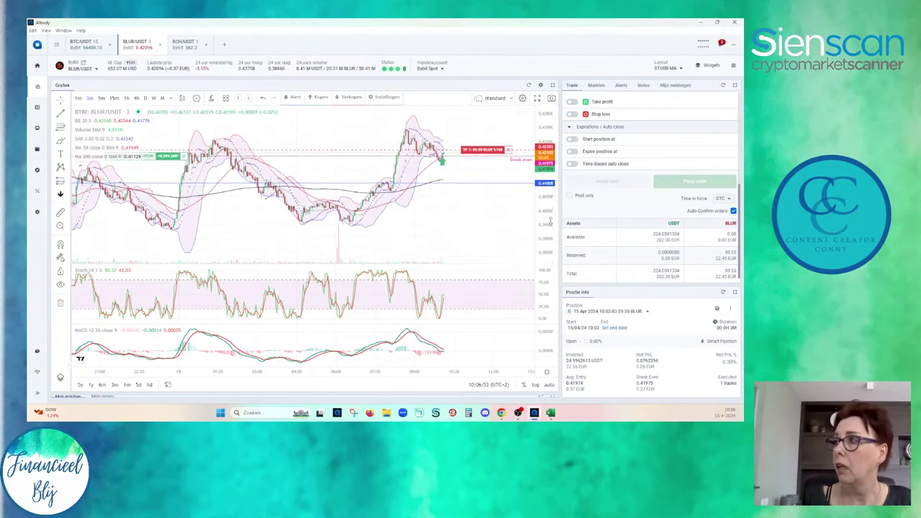
pyautogui.scroll(2, 481, 234)
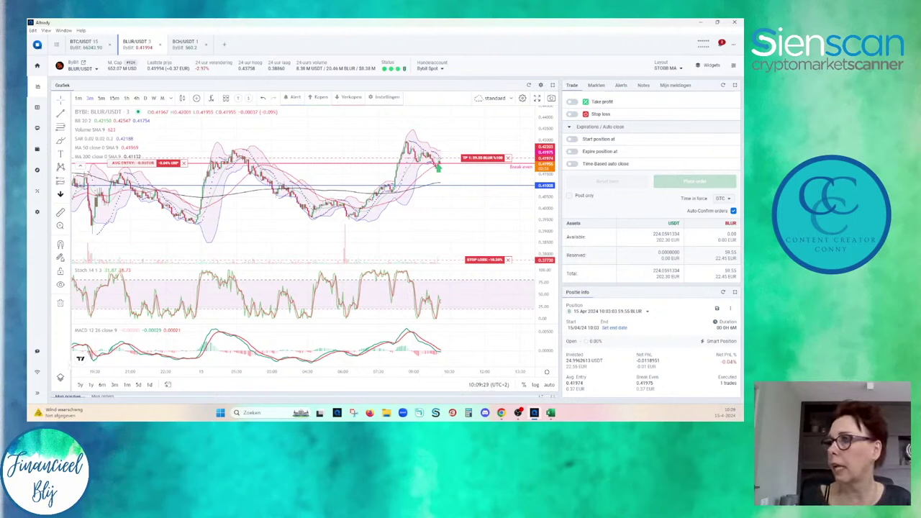
pyautogui.scroll(2, 510, 231)
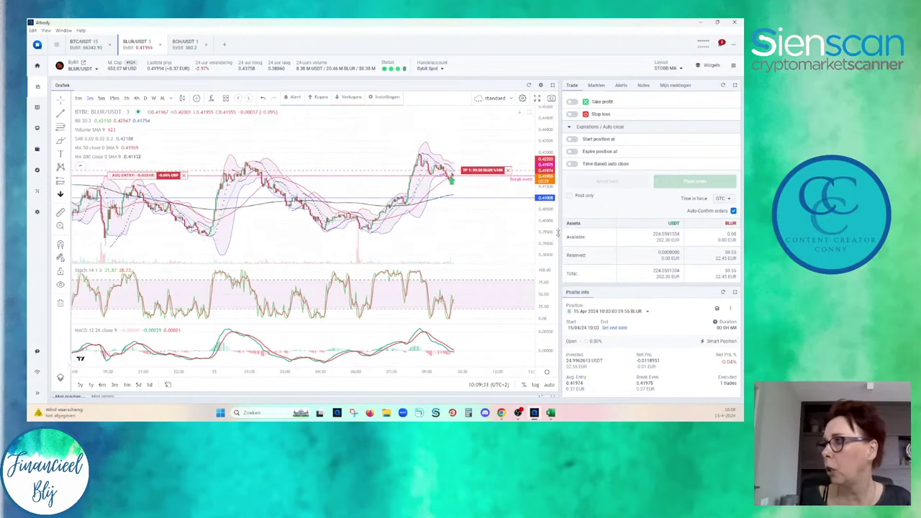
pyautogui.scroll(2, 487, 216)
pyautogui.moveTo(487, 216); pyautogui.dragTo(436, 201)
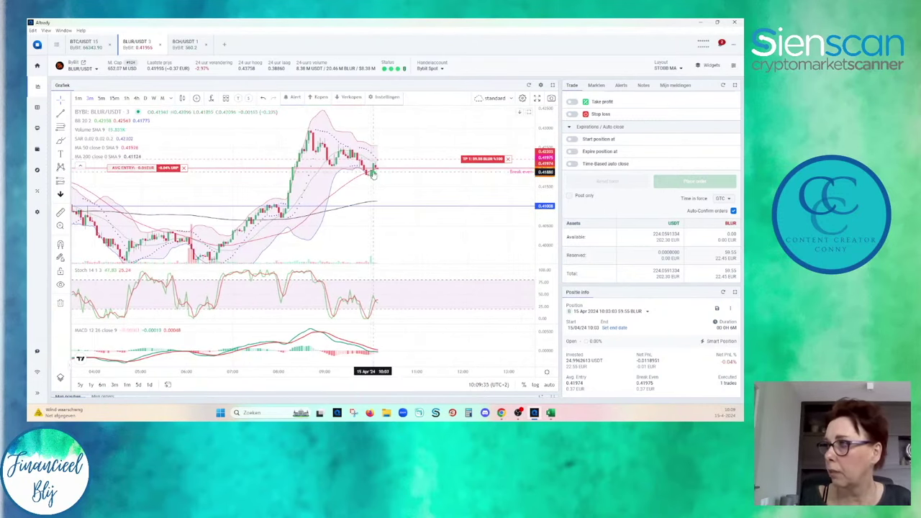
pyautogui.hscroll(-2, 373, 172)
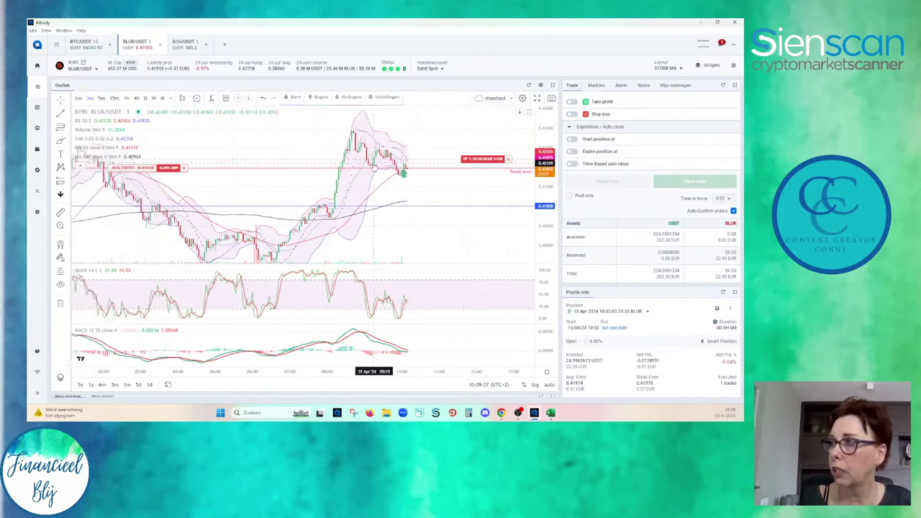
pyautogui.scroll(-1, 373, 167)
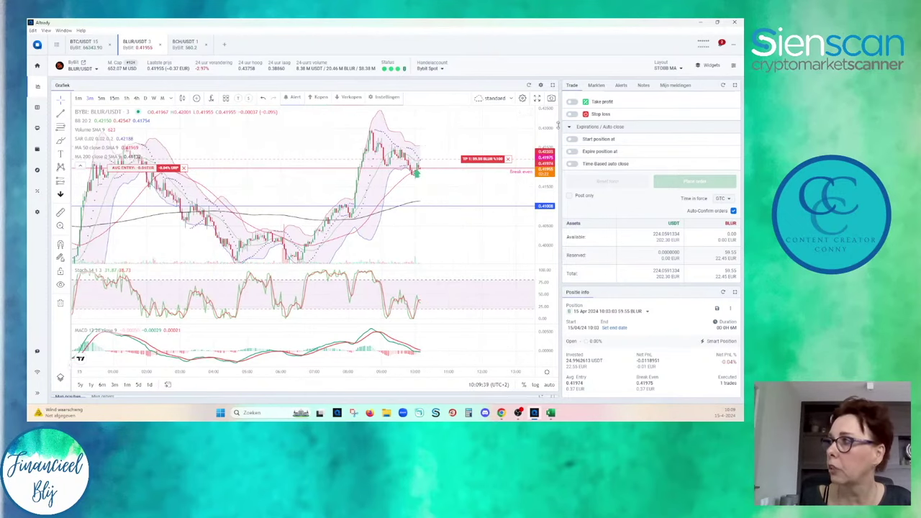
pyautogui.moveTo(546, 129); pyautogui.dragTo(545, 144)
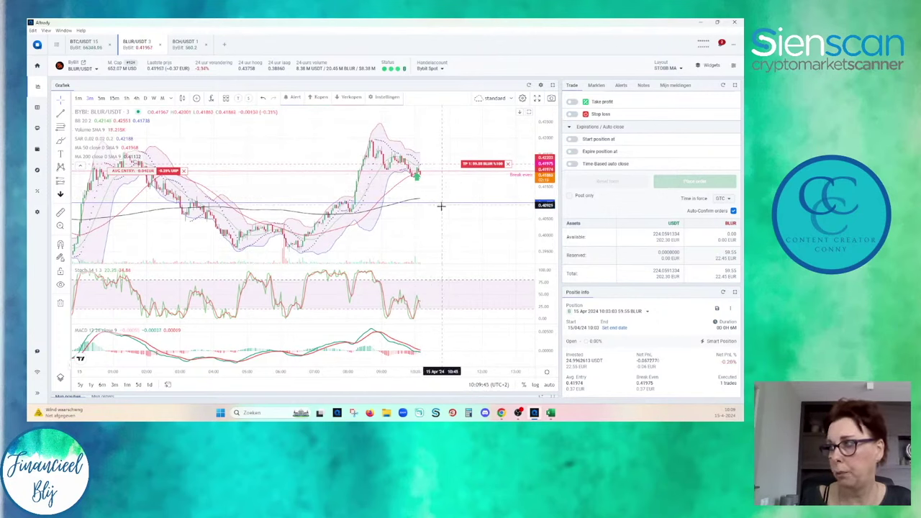
pyautogui.scroll(3, 474, 228)
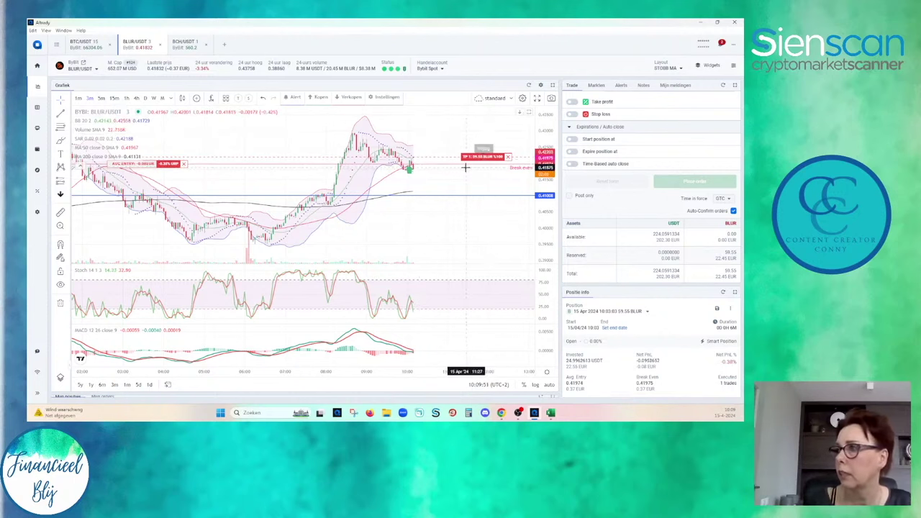
pyautogui.scroll(-1, 471, 230)
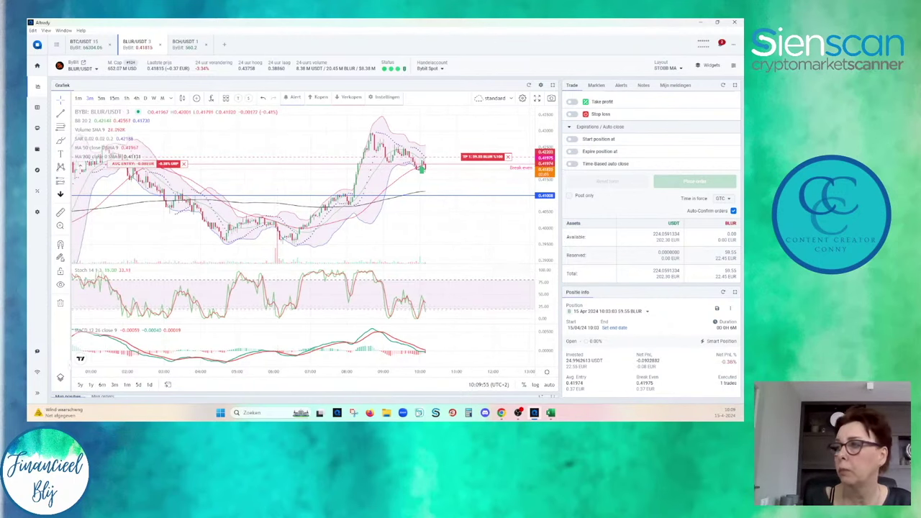
# Switch to the Excel logbook, check the BLUR signal's timeframe in the Sienscan scanner, and set the blur trade's timeframe to 3 min.
pyautogui.click(551, 413)
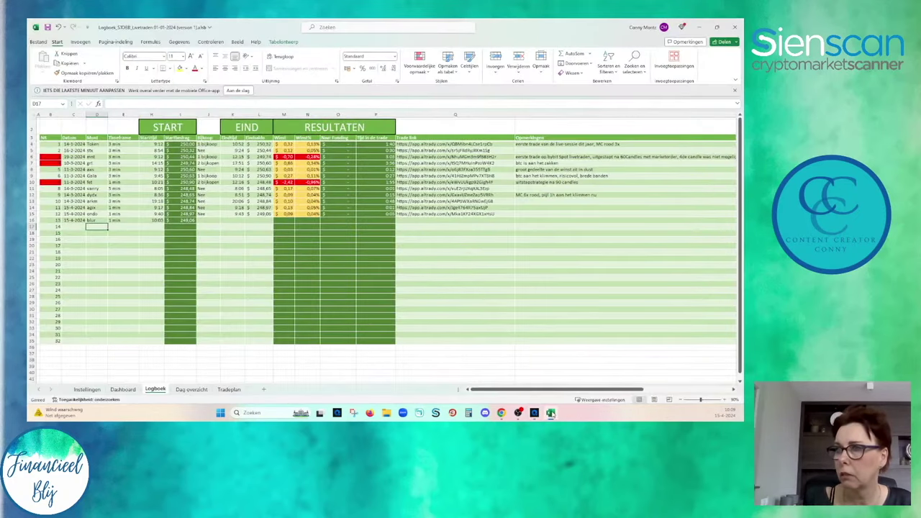
pyautogui.click(115, 221)
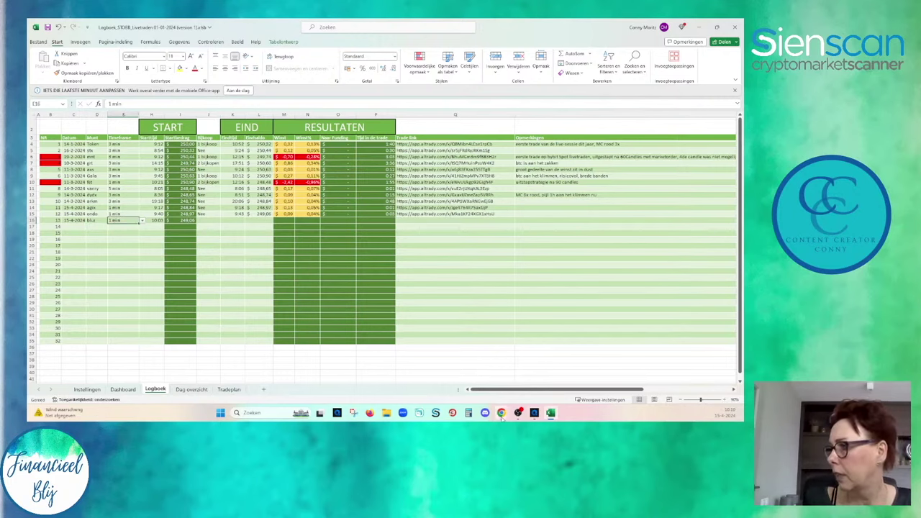
pyautogui.moveTo(502, 412)
pyautogui.click(560, 376)
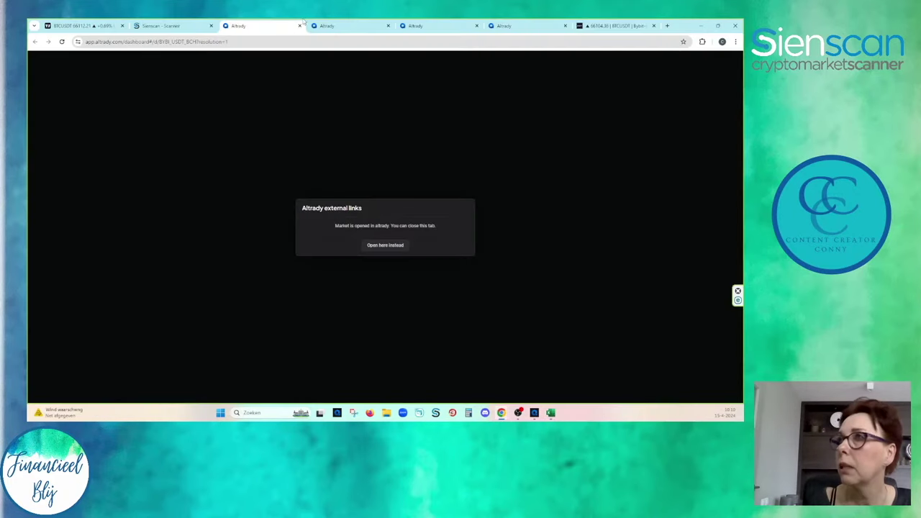
pyautogui.click(180, 26)
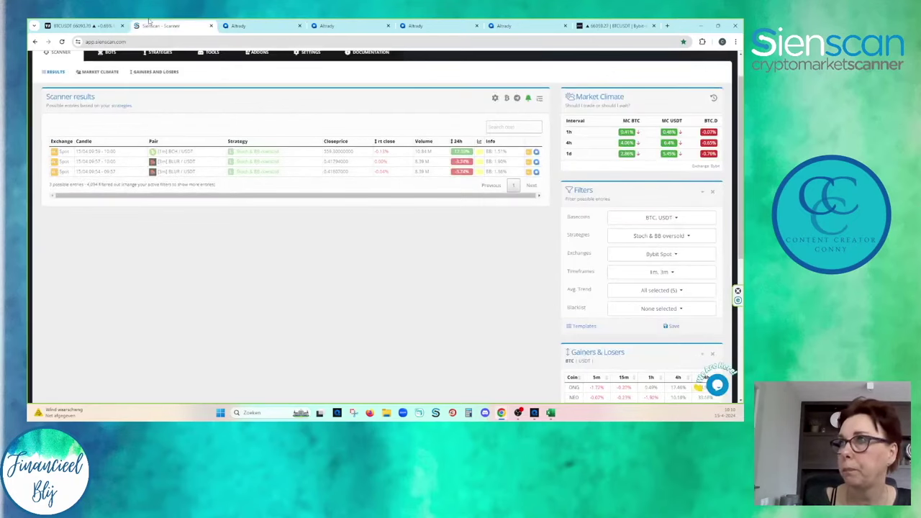
pyautogui.click(550, 412)
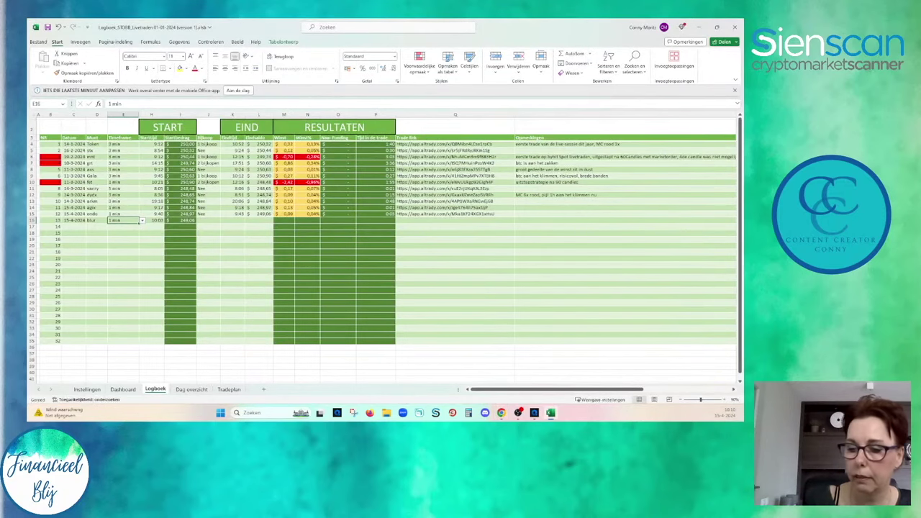
pyautogui.click(123, 227)
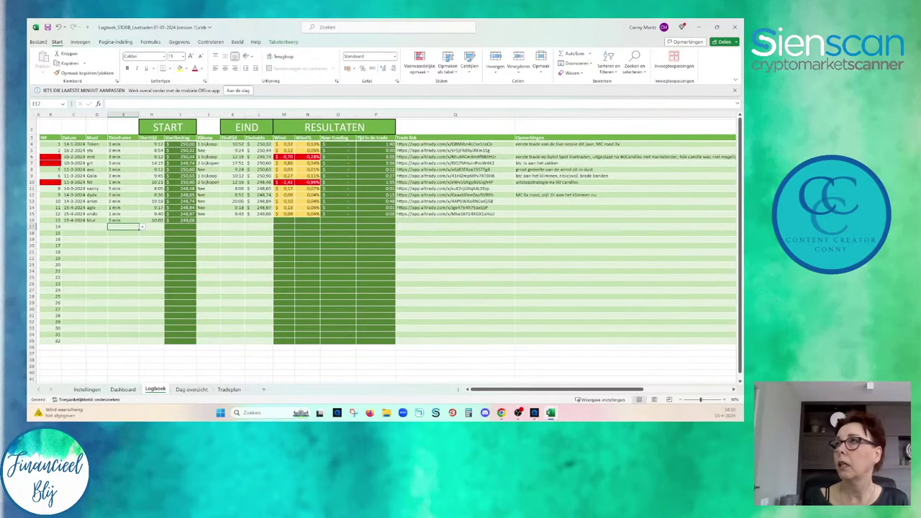
pyautogui.click(698, 26)
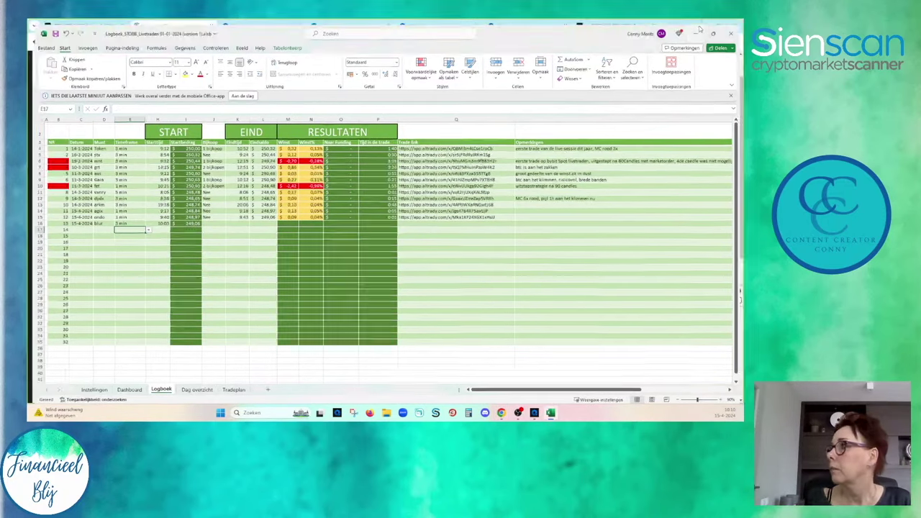
# Return to Altrady and examine the open BLUR/USDT position's candles against the break-even level, moving averages and marked 0.41008 line.
pyautogui.click(534, 412)
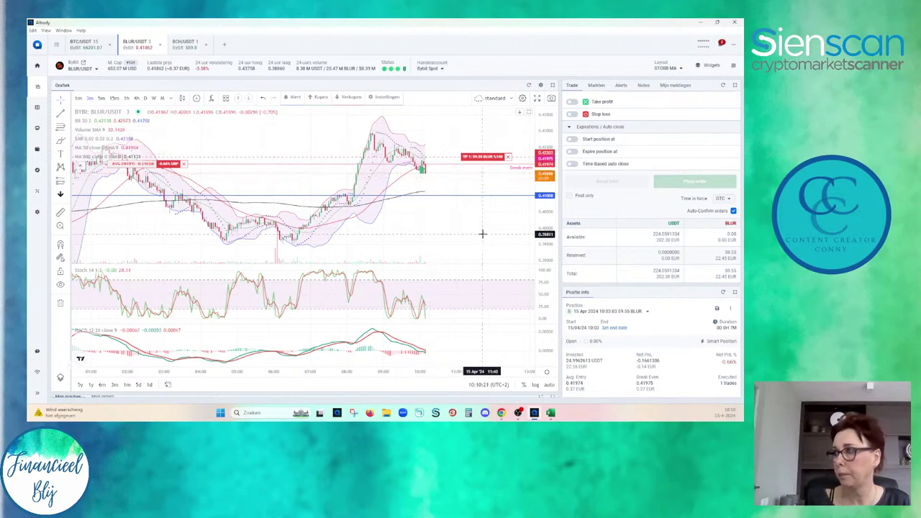
pyautogui.moveTo(485, 233); pyautogui.dragTo(476, 232)
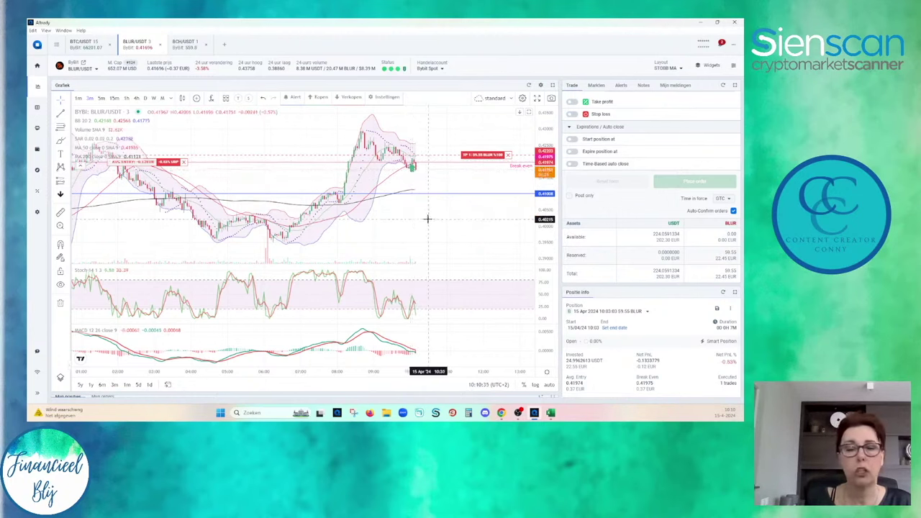
pyautogui.moveTo(428, 214); pyautogui.dragTo(444, 216)
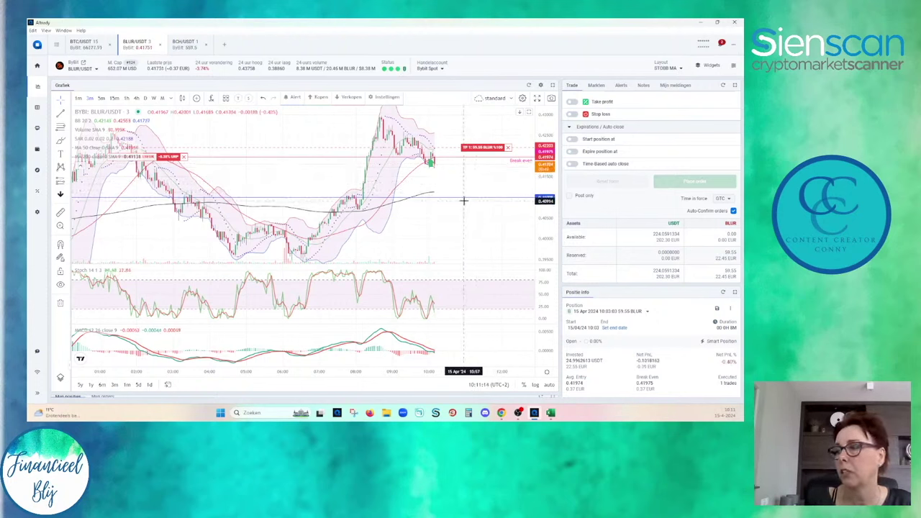
pyautogui.scroll(-3, 489, 227)
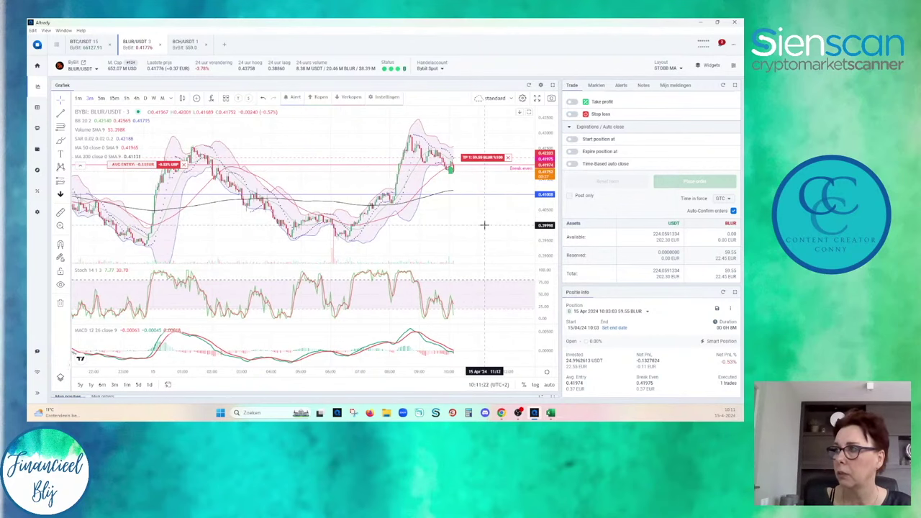
pyautogui.hscroll(3, 432, 233)
pyautogui.scroll(2, 432, 232)
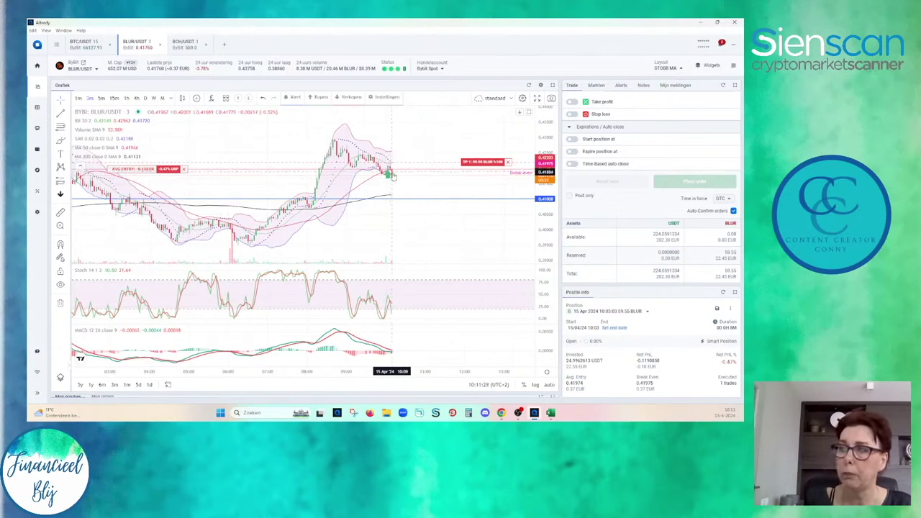
pyautogui.moveTo(444, 234); pyautogui.dragTo(468, 242)
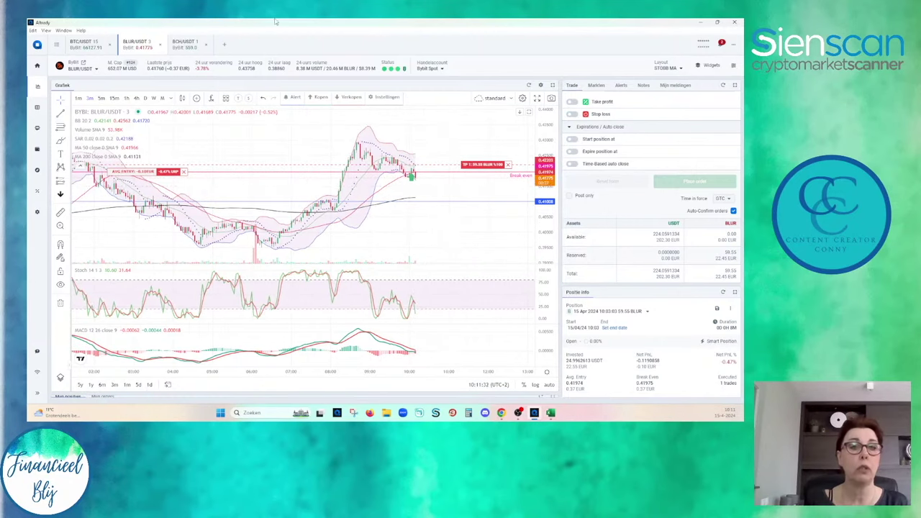
# Switch to Chrome and close the four leftover Altrady link tabs.
pyautogui.click(704, 23)
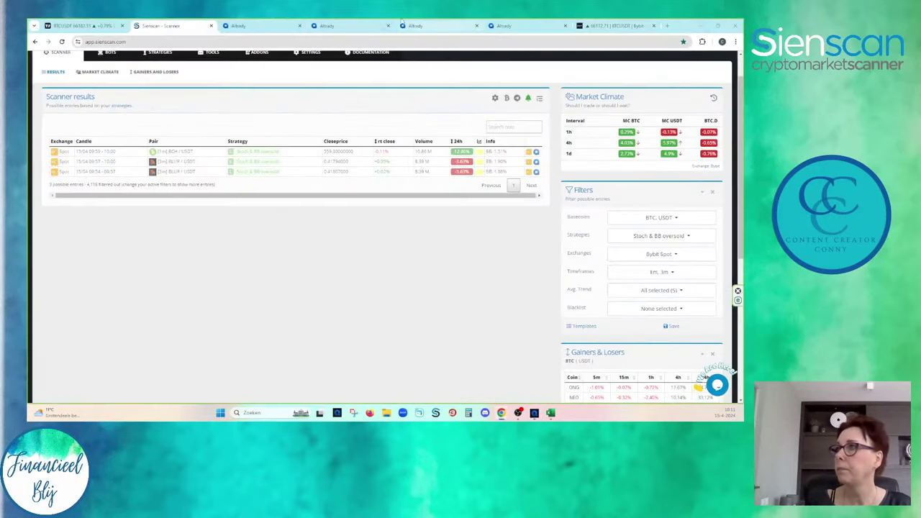
pyautogui.click(300, 25)
pyautogui.click(299, 25)
pyautogui.click(299, 26)
pyautogui.click(299, 25)
# Open the Financieel Blij website in a new browser tab and review the free and paid plans on its subscriptions page.
pyautogui.click(313, 26)
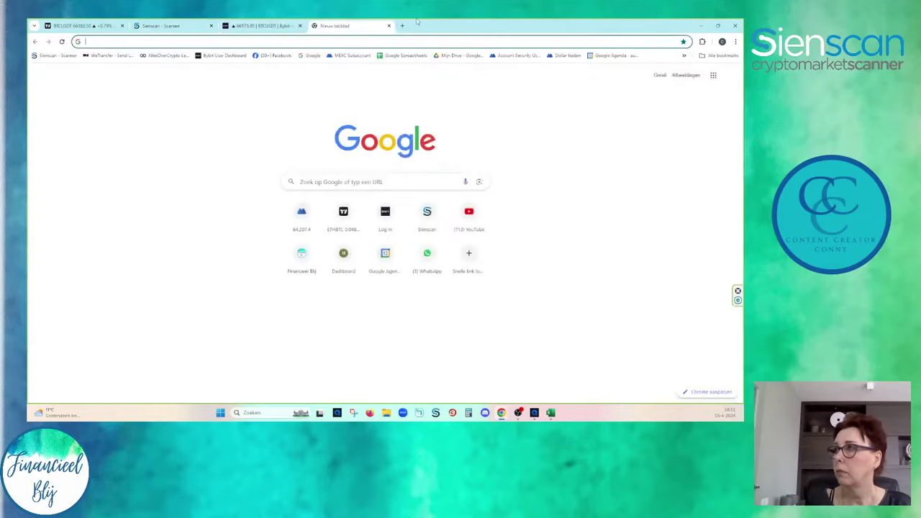
pyautogui.click(683, 55)
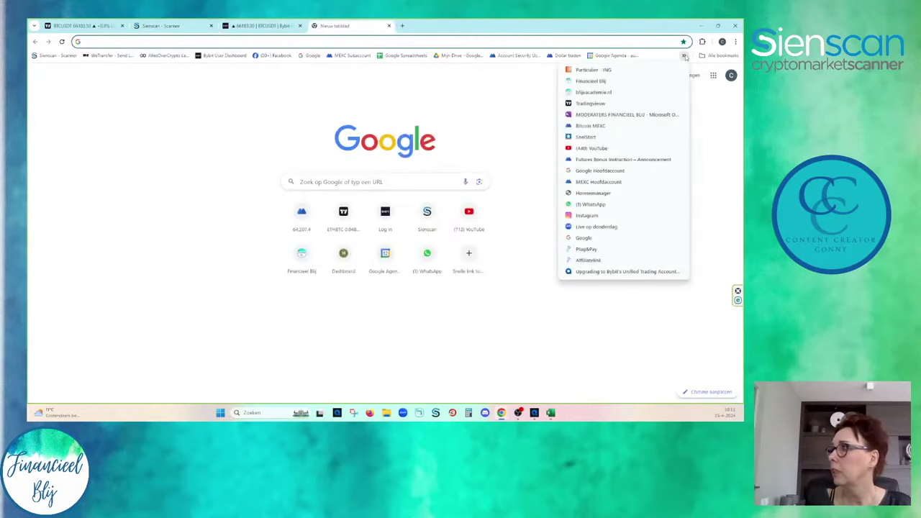
pyautogui.click(586, 79)
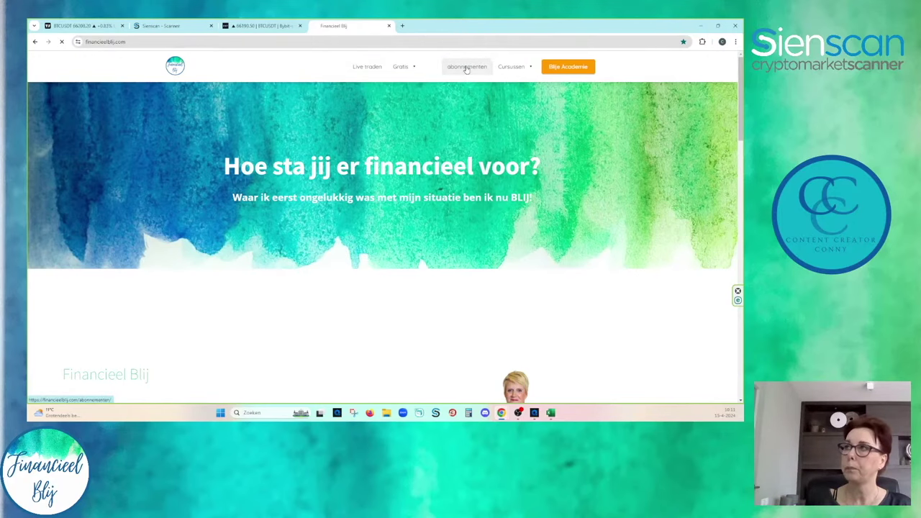
pyautogui.click(466, 67)
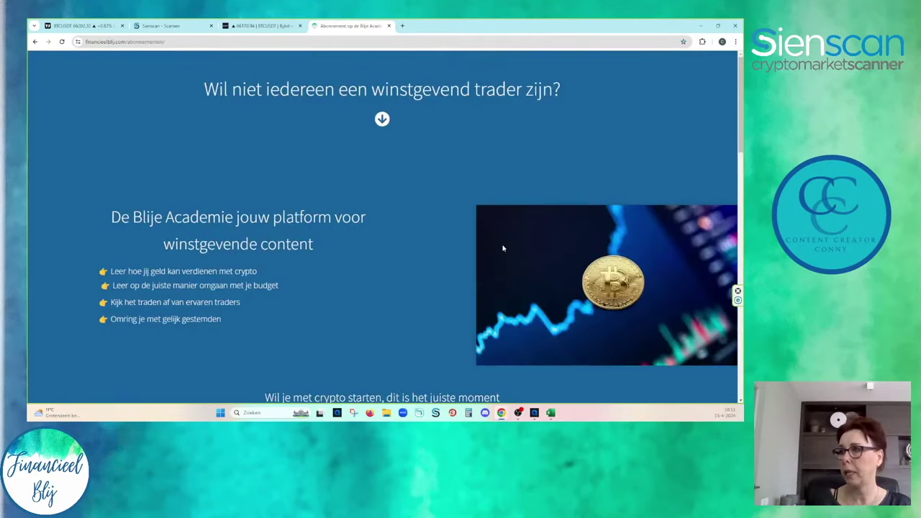
pyautogui.scroll(-5, 501, 247)
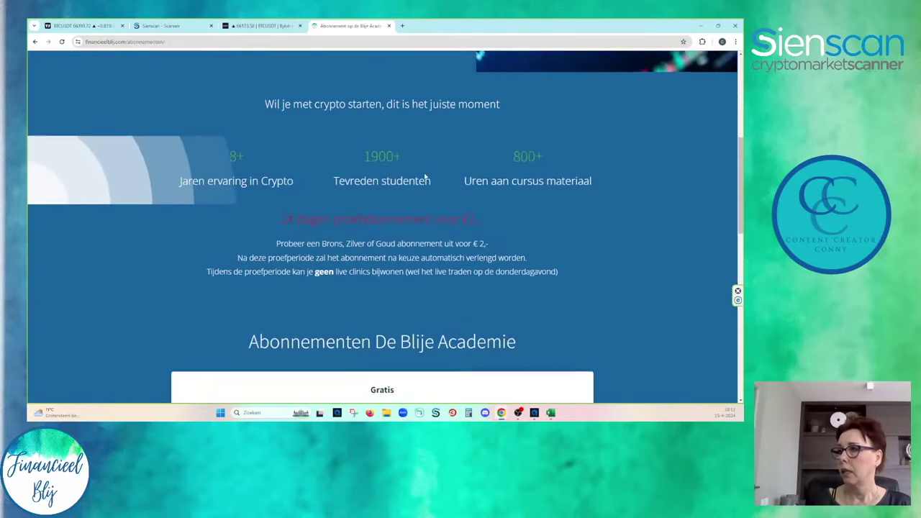
pyautogui.scroll(-4, 425, 177)
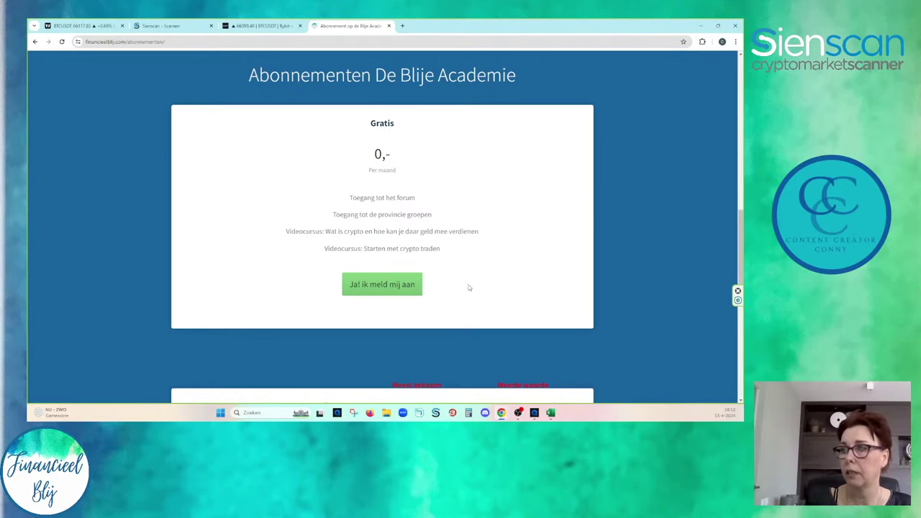
pyautogui.scroll(-2, 468, 285)
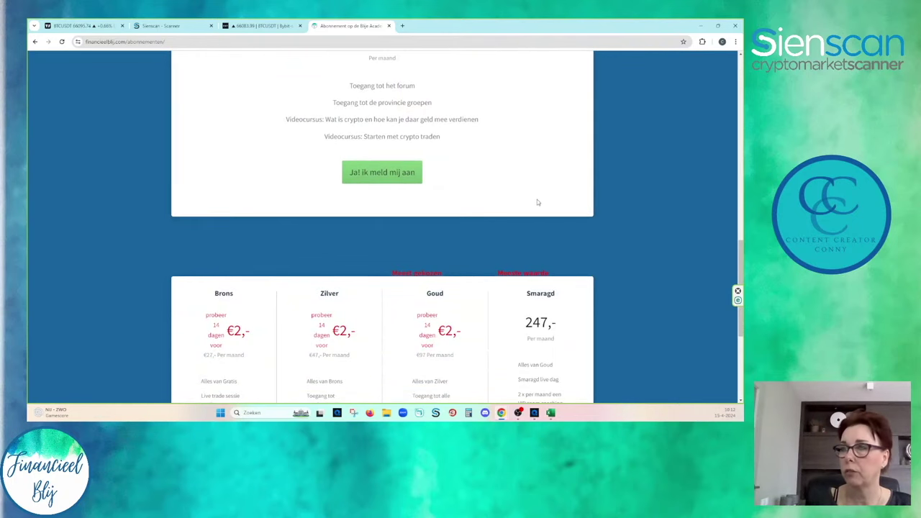
# Return to the Sienscan scanner and open its new TOKEN/USDT signal in a maximized Altrady window.
pyautogui.click(159, 26)
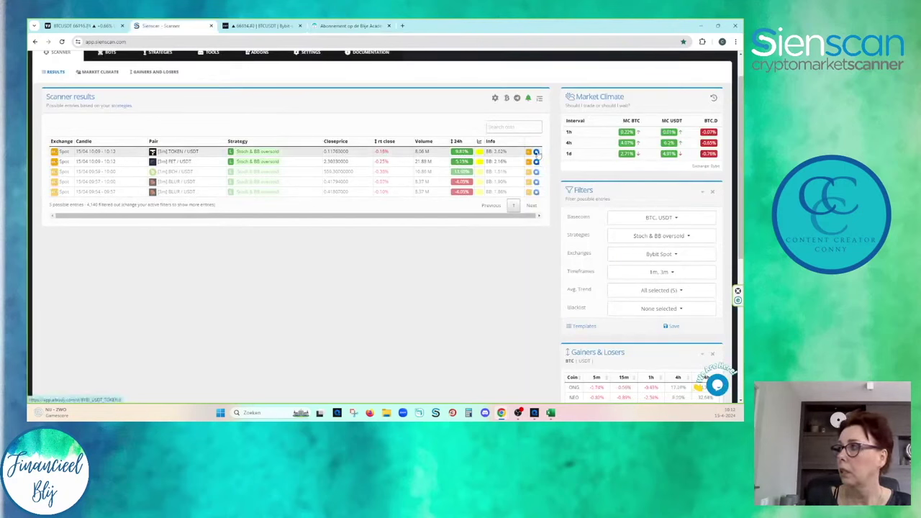
pyautogui.click(536, 153)
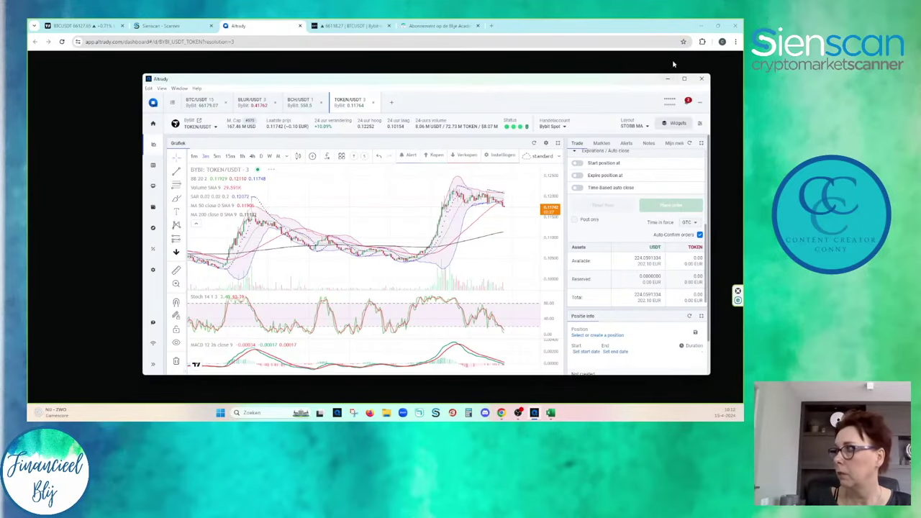
pyautogui.click(684, 79)
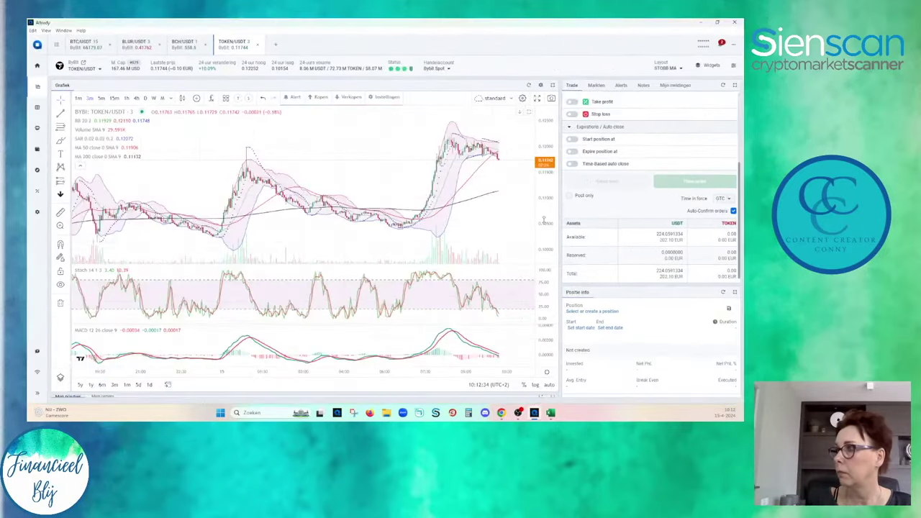
# Examine the TOKEN/USDT 3-minute chart's recent rise and earlier price swings against the moving averages and Bollinger Bands.
pyautogui.moveTo(506, 216); pyautogui.dragTo(359, 200)
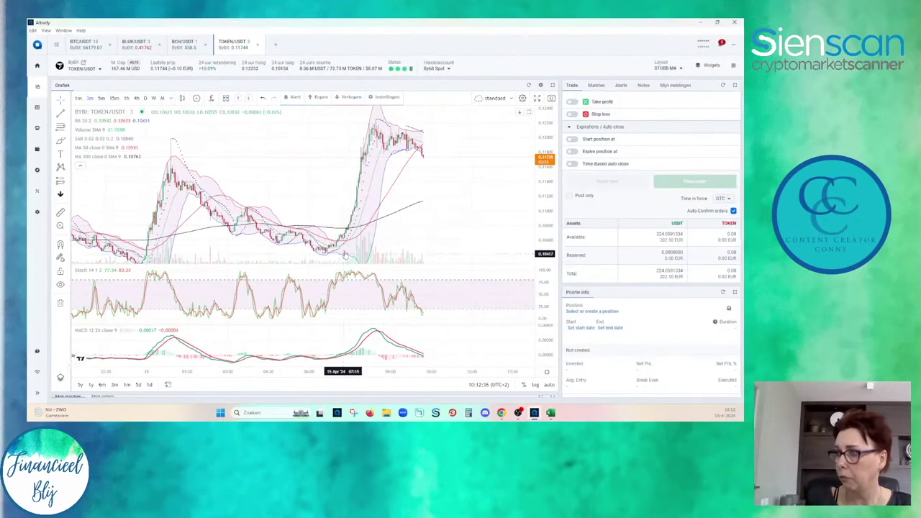
pyautogui.scroll(-2, 367, 159)
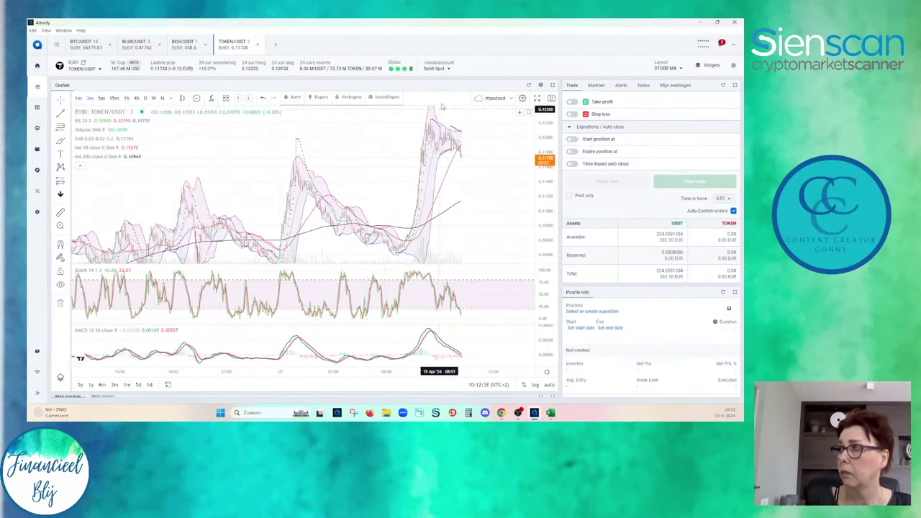
pyautogui.scroll(3, 464, 163)
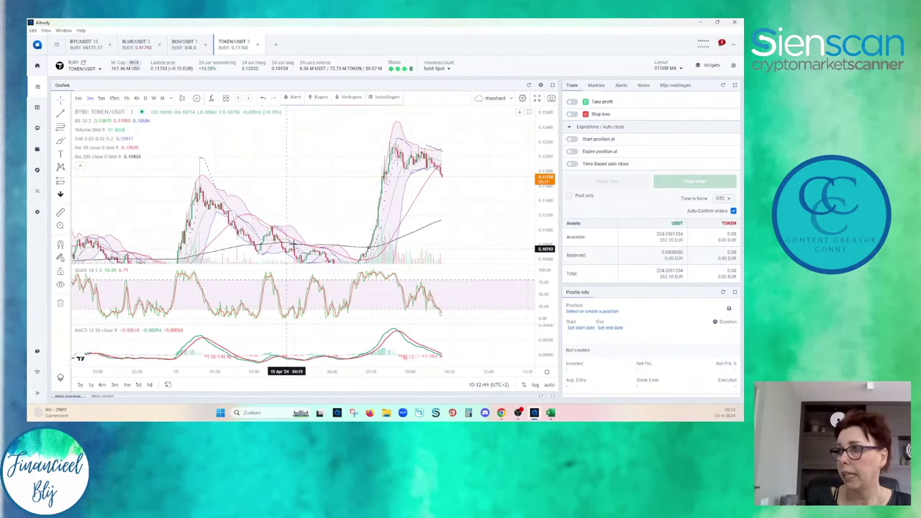
pyautogui.moveTo(309, 172); pyautogui.dragTo(356, 169)
pyautogui.scroll(-3, 356, 170)
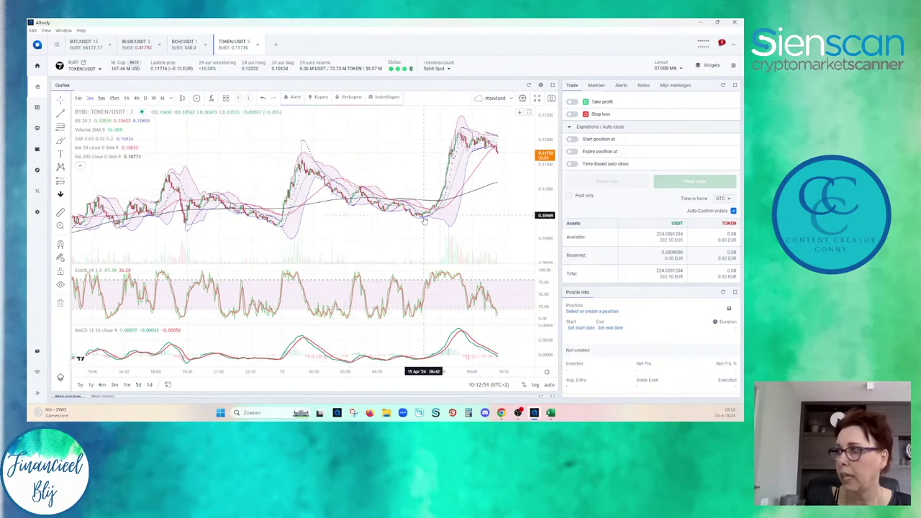
# Measure from the current TOKEN/USDT price to below the 200-period moving average, and inspect the latest candles and stochastic.
pyautogui.moveTo(510, 217); pyautogui.dragTo(447, 216)
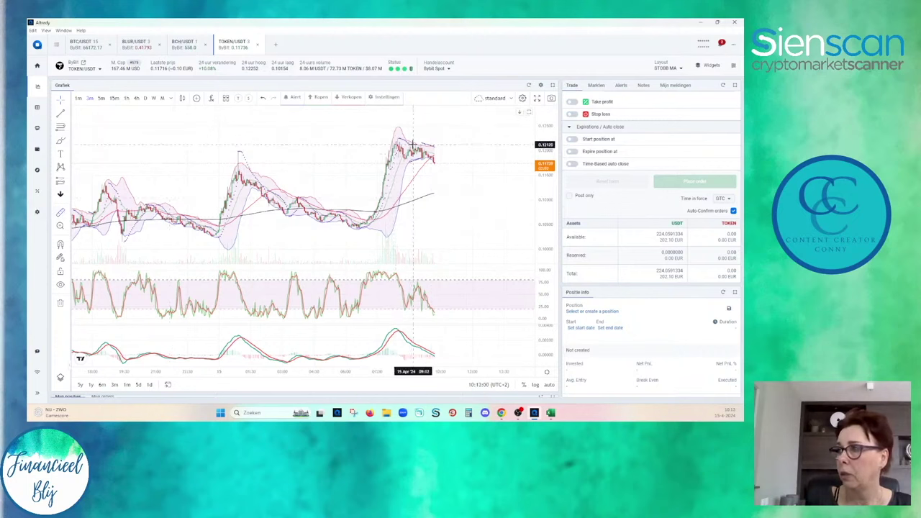
pyautogui.scroll(-2, 446, 148)
pyautogui.keyDown('shift'); pyautogui.click(494, 162); pyautogui.keyUp('shift')
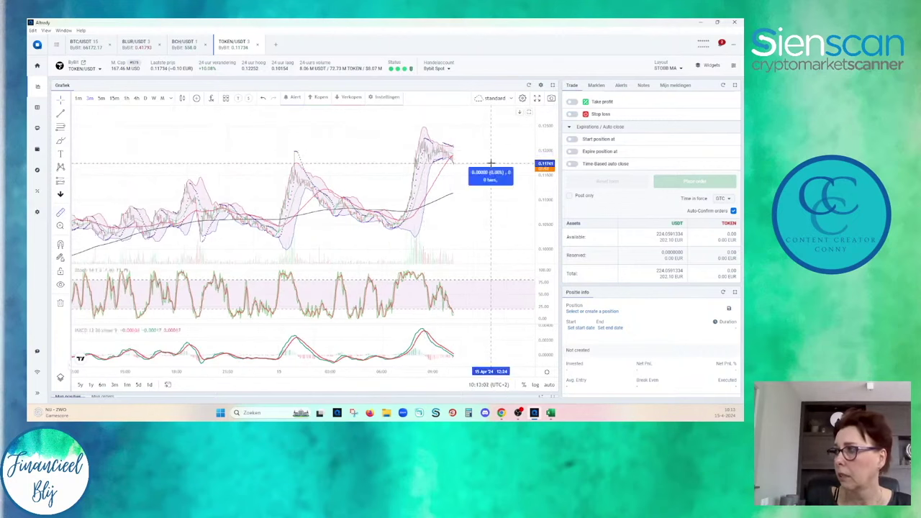
pyautogui.click(479, 210)
pyautogui.scroll(4, 497, 220)
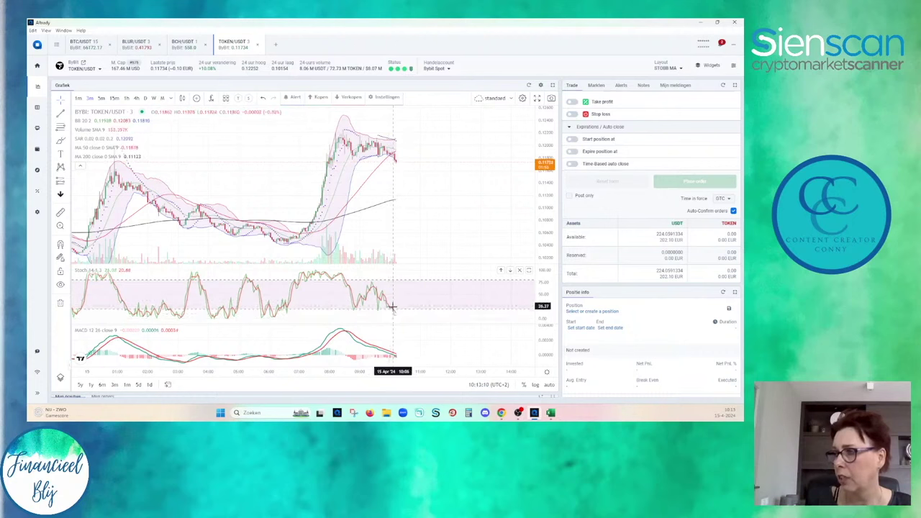
# Close the TOKEN/USDT chart and switch the BCH/USDT chart to the 1-minute timeframe.
pyautogui.moveTo(427, 230); pyautogui.dragTo(442, 117)
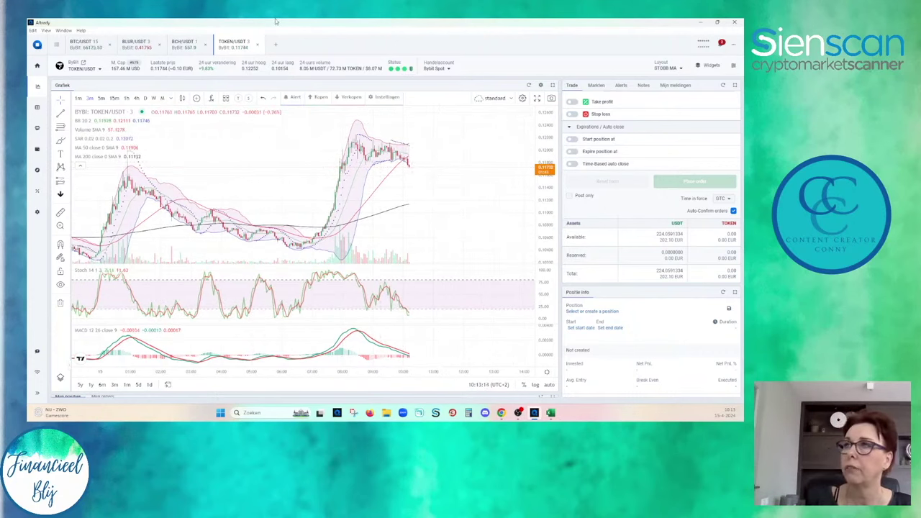
pyautogui.click(257, 47)
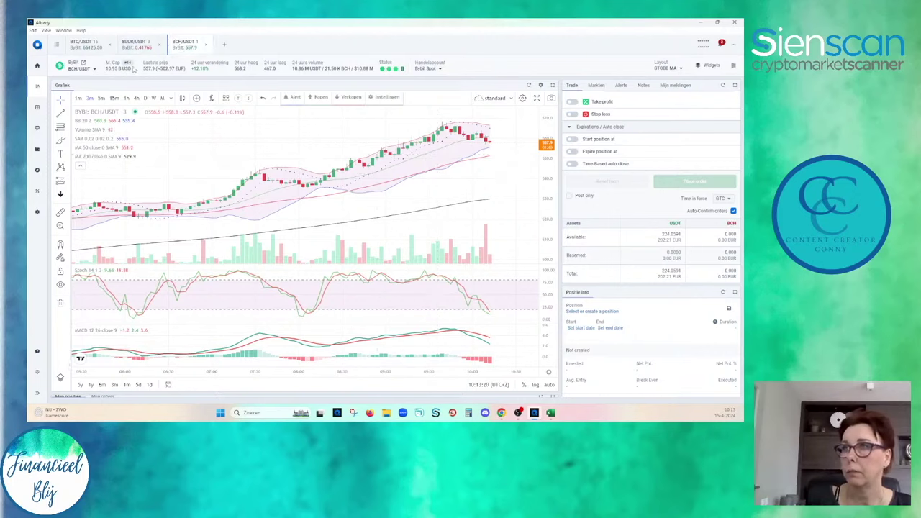
pyautogui.click(78, 99)
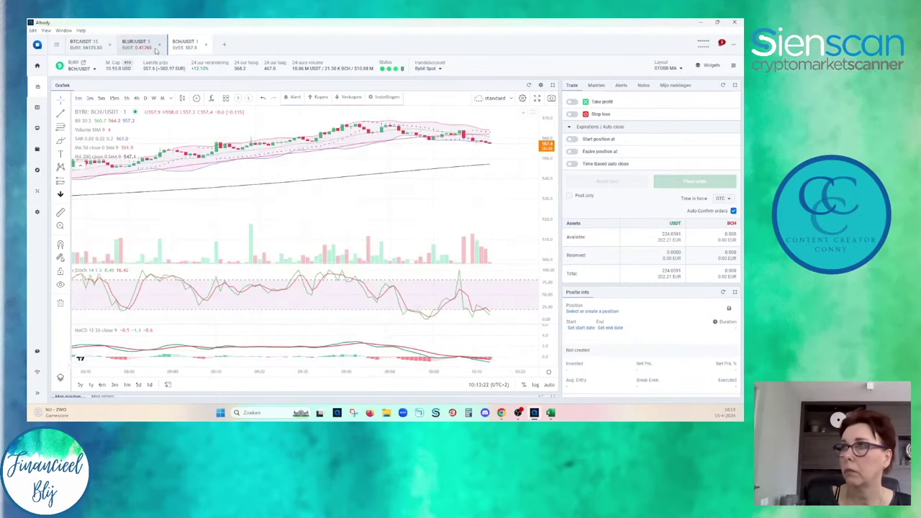
# Check the open BLUR/USDT trade, and review the Sienscan scanner results and TradingView's daily BTCUSDT chart in the browser.
pyautogui.click(134, 43)
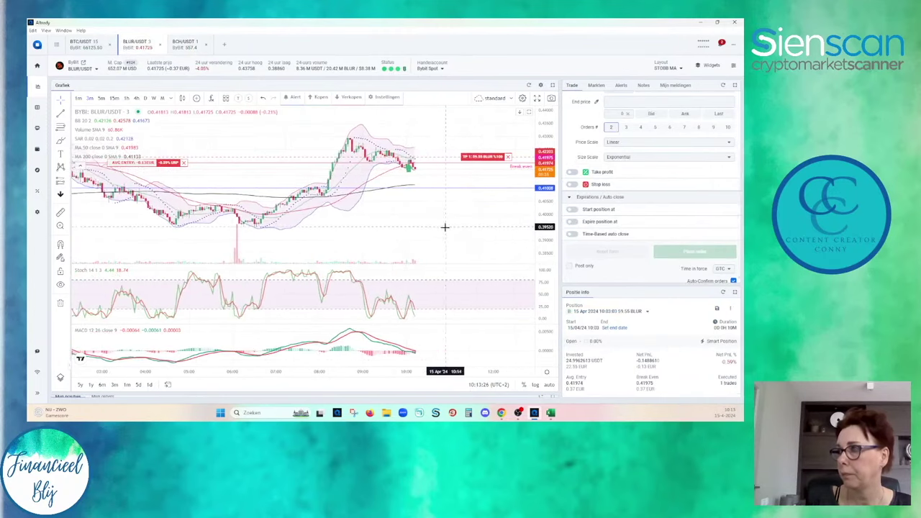
pyautogui.moveTo(501, 414)
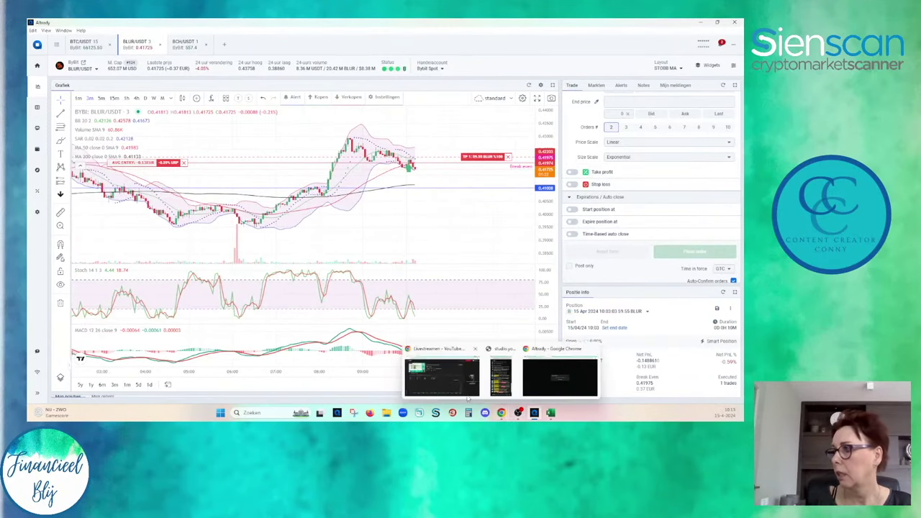
pyautogui.click(566, 378)
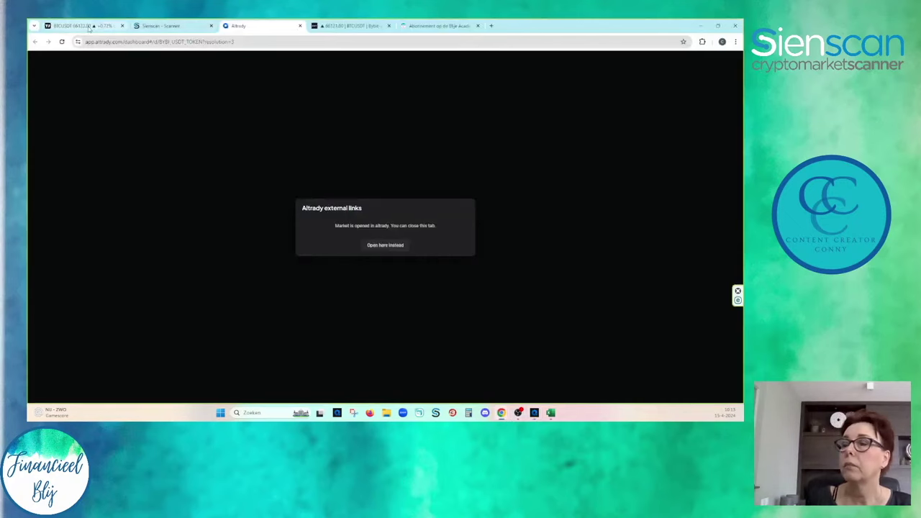
pyautogui.click(165, 26)
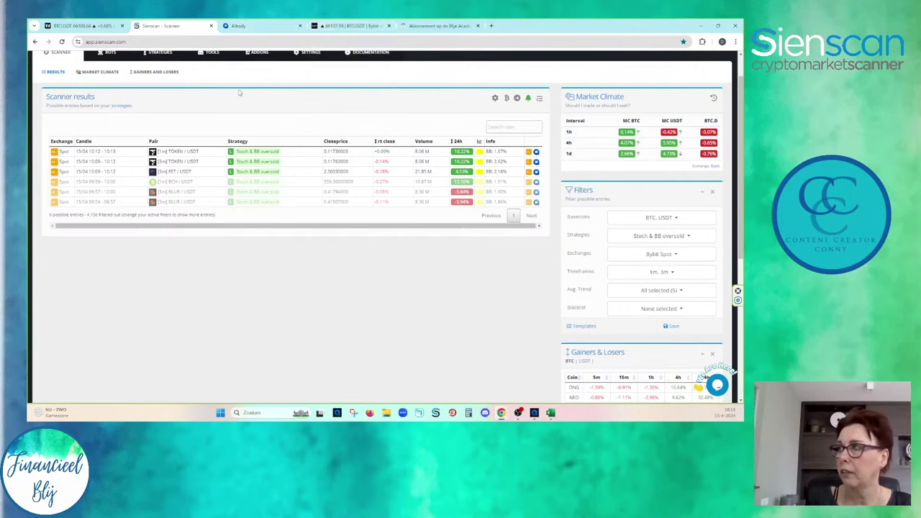
pyautogui.click(73, 26)
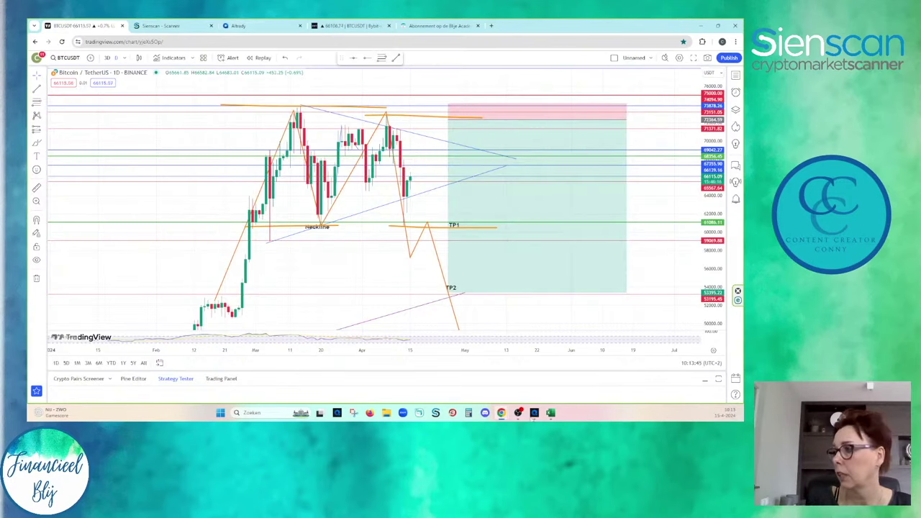
# Return to Altrady and examine the BTC/USDT 15-minute chart's drop and recovery against the moving averages and Bollinger Bands.
pyautogui.click(533, 413)
pyautogui.click(90, 43)
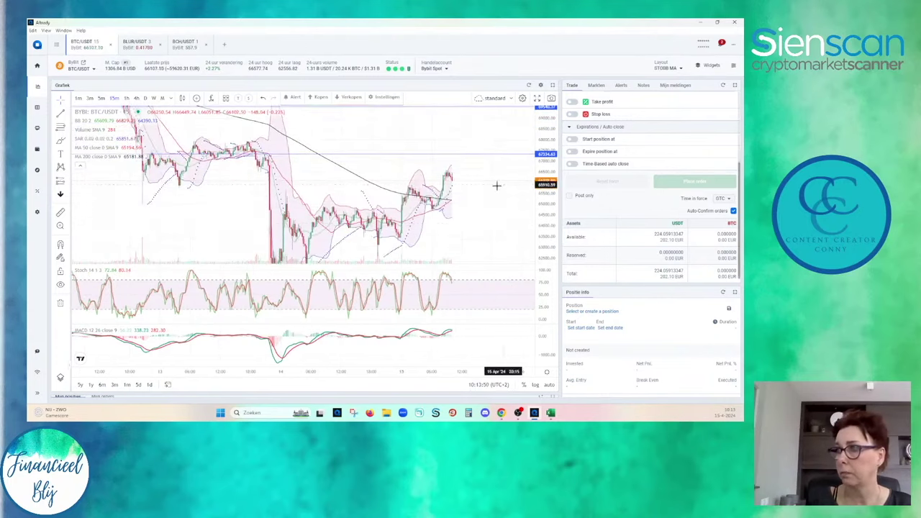
pyautogui.scroll(3, 470, 209)
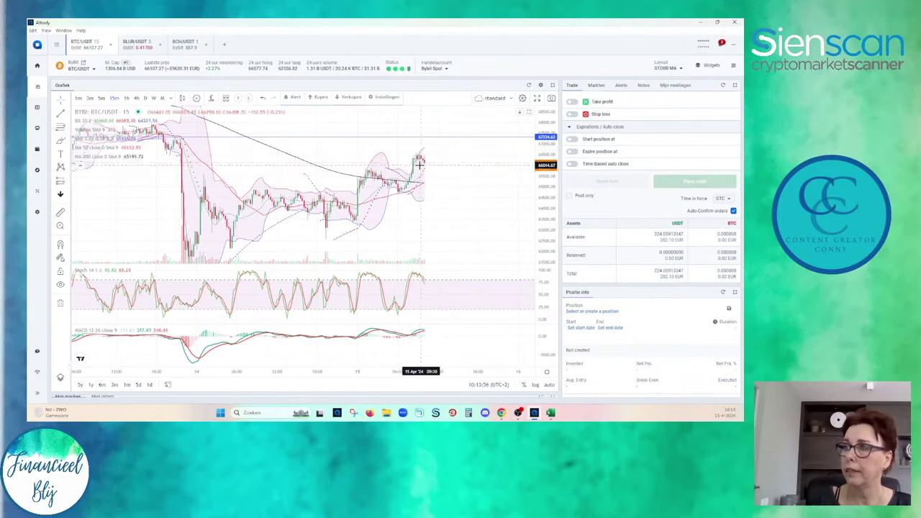
pyautogui.scroll(-3, 420, 159)
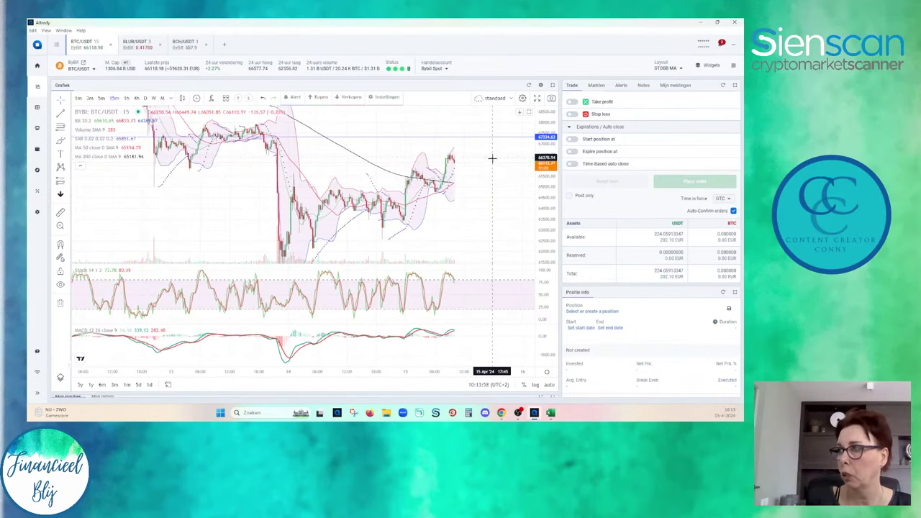
pyautogui.scroll(-2, 493, 158)
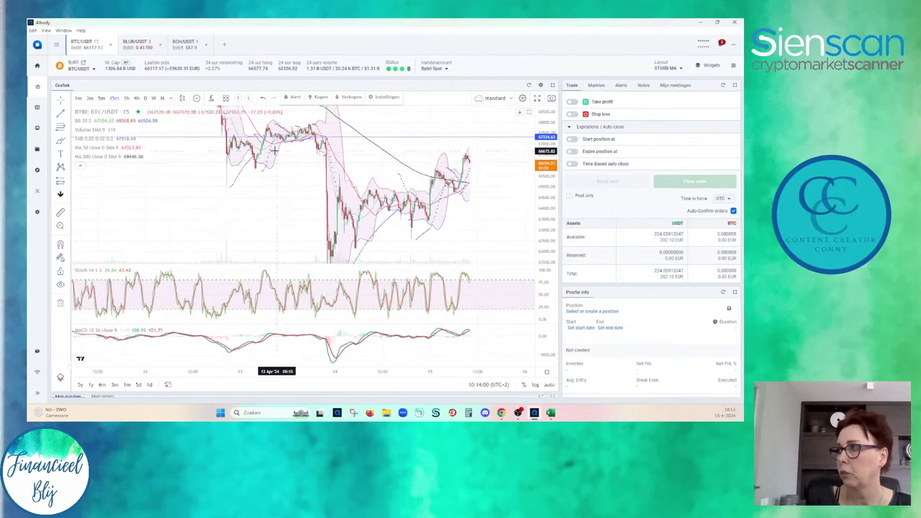
pyautogui.scroll(2, 413, 172)
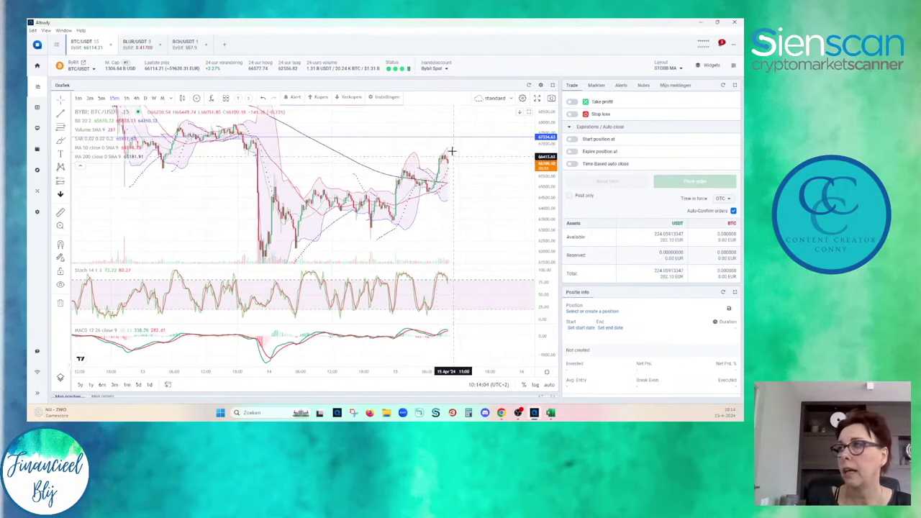
pyautogui.scroll(2, 462, 223)
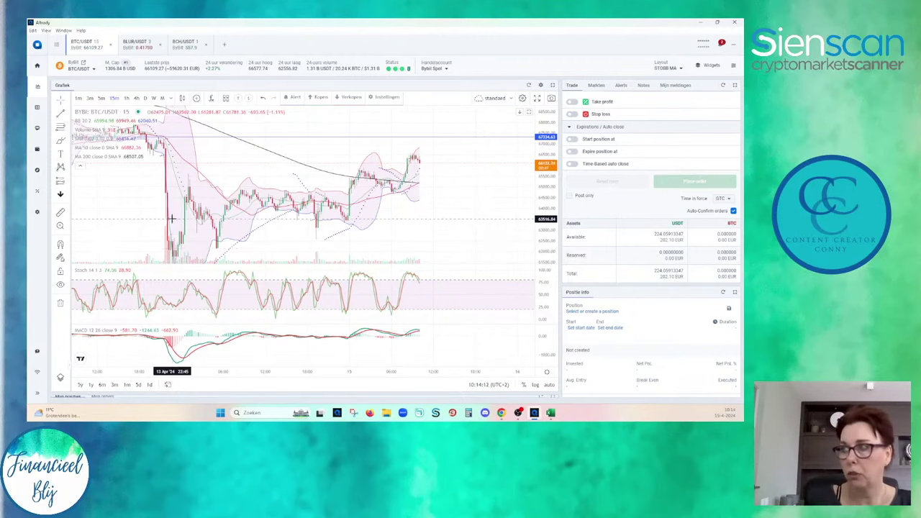
pyautogui.hscroll(-2, 447, 224)
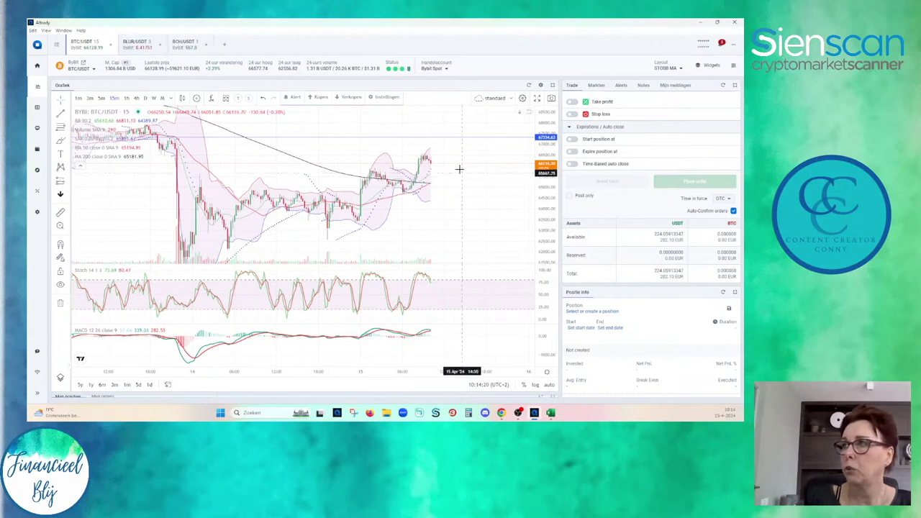
# Close the BCH/USDT chart after a last check and bring the BLUR/USDT 3-minute chart's latest candles into view.
pyautogui.click(184, 44)
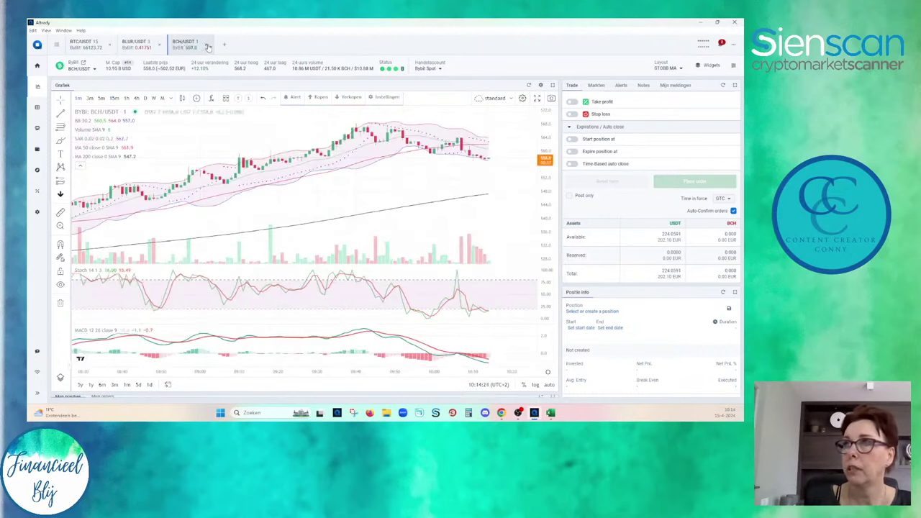
pyautogui.click(207, 45)
pyautogui.moveTo(500, 226); pyautogui.dragTo(449, 215)
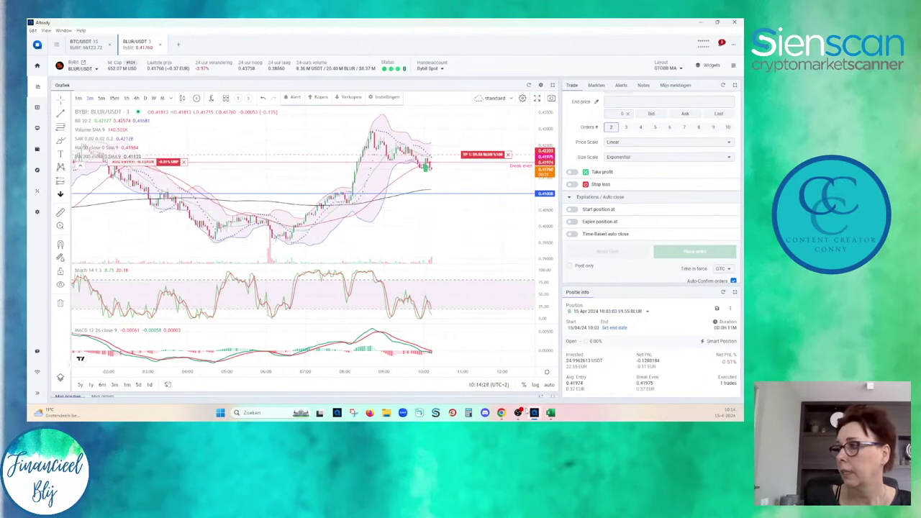
# Return to the Sienscan scanner in the browser and filter the scanner results by "blur".
pyautogui.moveTo(504, 417)
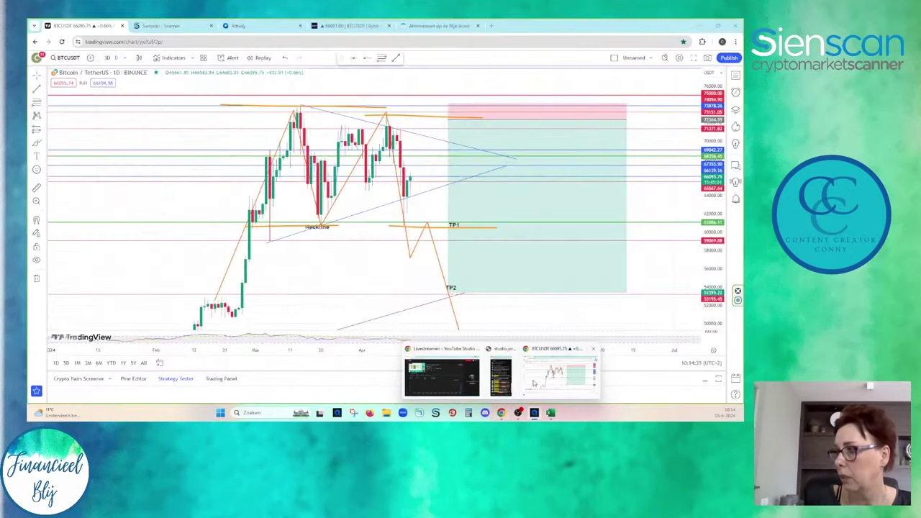
pyautogui.click(533, 383)
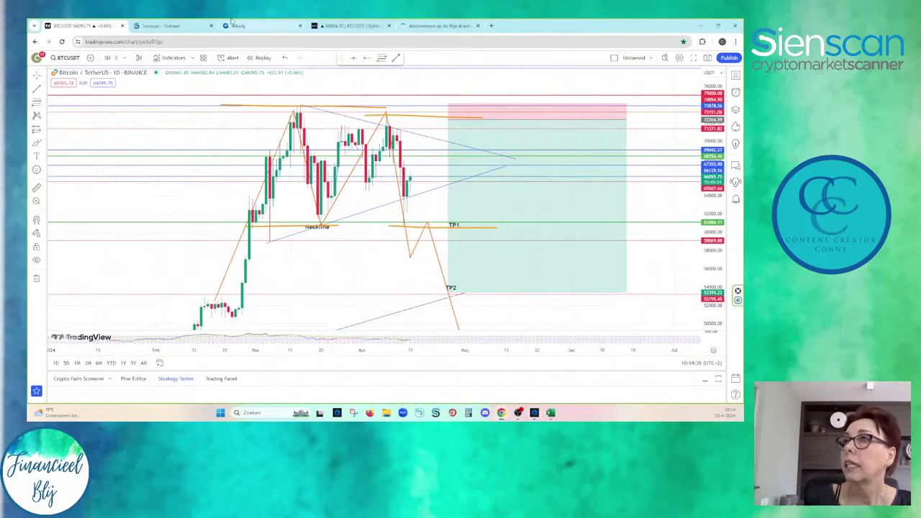
pyautogui.click(155, 26)
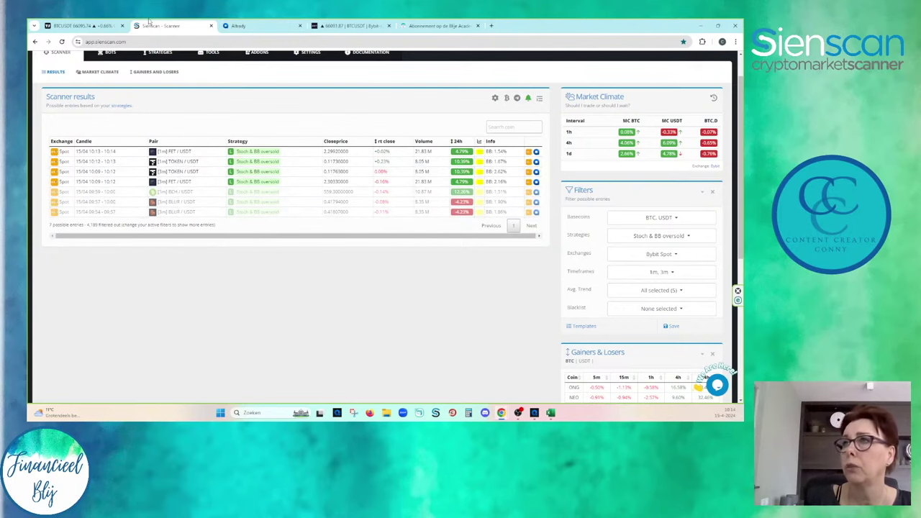
pyautogui.scroll(1, 545, 160)
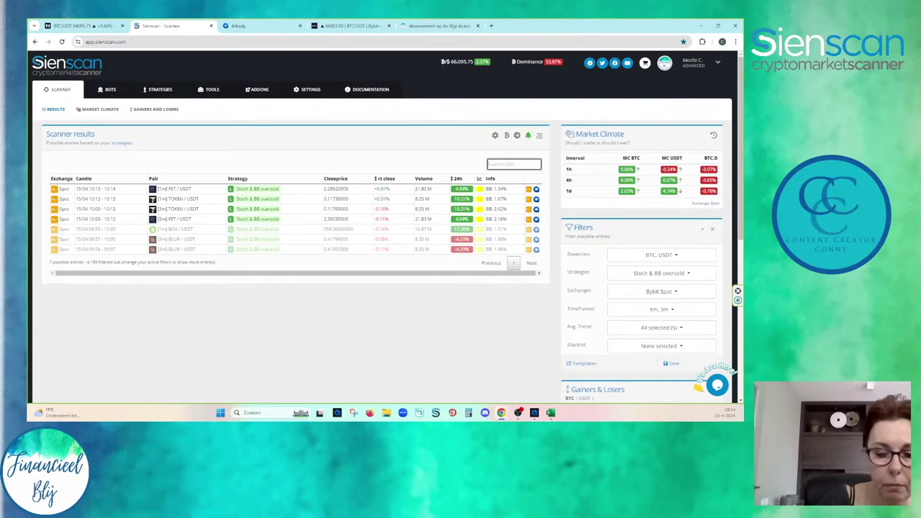
pyautogui.write('h')
pyautogui.write('r')
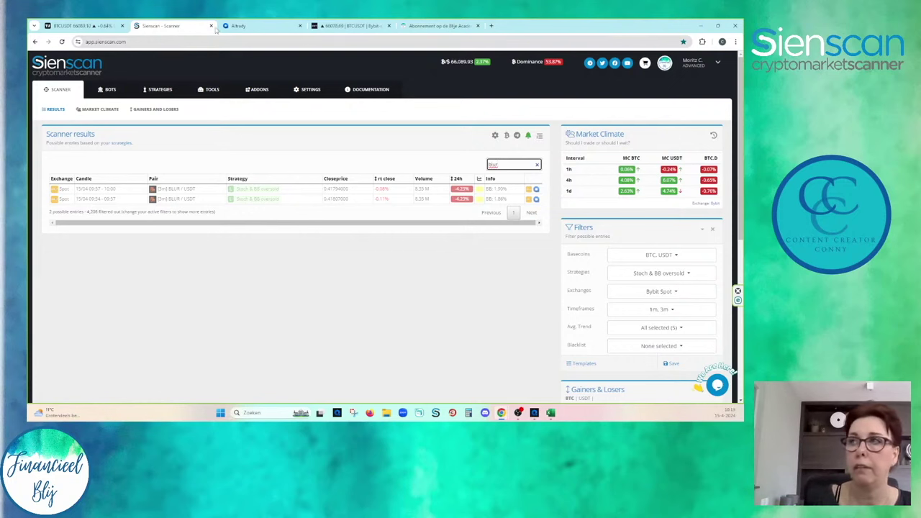
# Switch back to Altrady and inspect the open BLUR/USDT position against the 3-minute chart's latest candles.
pyautogui.moveTo(550, 414)
pyautogui.click(532, 415)
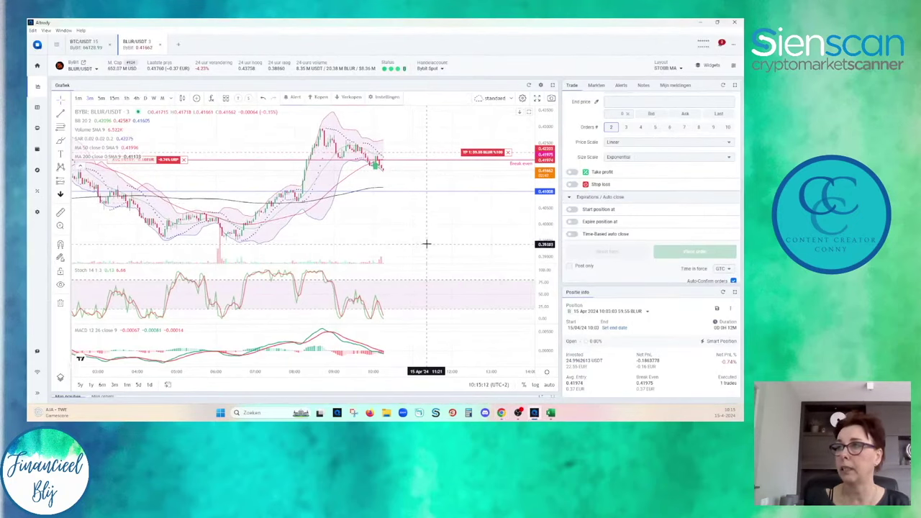
pyautogui.scroll(-1, 427, 228)
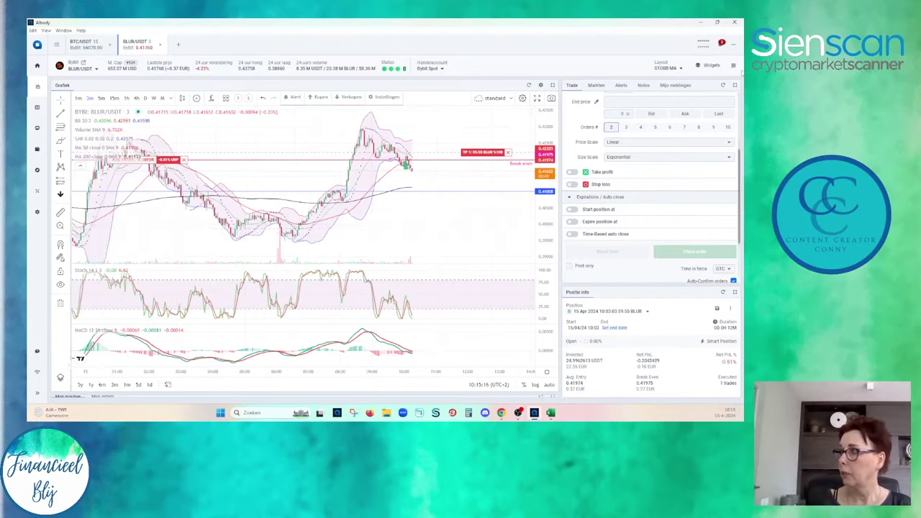
# Review the BLUR/USDT ladder order form and its saved long live-trading presets without applying one, and recheck the 3-minute chart.
pyautogui.click(734, 85)
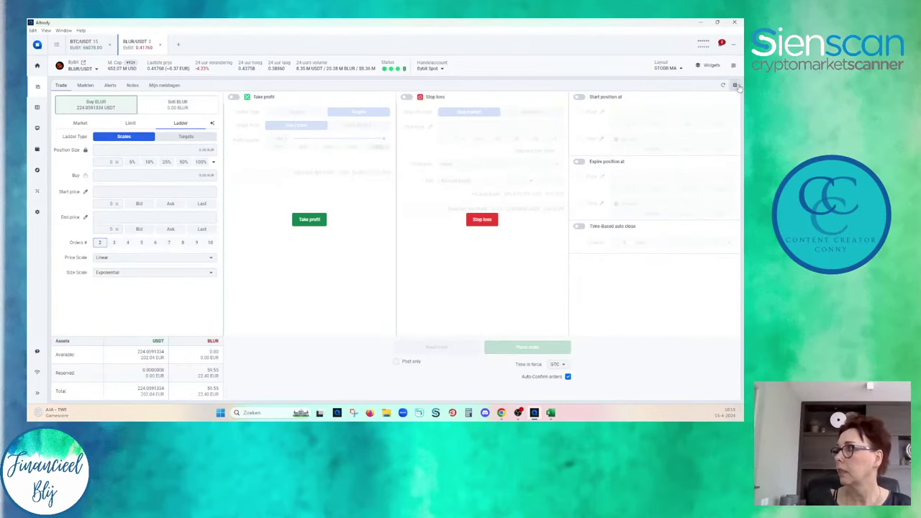
pyautogui.click(734, 85)
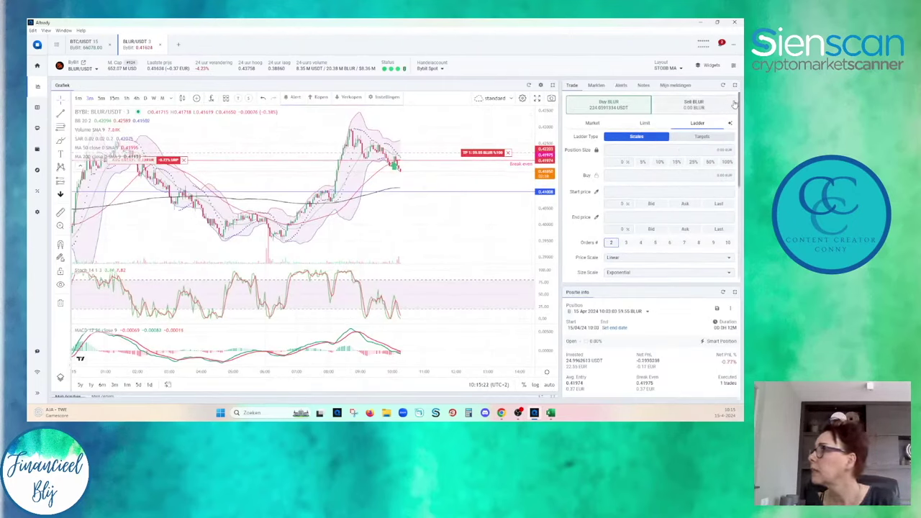
pyautogui.click(730, 124)
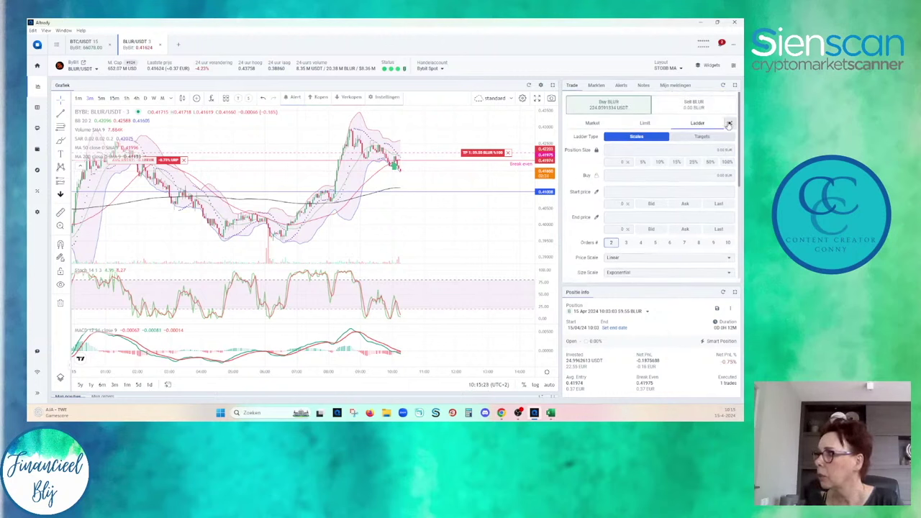
pyautogui.scroll(-3, 497, 209)
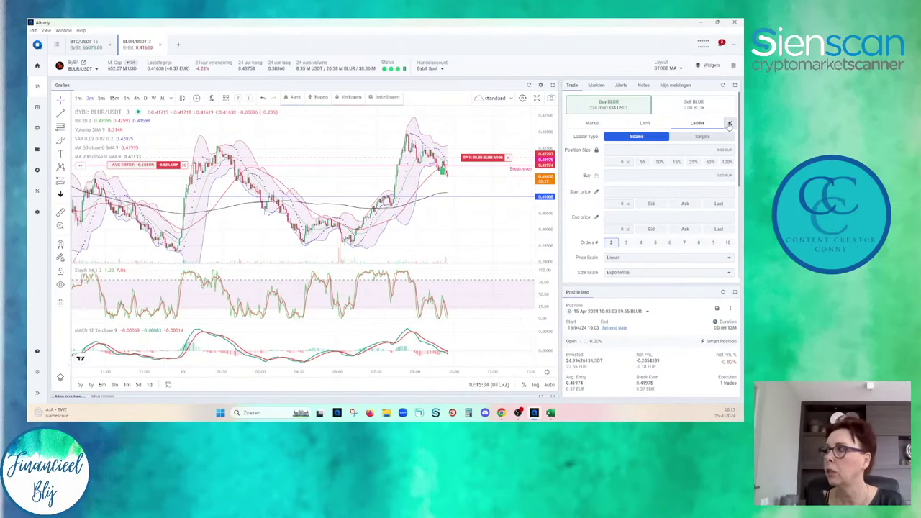
pyautogui.click(728, 124)
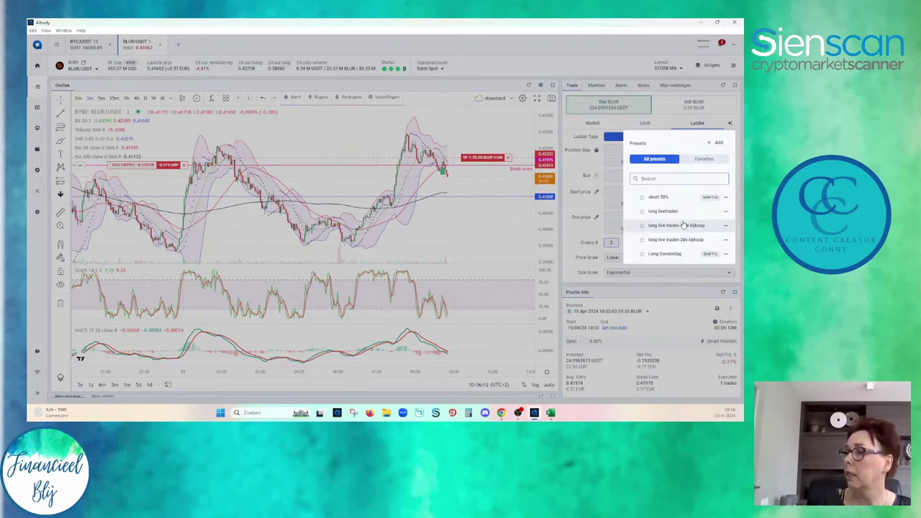
pyautogui.click(437, 227)
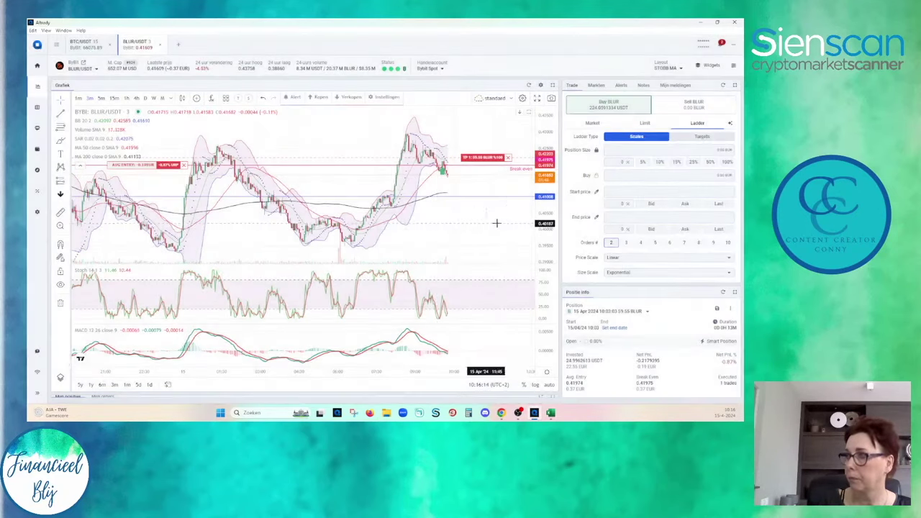
pyautogui.scroll(2, 436, 142)
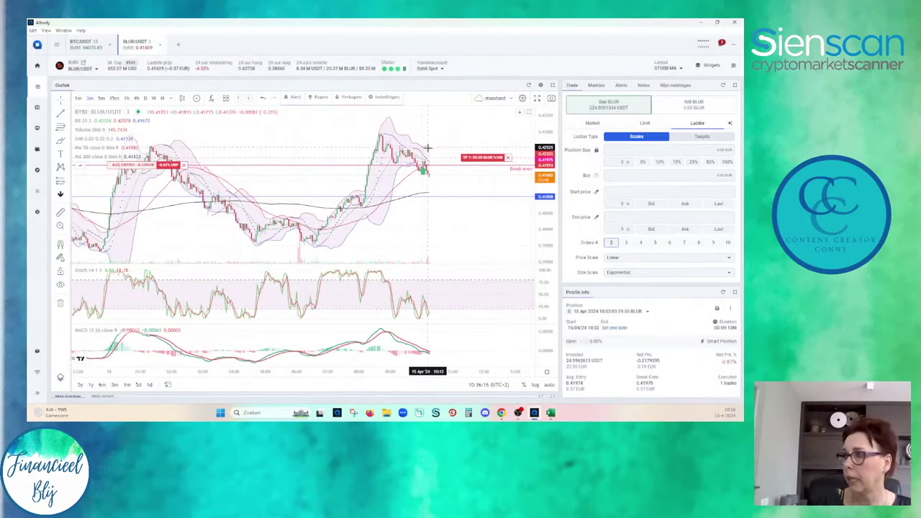